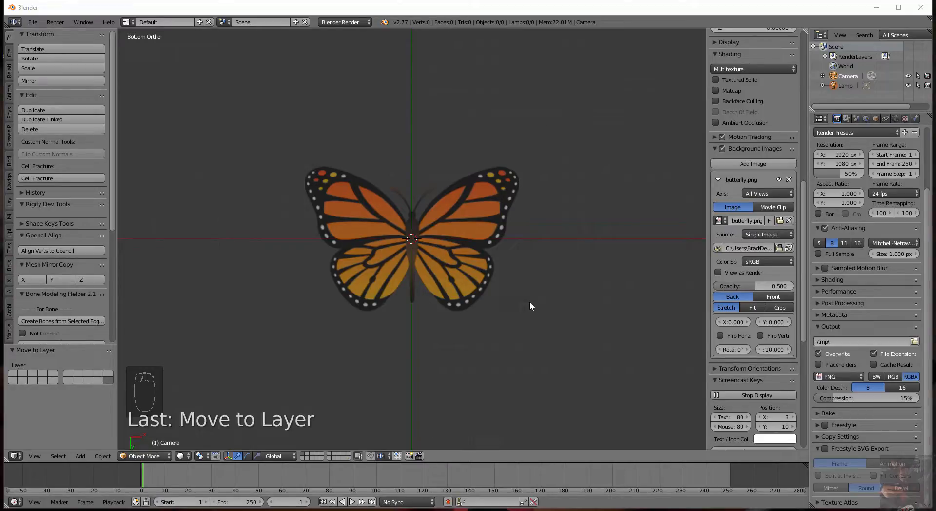
Examine the butterfly background image's body and wings against the axis lines, both close up and as a whole.
scroll(512, 276, up, 6)
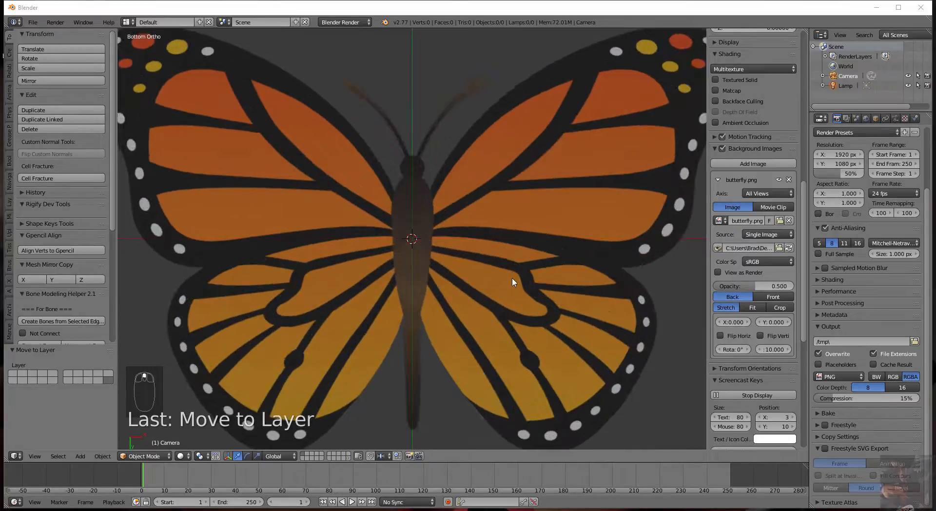
scroll(512, 277, down, 2)
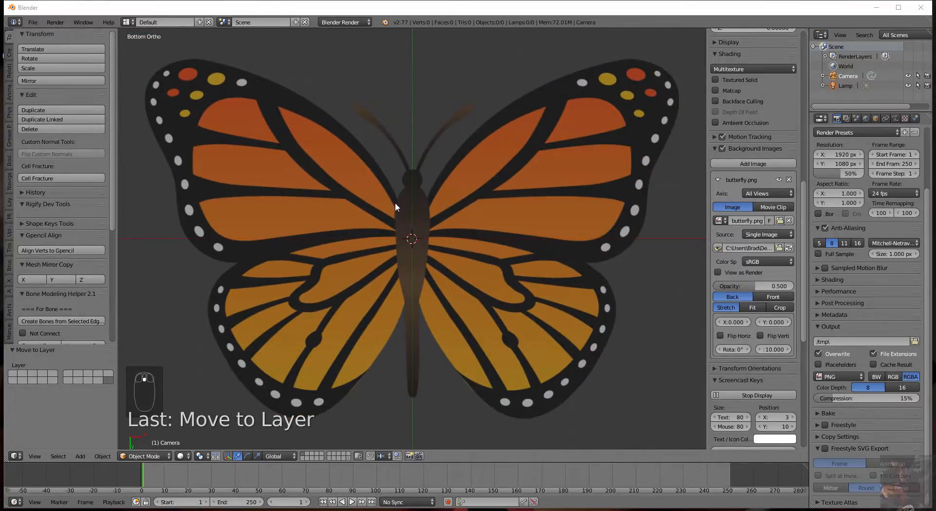
scroll(424, 210, up, 3)
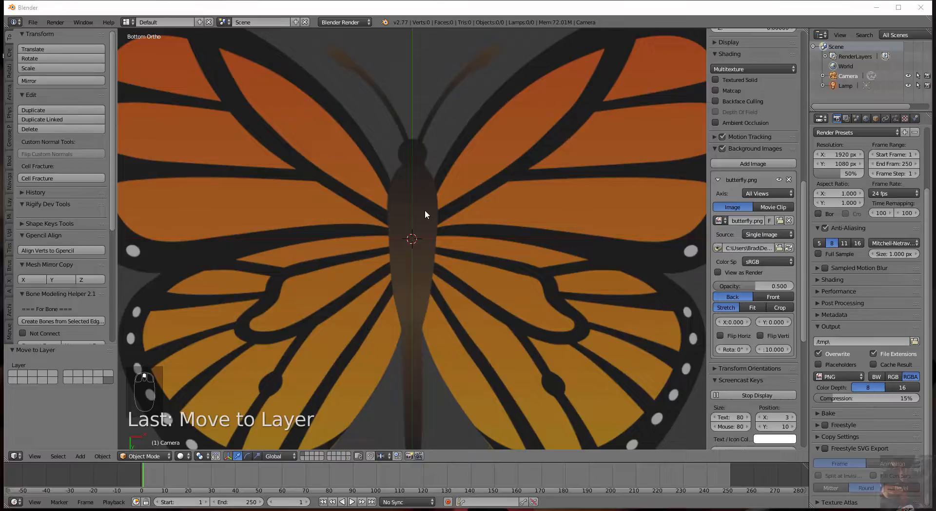
scroll(413, 185, down, 1)
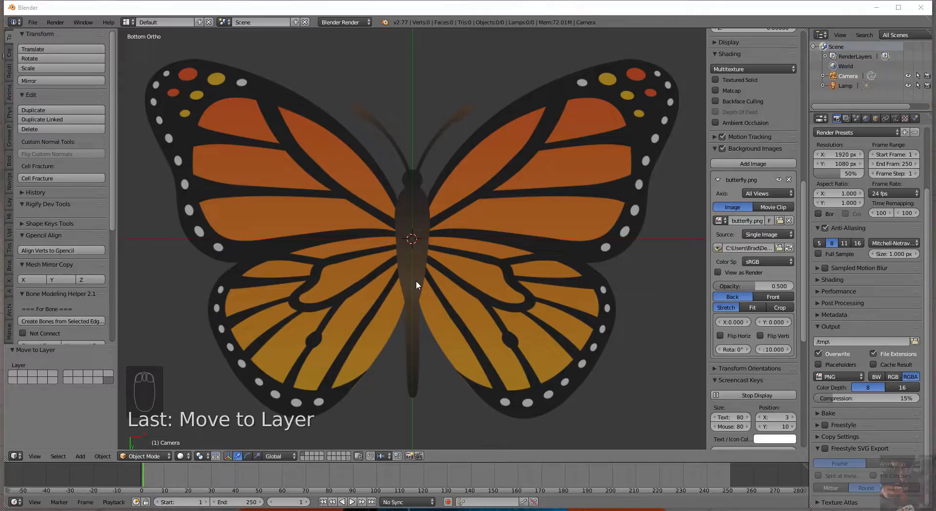
scroll(416, 279, up, 4)
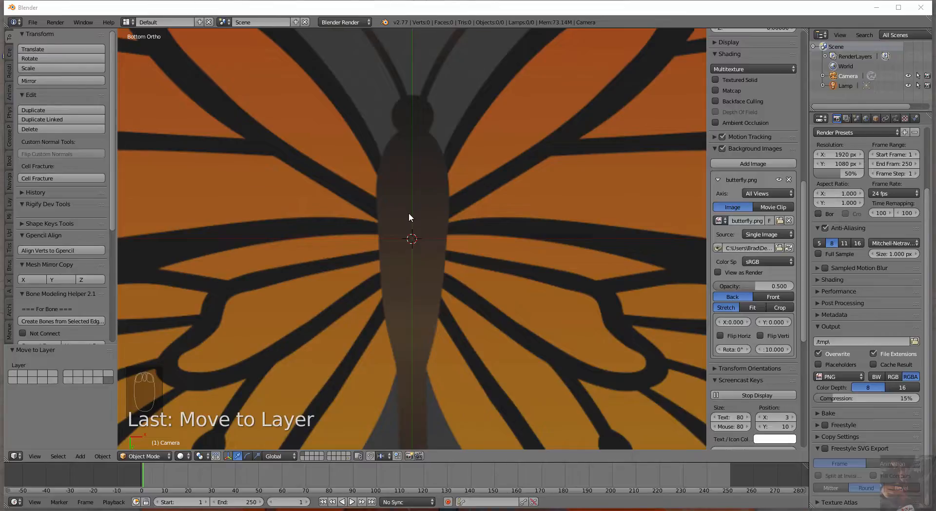
scroll(409, 214, down, 5)
scroll(408, 212, down, 1)
scroll(408, 212, up, 1)
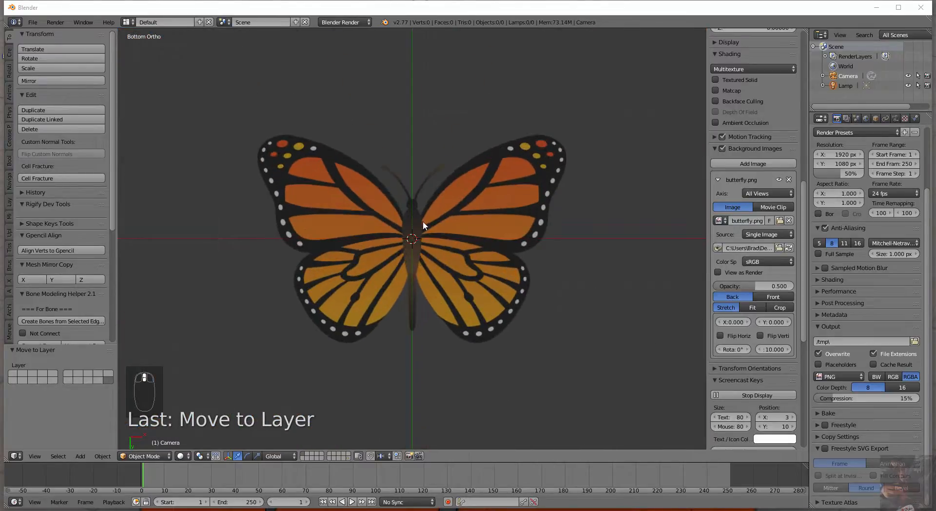
scroll(423, 229, up, 1)
scroll(423, 229, down, 3)
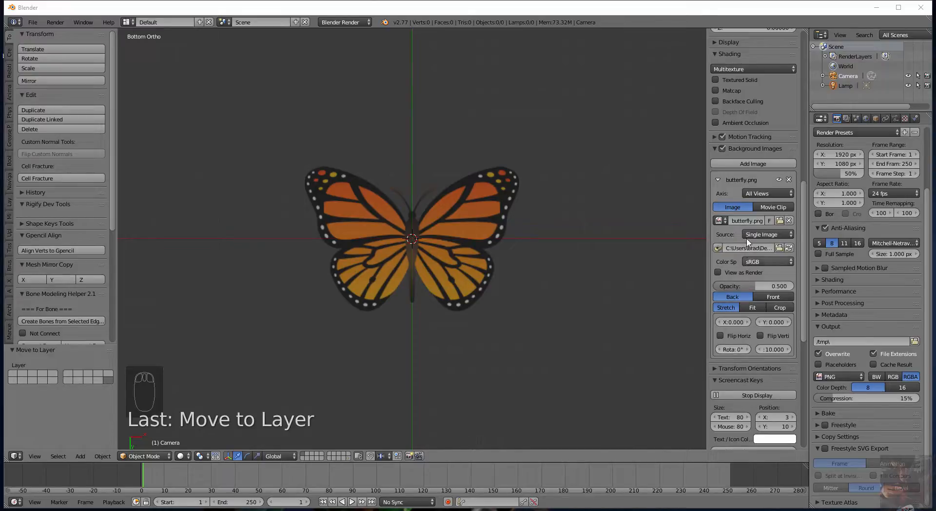
Rotate the butterfly background image by 180° so that its head points the opposite way.
click(739, 349)
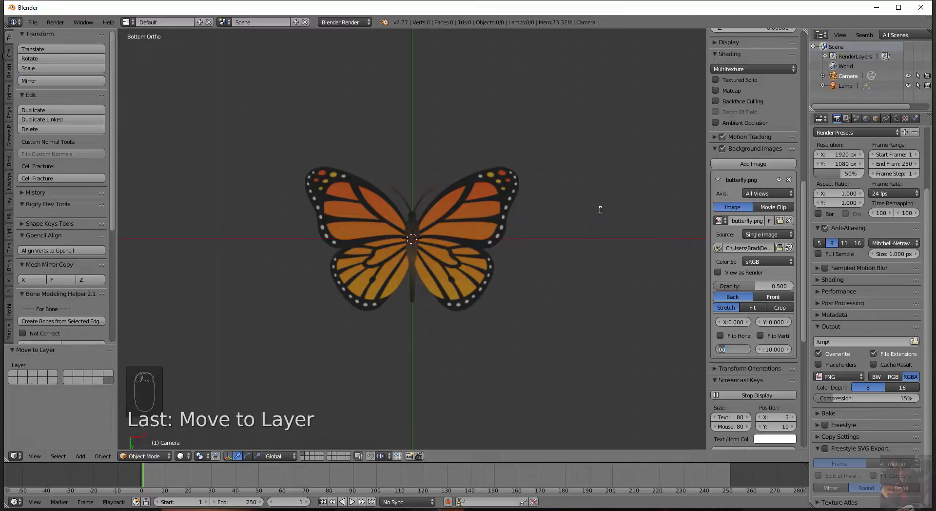
text(180)
key(Return)
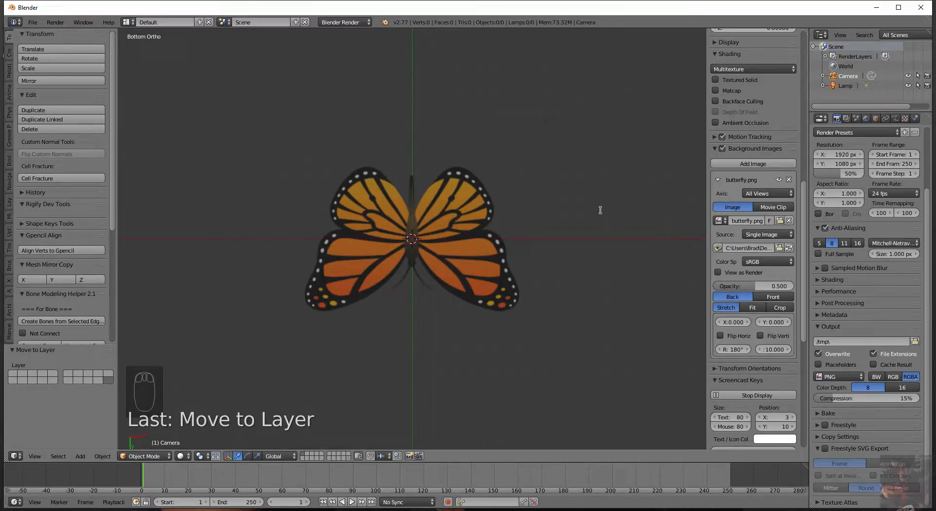
scroll(602, 214, up, 5)
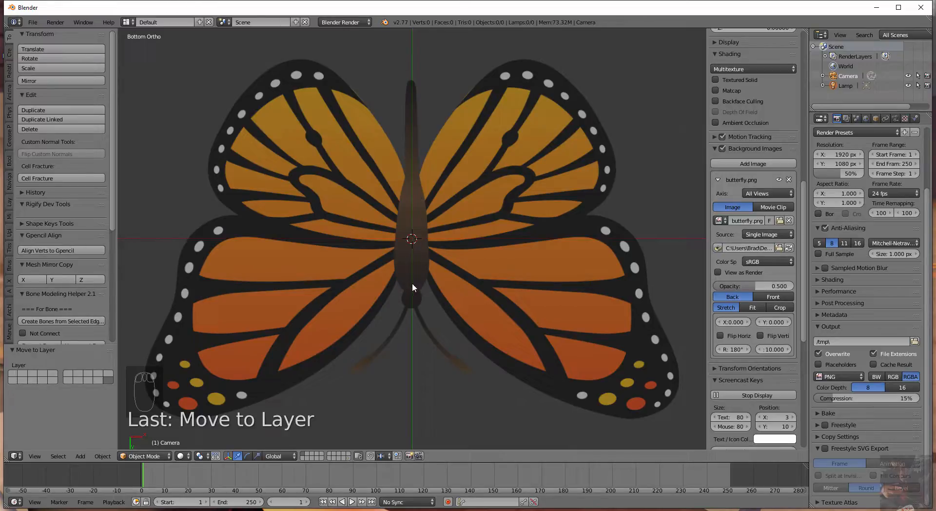
scroll(412, 282, up, 2)
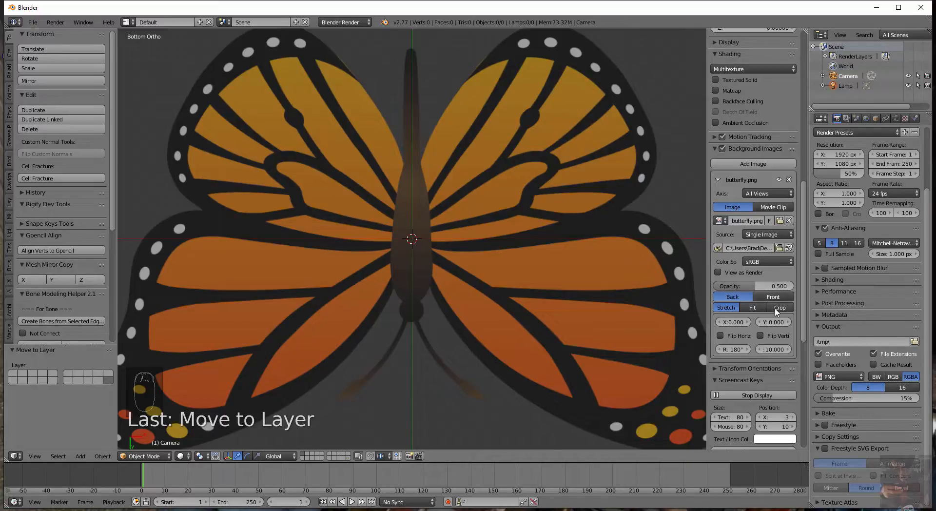
Set the background image's X offset to 0.010 and check the body, tail and antennae against the centre line.
scroll(778, 308, down, 1)
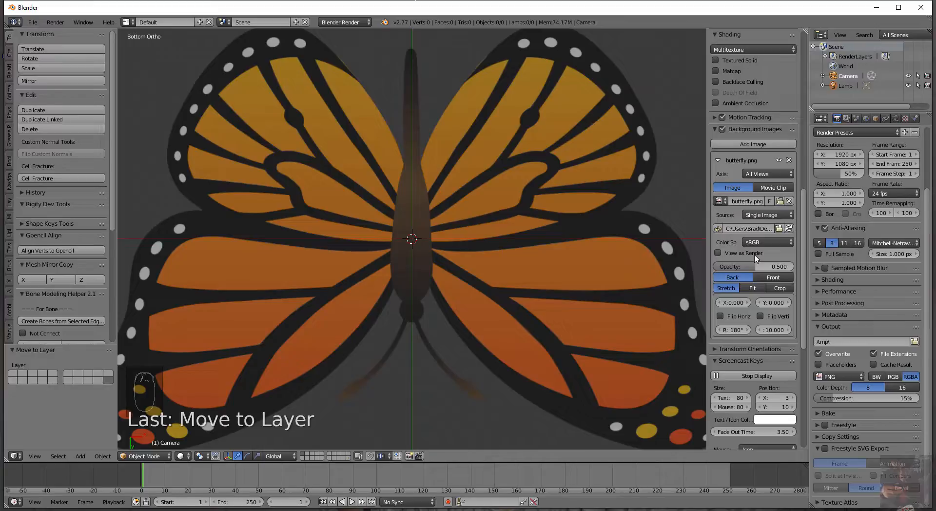
click(737, 303)
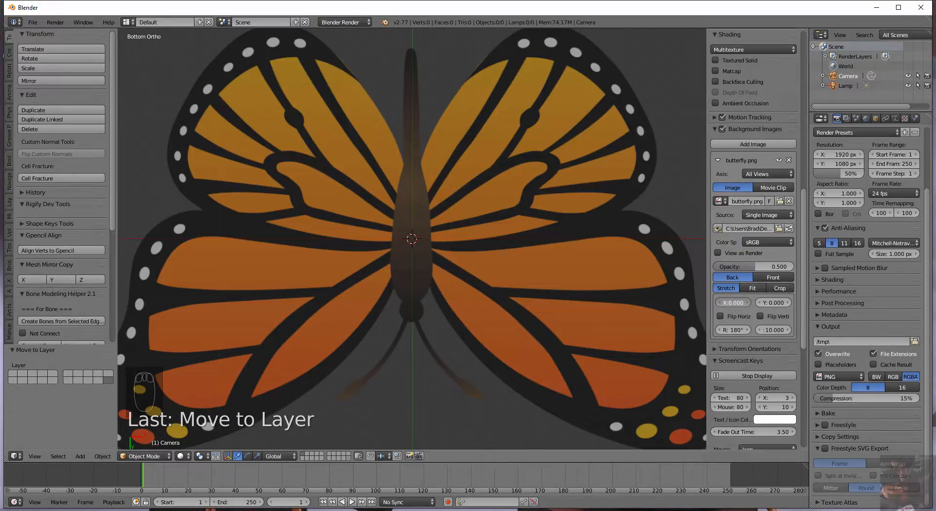
drag(736, 303, 736, 303)
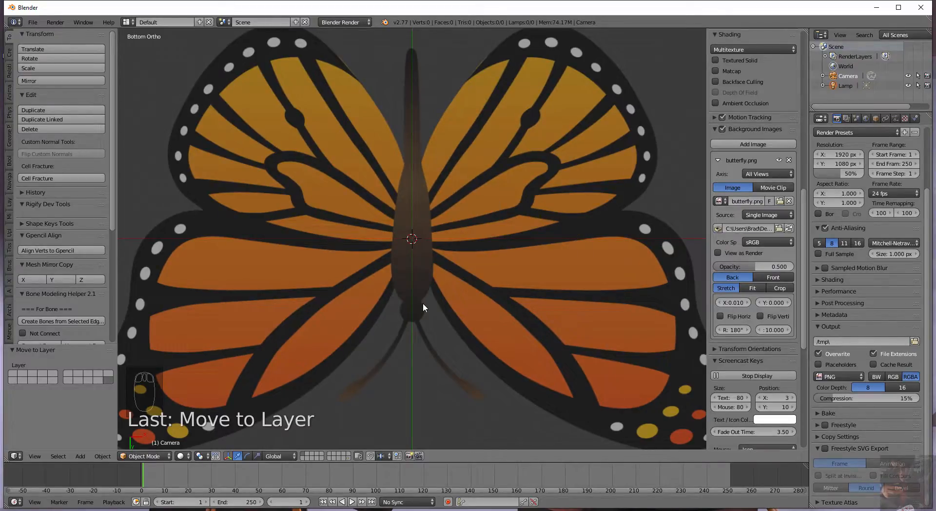
shift+scroll(422, 303, up, 4)
scroll(425, 279, up, 2)
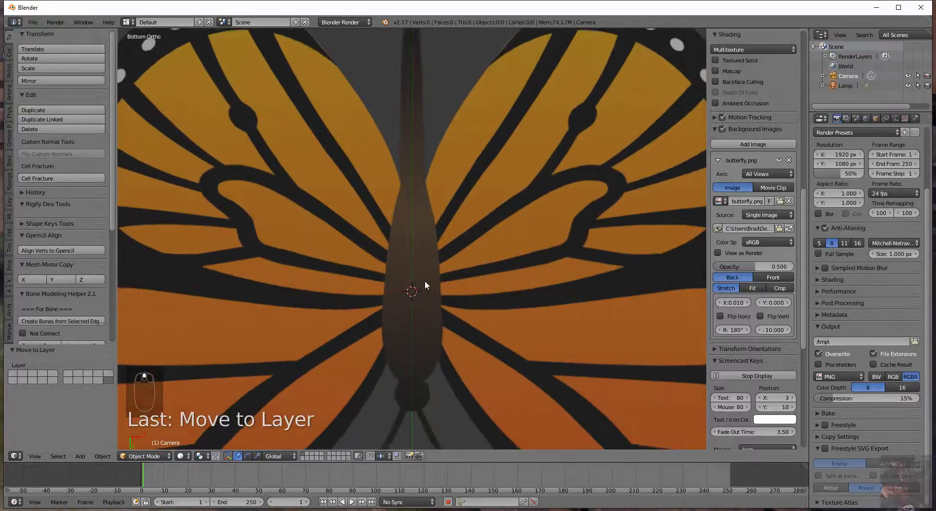
scroll(425, 286, up, 2)
scroll(466, 351, up, 3)
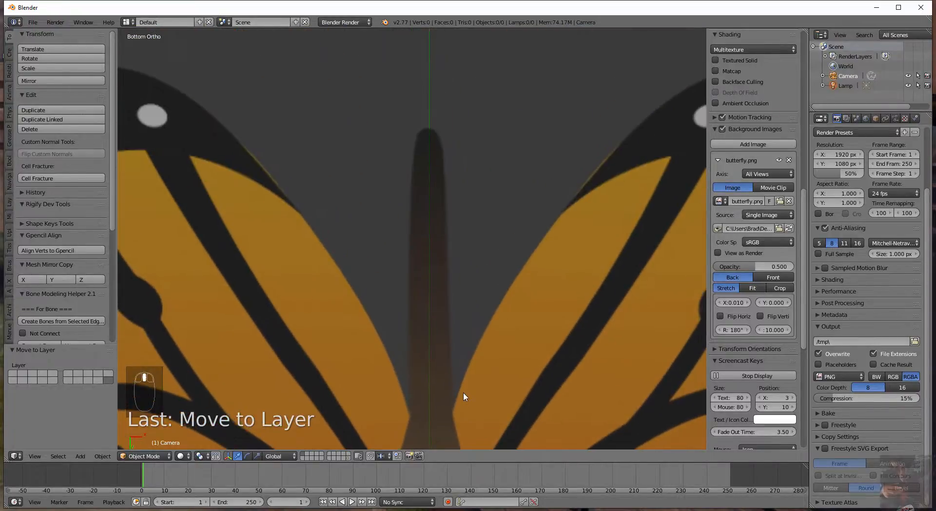
scroll(460, 397, down, 4)
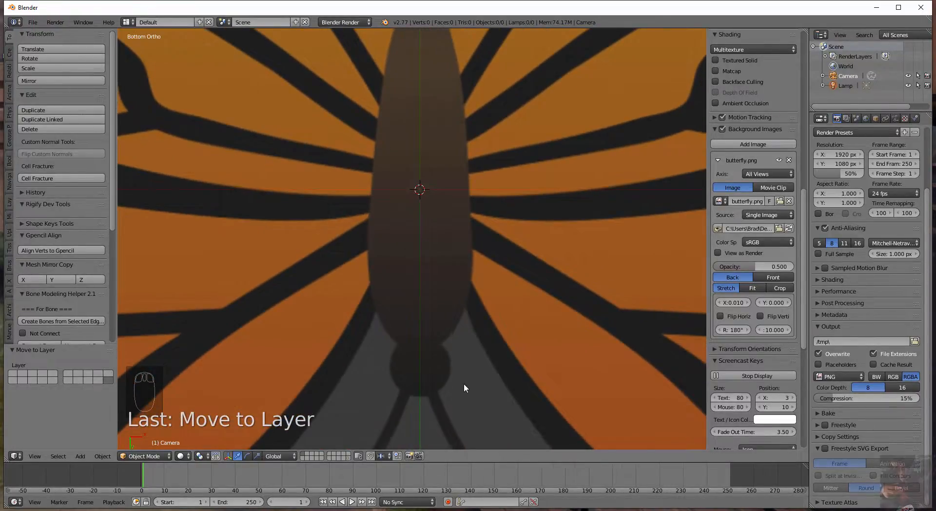
scroll(463, 383, up, 2)
shift+middle_drag(483, 299, 459, 196)
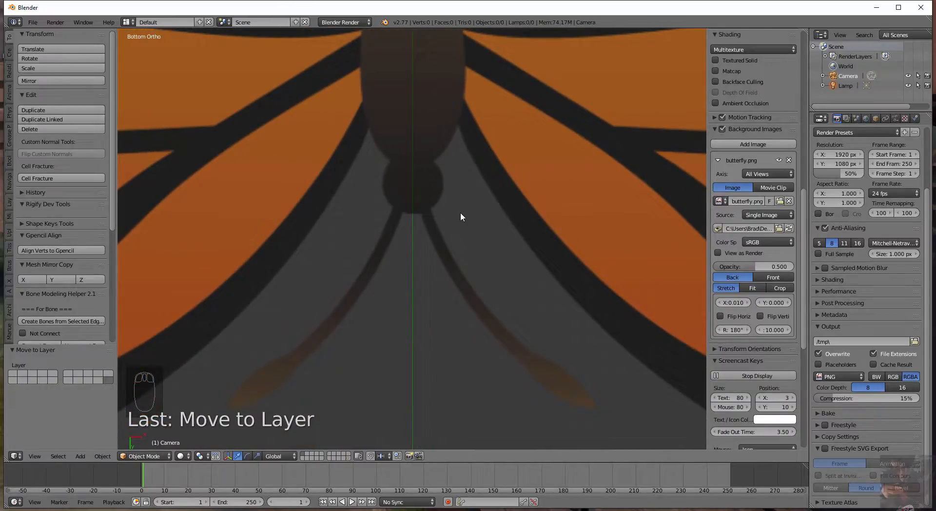
Set the background image's X offset to 0.015 and check how the body is centred on the vertical axis.
click(739, 301)
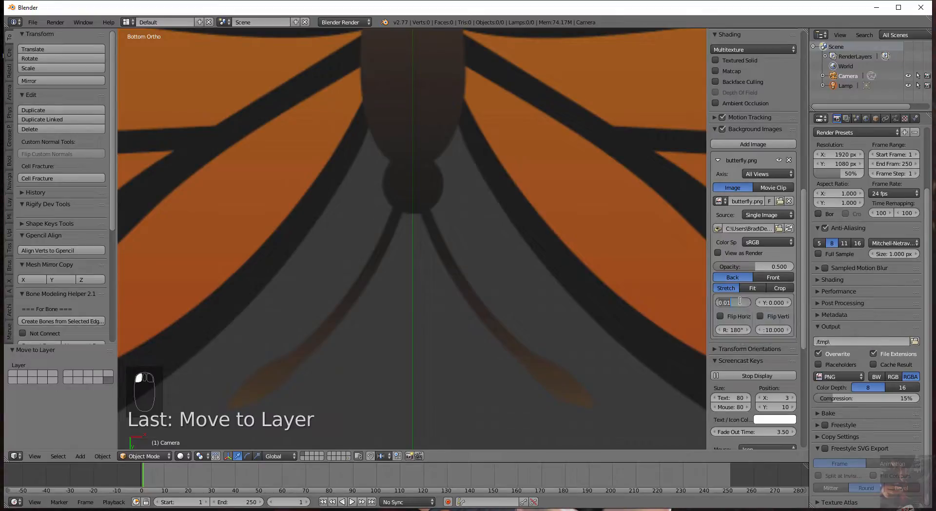
key(Right)
key(Return)
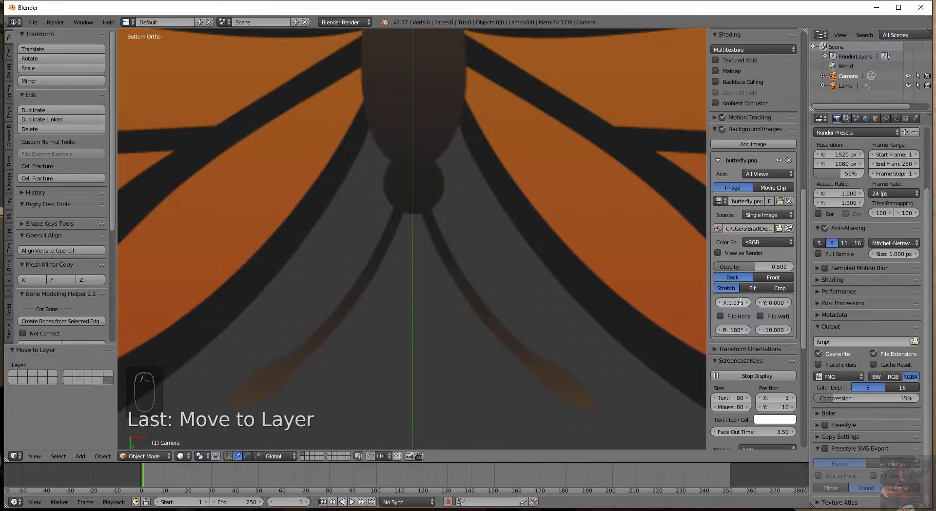
scroll(466, 239, down, 6)
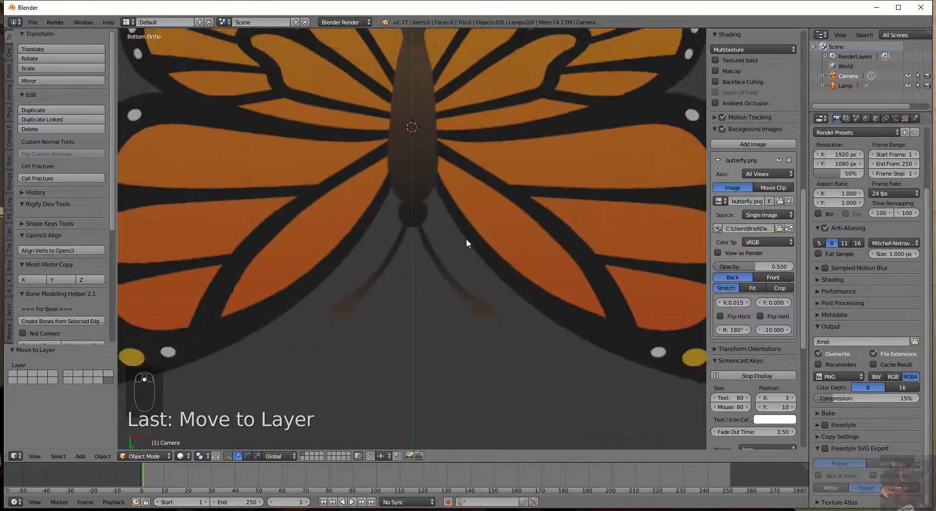
shift+middle_drag(439, 183, 435, 229)
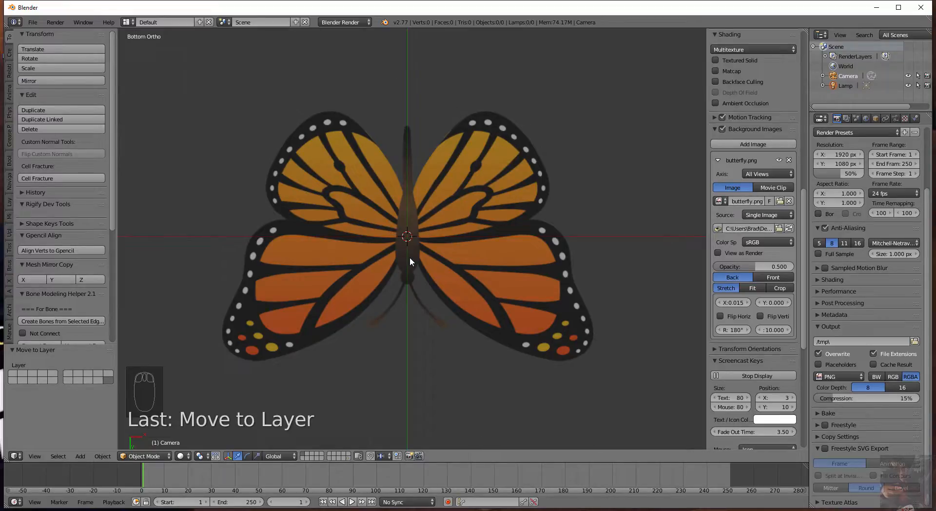
scroll(410, 256, up, 7)
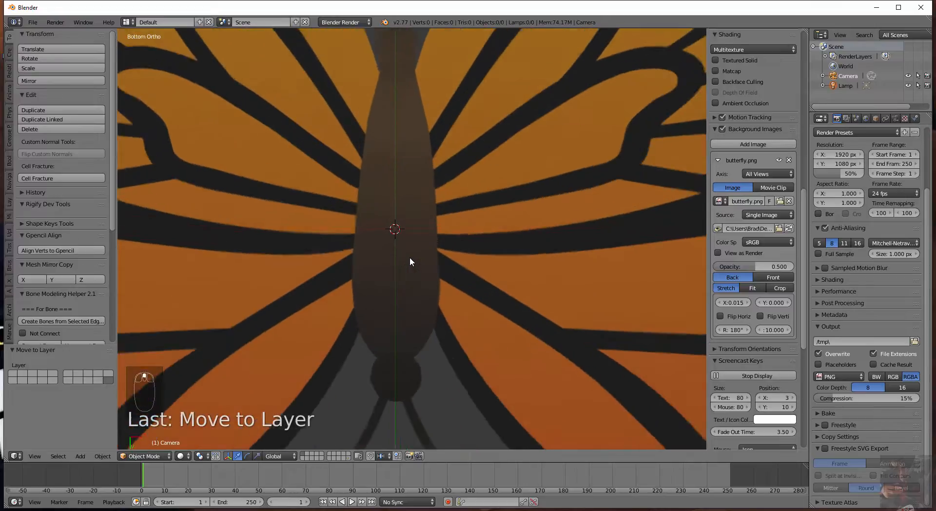
scroll(410, 261, down, 2)
scroll(411, 250, down, 2)
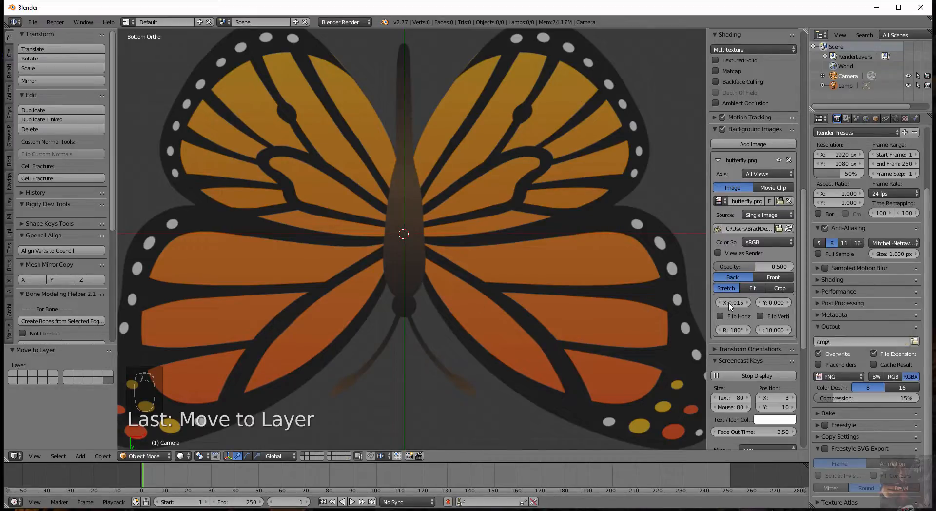
Try shifting the background image along Y, moving the offset to -0.140 and adjusting it to -0.080.
click(776, 302)
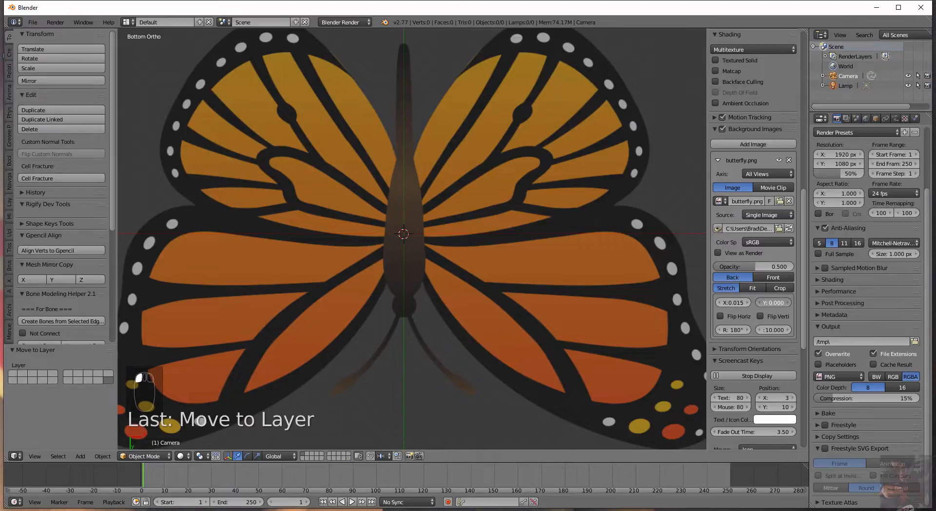
drag(776, 303, 719, 303)
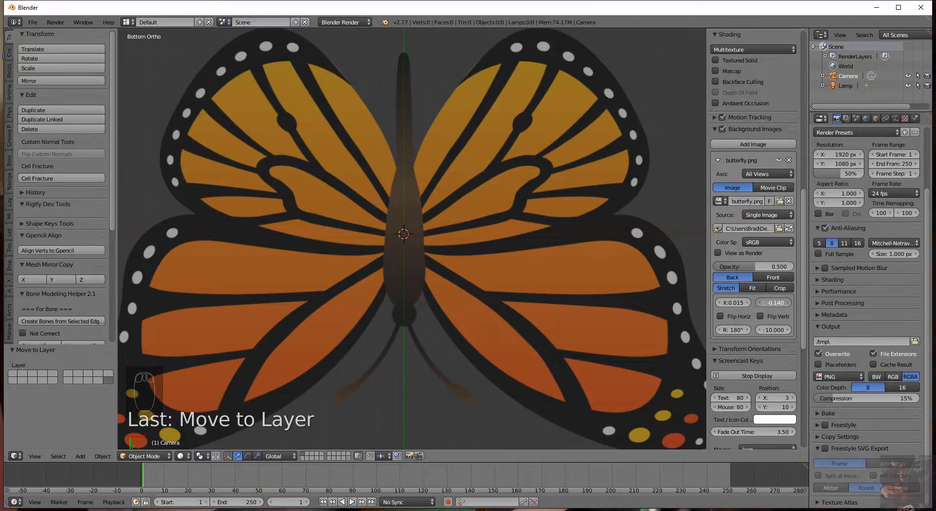
click(787, 303)
click(787, 302)
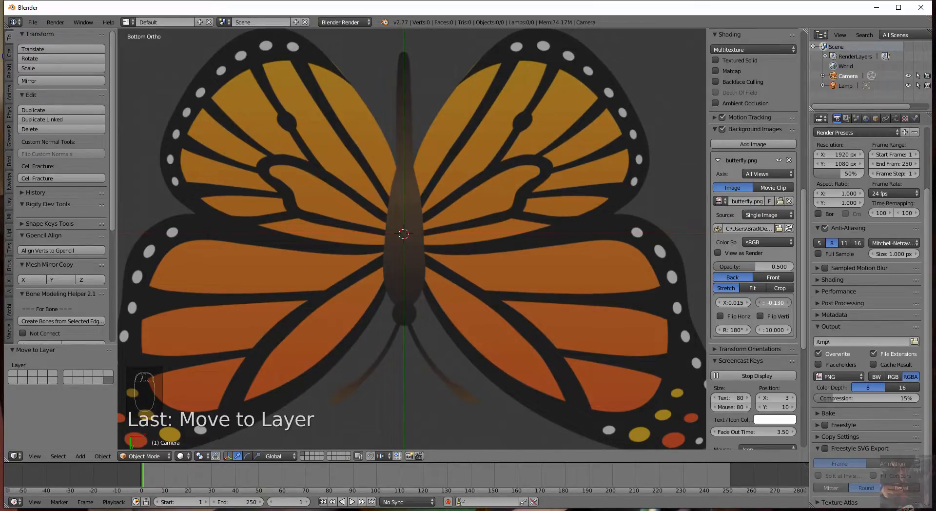
click(787, 302)
click(787, 302)
click(787, 303)
click(788, 303)
click(788, 303)
click(787, 303)
click(759, 303)
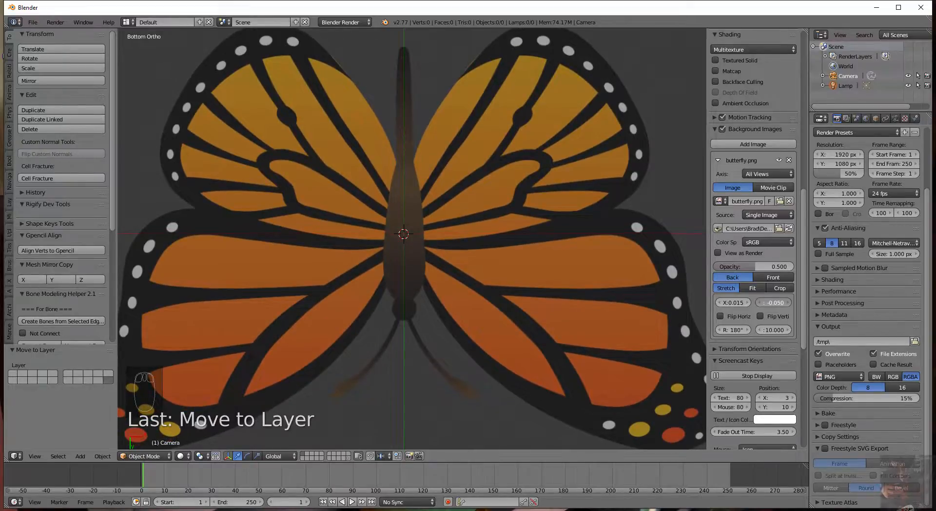
click(759, 302)
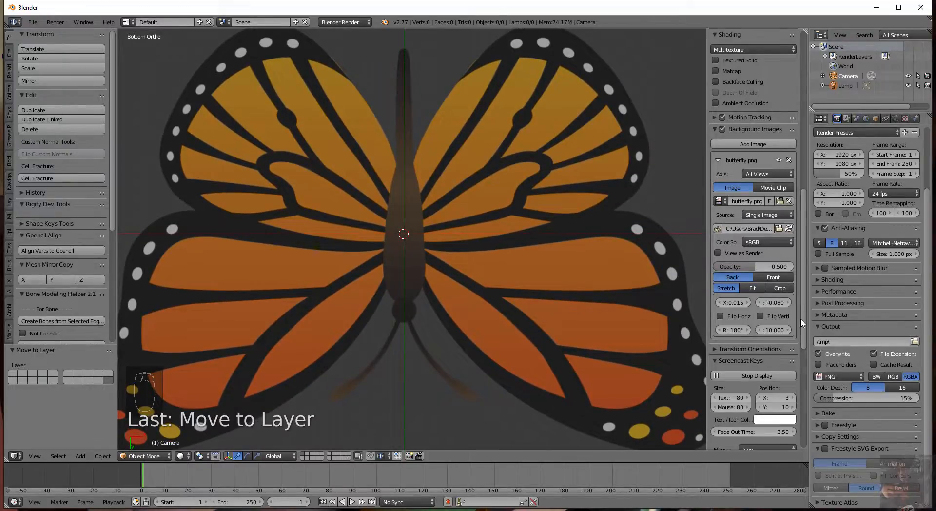
Reset the background image's Y offset to 0.
click(778, 305)
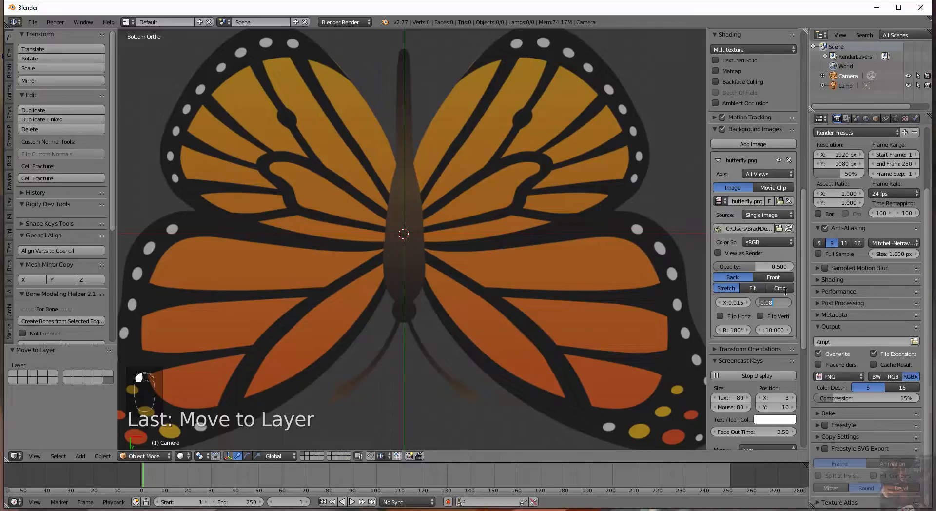
text(0)
key(Return)
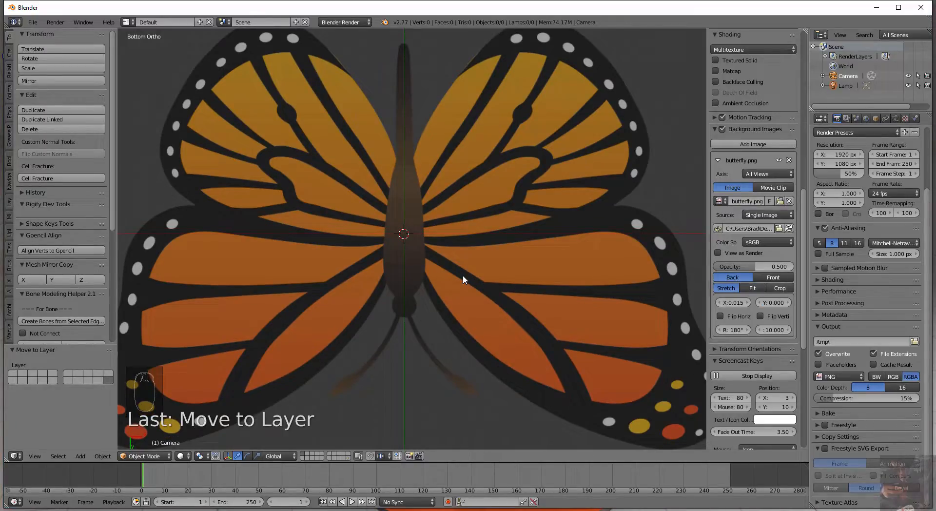
Snap the 3D cursor to the centre of the scene.
scroll(463, 275, down, 4)
scroll(463, 275, up, 4)
key(shift+s)
click(410, 281)
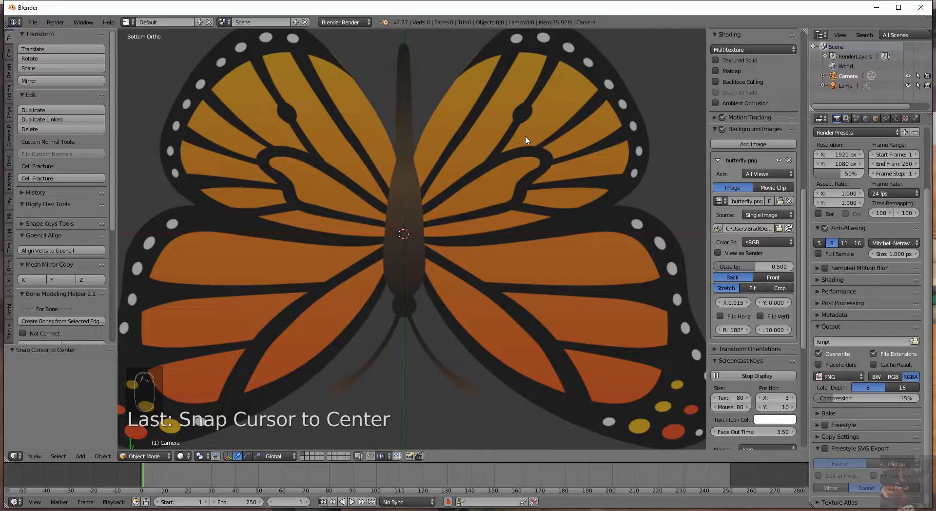
Place the 3D cursor at several different spots over the butterfly's wings, ending on an upper wing near its inner edge.
click(246, 123)
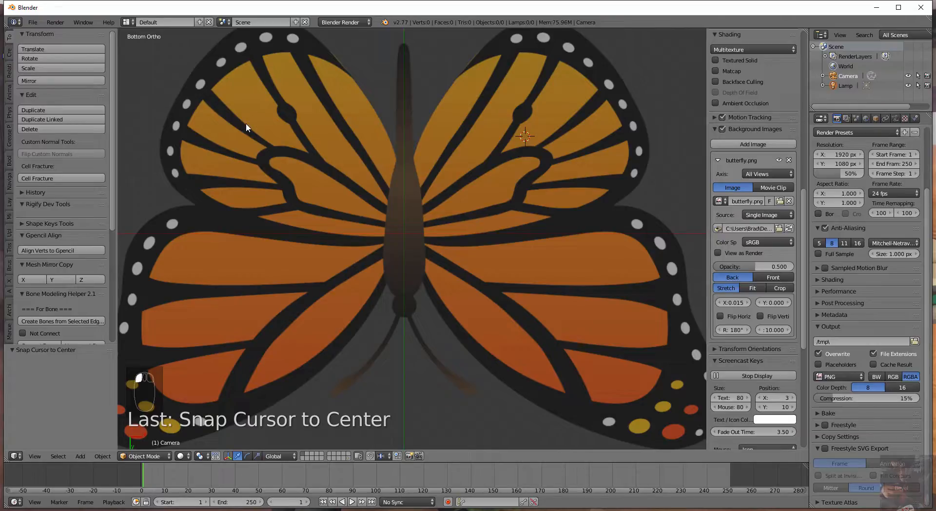
click(239, 336)
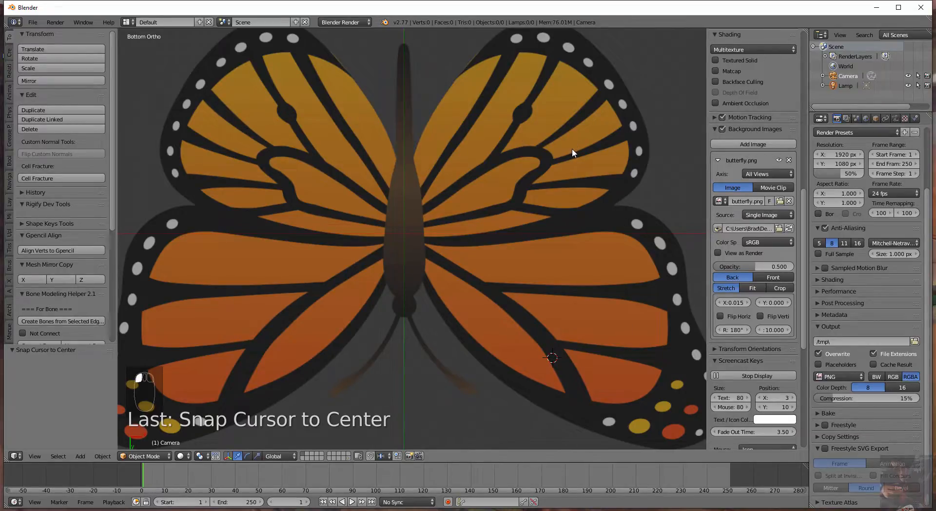
click(259, 139)
click(499, 79)
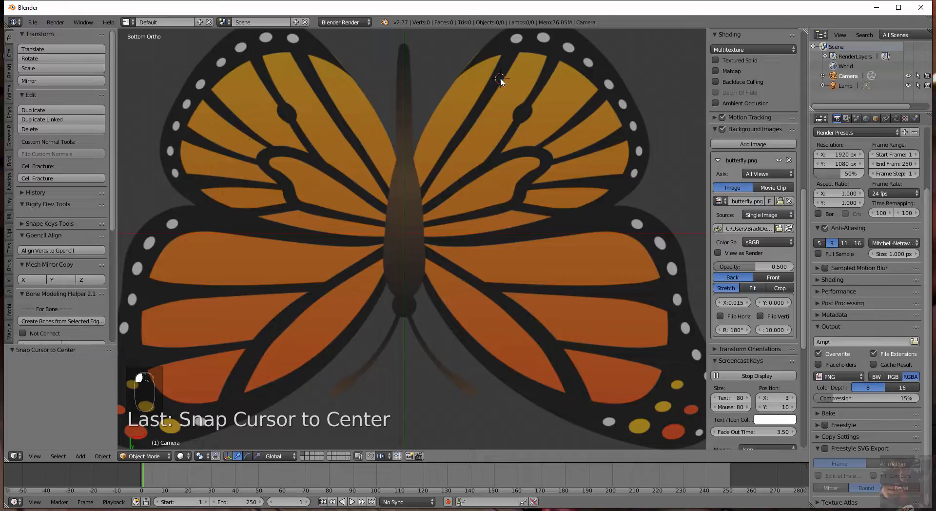
Place the 3D cursor at a few more spots on the butterfly, then snap it back to the scene's centre.
click(496, 292)
click(224, 443)
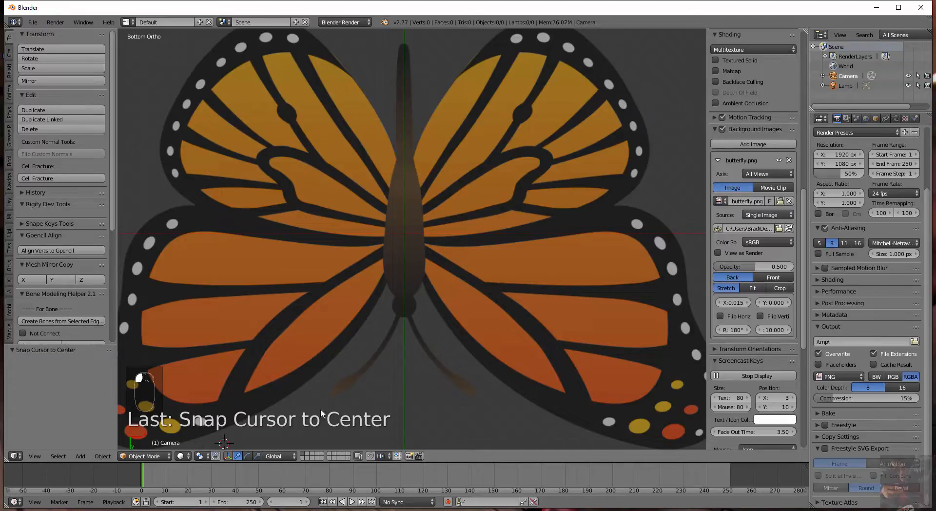
click(404, 298)
key(shift+s)
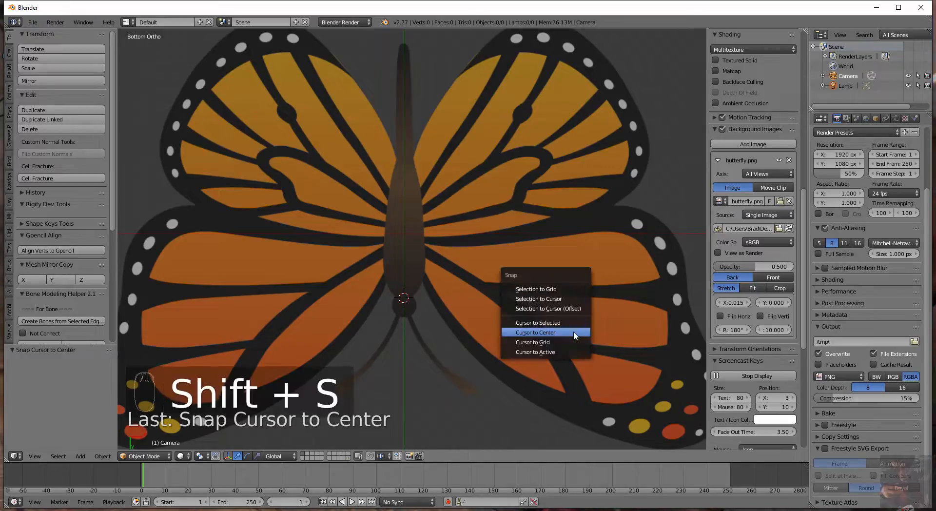
click(573, 332)
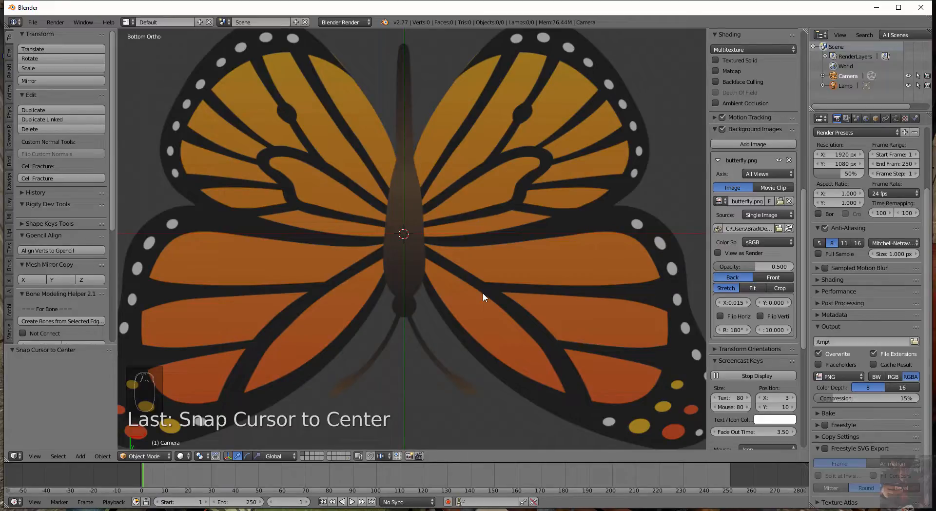
Add a UV sphere at the 3D cursor with 16 segments and 16 rings.
key(shift+a)
mouse_move(484, 296)
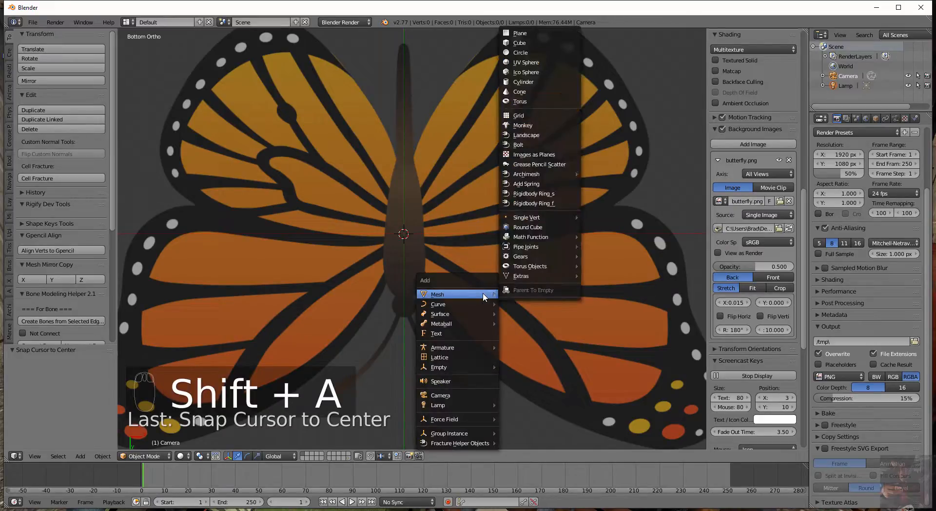
click(530, 61)
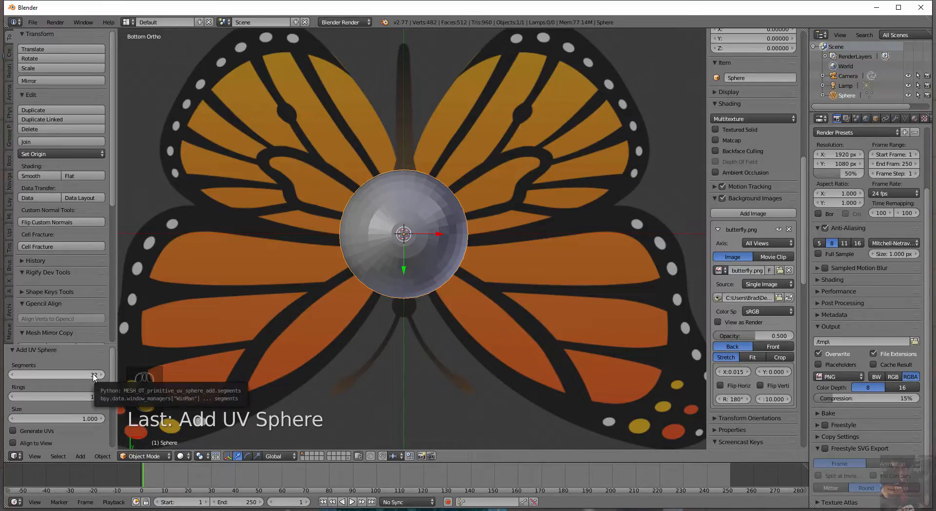
click(94, 374)
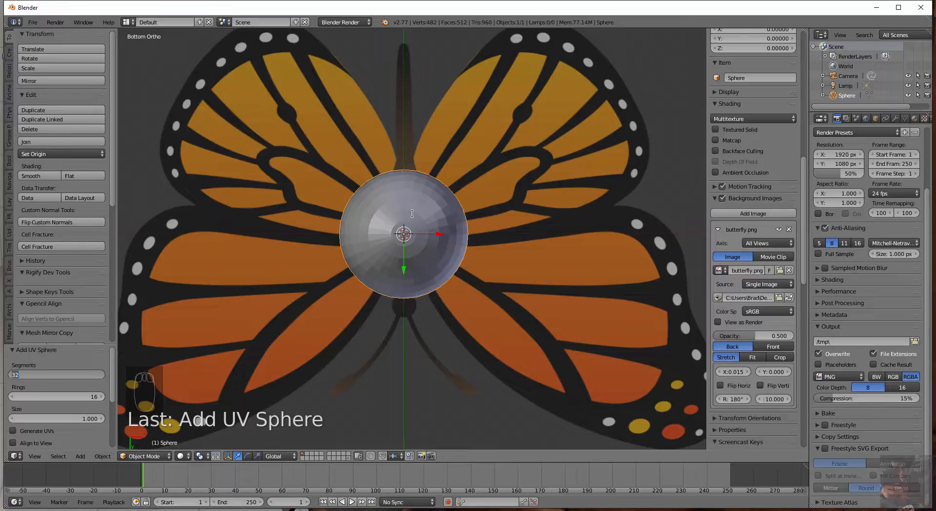
text(16)
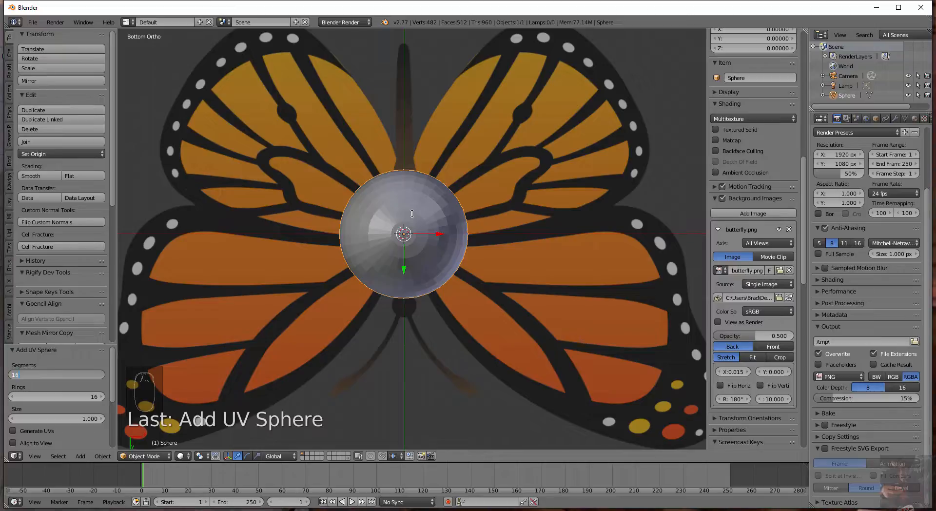
key(Tab)
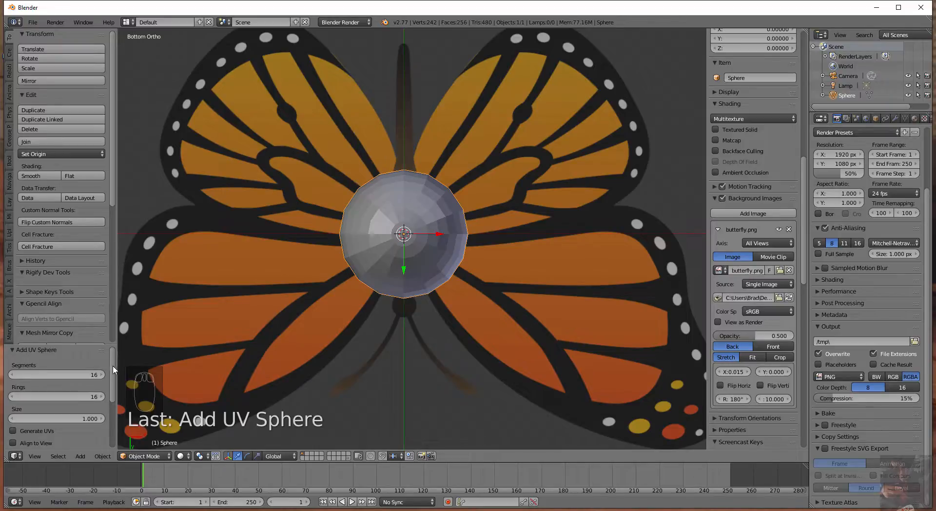
key(Return)
Rotate the new sphere 90° about X and set its size to 0.240.
drag(113, 383, 111, 407)
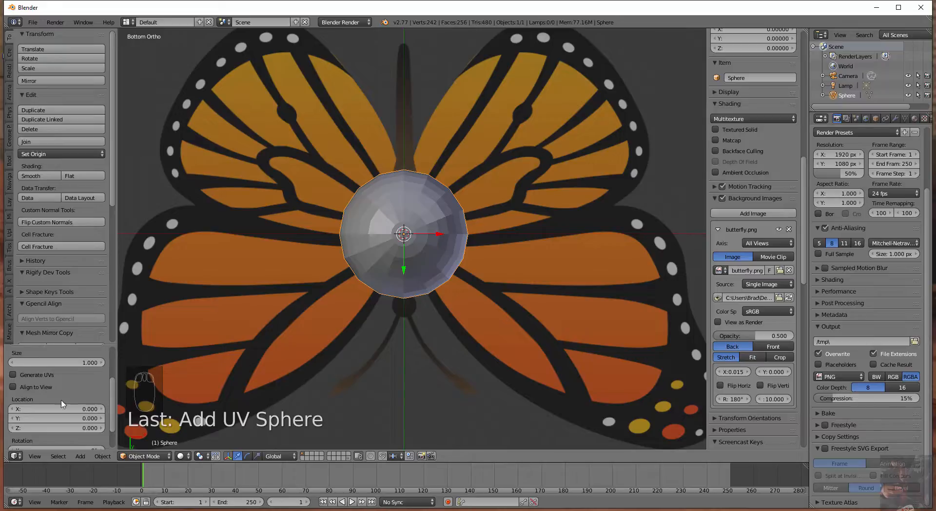
click(13, 388)
click(13, 387)
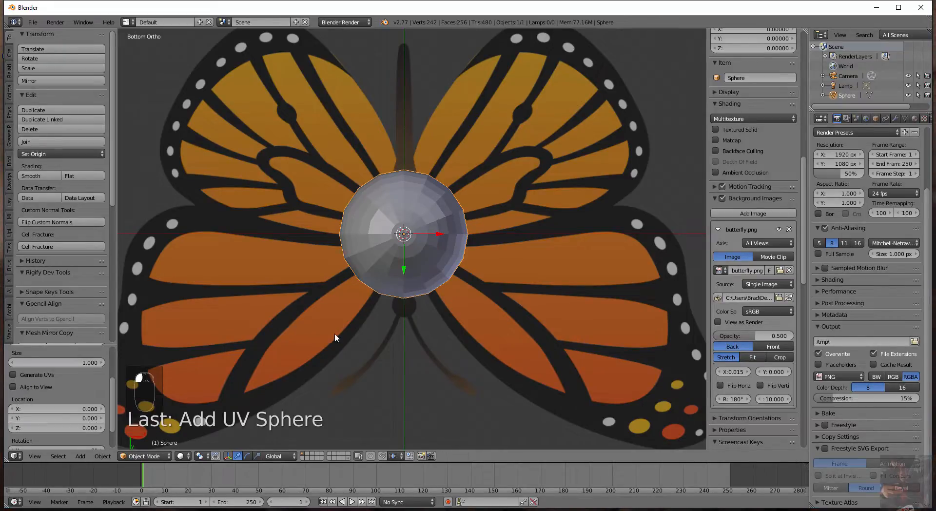
scroll(41, 412, down, 3)
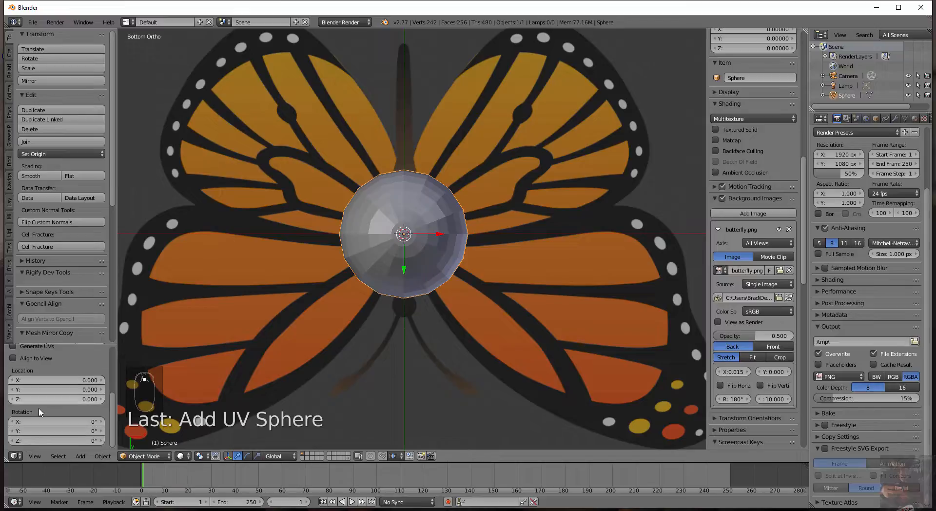
click(92, 427)
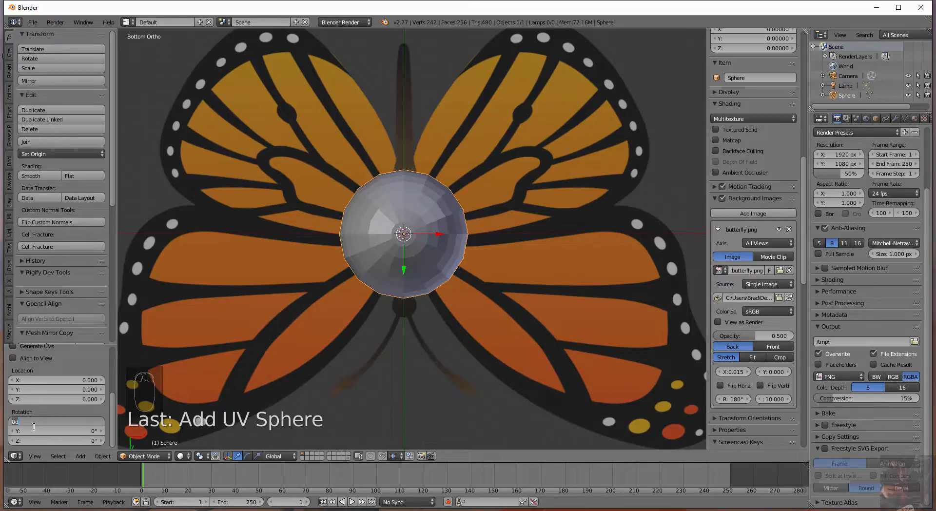
text(90)
key(Return)
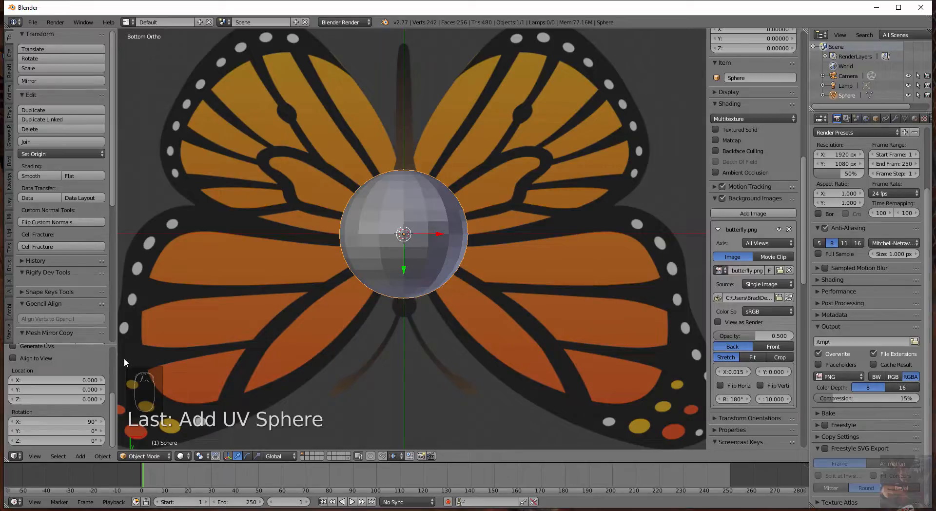
scroll(92, 373, up, 5)
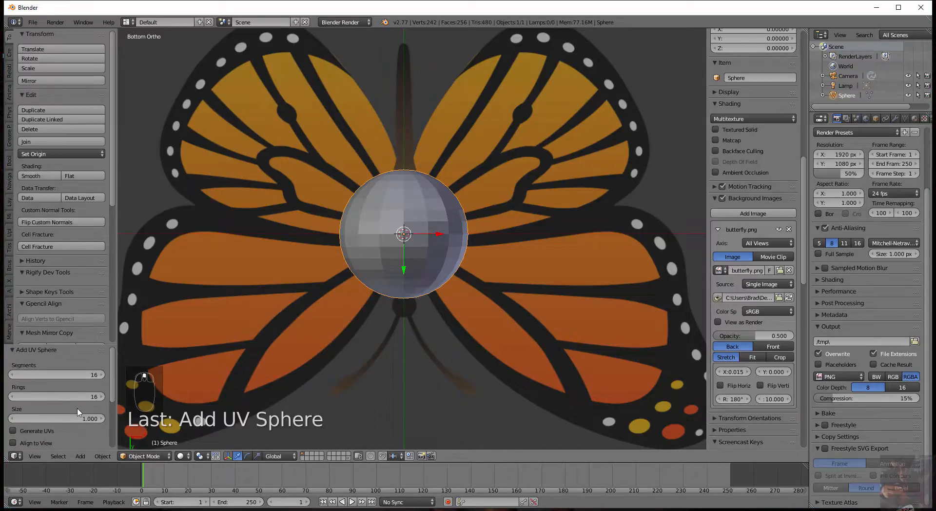
drag(89, 421, 50, 429)
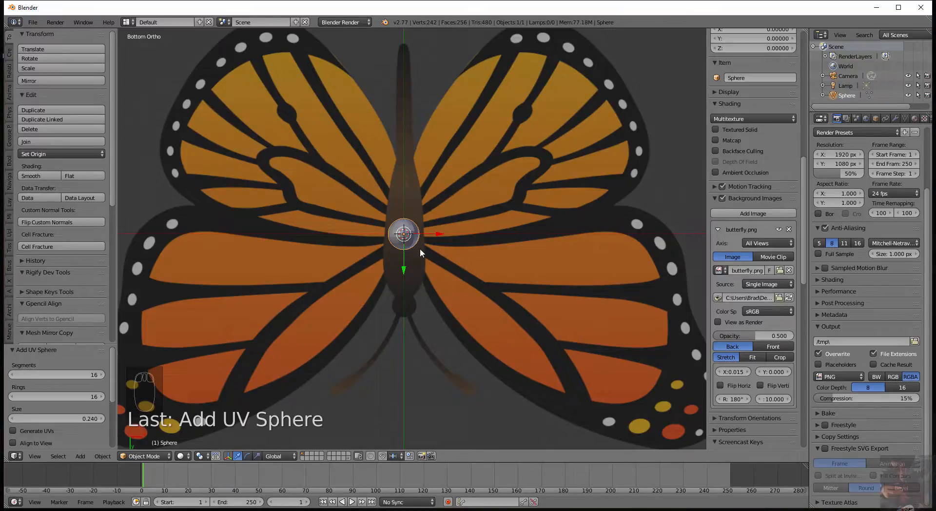
Show the sphere's mesh as a wireframe in Edit Mode and deselect all of its vertices.
key(Tab)
scroll(414, 293, up, 7)
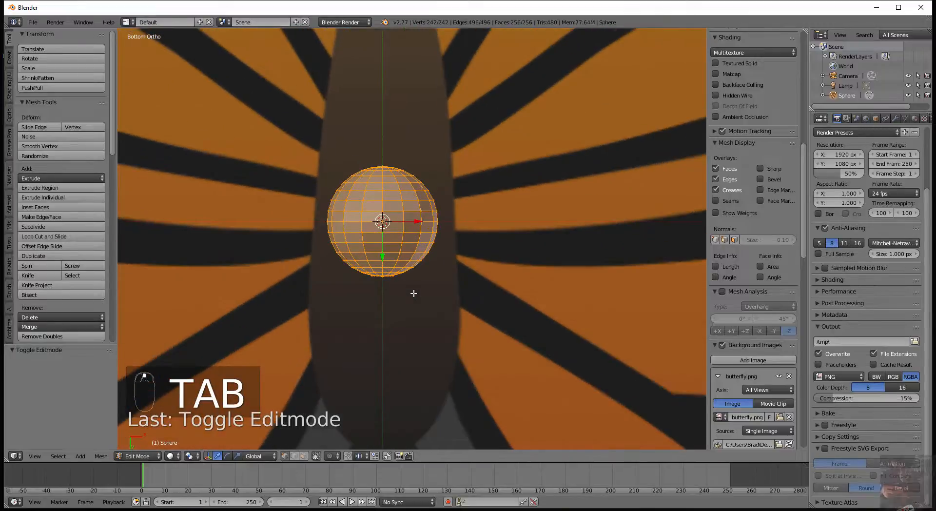
scroll(414, 293, up, 2)
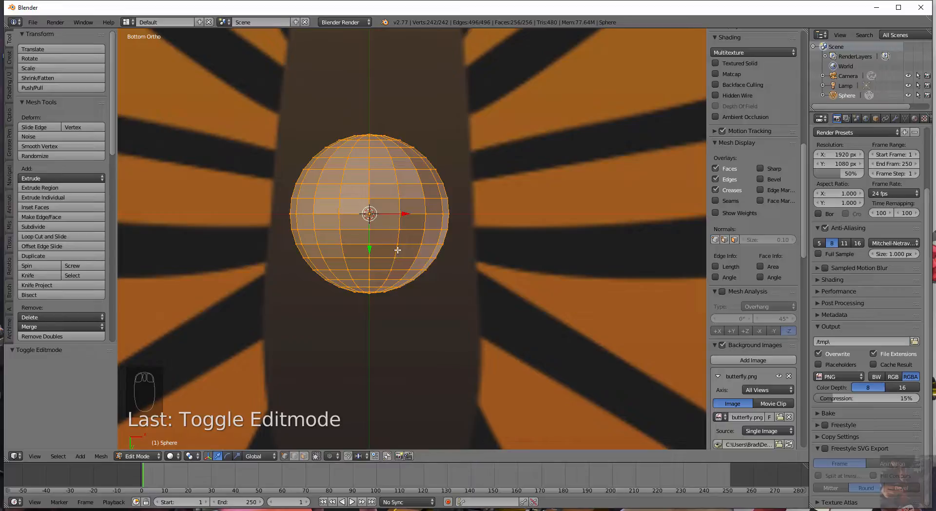
key(z)
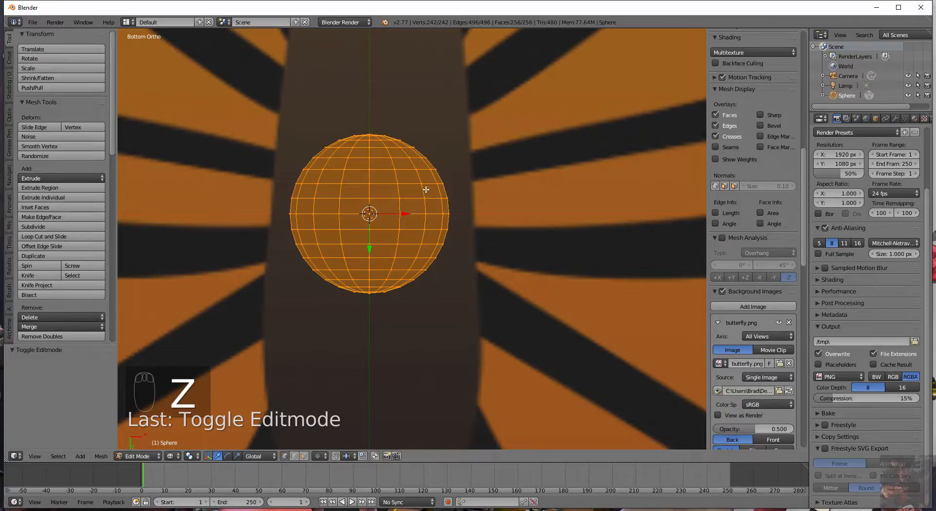
key(a)
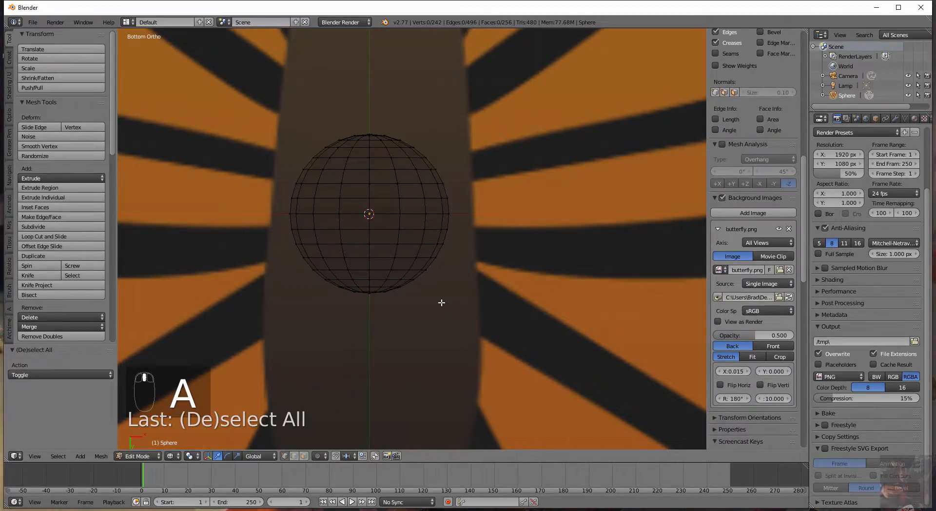
Delete the vertices of the sphere's left half, keeping the centre line and the right half.
shift+middle_drag(441, 305, 506, 295)
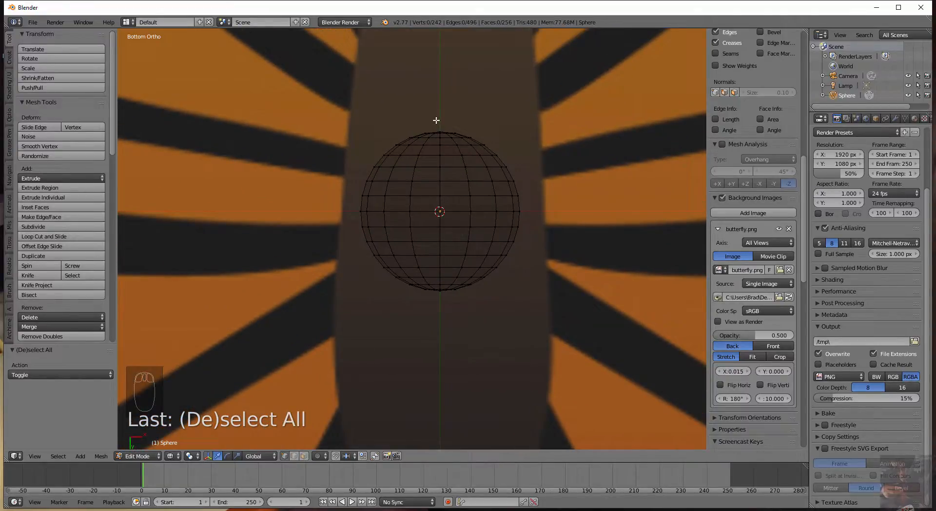
key(b)
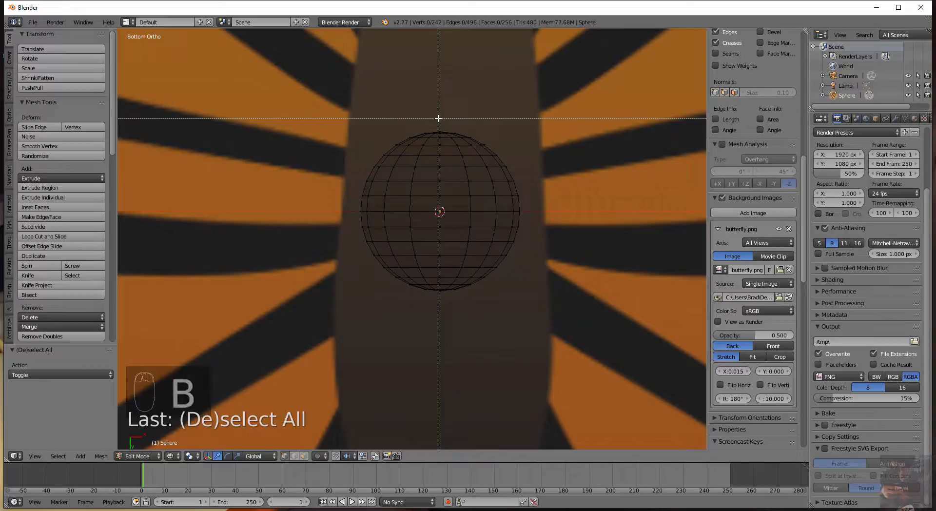
drag(439, 118, 313, 333)
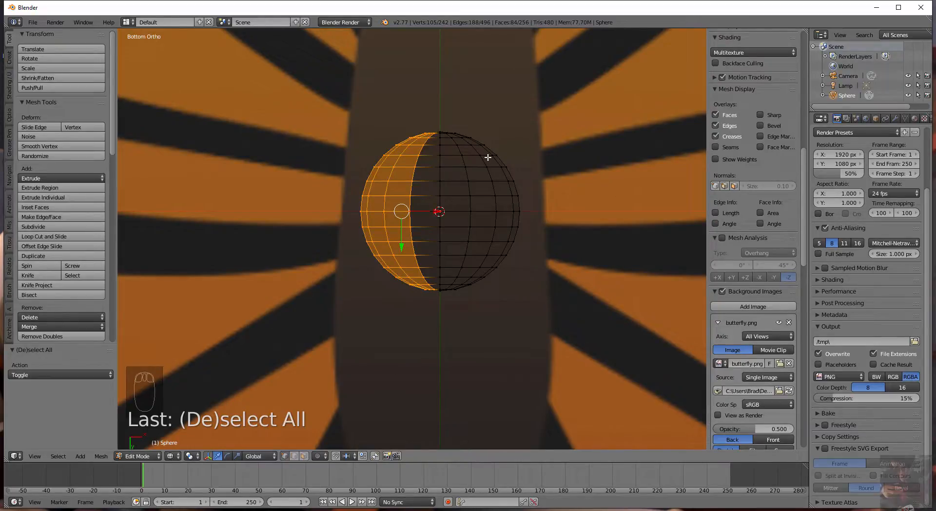
key(x)
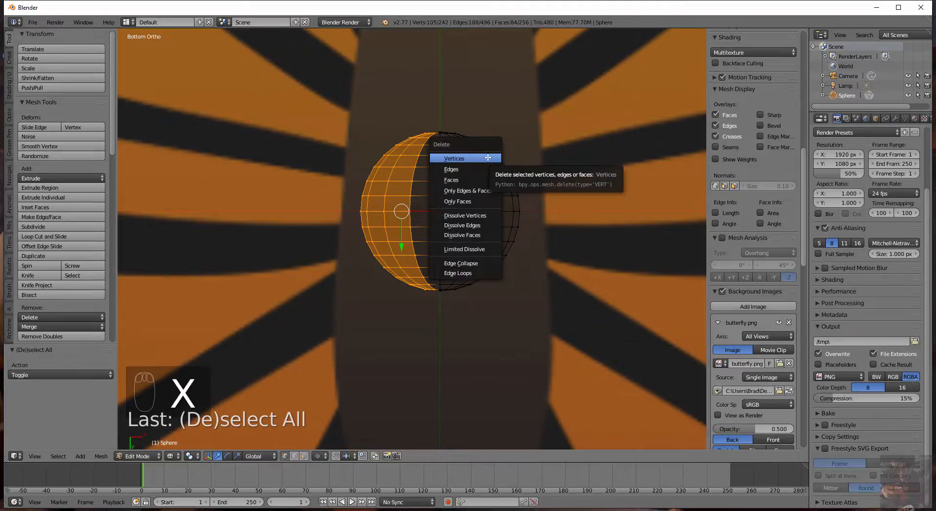
click(487, 158)
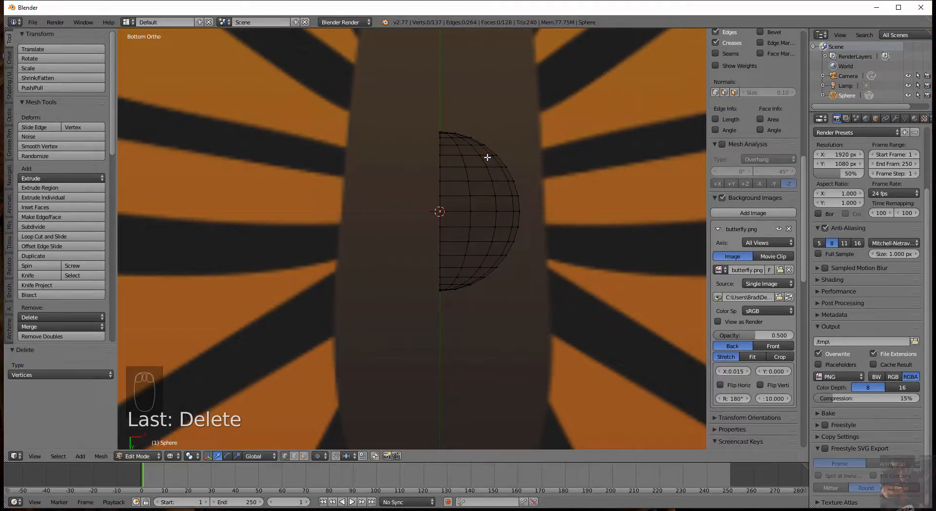
Examine the open half-sphere from several angles, toggling between wireframe and solid display.
middle_drag(465, 355, 539, 284)
scroll(423, 199, down, 1)
scroll(419, 195, up, 3)
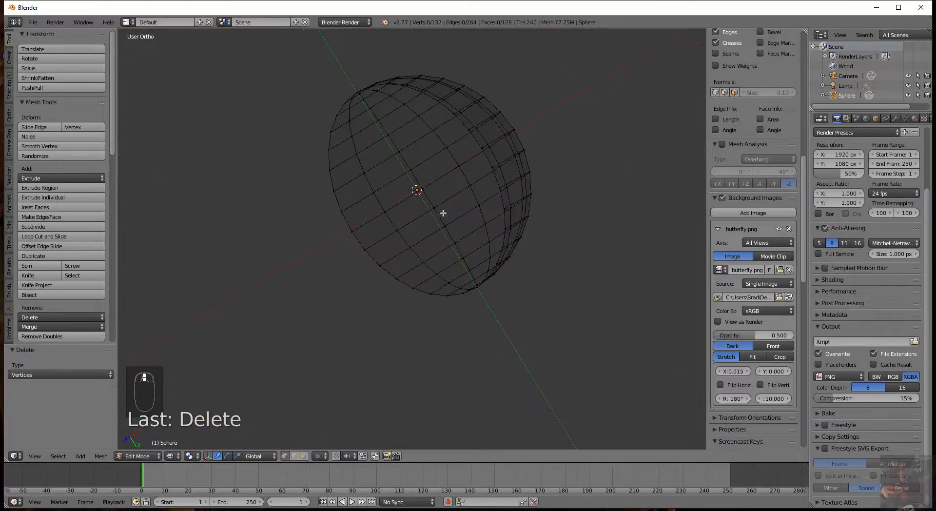
mouse_move(535, 324)
middle_down()
mouse_move(558, 236)
mouse_move(470, 236)
mouse_move(466, 265)
middle_up()
key(z)
key(z)
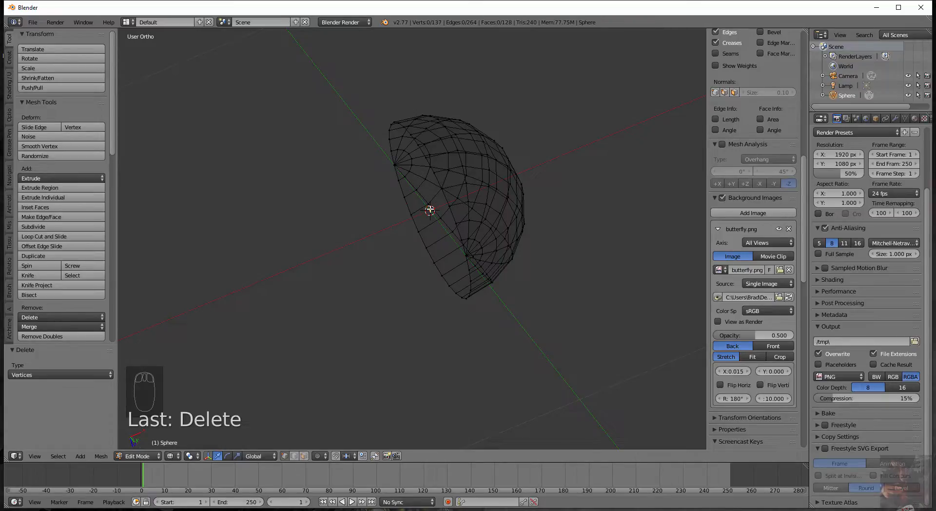
scroll(439, 215, down, 3)
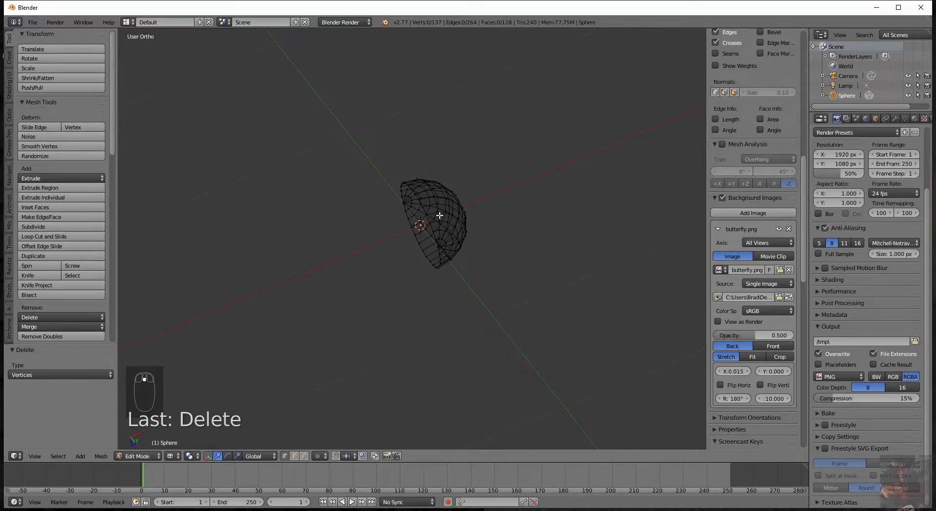
scroll(443, 263, down, 3)
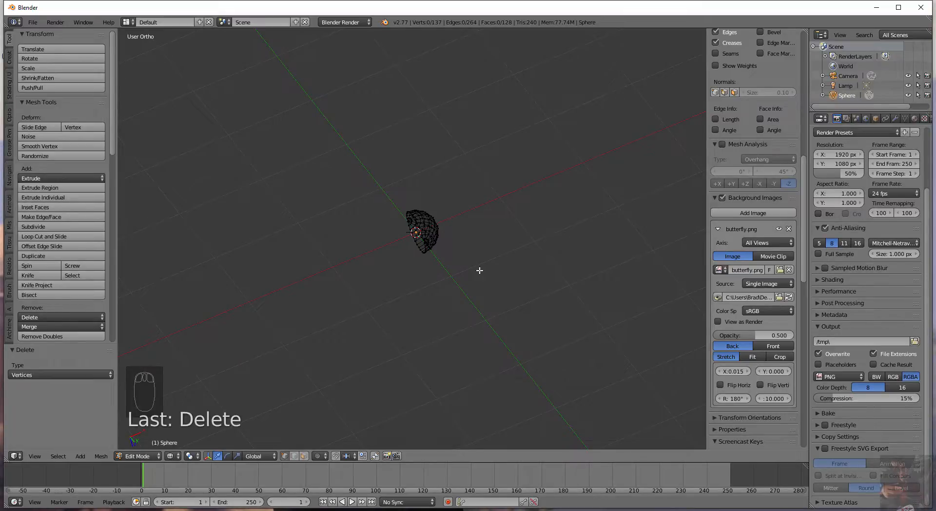
In top view, move the whole half-sphere about -1.087 along Y onto the butterfly's head.
key(KP_7)
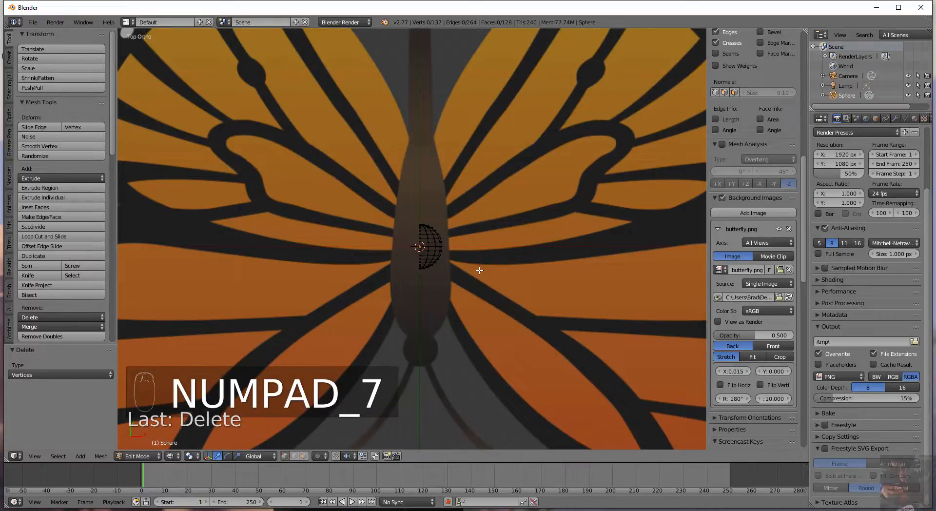
scroll(479, 270, up, 4)
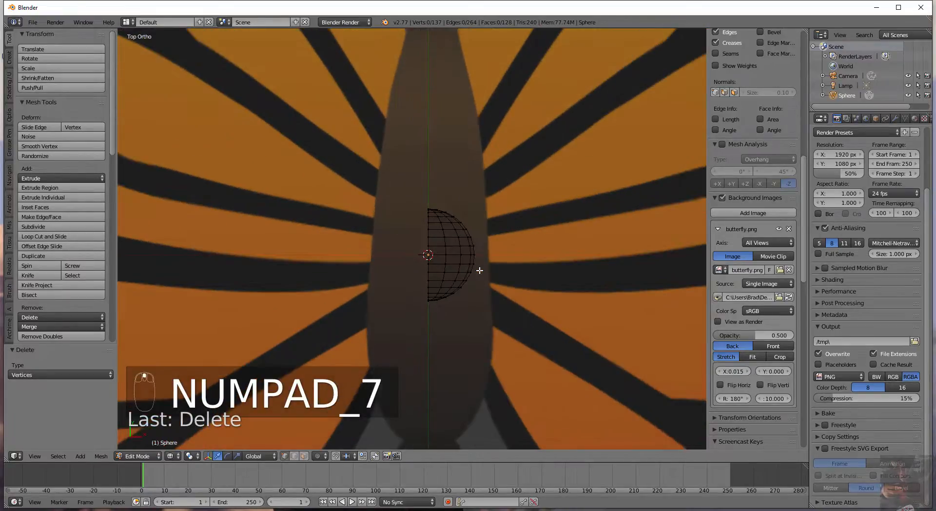
scroll(480, 270, down, 4)
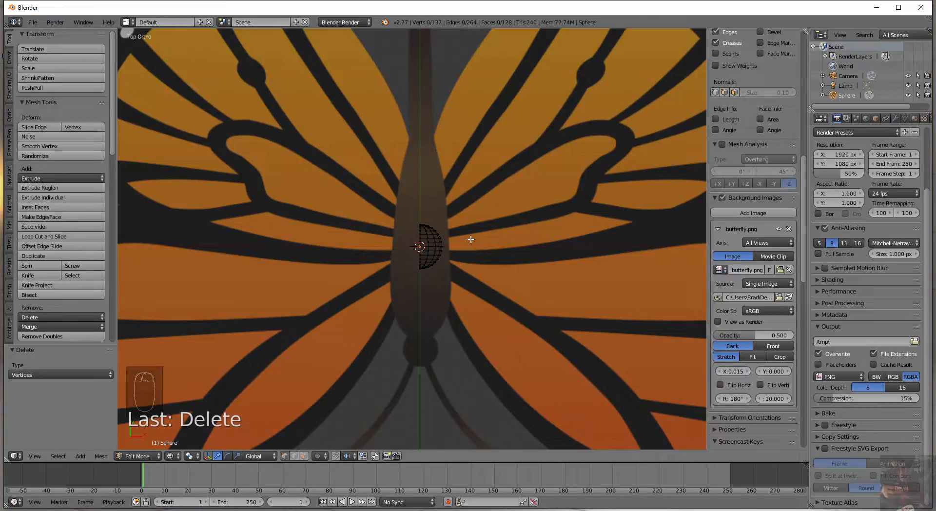
key(a)
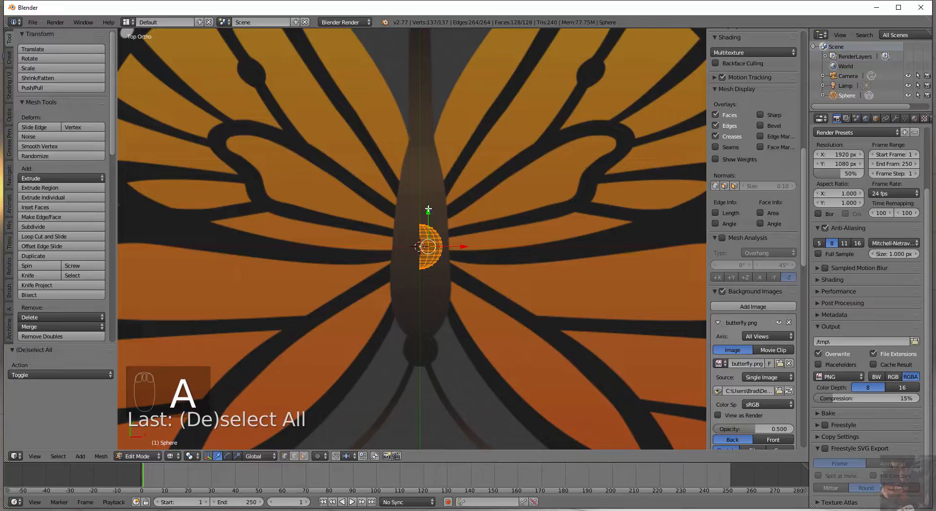
drag(428, 211, 432, 309)
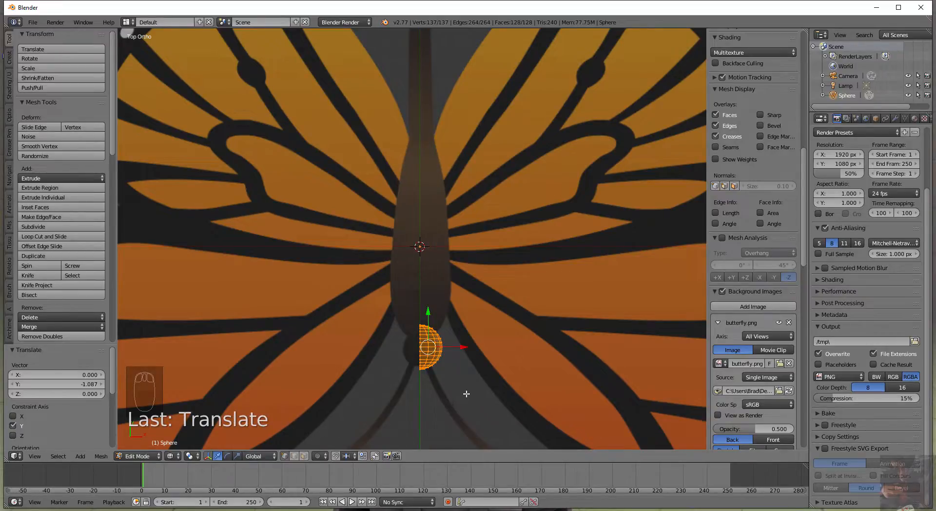
scroll(463, 391, up, 8)
scroll(579, 318, up, 2)
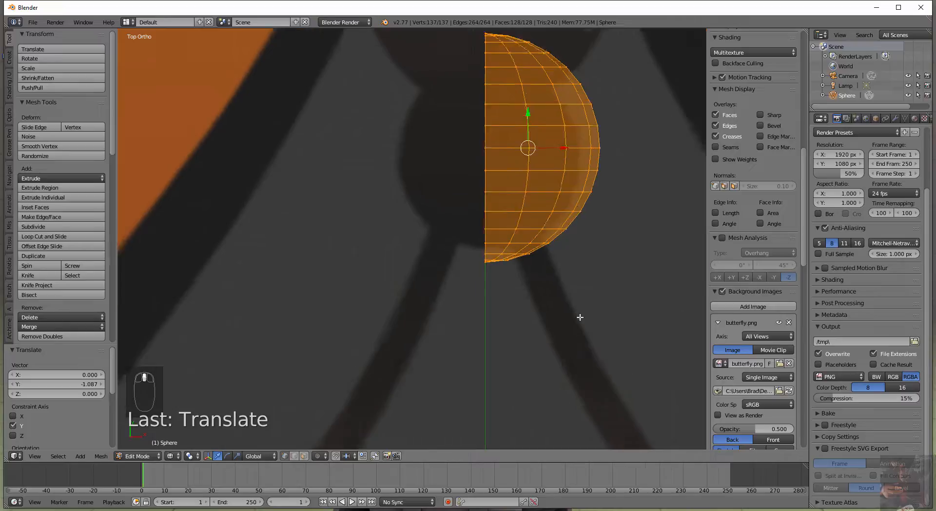
shift+middle_drag(577, 325, 479, 375)
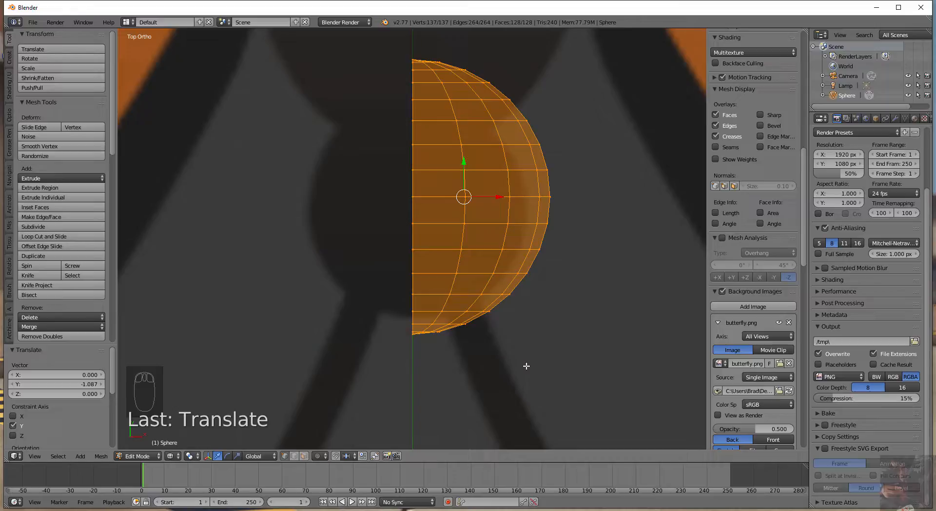
Snap the 3D cursor to the centre of the fully selected half-sphere.
key(shift+s)
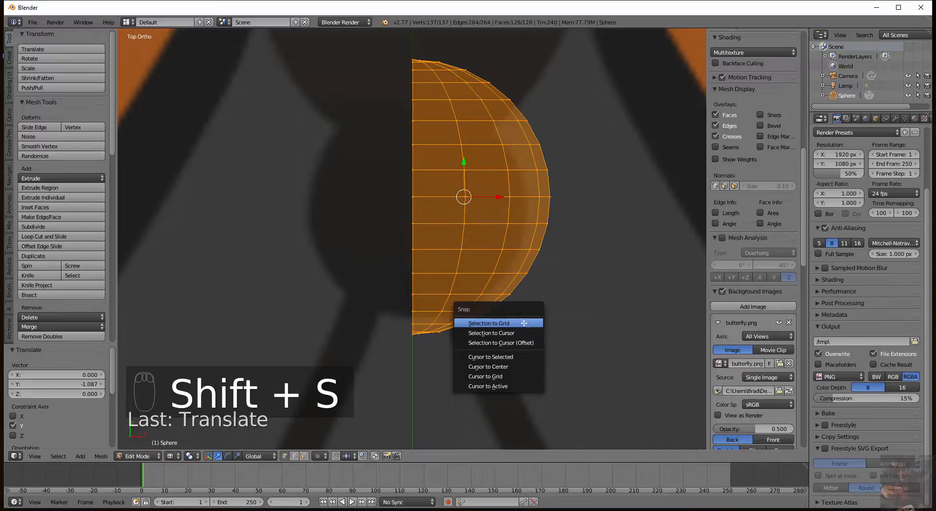
click(522, 357)
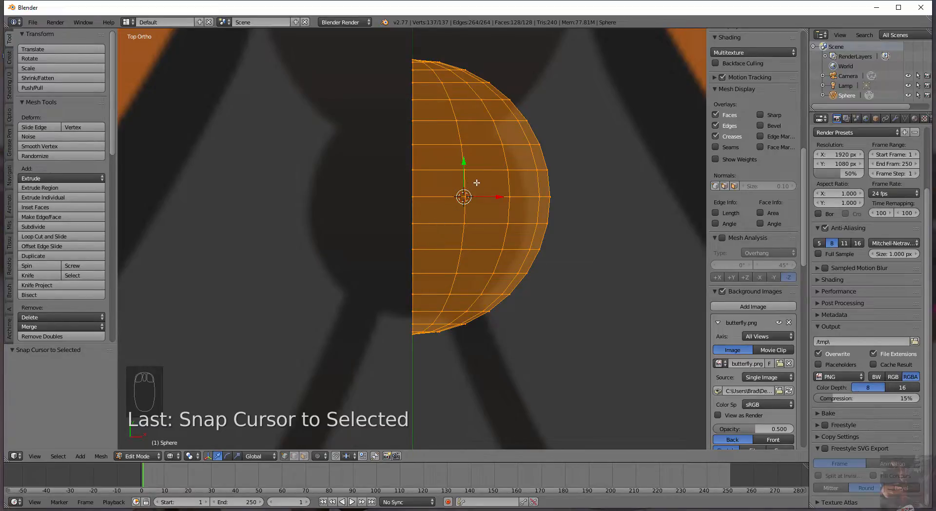
Try selecting the half-sphere's open rim, then only four vertices spaced at quarter points around it.
middle_drag(476, 357, 499, 345)
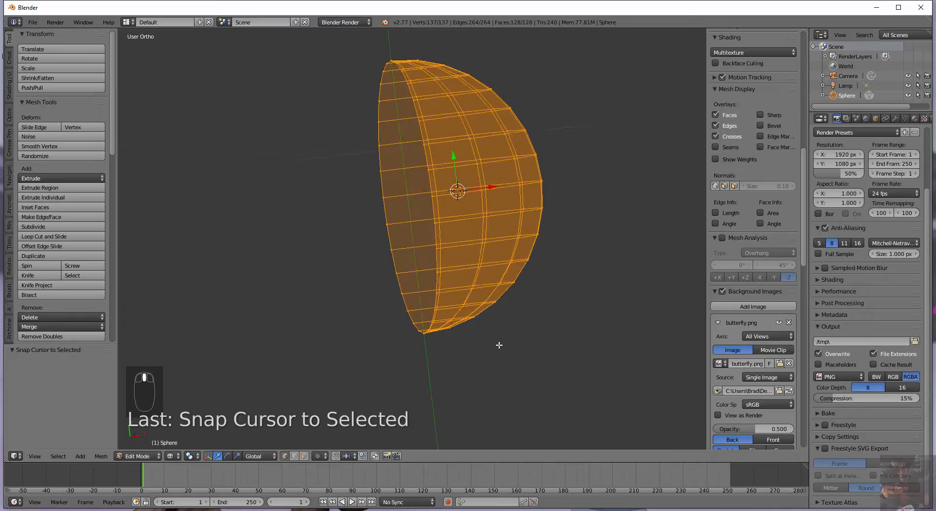
alt+right_click(432, 208)
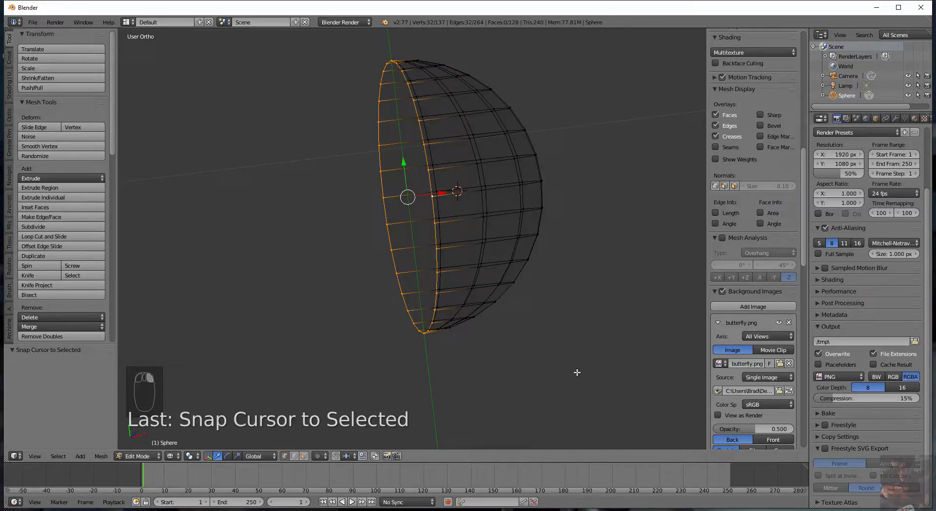
right_click(391, 61)
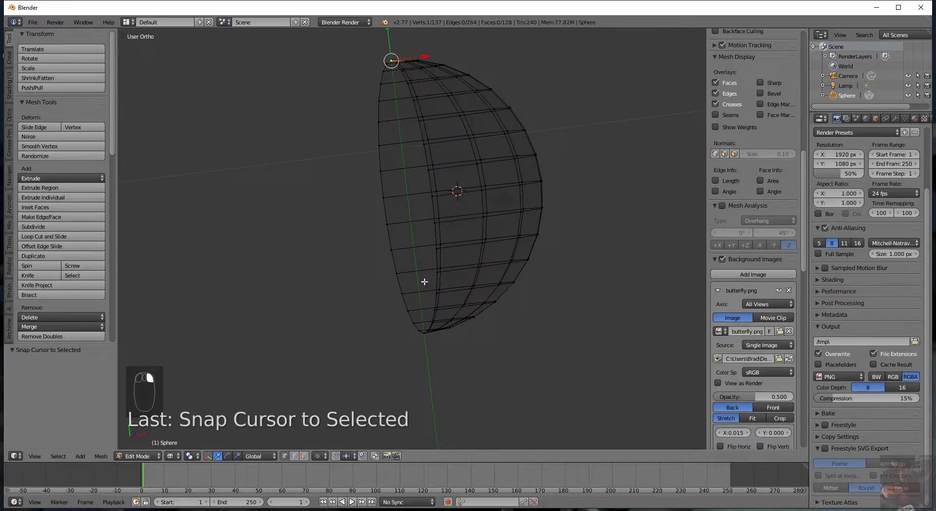
shift+right_click(424, 333)
shift+right_click(432, 195)
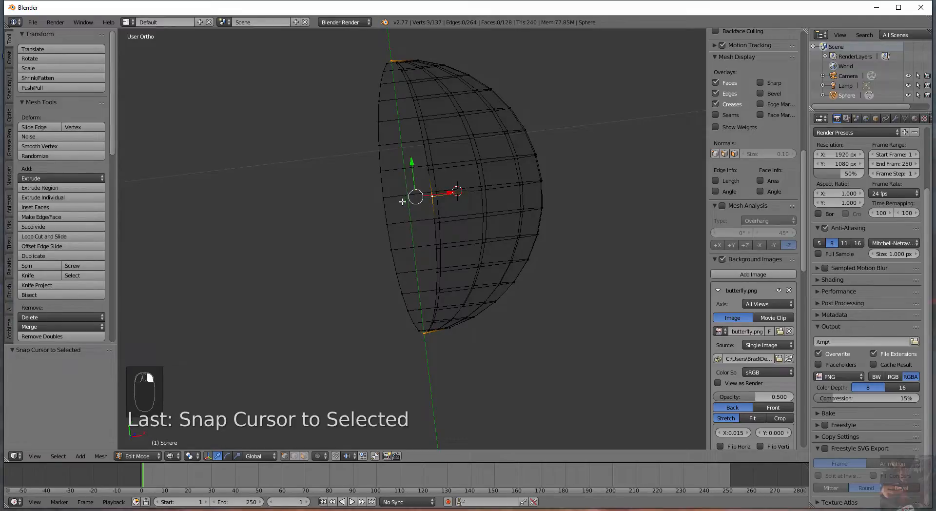
shift+right_click(383, 198)
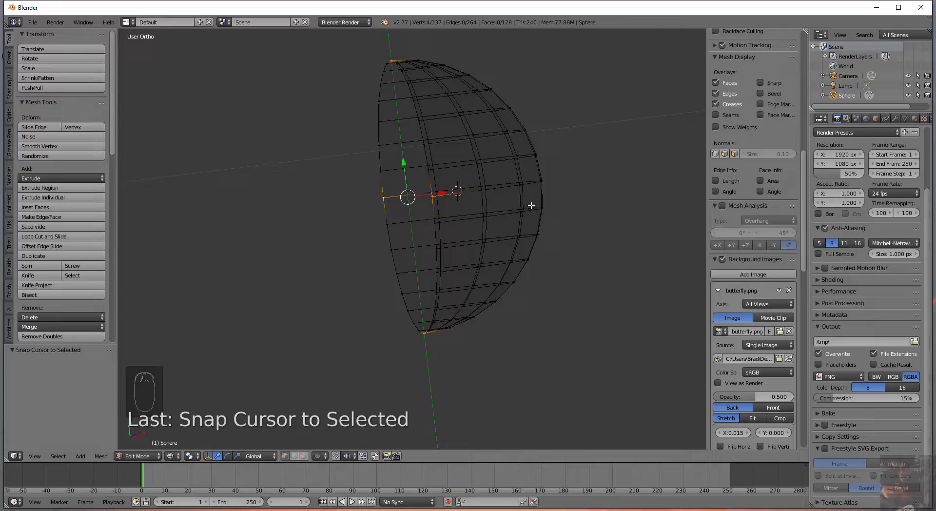
Select the half-sphere's open rim loop and snap the 3D cursor to its centre.
alt+right_click(421, 133)
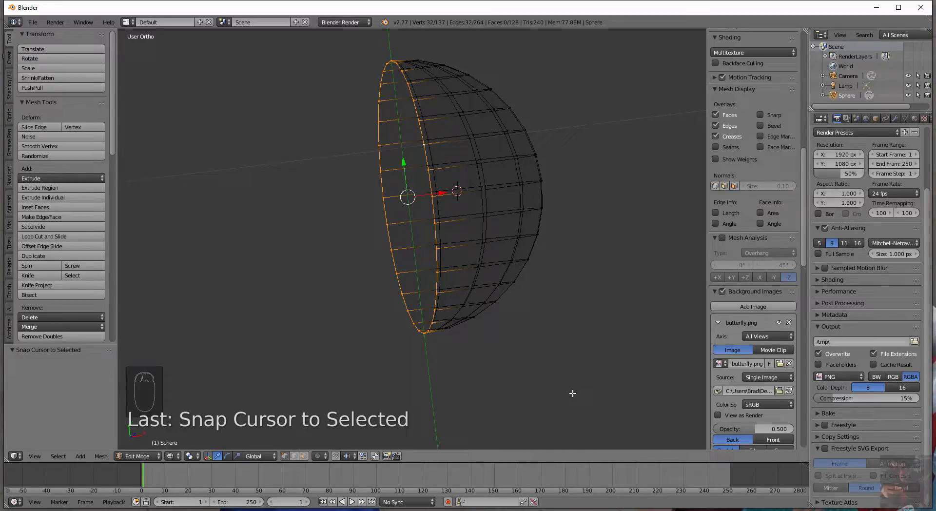
key(shift+s)
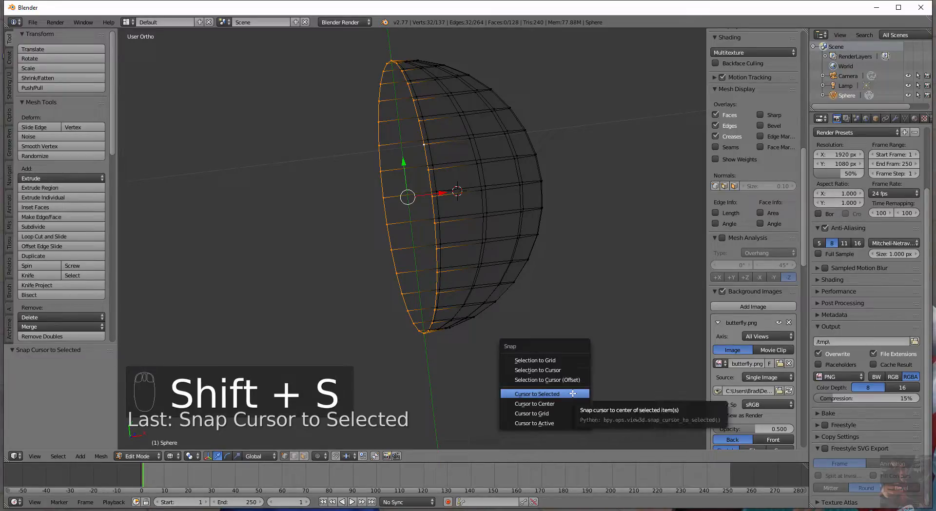
click(572, 393)
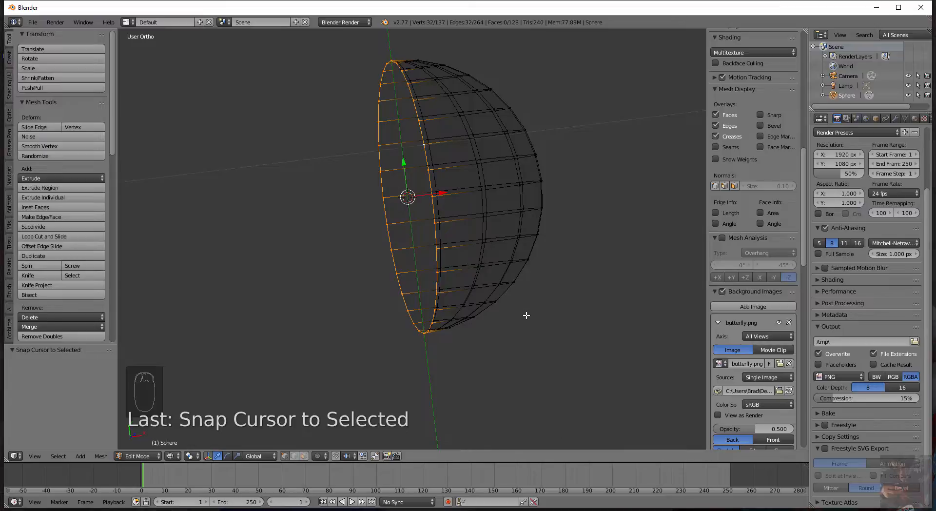
In top view, select all of the half-sphere's vertices and set the pivot point to 3D Cursor.
key(KP_7)
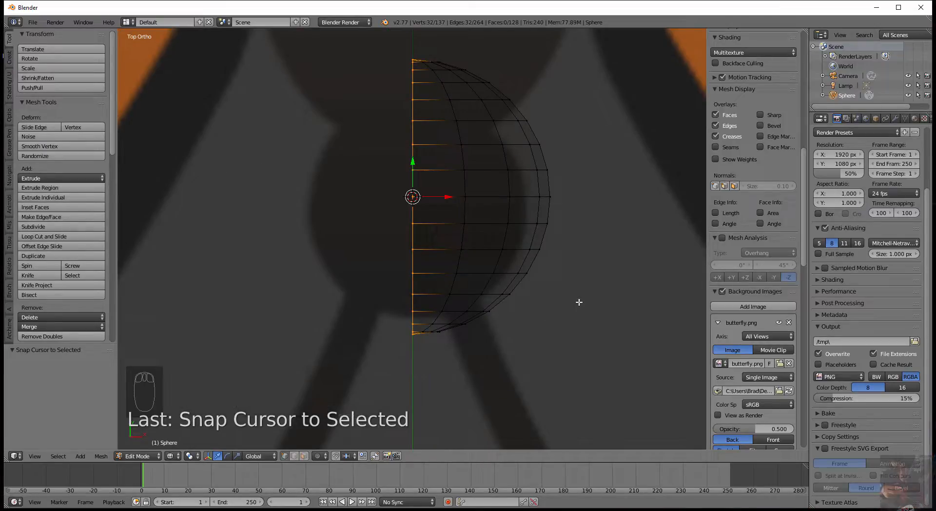
key(a)
key(a)
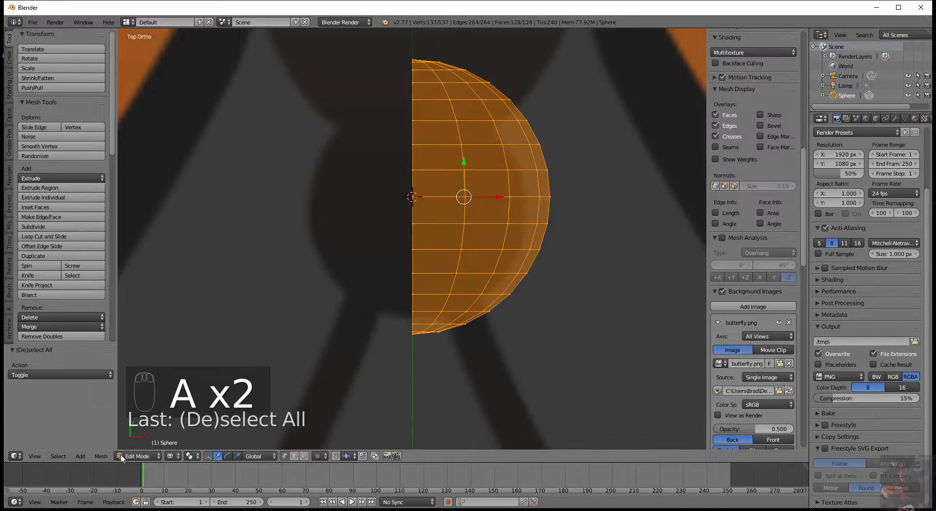
click(198, 457)
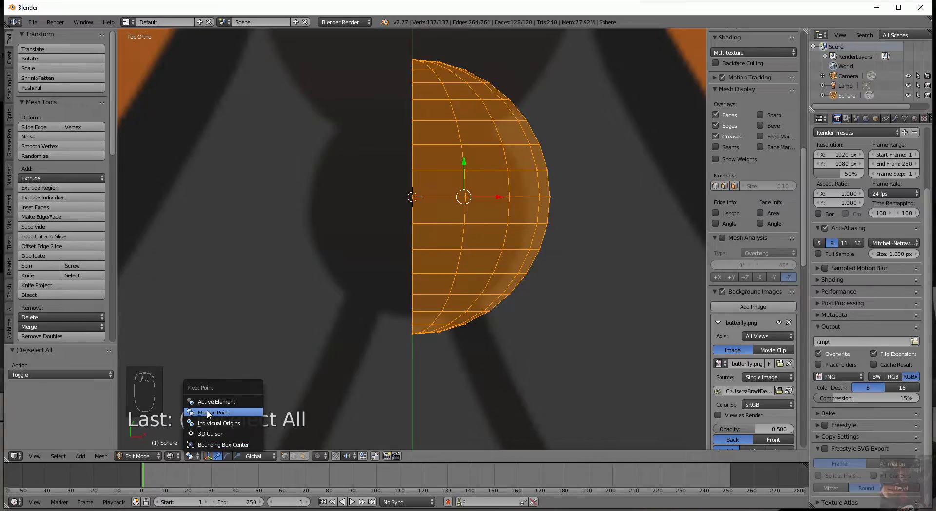
click(211, 435)
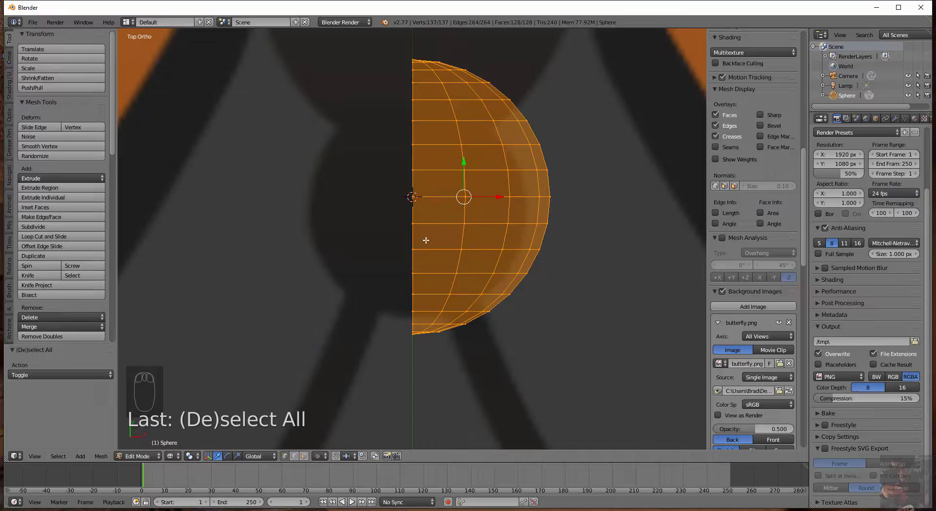
click(196, 458)
click(206, 433)
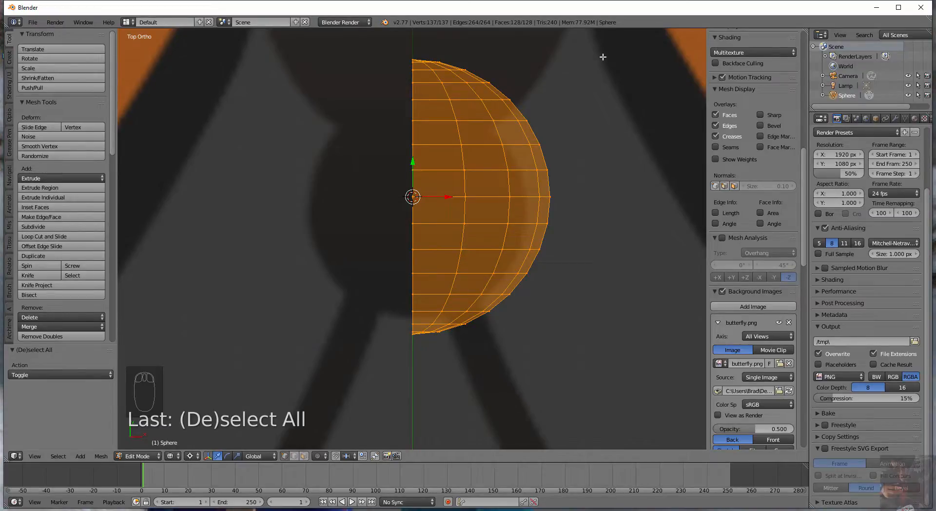
Scale the half-sphere uniformly by about 0.818 and move it about -0.023 along Y to fit the butterfly's head.
key(s)
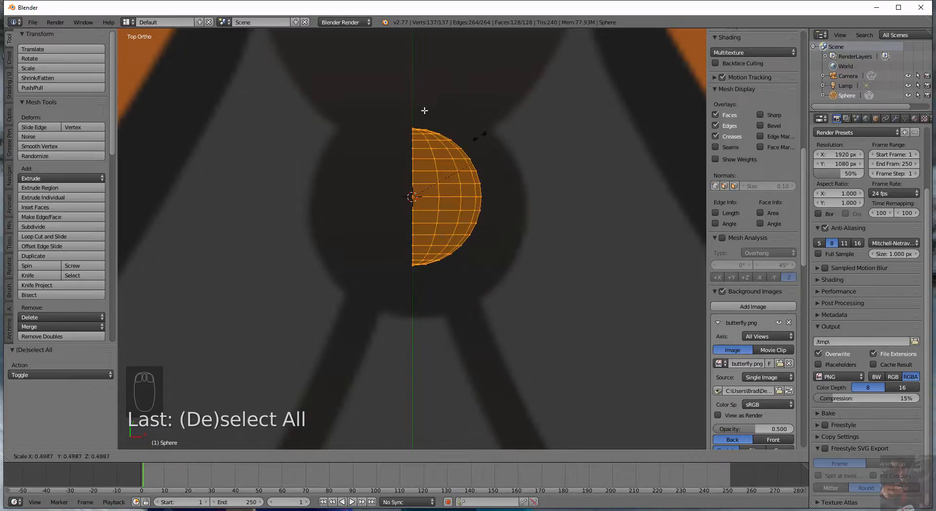
click(567, 80)
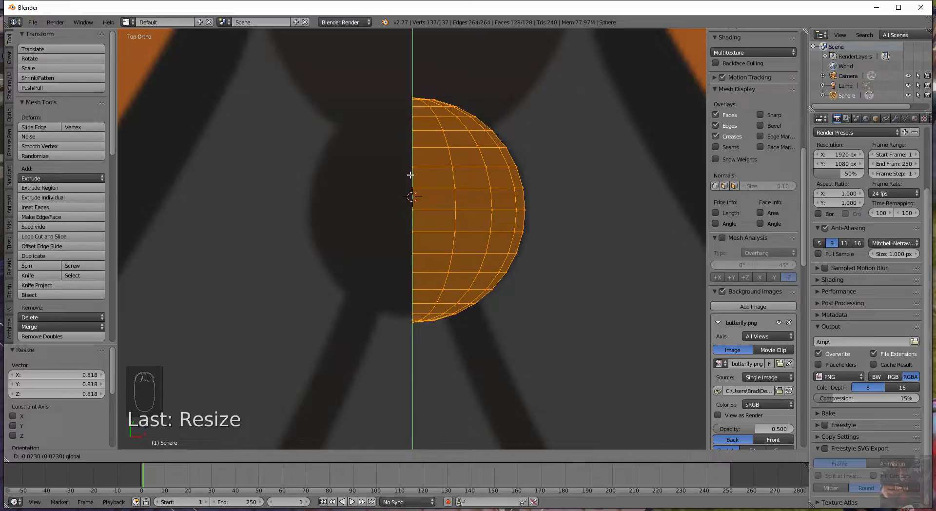
click(410, 175)
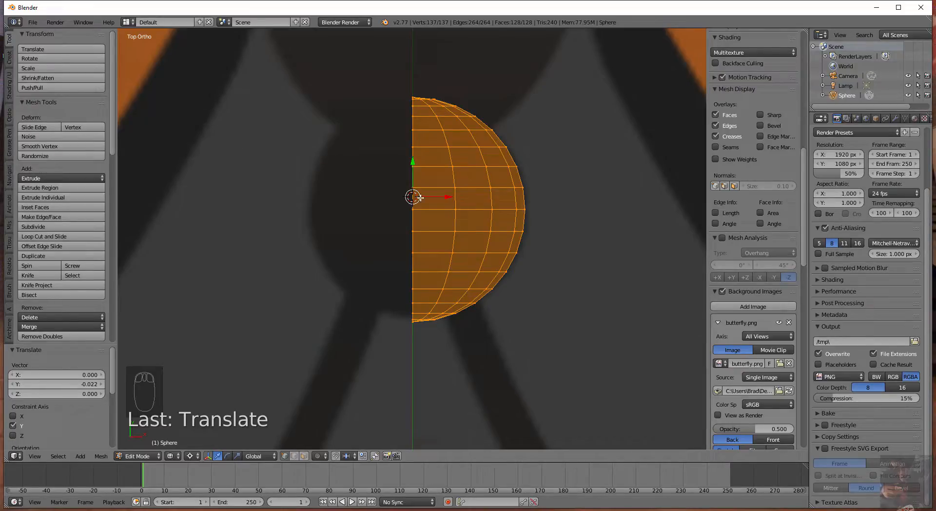
drag(412, 162, 413, 162)
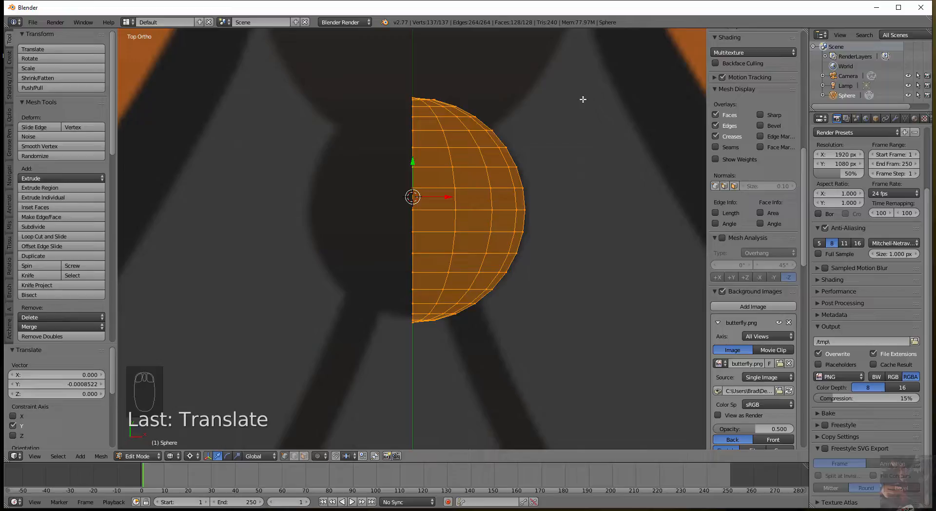
Scale the half-sphere by about 0.966 along Y and about 1.024 along X to match the head's outline.
key(s)
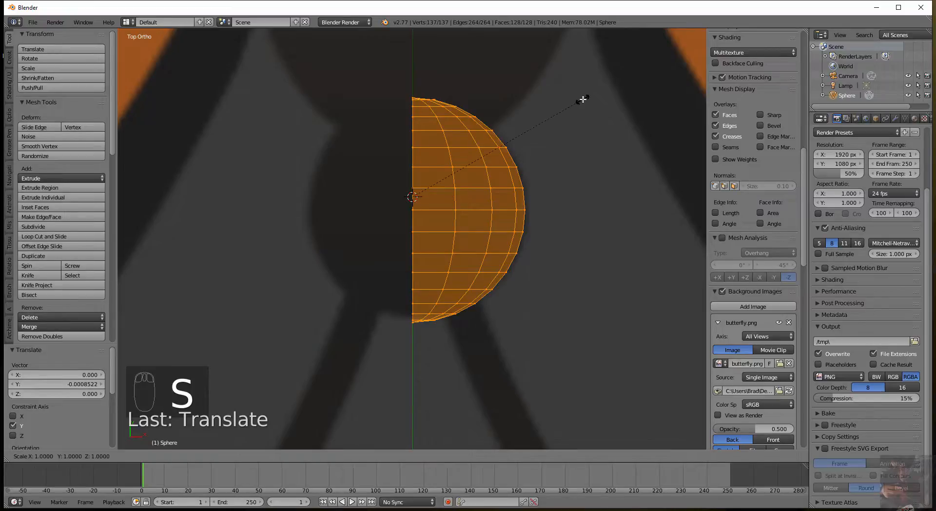
key(y)
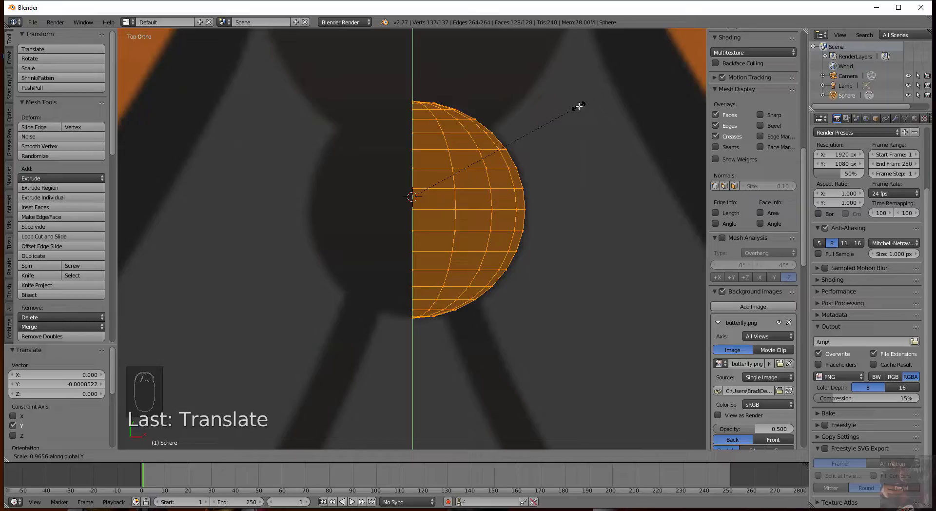
click(578, 106)
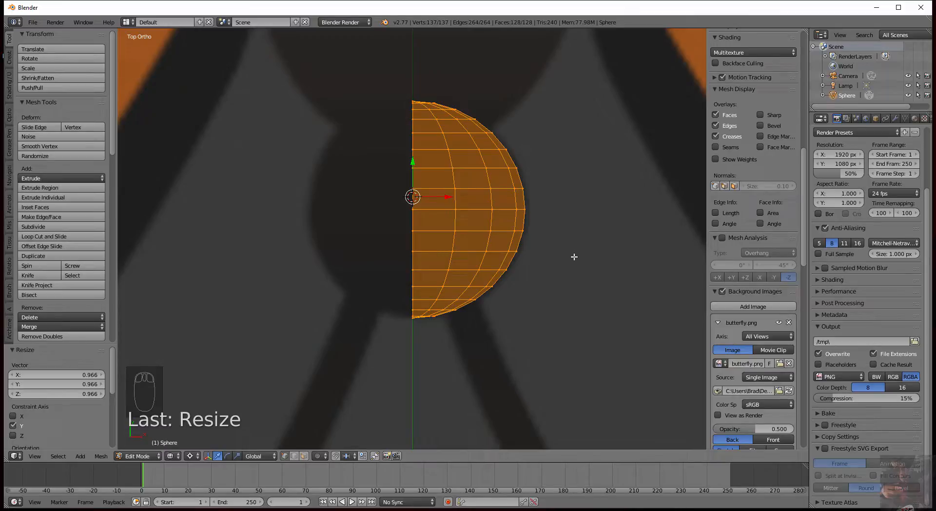
key(s)
key(x)
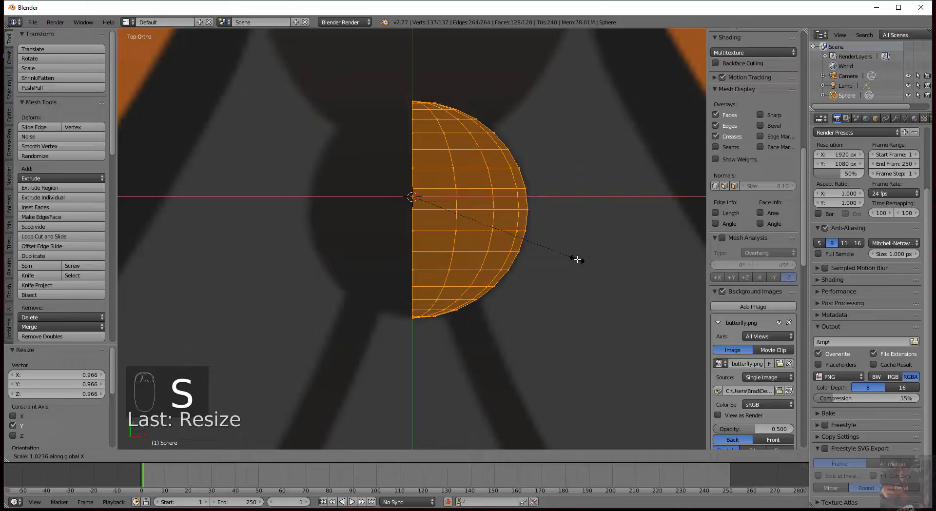
click(577, 259)
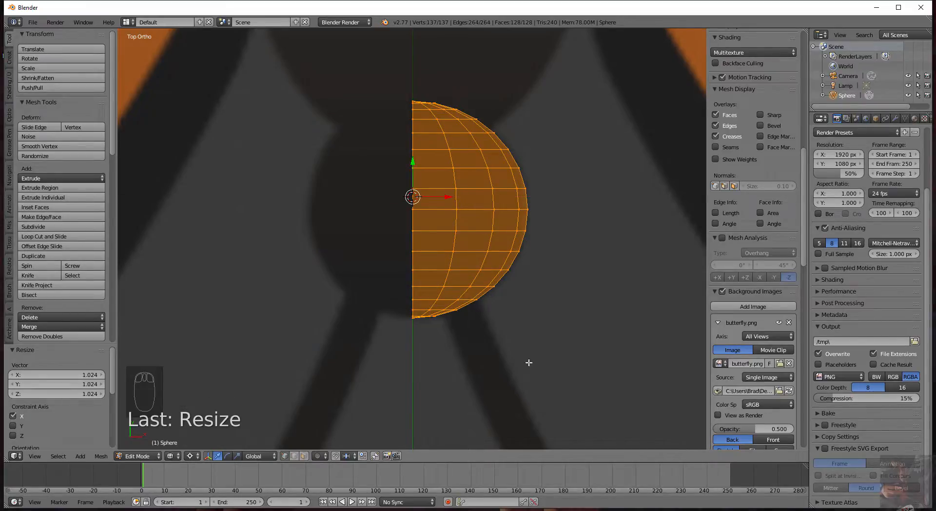
Return the half-sphere to Object Mode and snap the 3D cursor to the scene's centre.
middle_drag(529, 363, 490, 308)
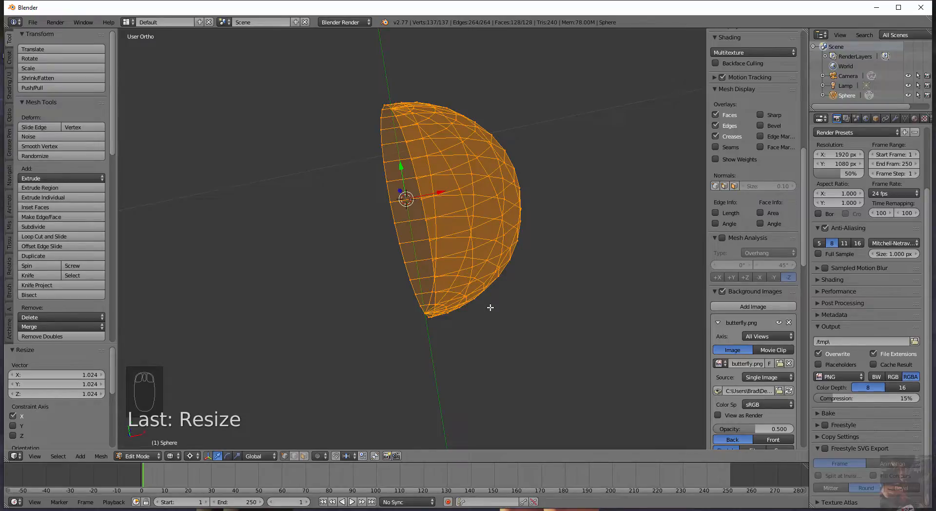
key(KP_7)
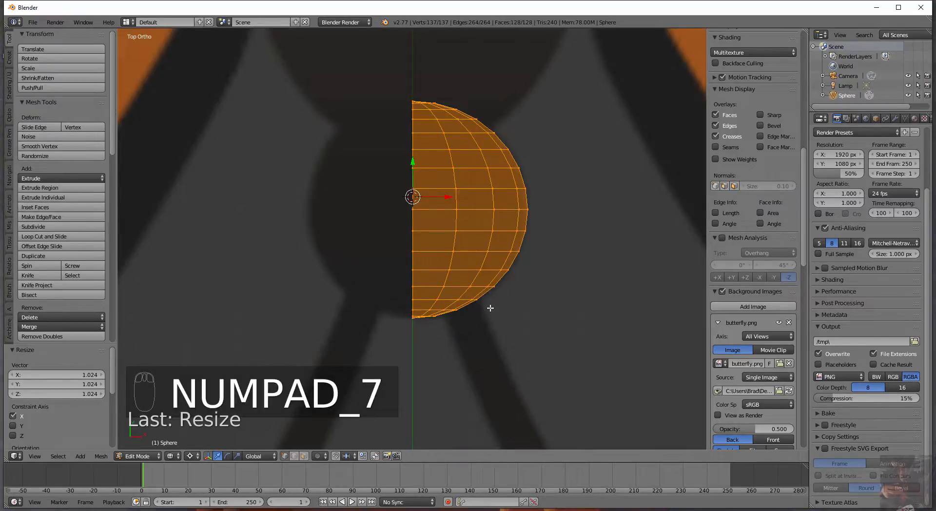
scroll(472, 372, down, 12)
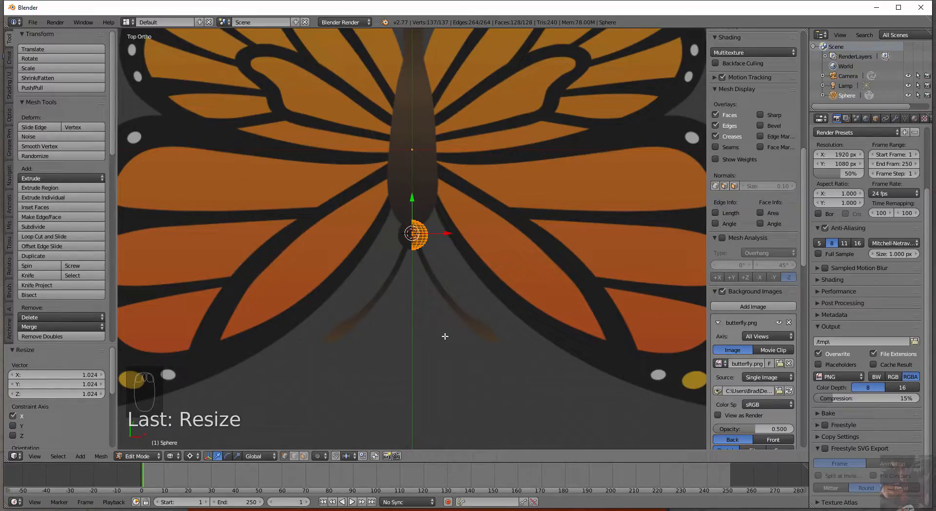
scroll(451, 94, down, 4)
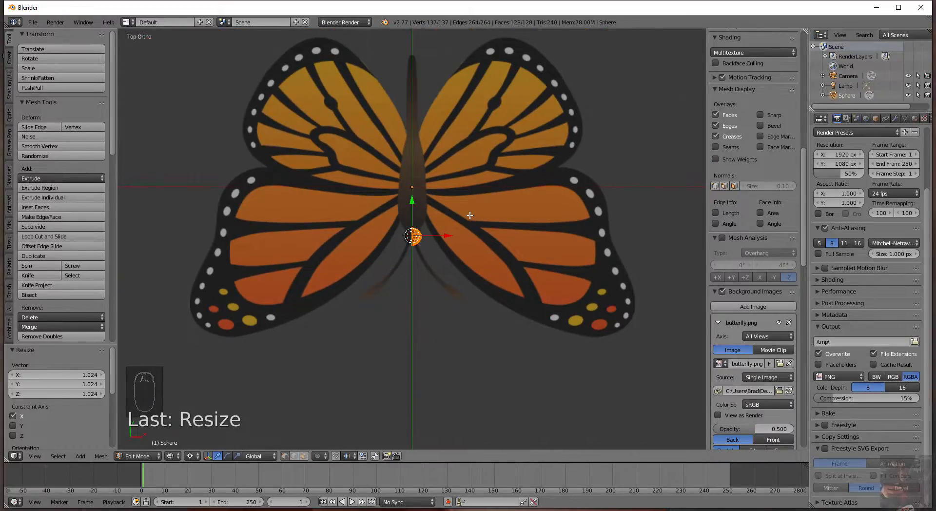
key(Tab)
scroll(420, 316, up, 5)
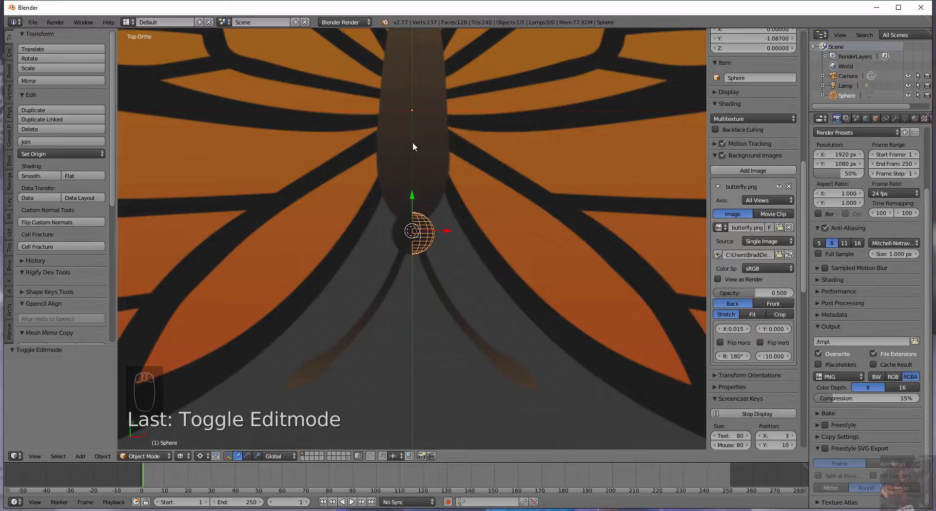
key(shift+s)
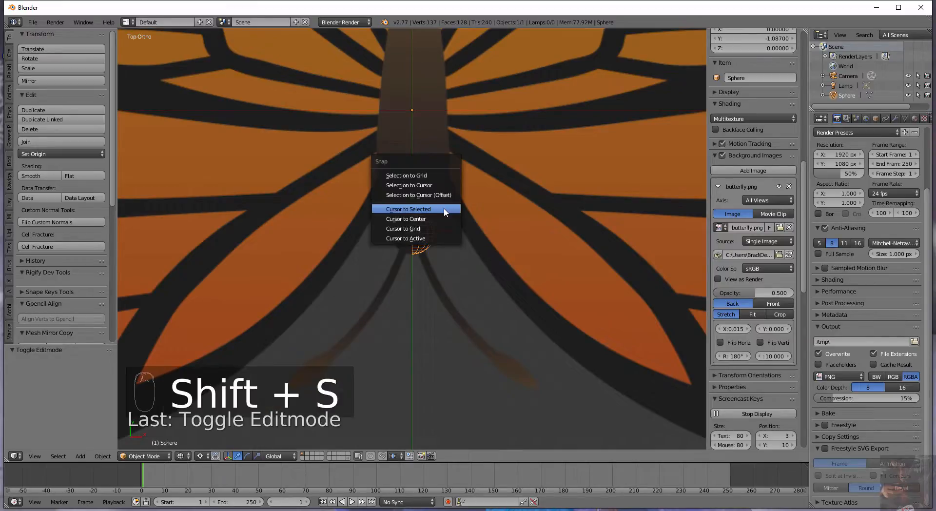
click(442, 221)
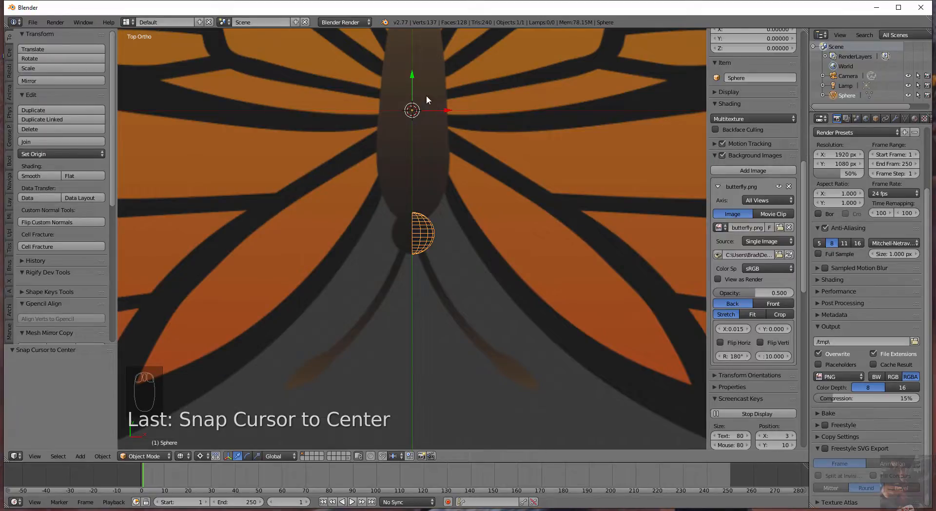
scroll(498, 189, down, 3)
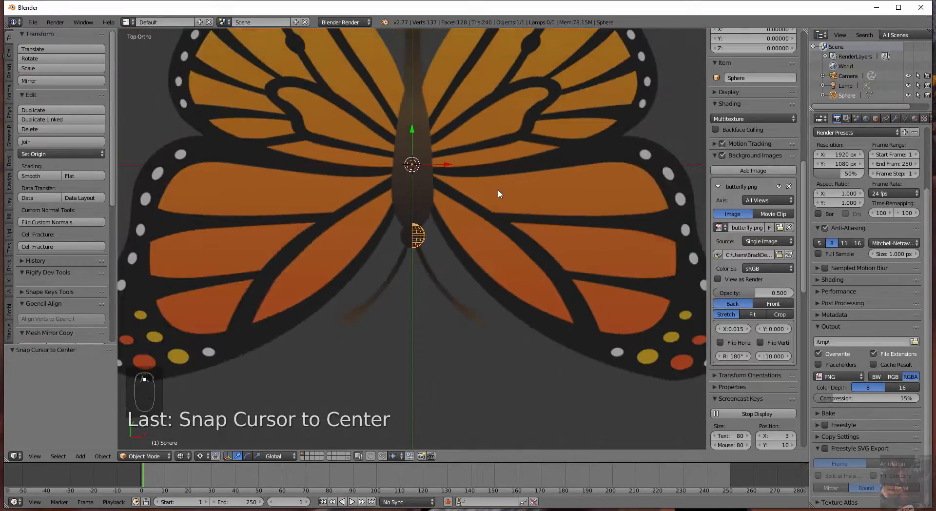
scroll(484, 203, up, 3)
scroll(485, 202, down, 1)
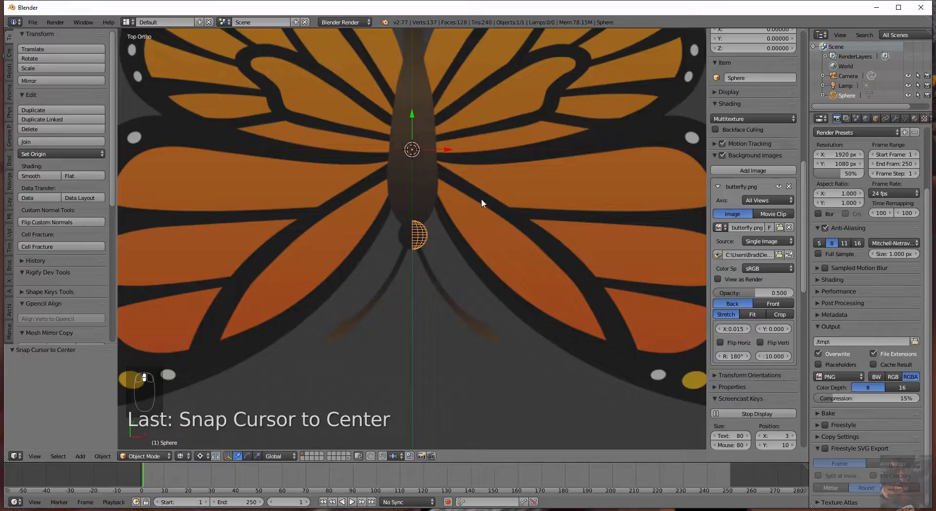
shift+middle_drag(481, 202, 477, 289)
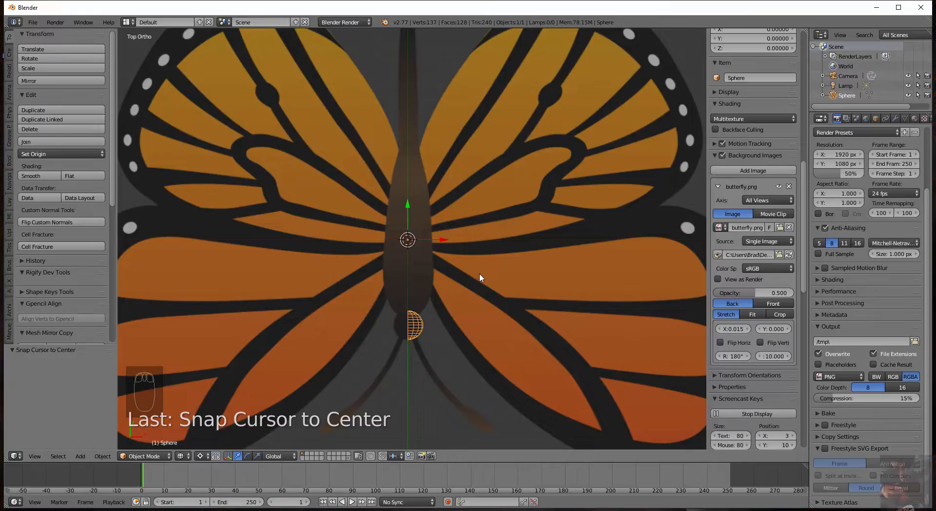
key(shift+s)
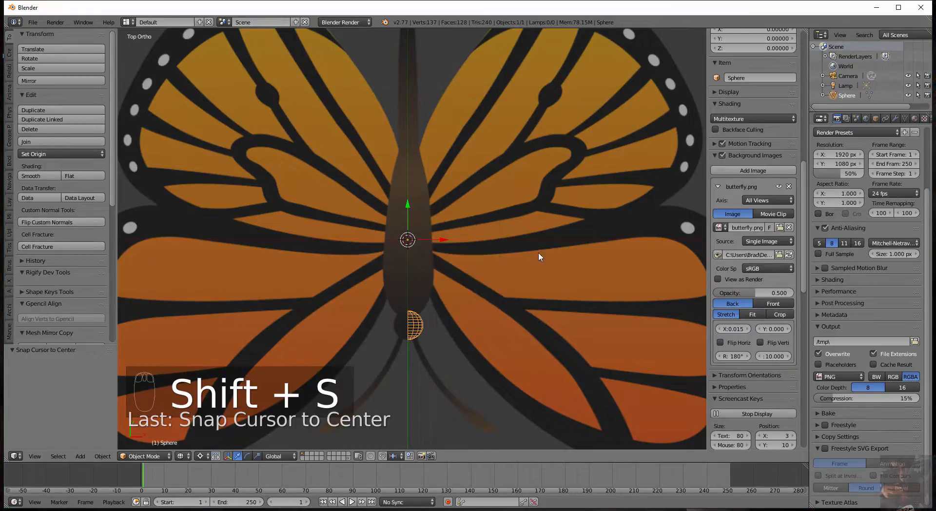
Add a mesh cylinder at the scene's centre and set its X rotation to 90°.
key(shift+a)
mouse_move(501, 305)
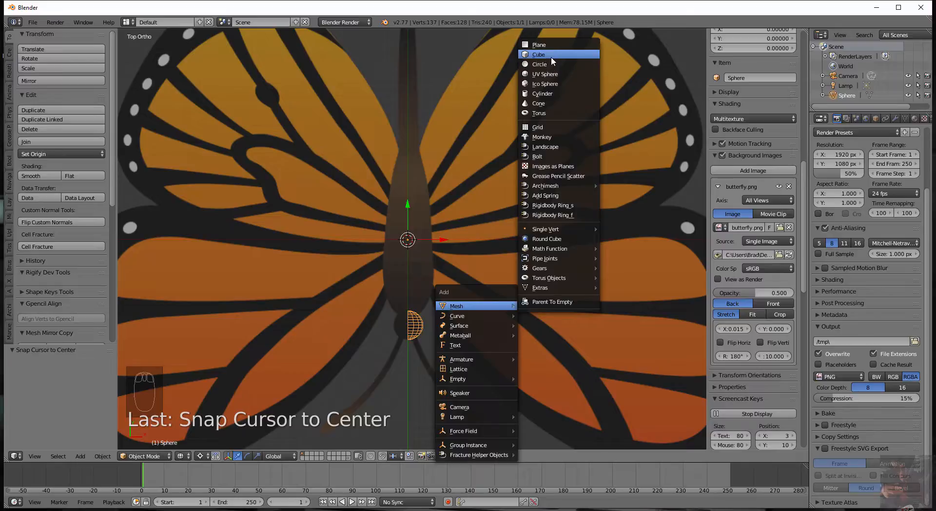
click(551, 94)
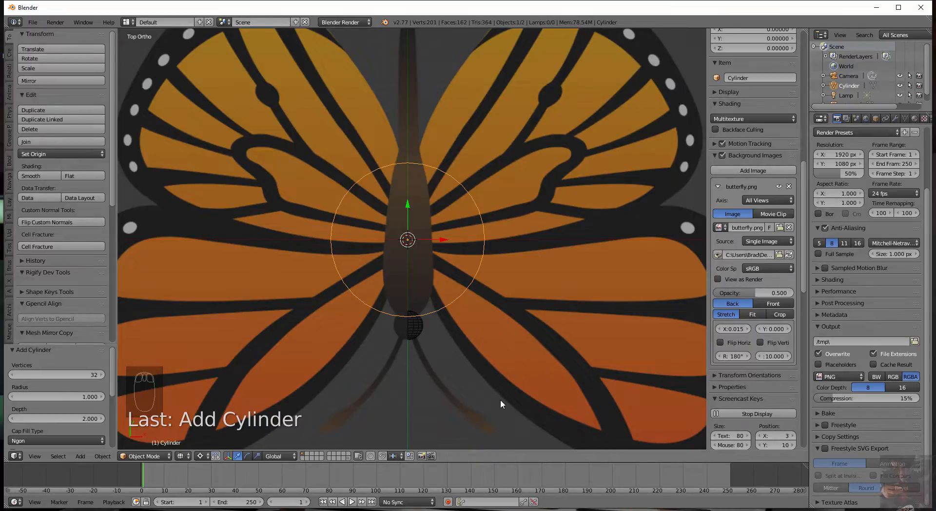
scroll(90, 429, down, 5)
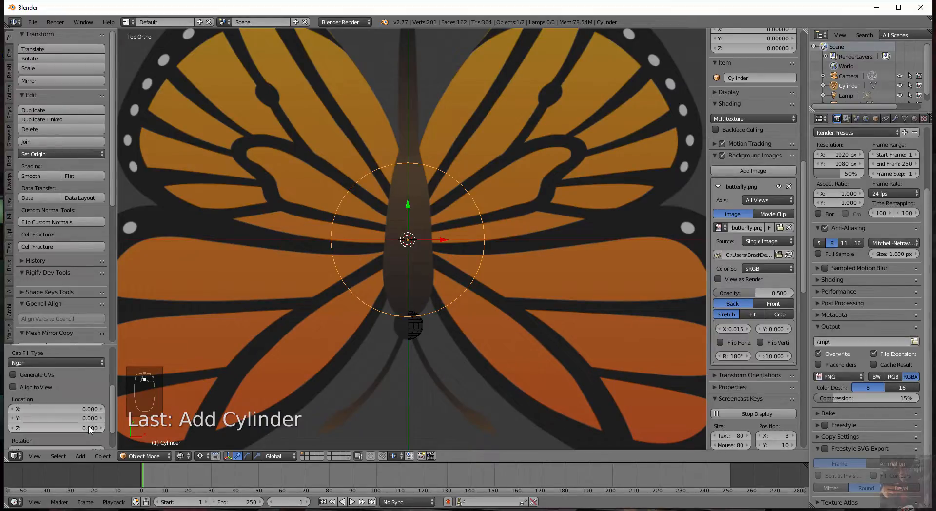
click(13, 388)
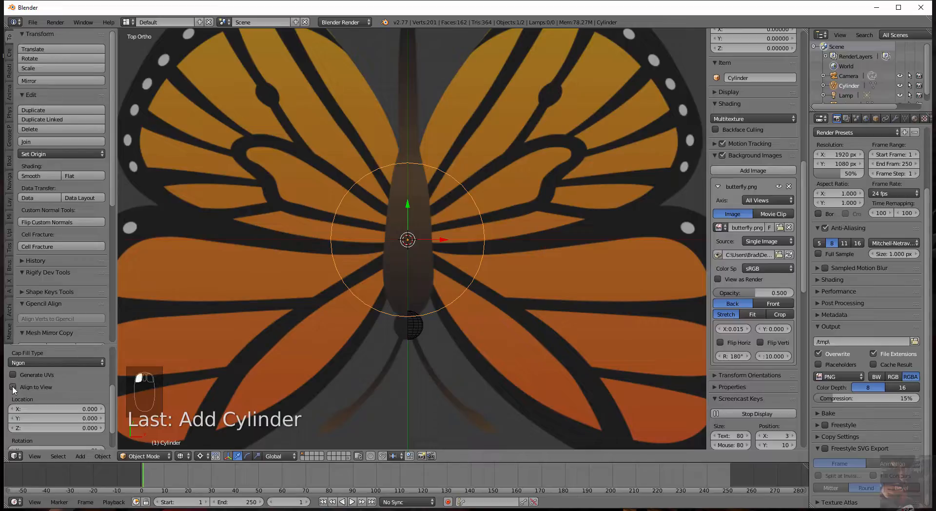
click(12, 388)
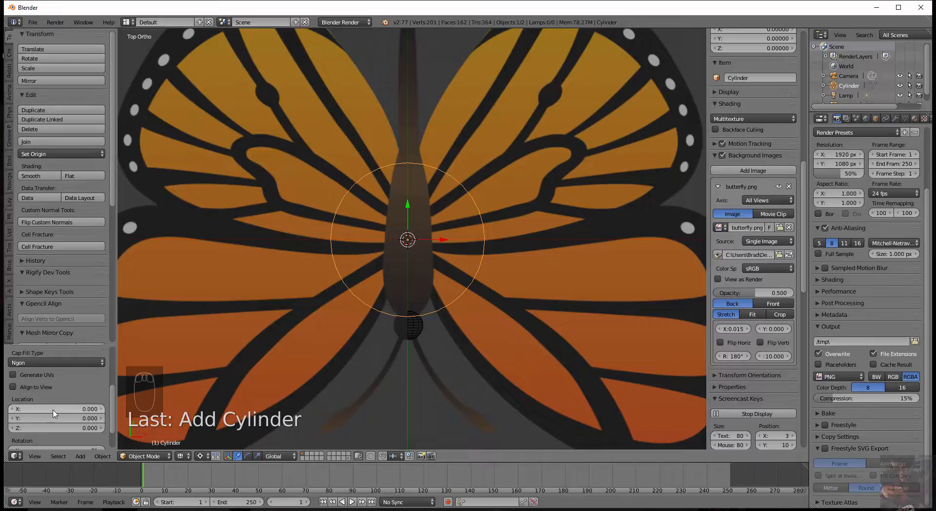
scroll(67, 408, down, 2)
click(59, 420)
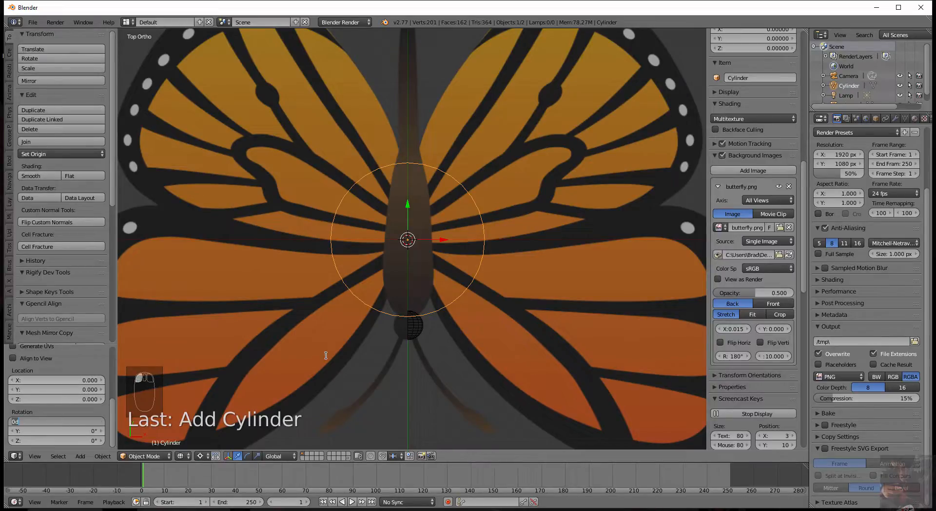
text(90)
key(Return)
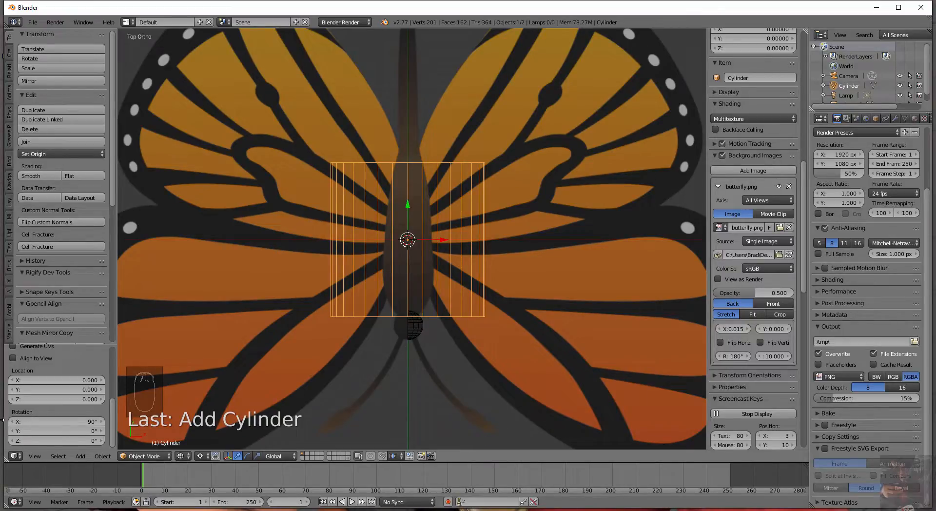
Set the new cylinder to 16 vertices and a radius of 0.320 to match the butterfly body's width.
scroll(94, 402, up, 5)
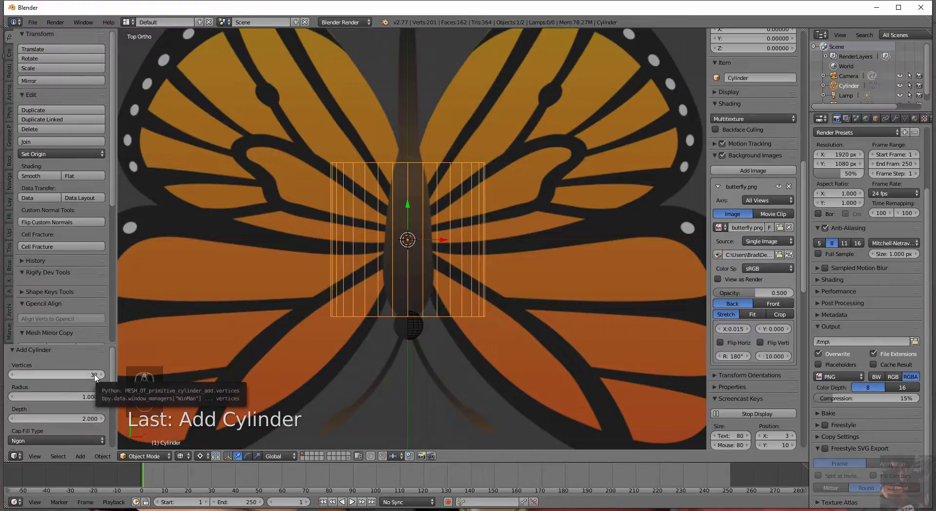
click(96, 376)
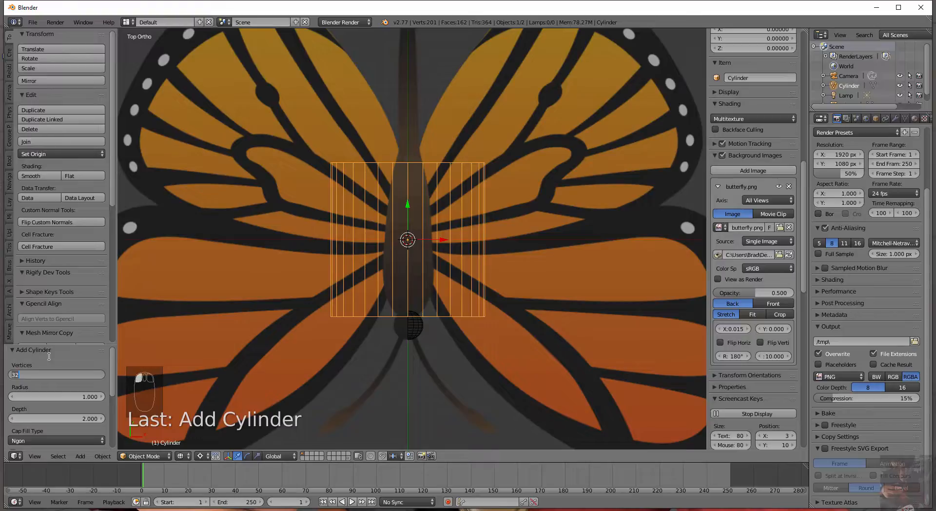
text(16)
key(Return)
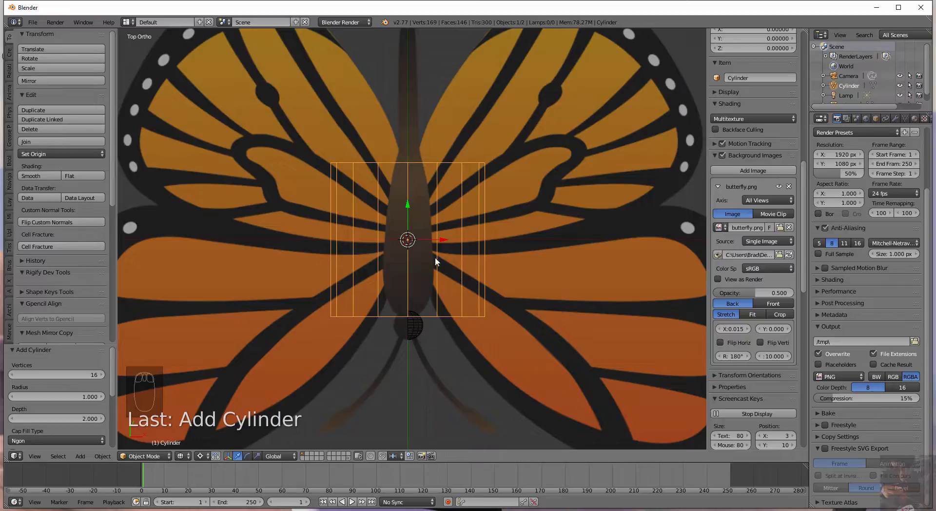
click(82, 400)
drag(81, 400, 45, 408)
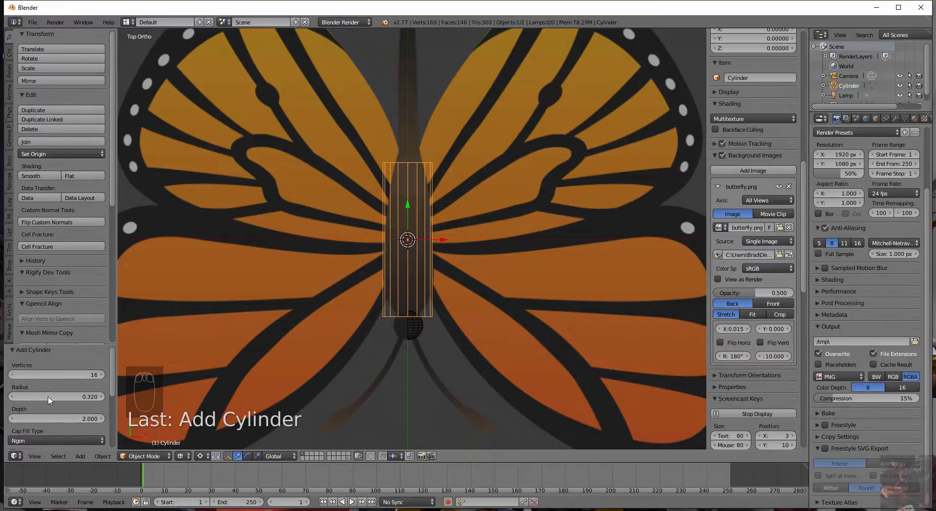
scroll(51, 399, down, 2)
scroll(51, 399, down, 1)
scroll(381, 213, down, 1)
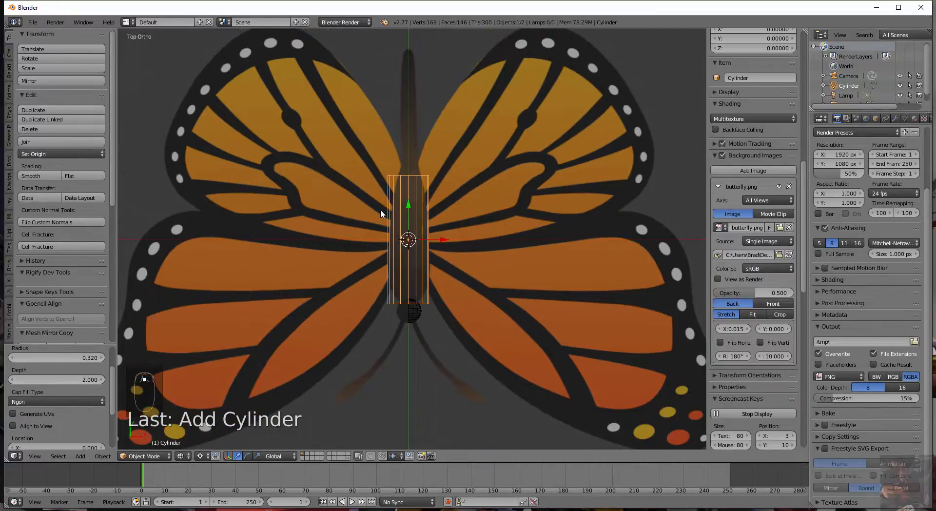
scroll(64, 412, down, 4)
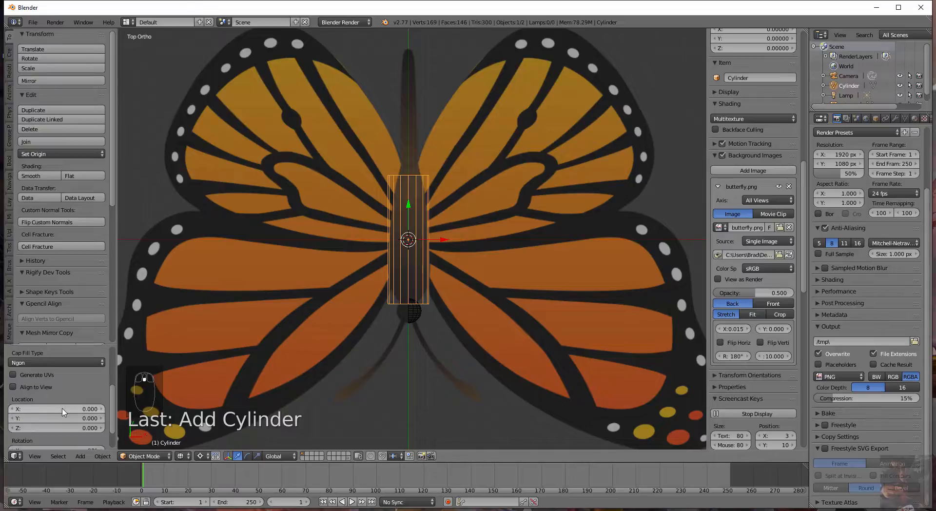
scroll(63, 412, up, 8)
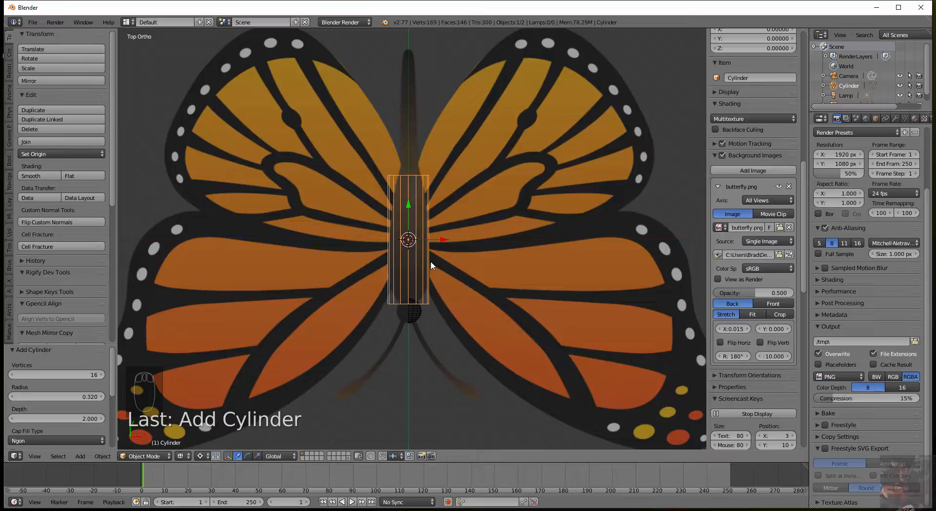
In Edit Mode, move the whole cylinder about 0.053 along Y, away from the head.
key(Tab)
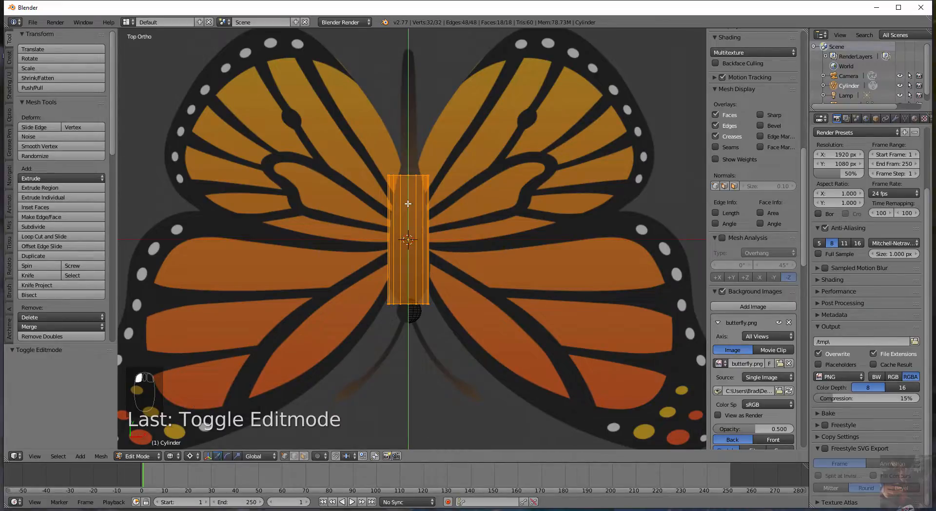
drag(408, 206, 409, 199)
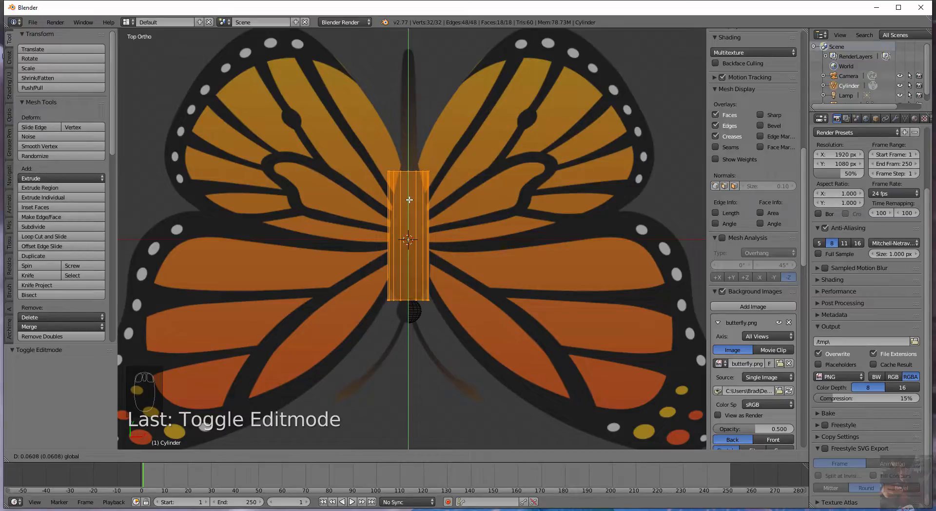
click(409, 200)
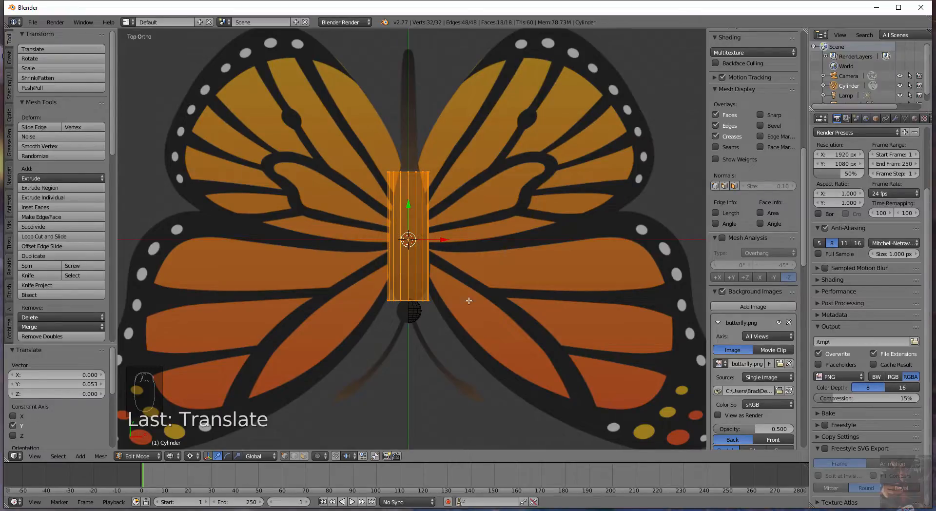
Scale the cylinder uniformly by about 0.944 and snap the 3D cursor back to the scene's centre.
scroll(479, 338, up, 1)
scroll(479, 337, up, 3)
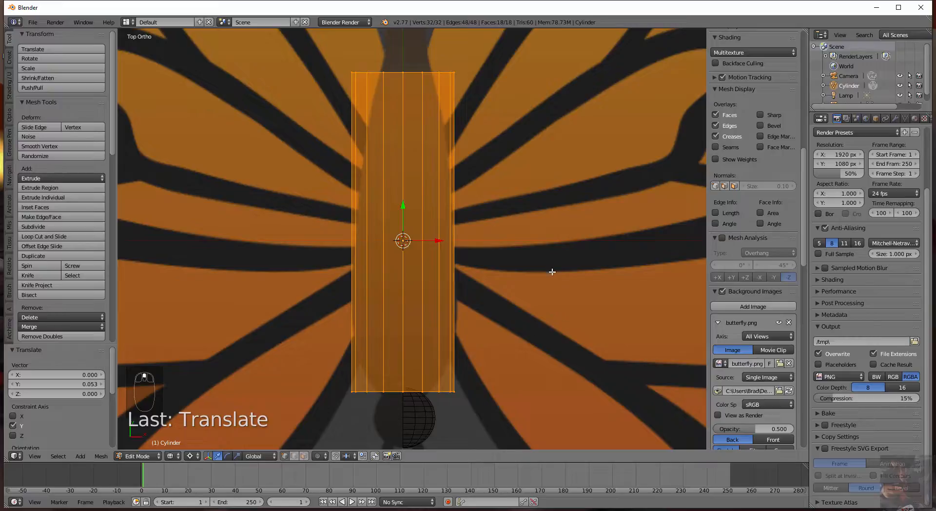
shift+middle_drag(551, 272, 488, 227)
scroll(455, 263, up, 1)
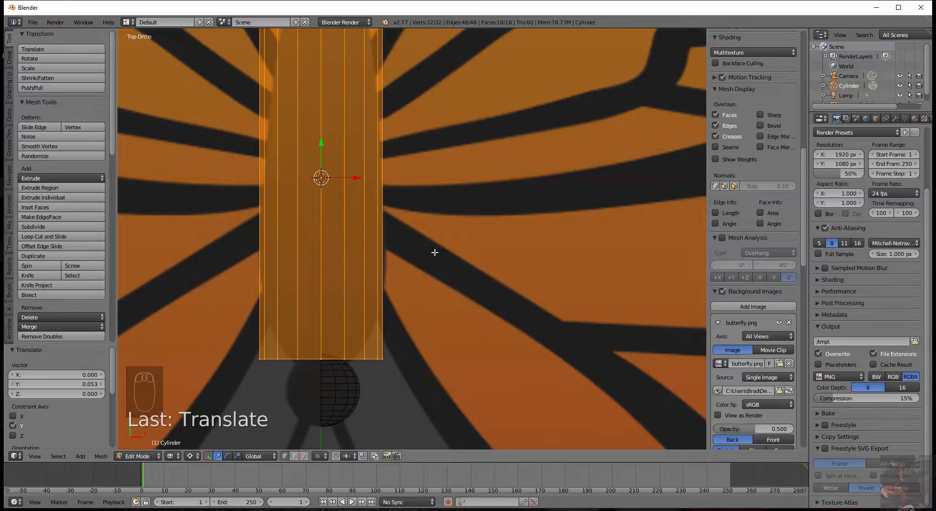
key(s)
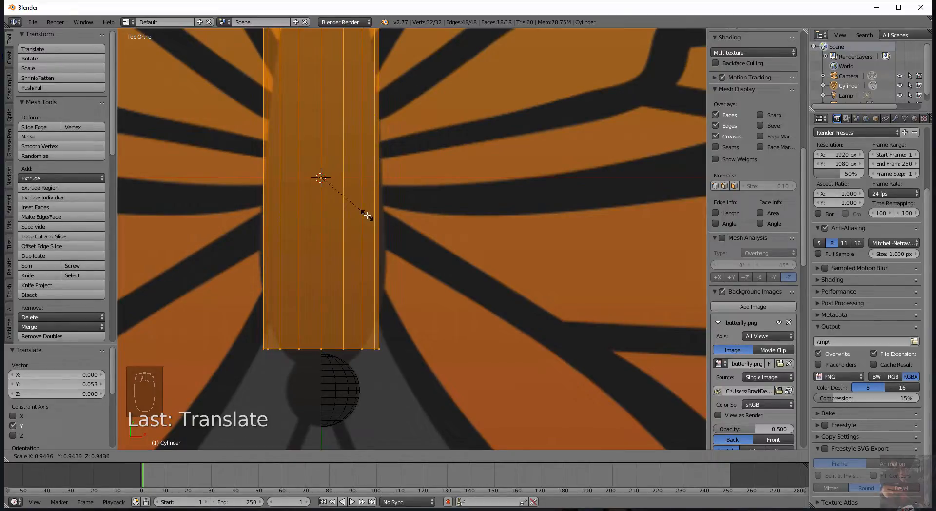
click(367, 215)
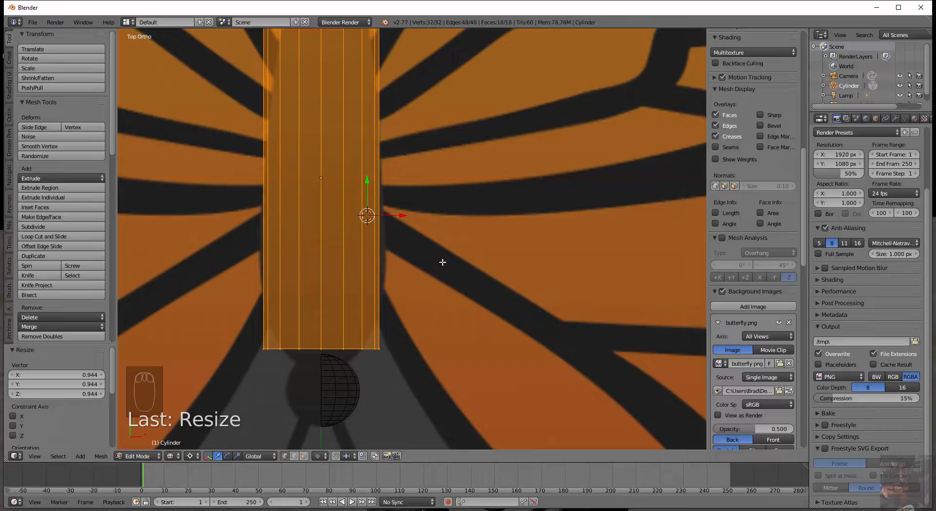
key(shift+s)
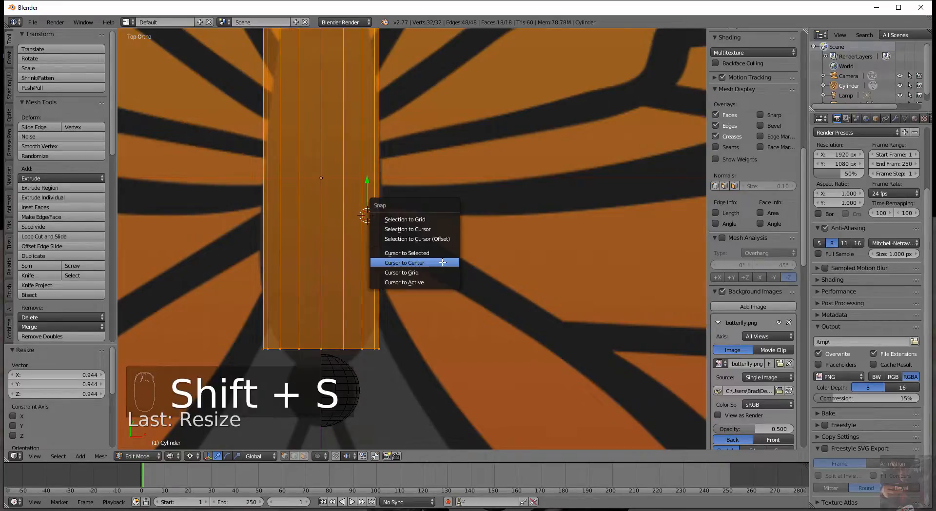
click(442, 263)
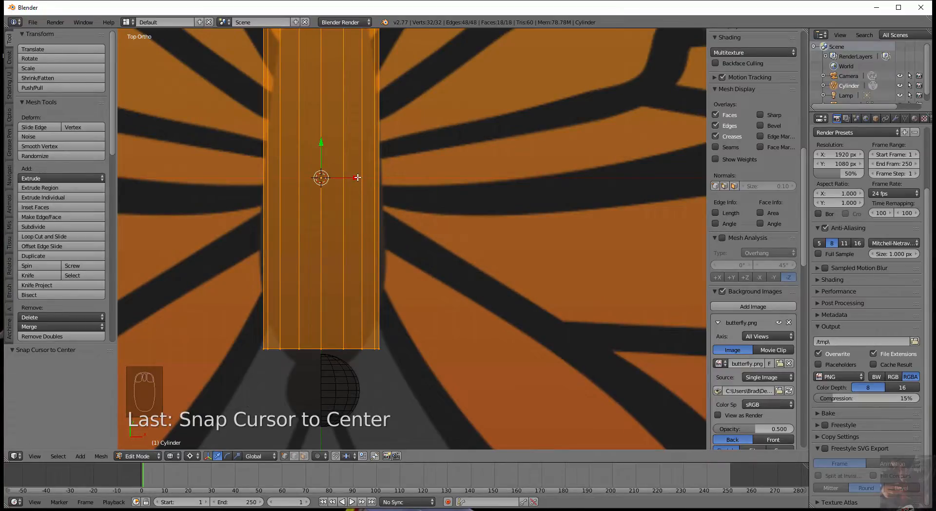
Nudge the cylinder by about -0.008 and -0.010 along Y, and by about 0.010 along X, to line up with the body.
drag(357, 177, 369, 180)
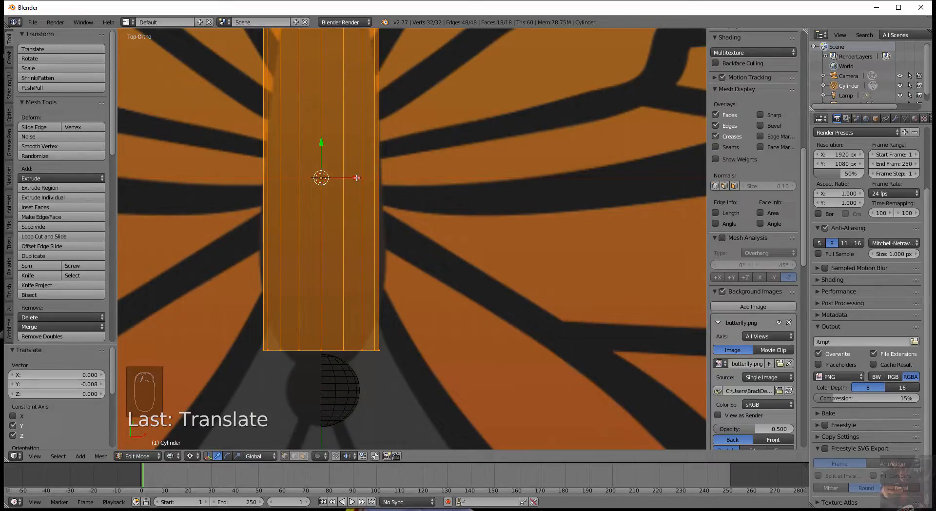
drag(357, 178, 380, 182)
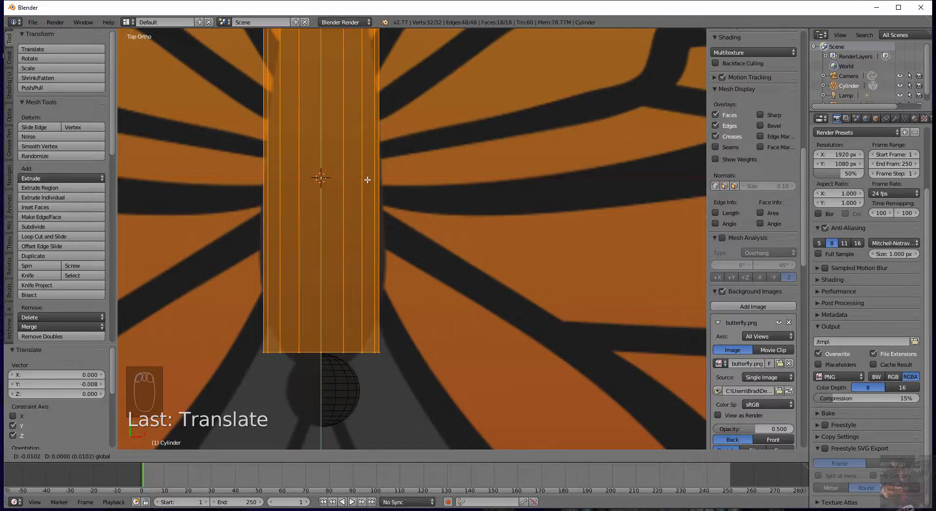
click(366, 179)
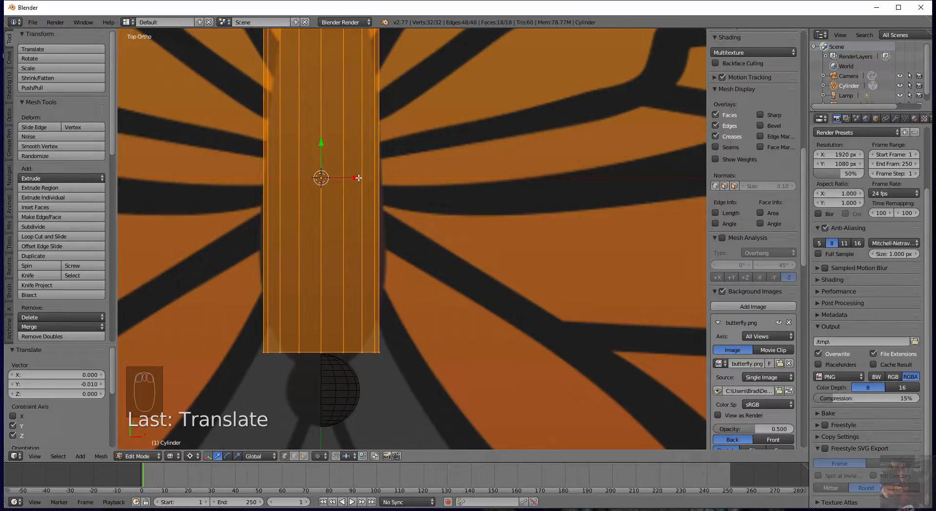
drag(358, 178, 355, 176)
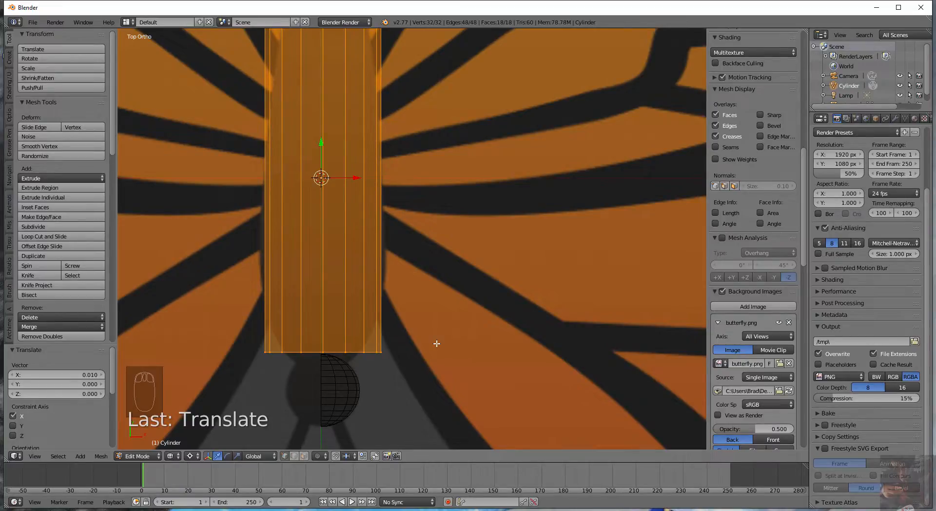
Select the edge loop at the cylinder's tail end and move it about 0.232 along Y to lengthen the body.
scroll(437, 343, down, 5)
scroll(437, 343, up, 1)
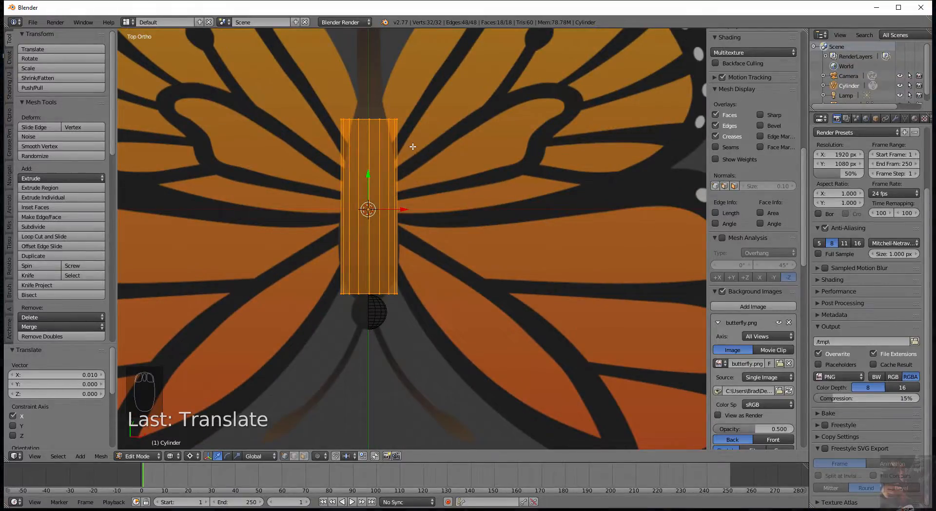
alt+right_click(372, 119)
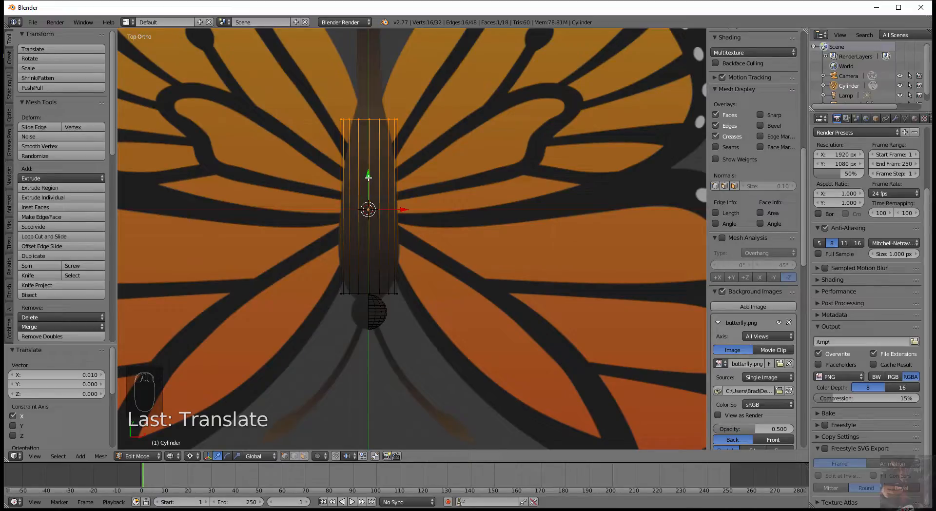
drag(368, 174, 371, 154)
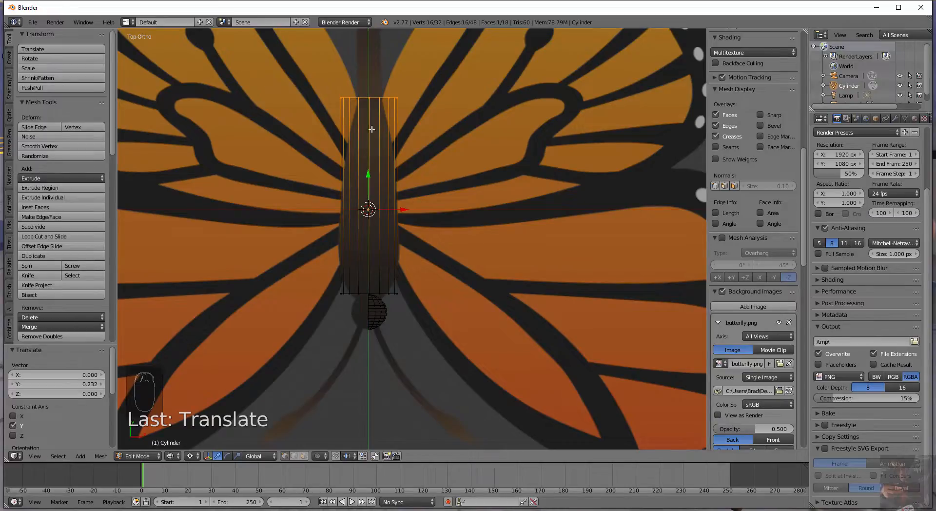
shift+middle_drag(429, 116, 410, 218)
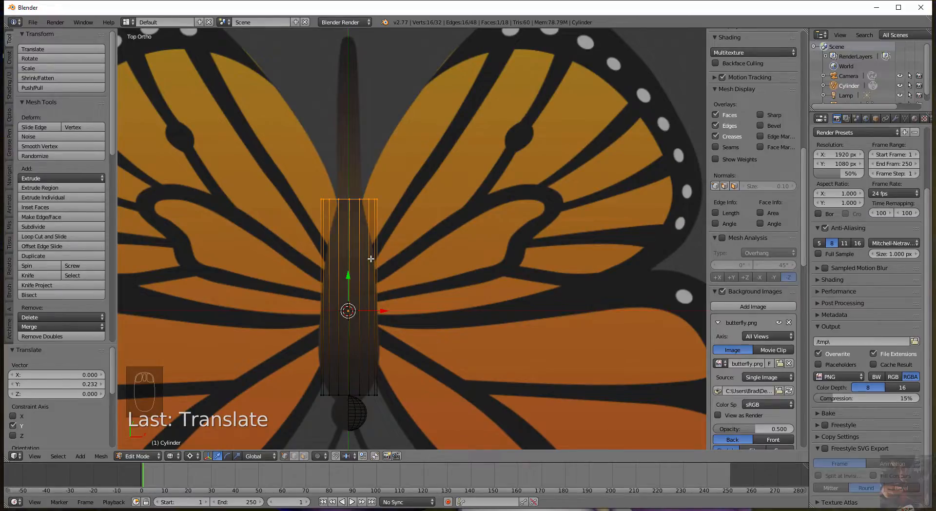
scroll(371, 256, up, 2)
shift+middle_drag(411, 243, 464, 243)
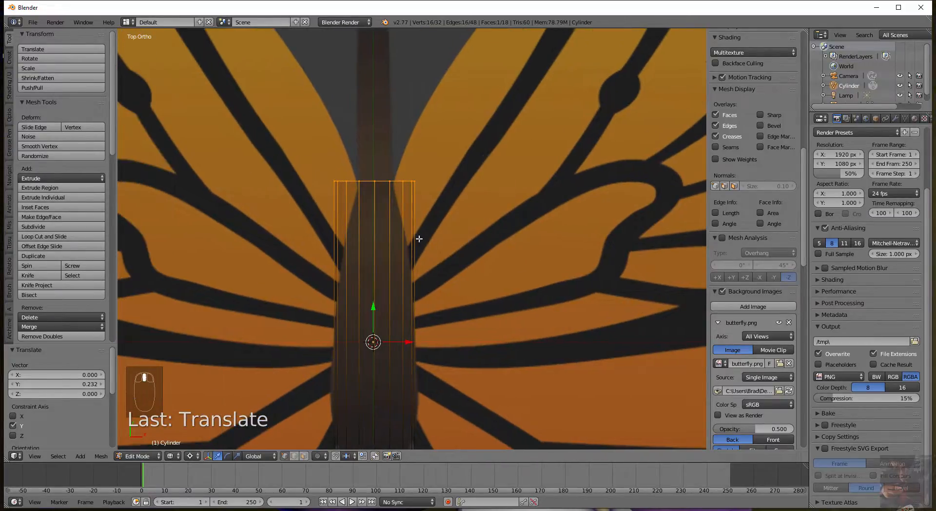
scroll(419, 237, up, 4)
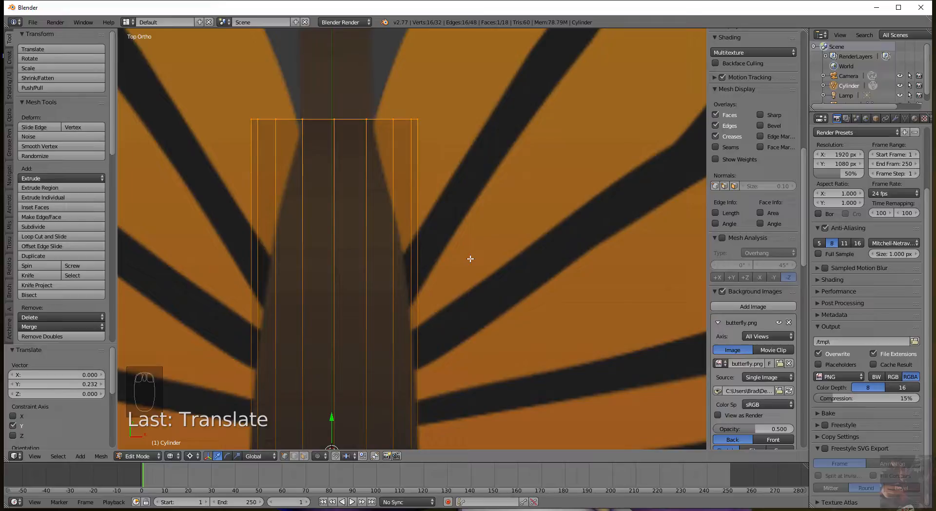
key(s)
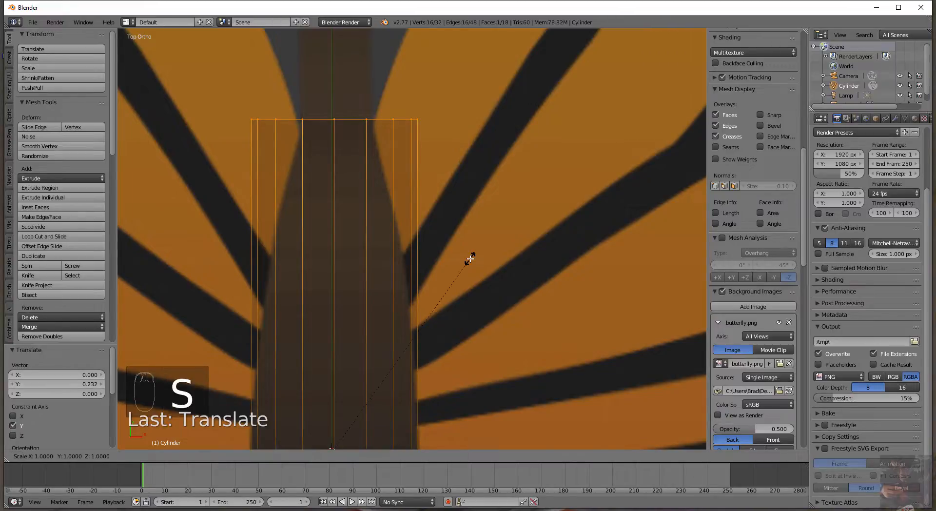
scroll(418, 281, down, 2)
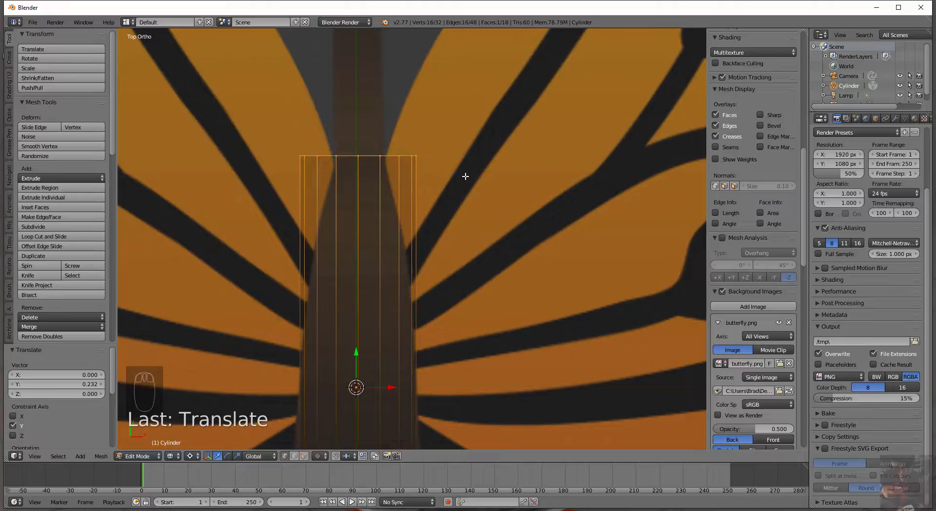
Snap the 3D cursor to the centre of the selected edge loop at the cylinder's tail end.
scroll(419, 152, up, 3)
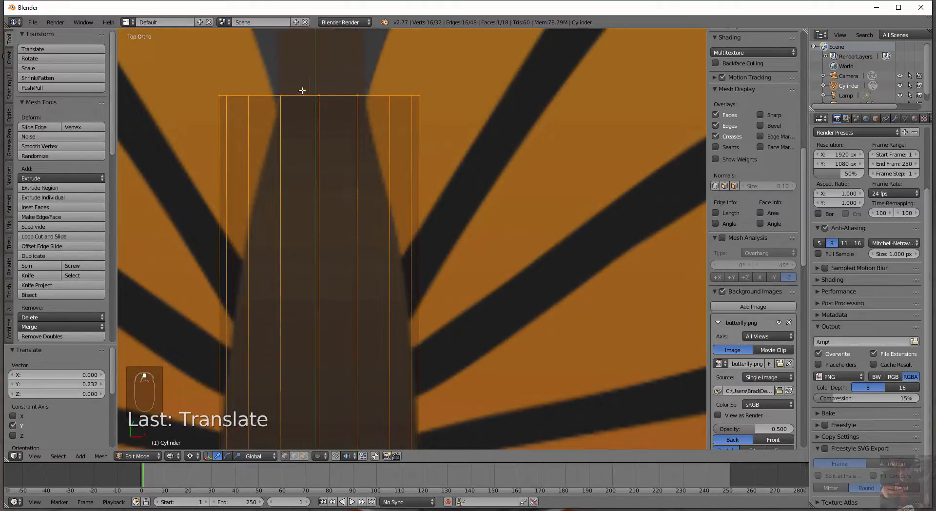
scroll(369, 106, down, 3)
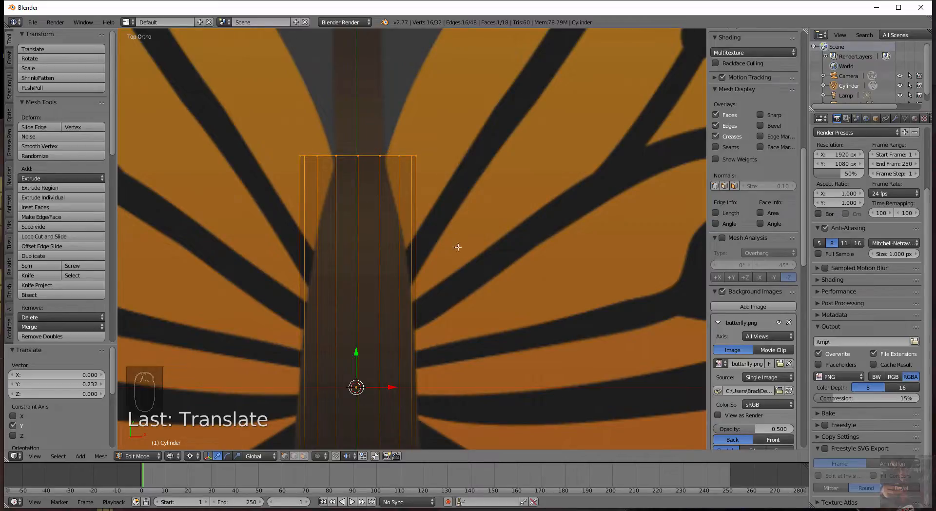
key(shift+s)
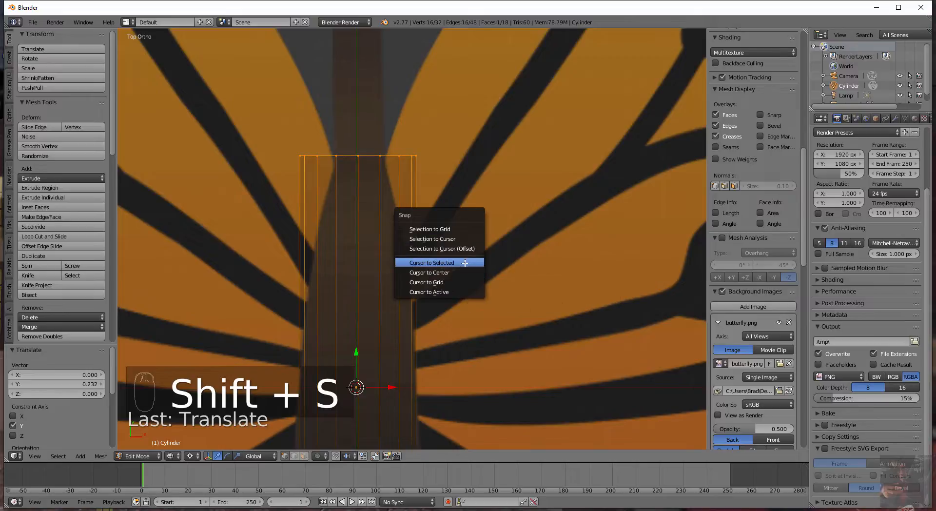
click(465, 262)
In top view, scale the tail-end loop uniformly by about 0.443 to match the narrowing body outline.
middle_drag(474, 245, 452, 275)
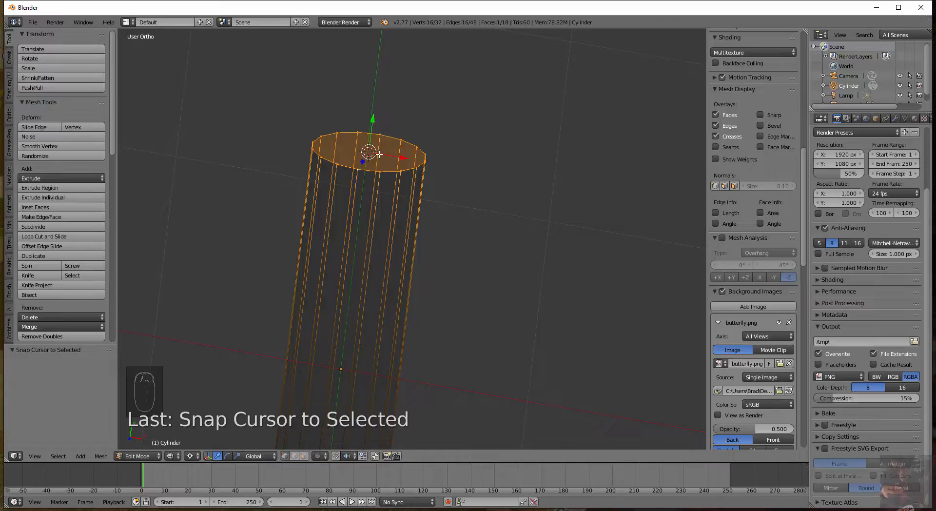
scroll(379, 154, down, 2)
scroll(379, 154, down, 2)
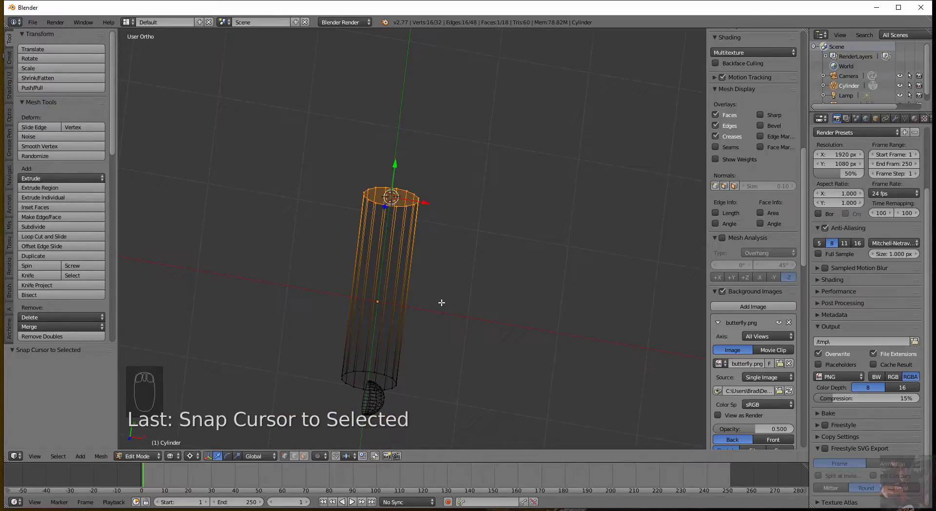
key(KP_7)
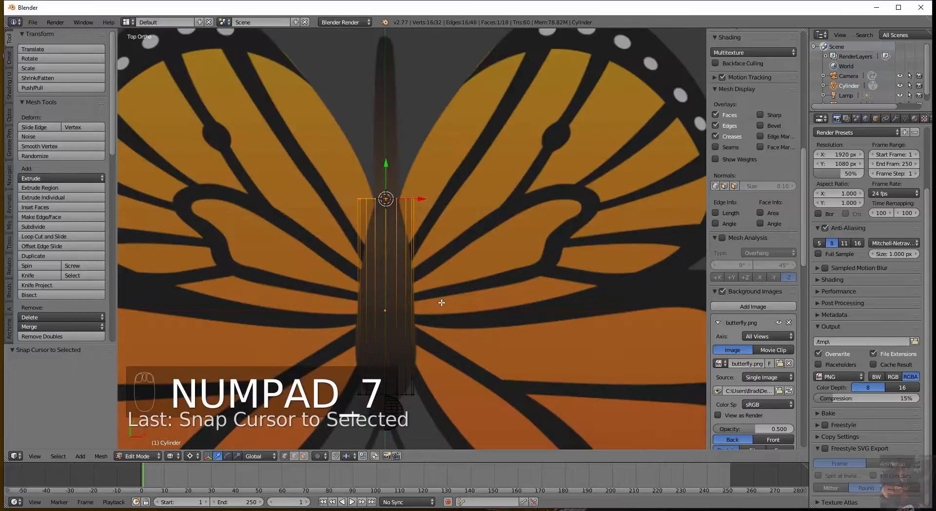
scroll(441, 302, up, 5)
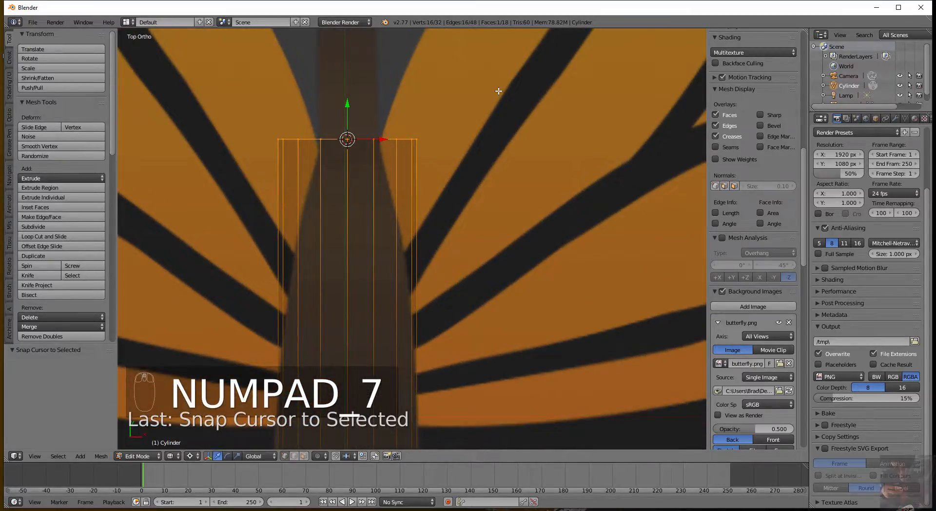
key(s)
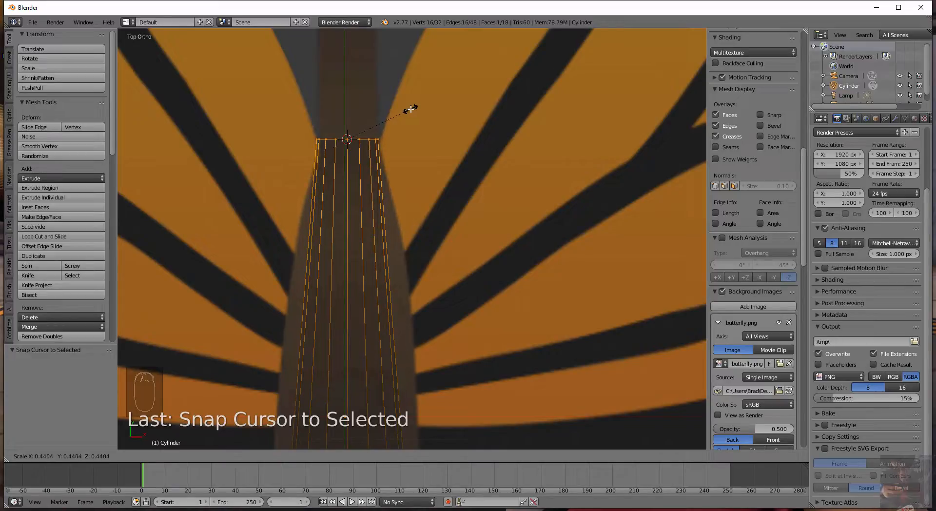
click(411, 110)
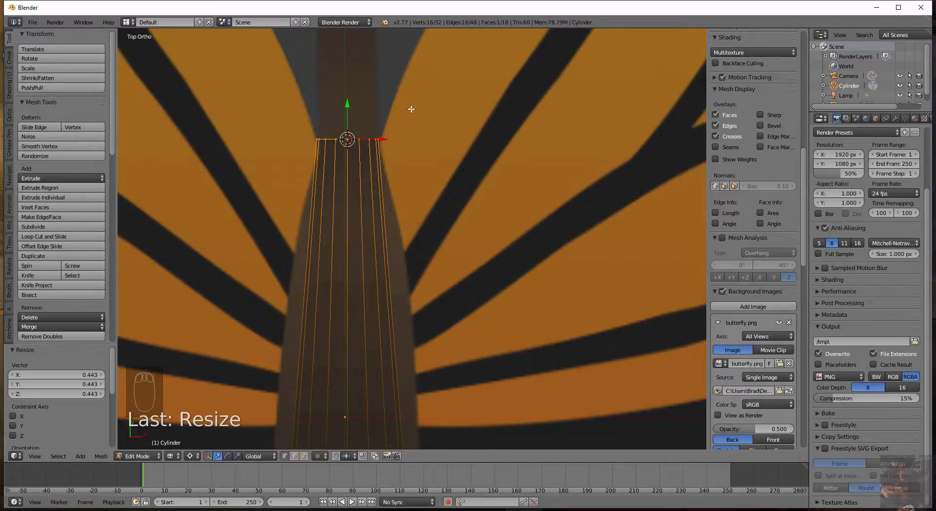
Select the edge loop at the cylinder's head end and snap the 3D cursor to it.
scroll(402, 344, down, 5)
shift+scroll(480, 209, down, 5)
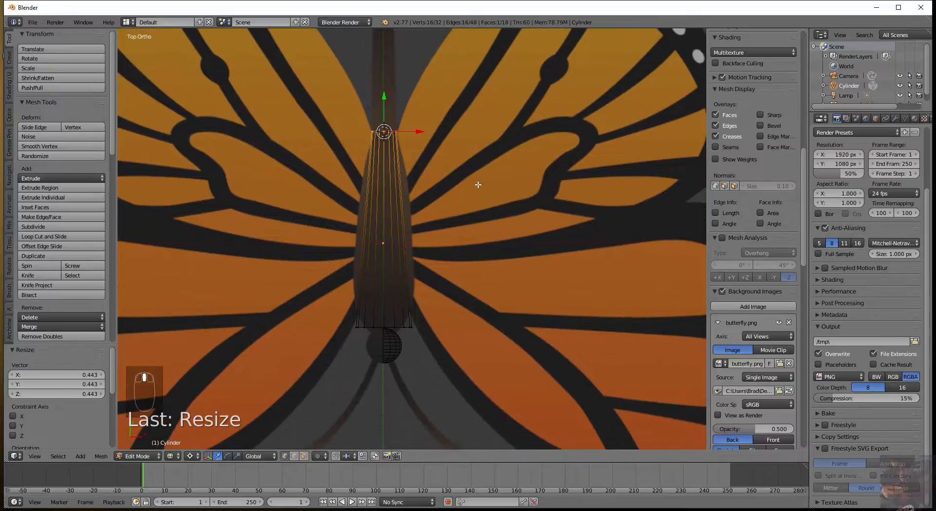
alt+shift+right_click(390, 328)
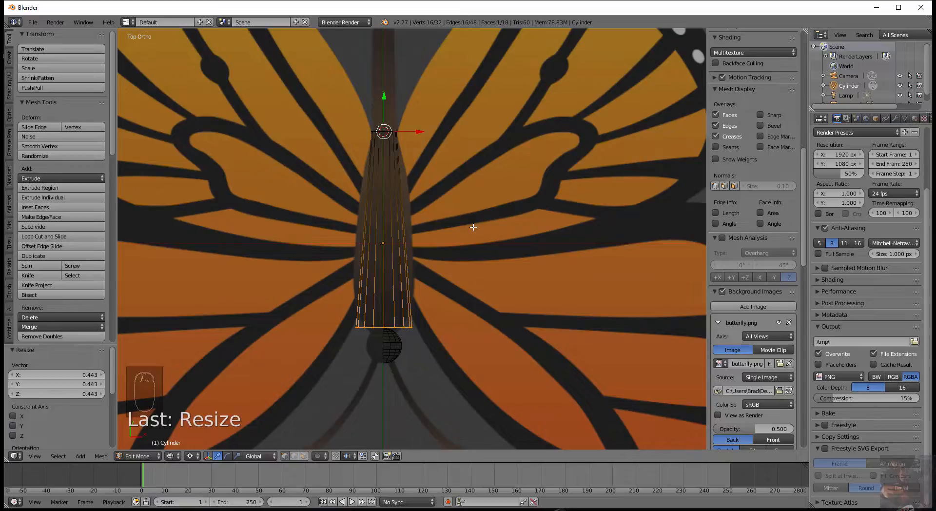
key(shift+s)
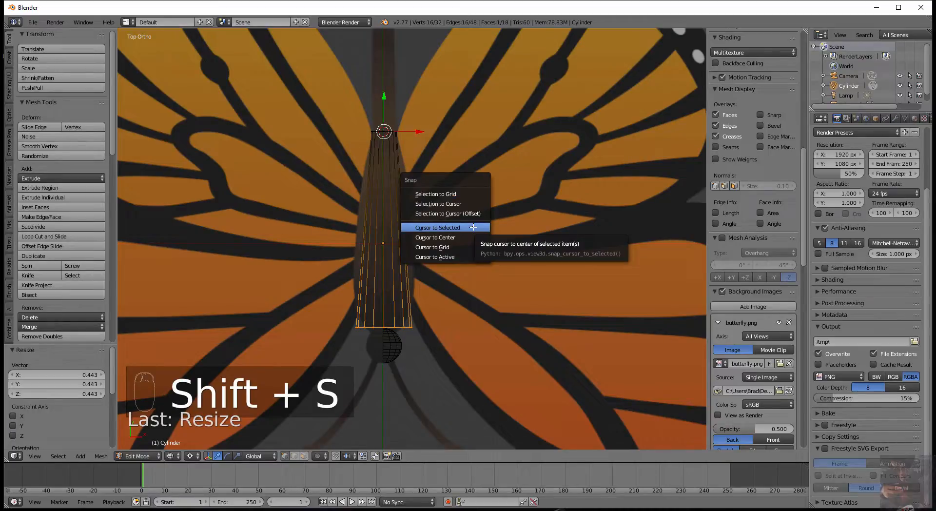
click(472, 228)
Move the head-end loop about -0.065 along Y so that it overlaps the half-sphere head.
scroll(447, 339, up, 5)
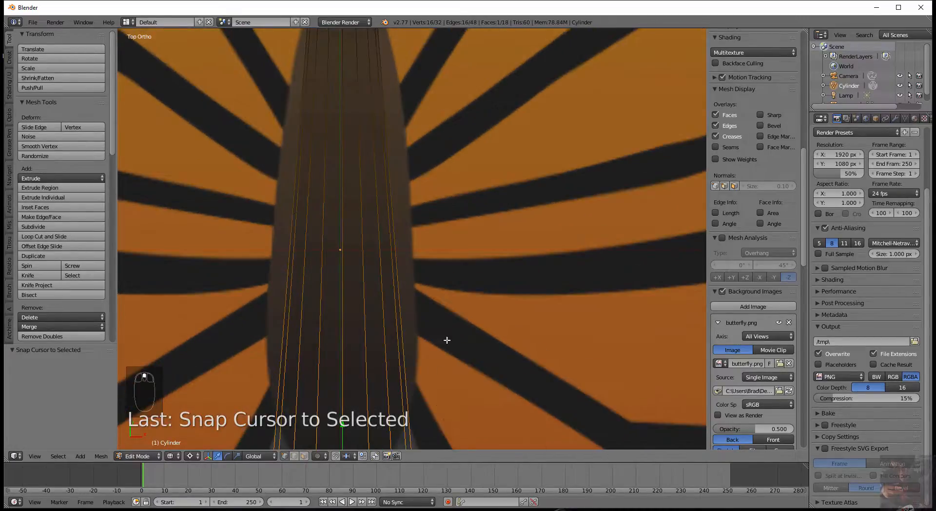
shift+middle_drag(447, 340, 512, 94)
scroll(449, 245, up, 4)
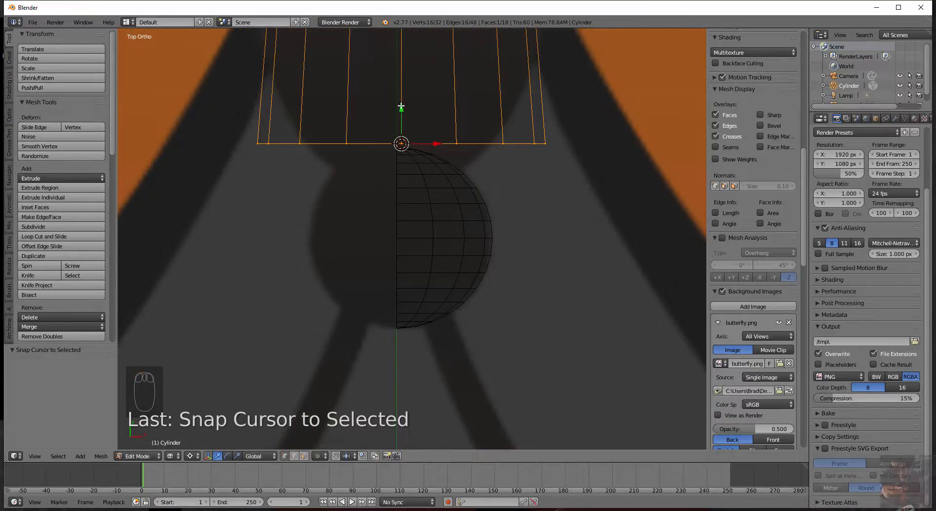
drag(402, 105, 405, 137)
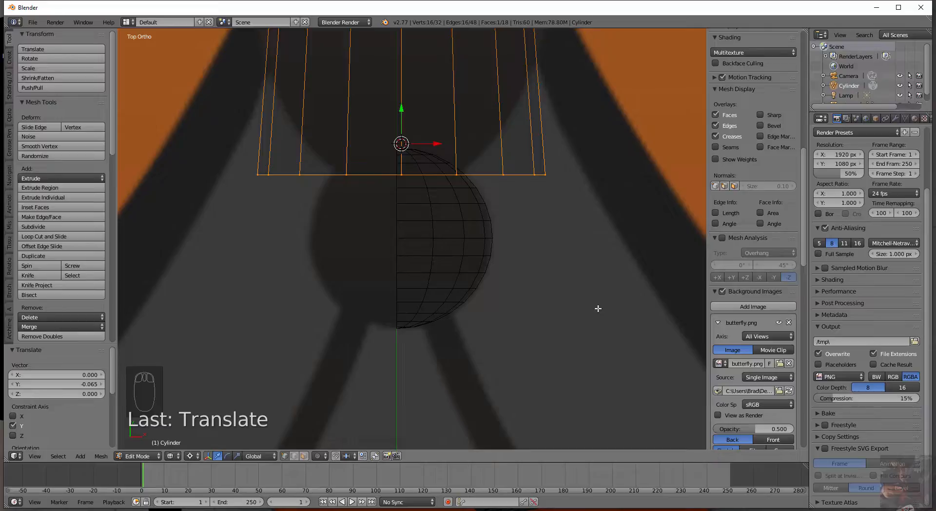
Scale the head-end loop uniformly by about 0.547 and move it about -0.027 along Y.
key(s)
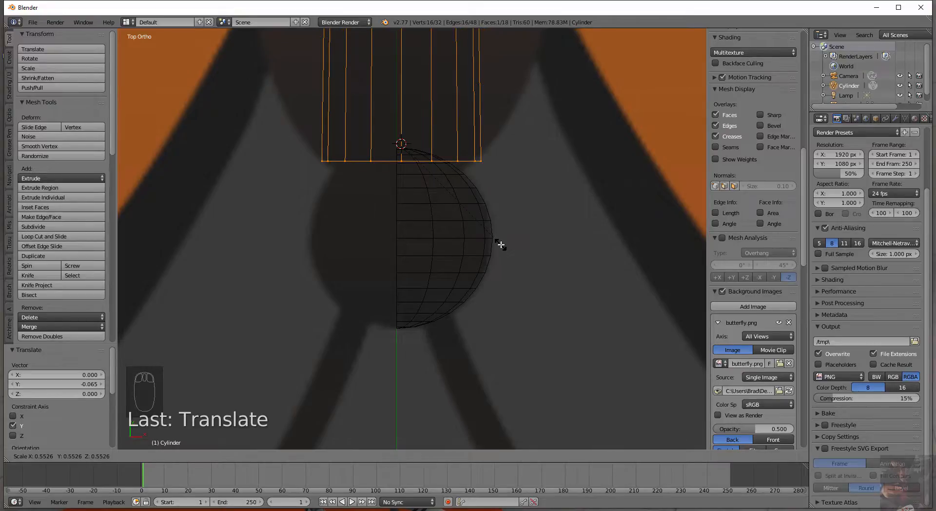
click(499, 244)
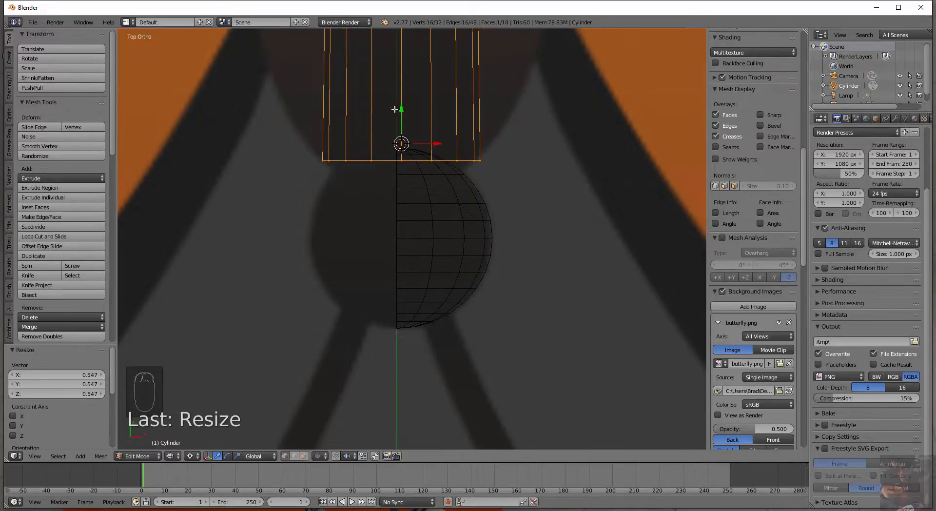
drag(402, 107, 403, 121)
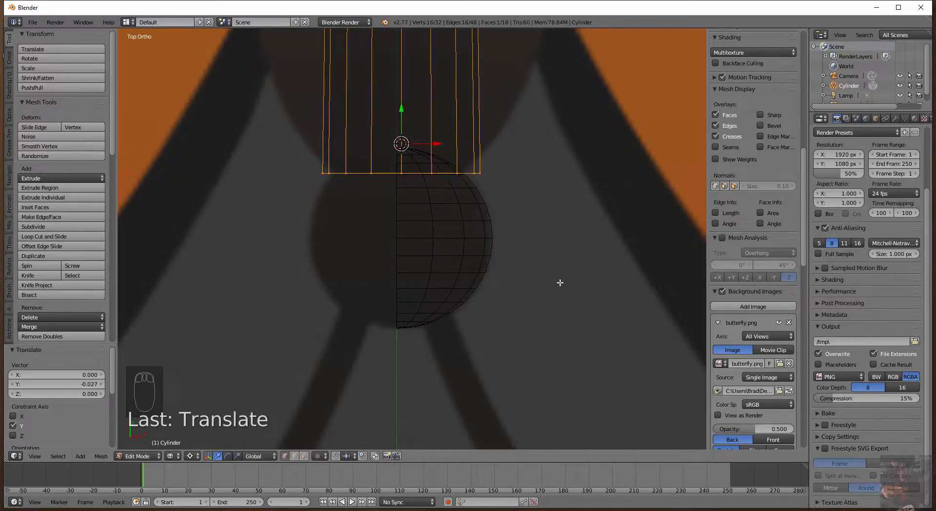
Nudge the head-end loop about -0.007 along Y to meet the neck of the background image.
key(s)
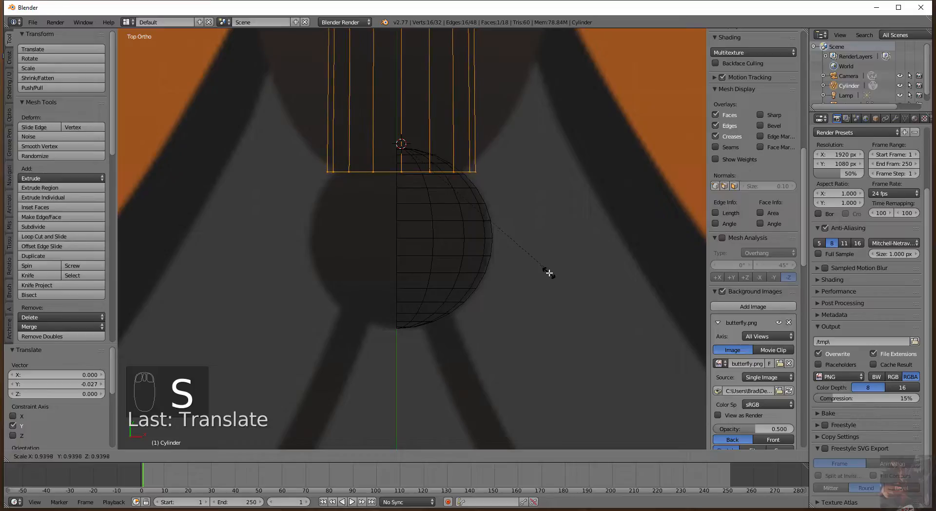
click(523, 261)
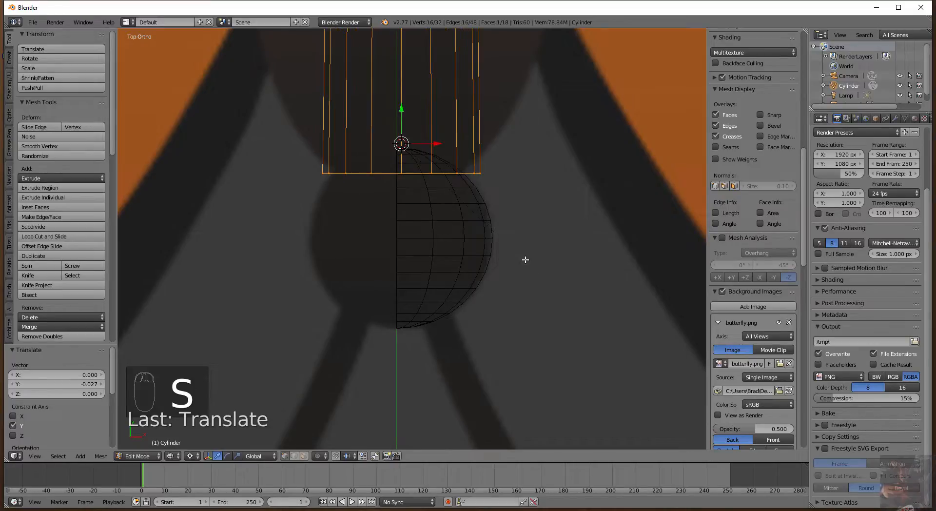
scroll(529, 259, down, 8)
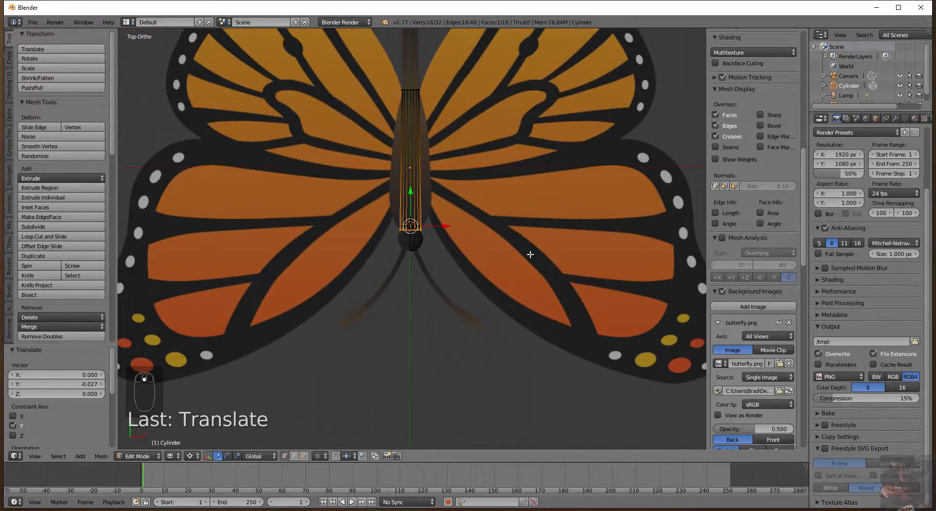
scroll(530, 254, up, 12)
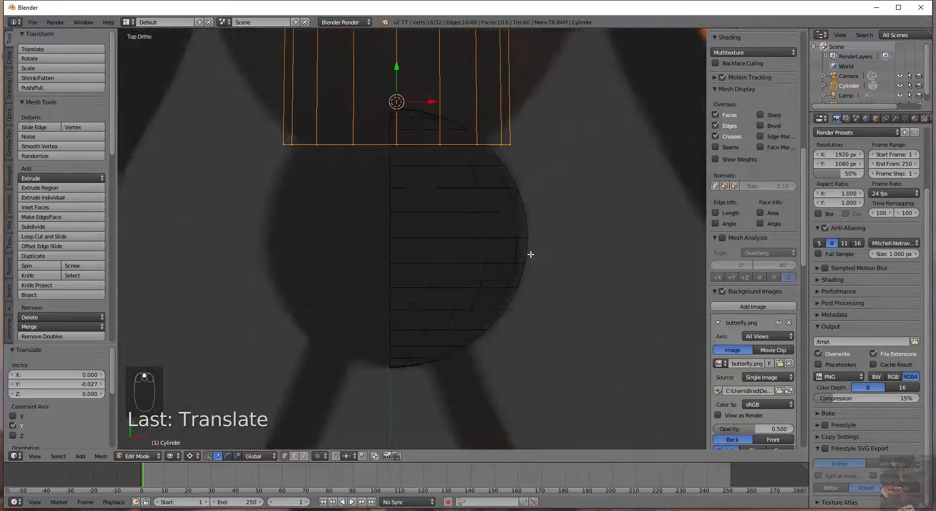
scroll(530, 254, up, 1)
shift+middle_drag(407, 173, 404, 324)
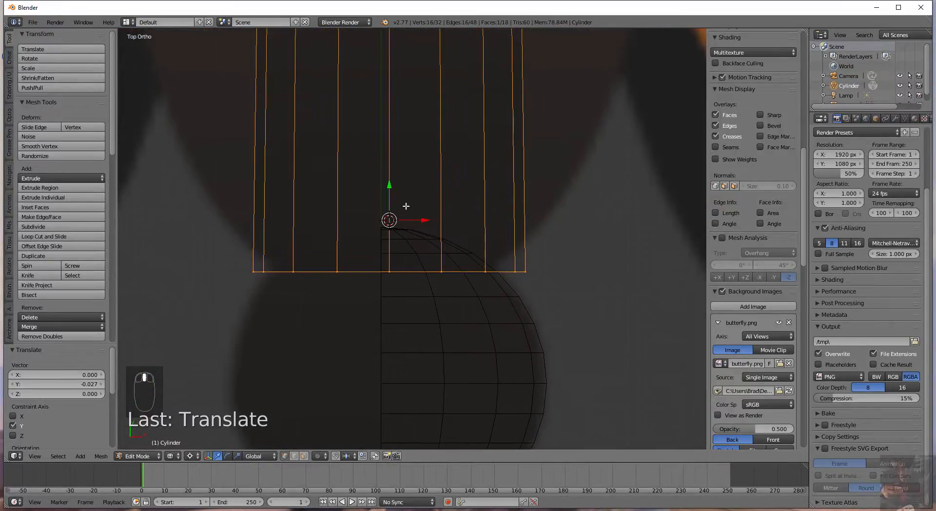
drag(389, 184, 386, 190)
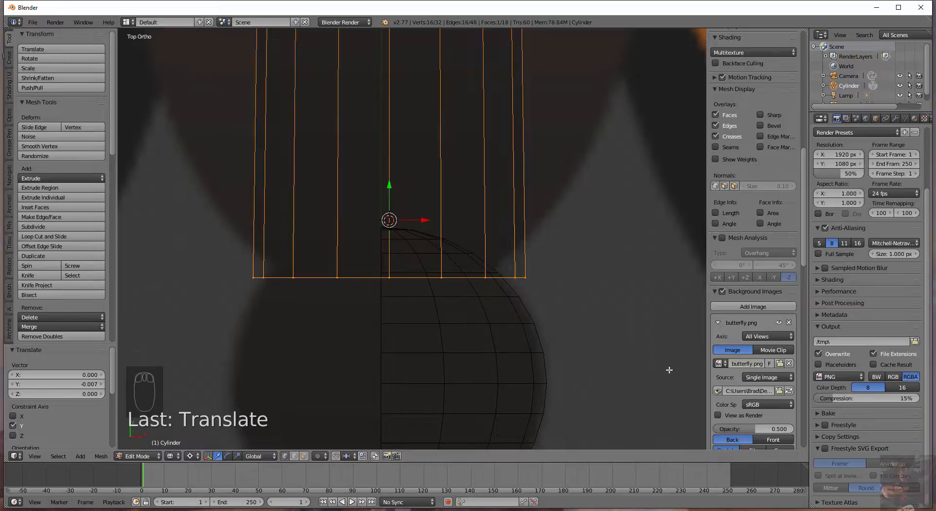
key(shift+s)
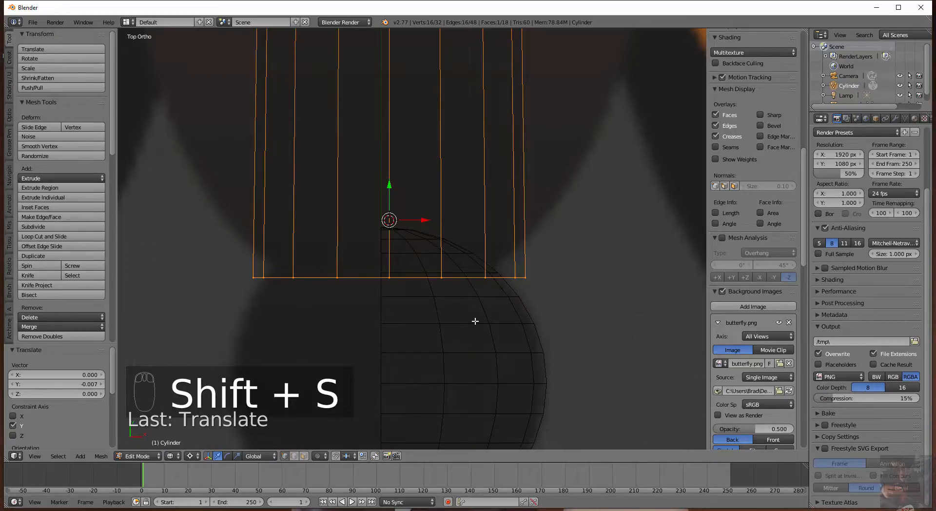
key(s)
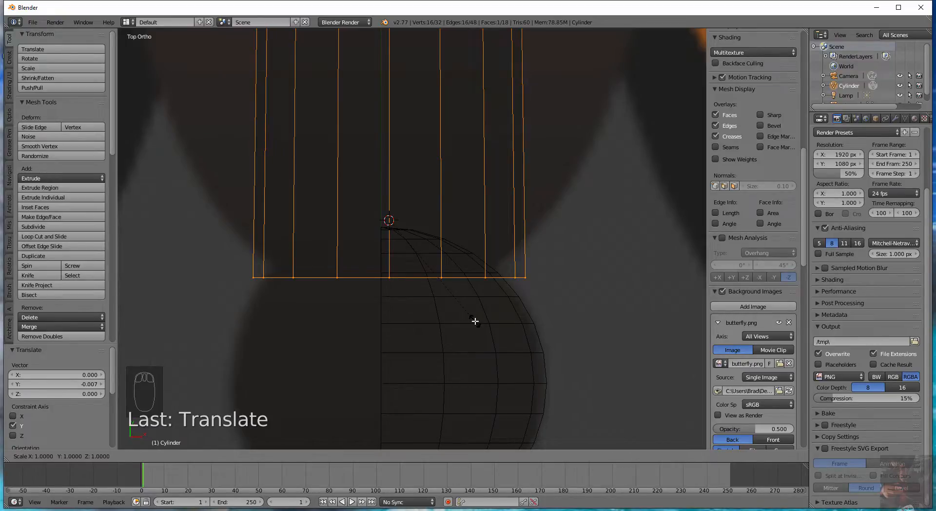
key(y)
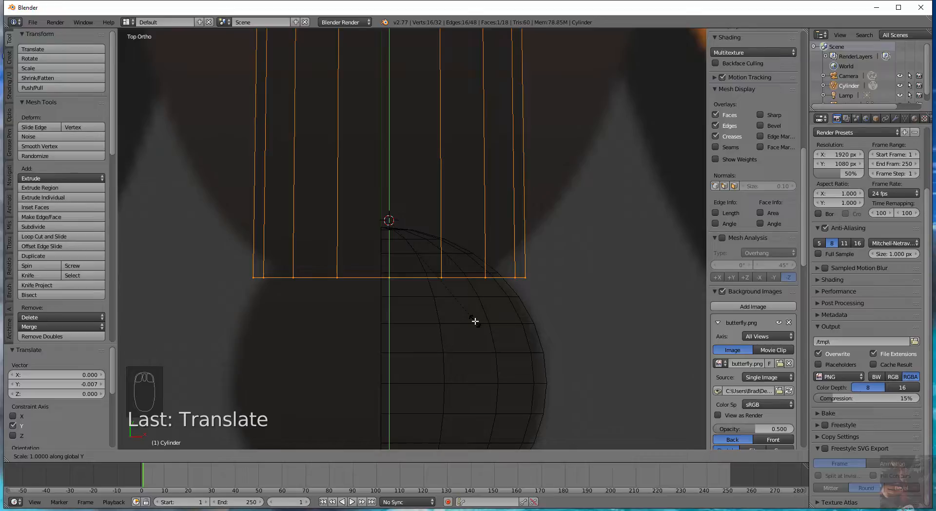
key(y)
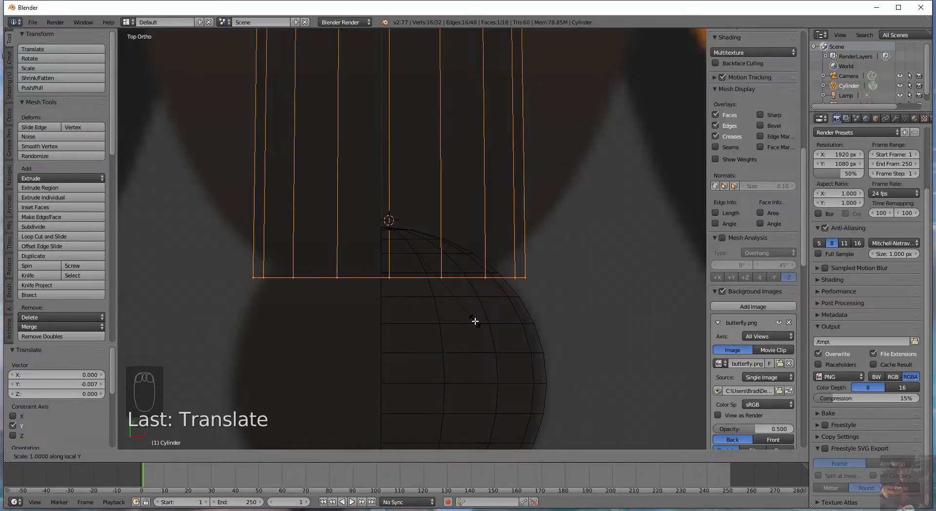
key(Escape)
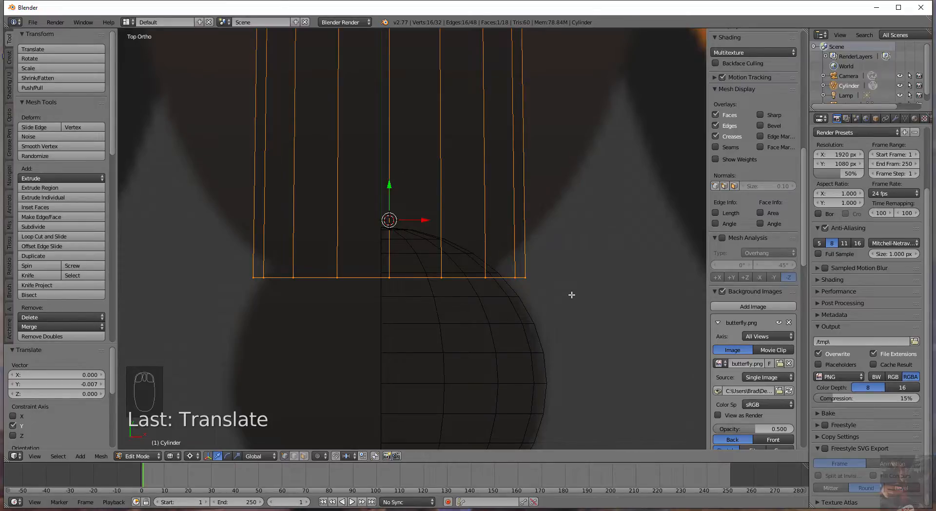
Scale the head-end loop by about 0.574 along its local Y axis only.
key(s)
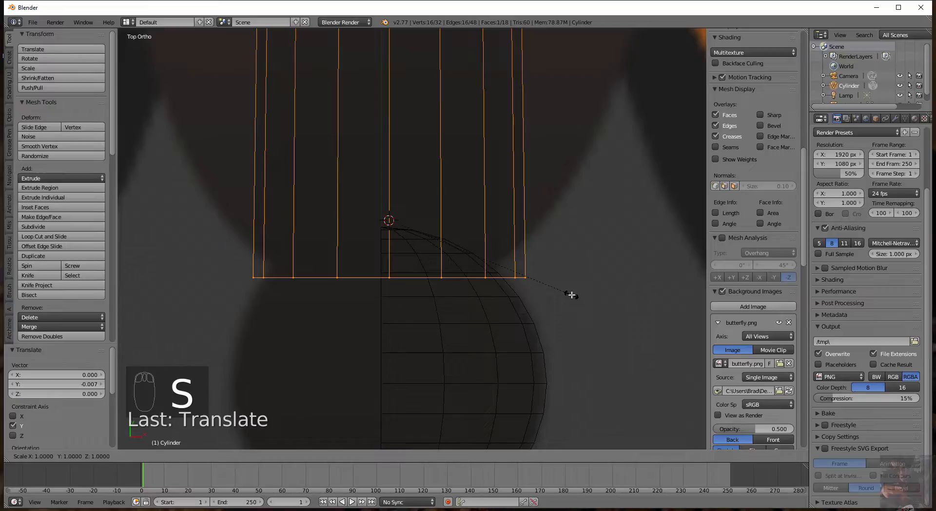
key(y)
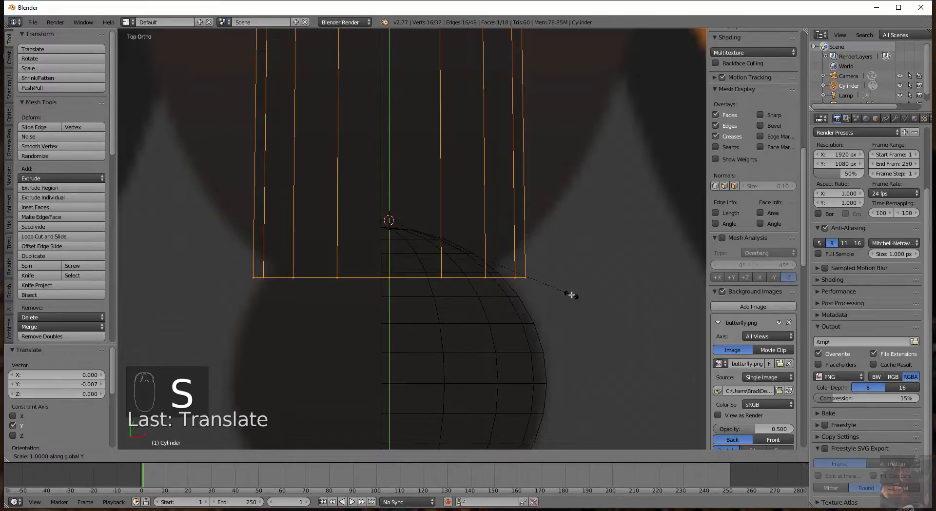
key(y)
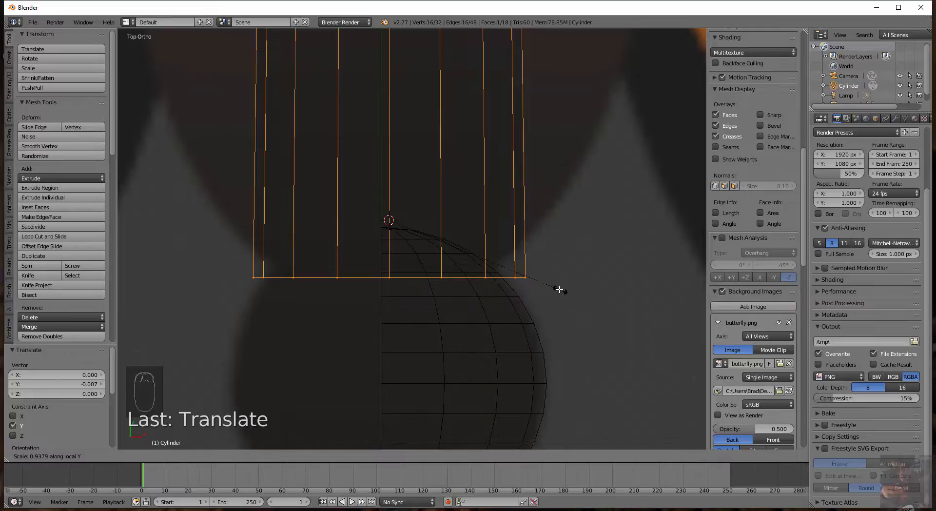
click(490, 264)
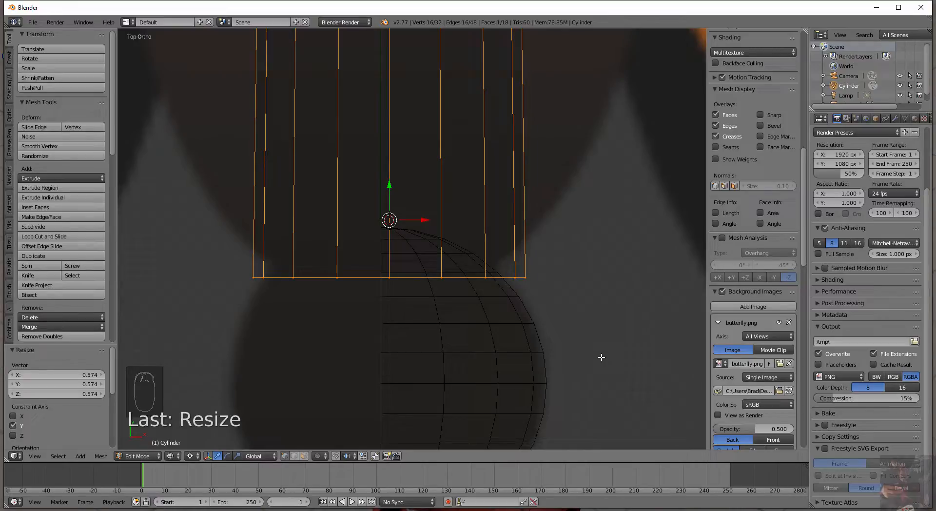
Scale the head-end loop by about 0.796 along X and Z, leaving global Y locked.
key(s)
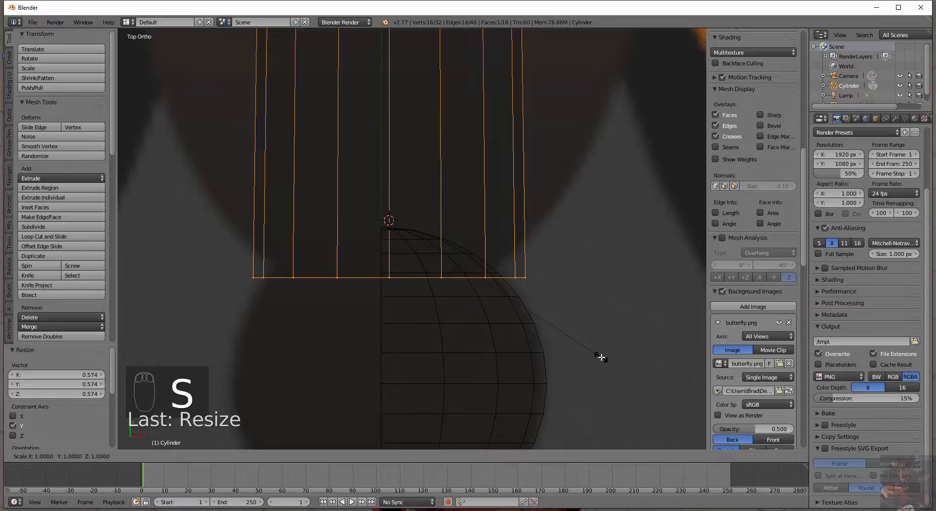
key(shift+y)
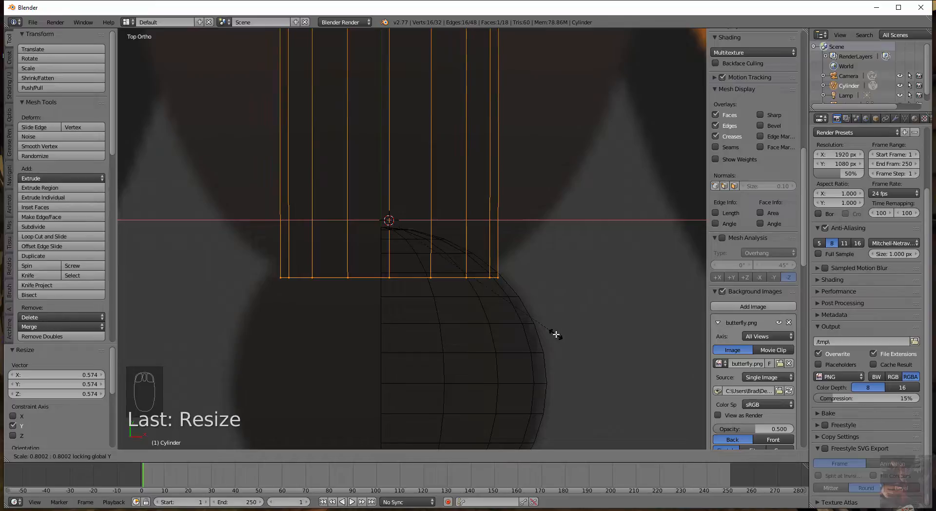
click(567, 339)
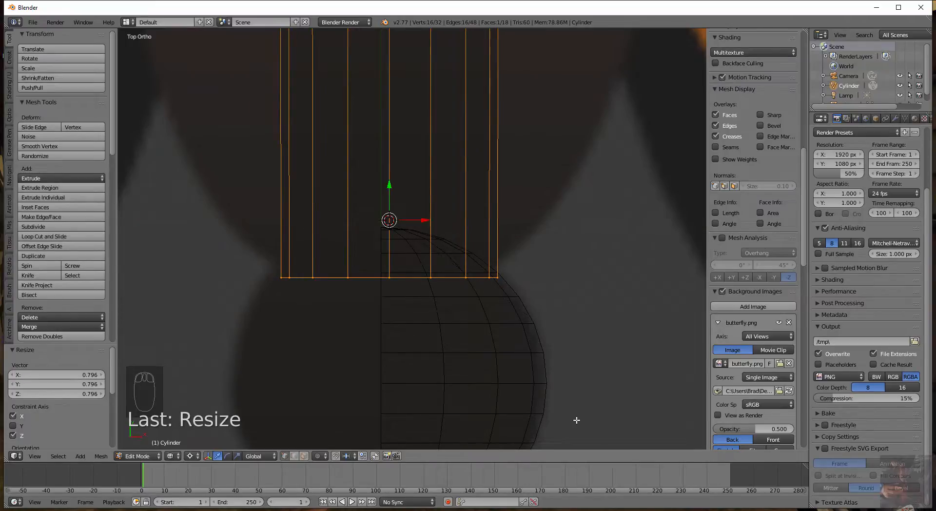
Cut seven edge loops around the length of the body cylinder and slide them about -0.134 towards the head.
scroll(576, 341, down, 10)
scroll(578, 336, down, 3)
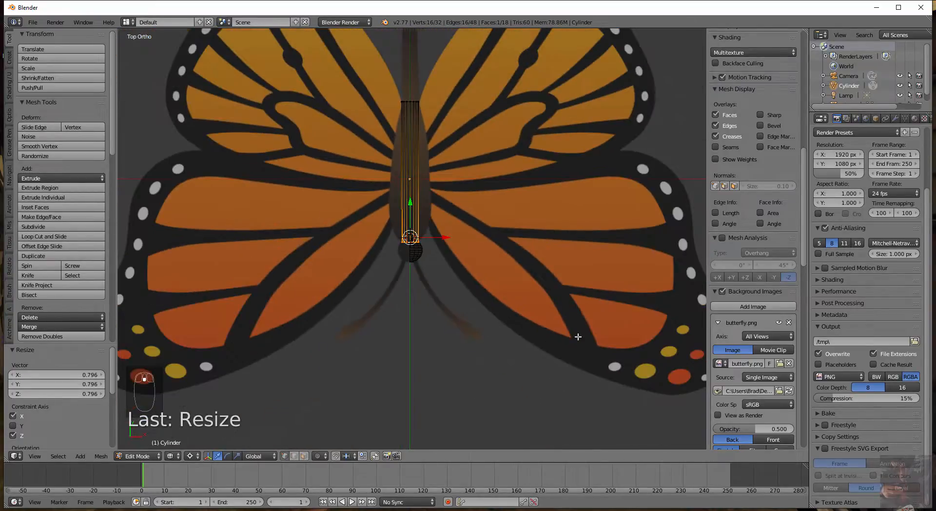
scroll(571, 273, down, 3)
scroll(445, 312, up, 7)
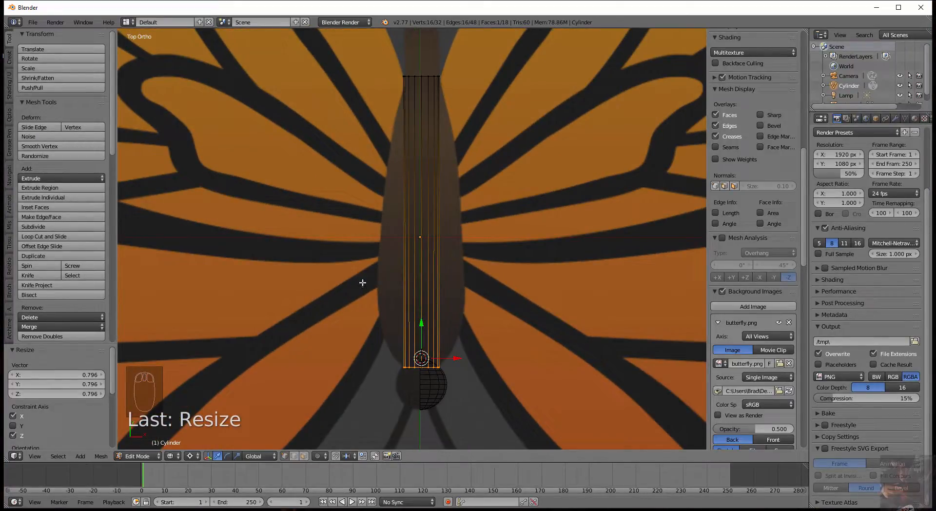
scroll(514, 351, up, 3)
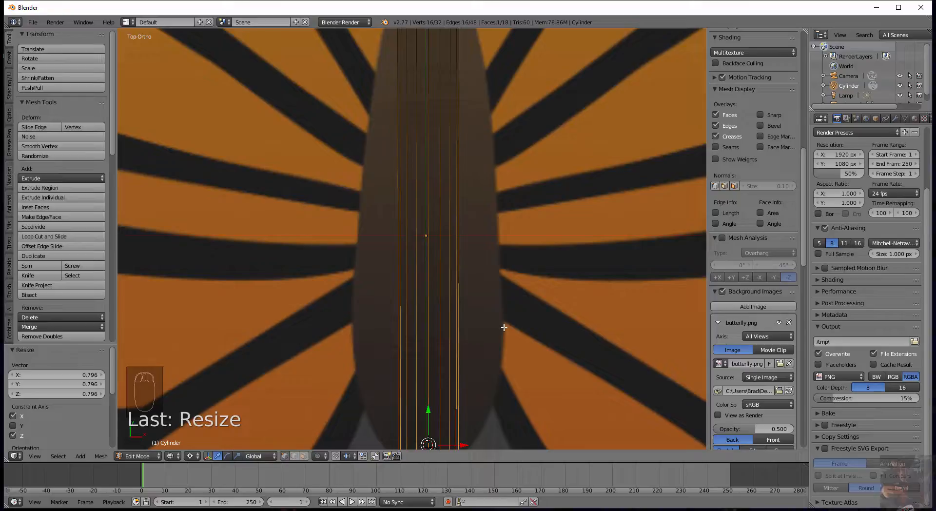
key(a)
scroll(513, 357, down, 3)
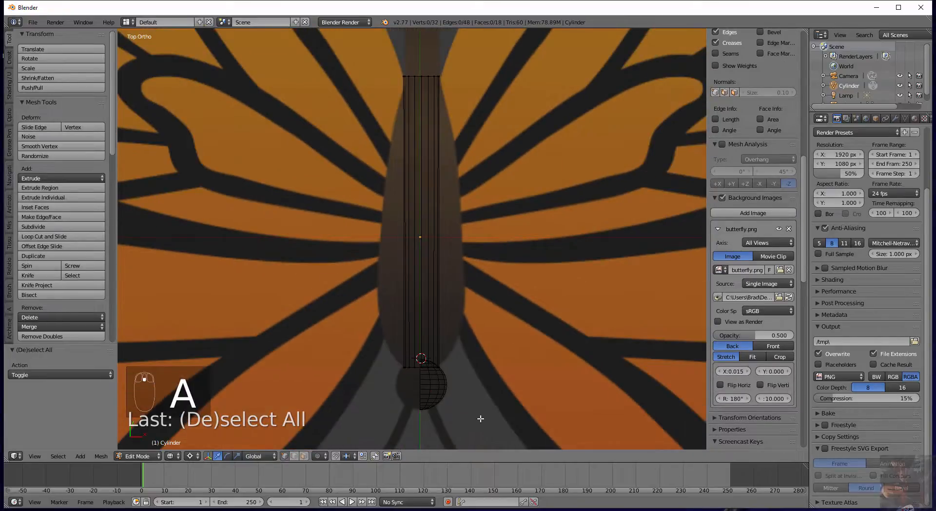
shift+middle_drag(480, 423, 482, 393)
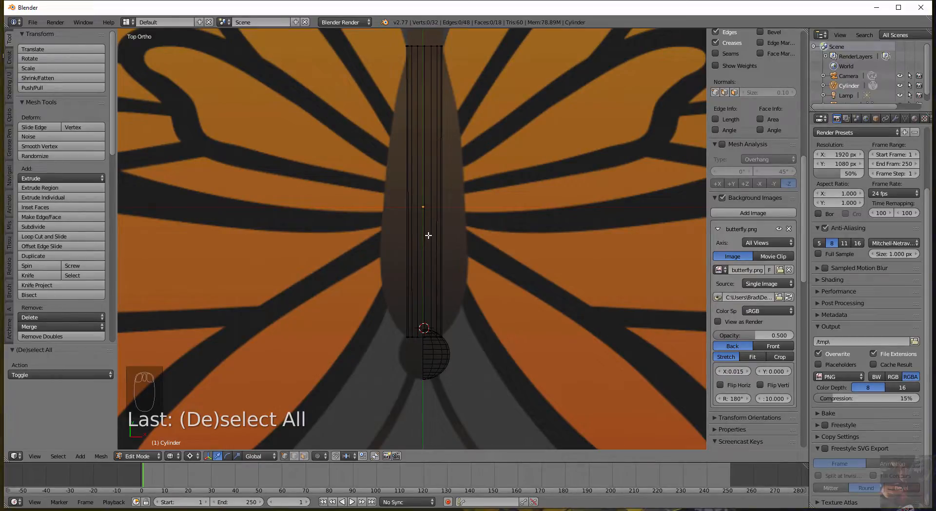
key(ctrl+r)
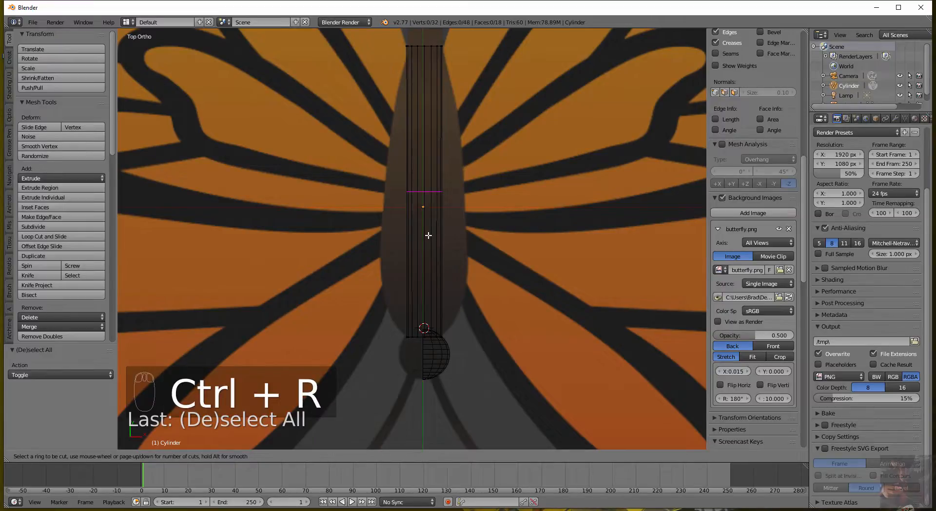
click(428, 235)
scroll(428, 235, up, 2)
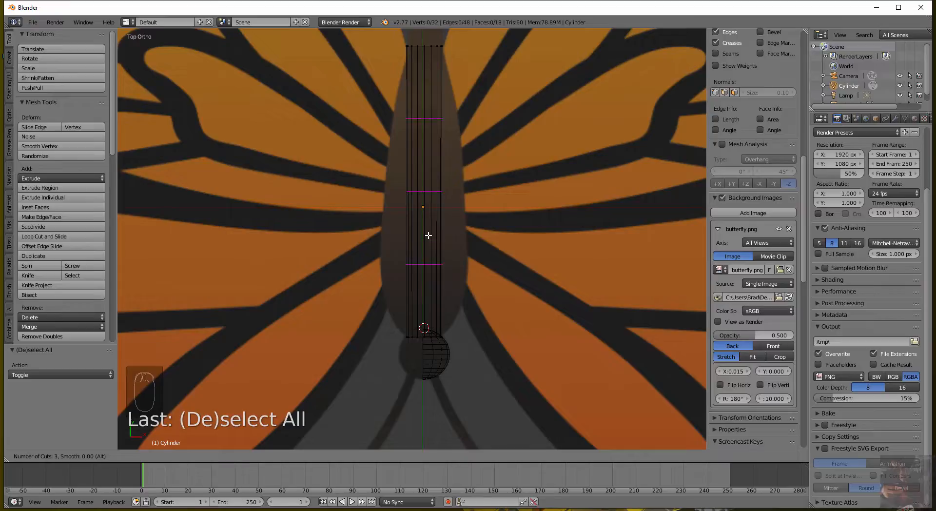
scroll(428, 235, up, 1)
scroll(428, 235, up, 1)
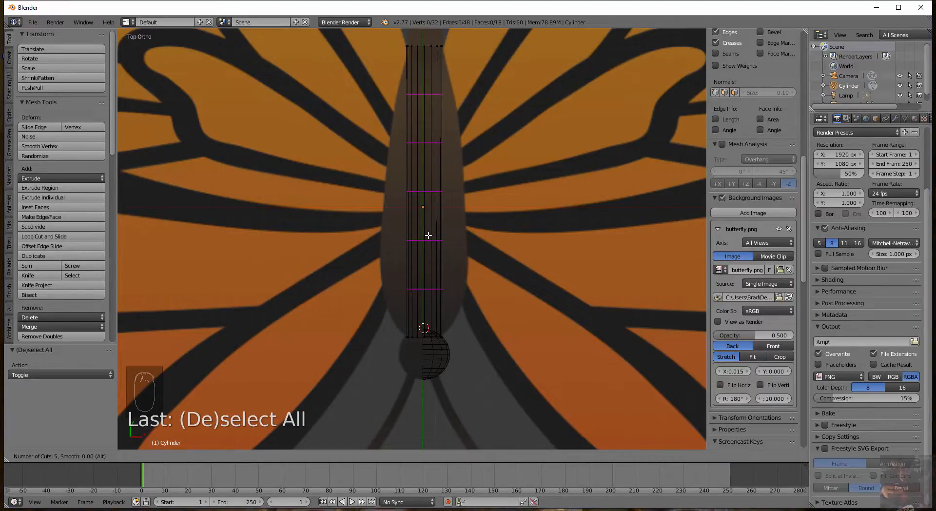
scroll(428, 235, up, 1)
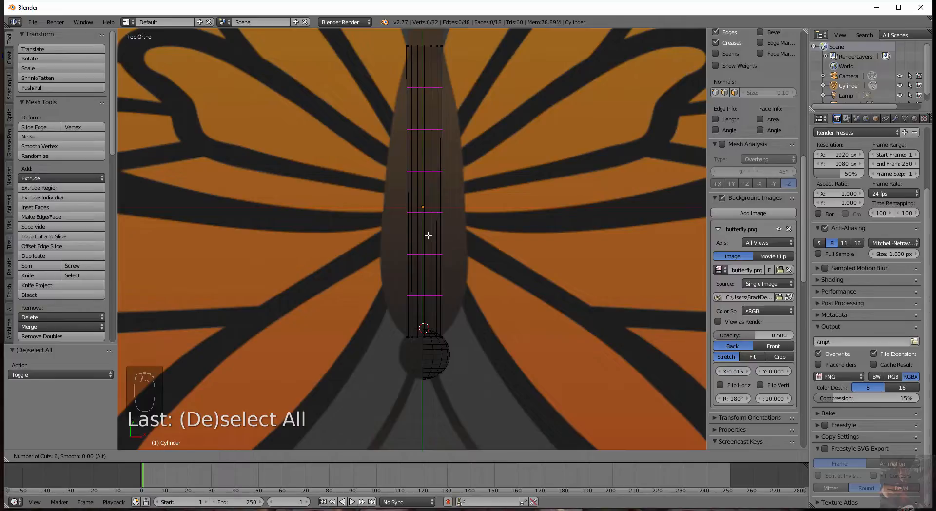
scroll(428, 235, up, 1)
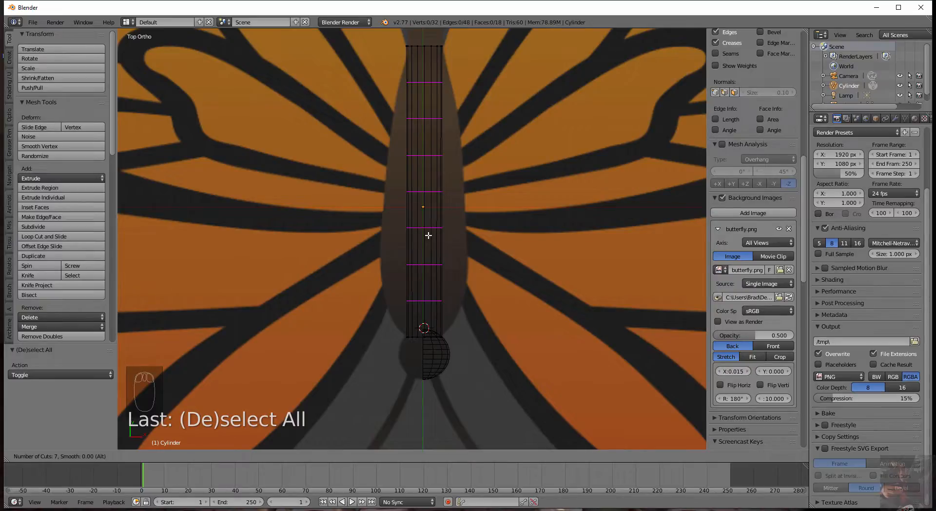
click(428, 235)
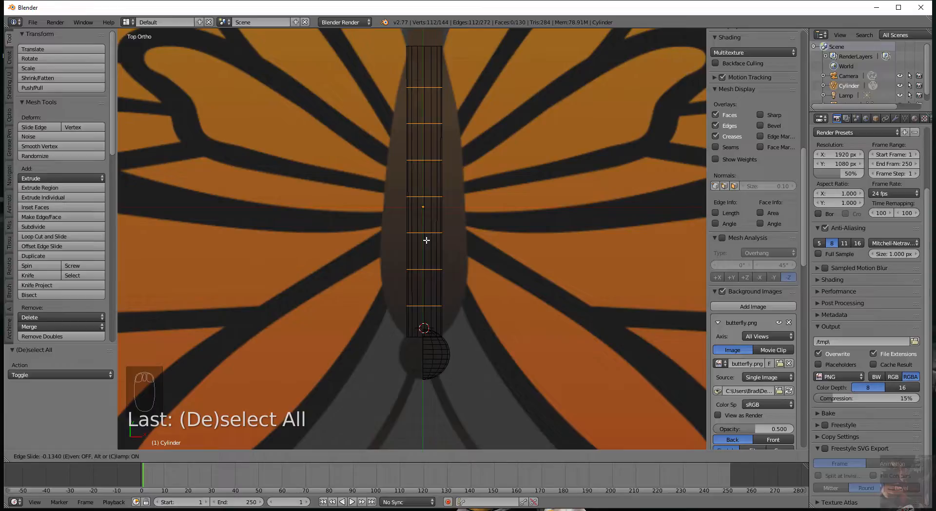
click(426, 241)
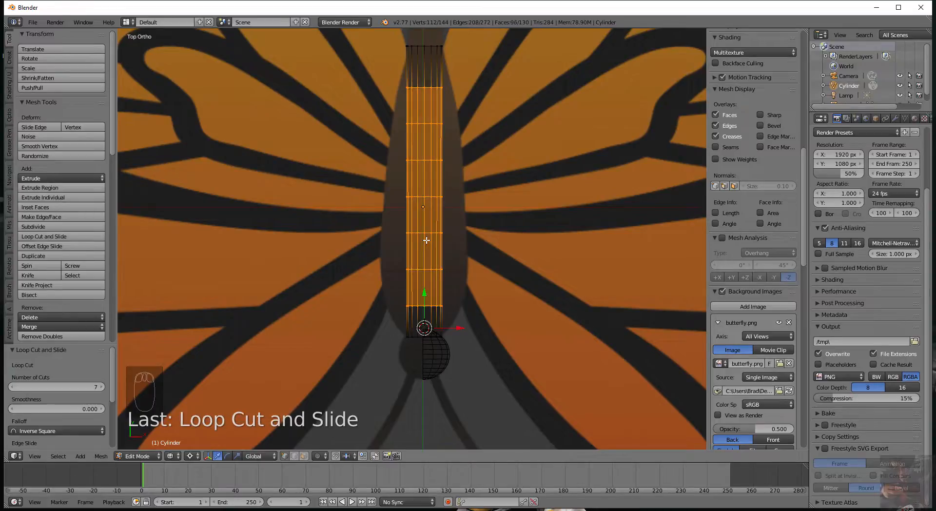
Select only the new edge loop nearest the head and set the pivot point to Median Point.
scroll(488, 288, down, 4)
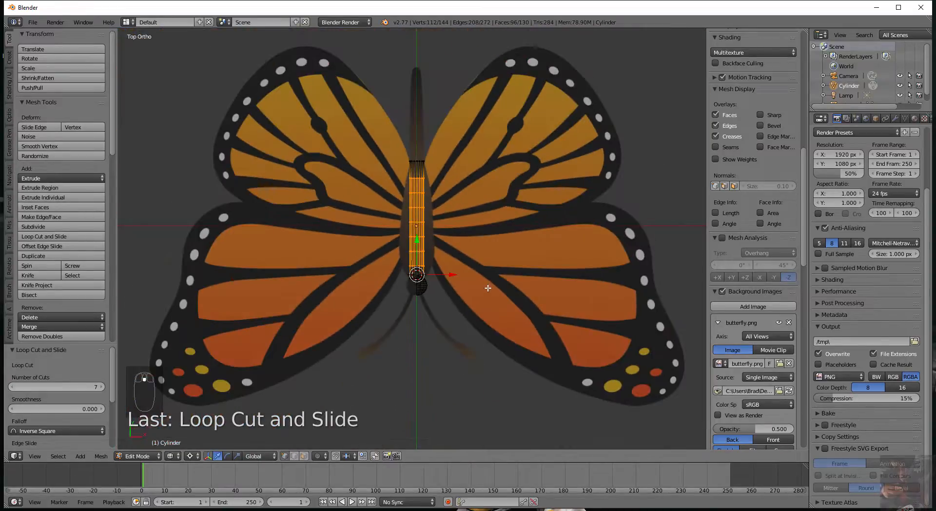
shift+middle_drag(461, 329, 461, 270)
scroll(438, 278, up, 3)
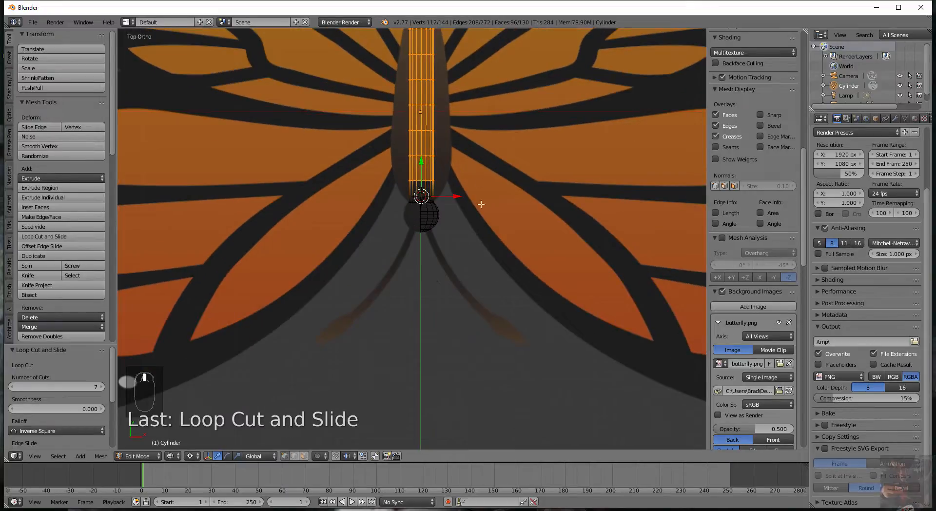
scroll(441, 241, up, 6)
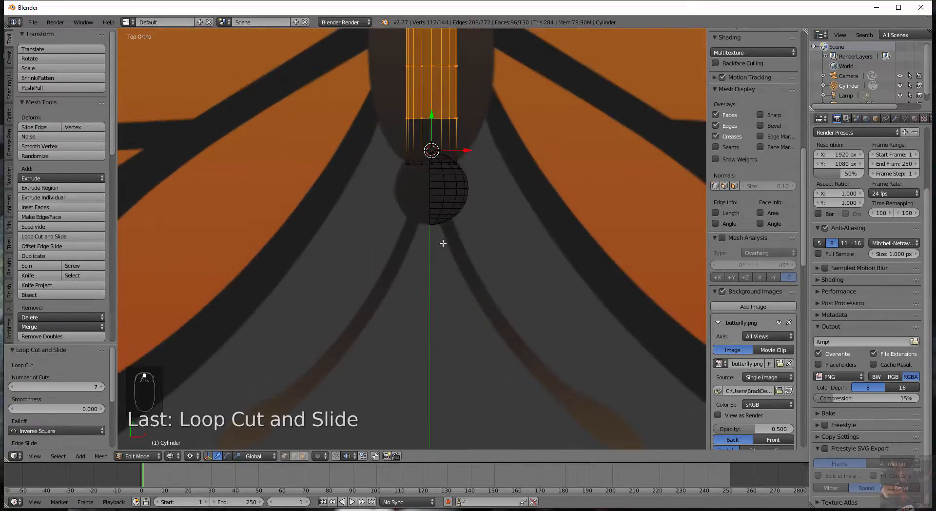
shift+middle_drag(441, 245, 402, 478)
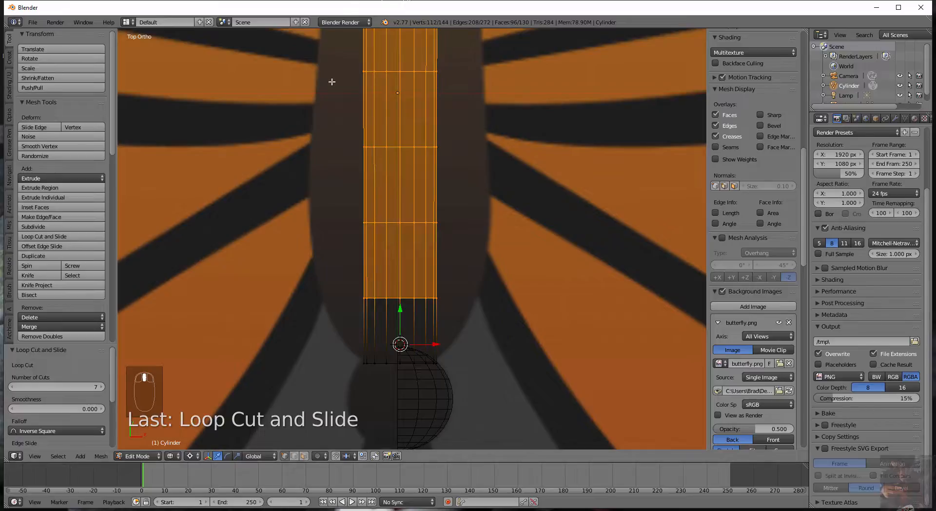
alt+right_click(404, 298)
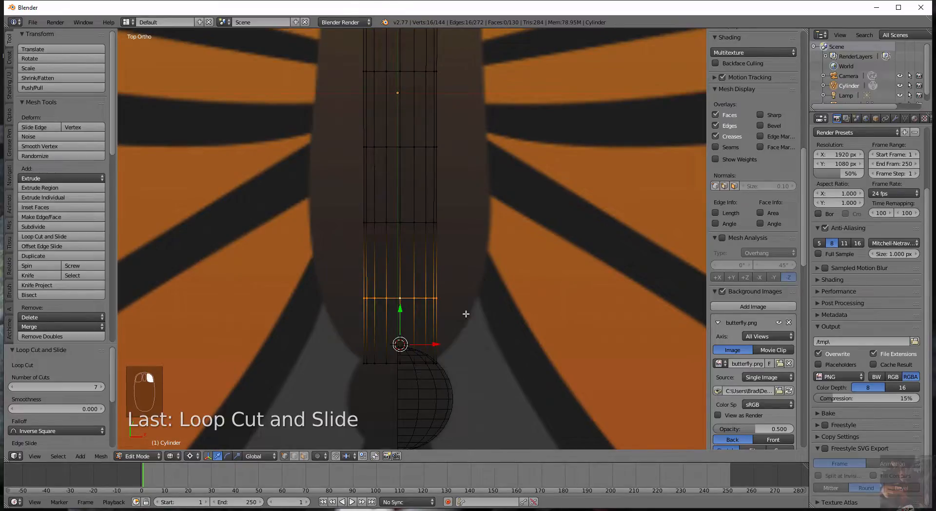
scroll(463, 324, down, 1)
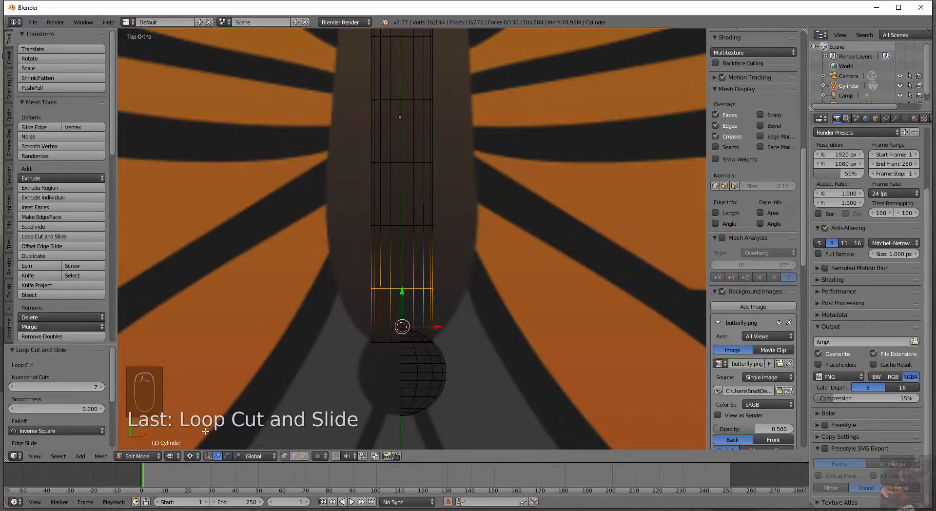
click(197, 457)
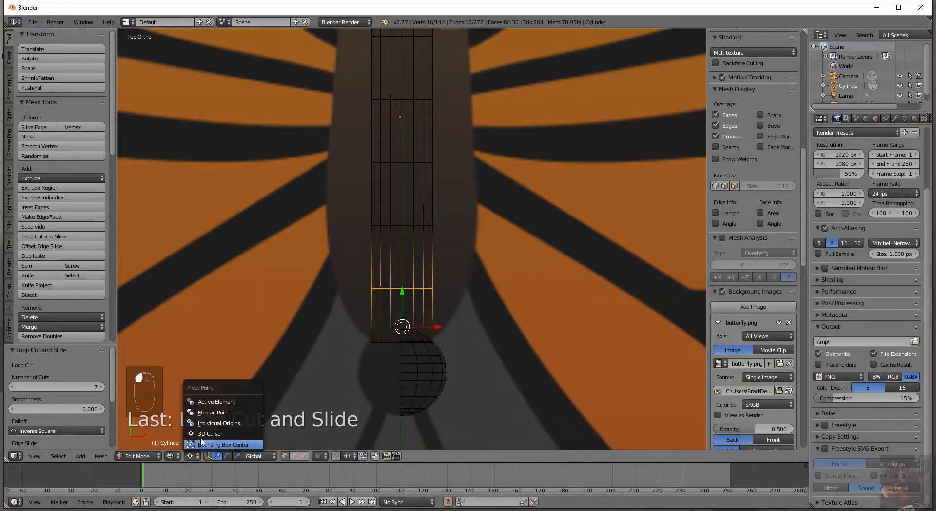
click(210, 413)
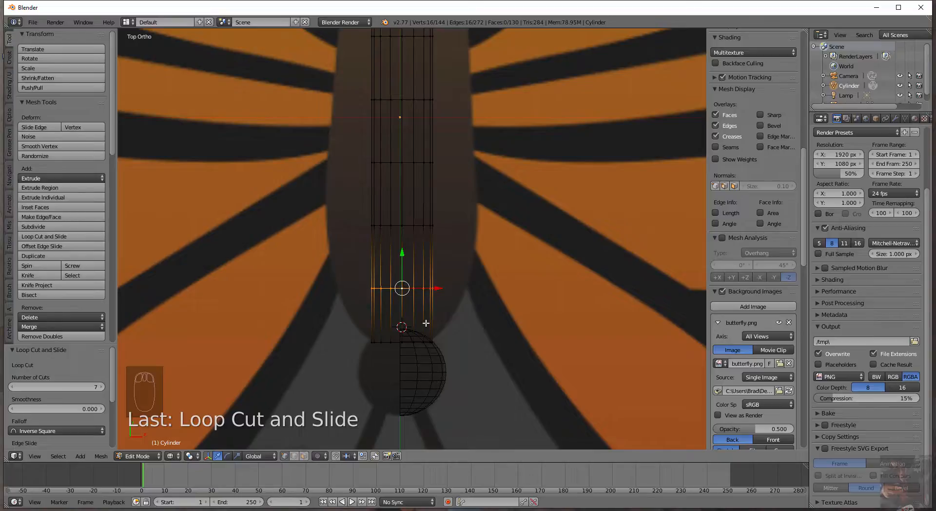
In top view, scale the loop nearest the head uniformly by about 2.091 to match the body outline.
middle_drag(429, 323, 363, 286)
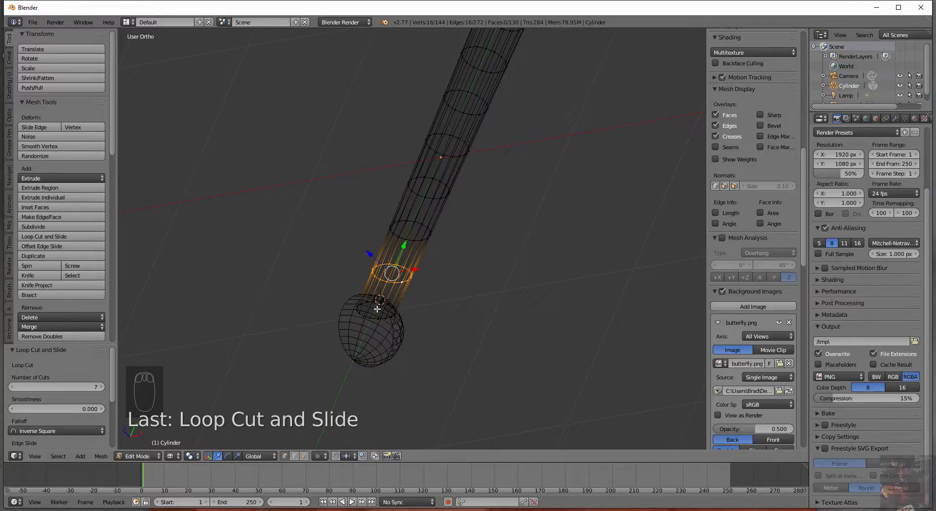
middle_drag(376, 307, 401, 364)
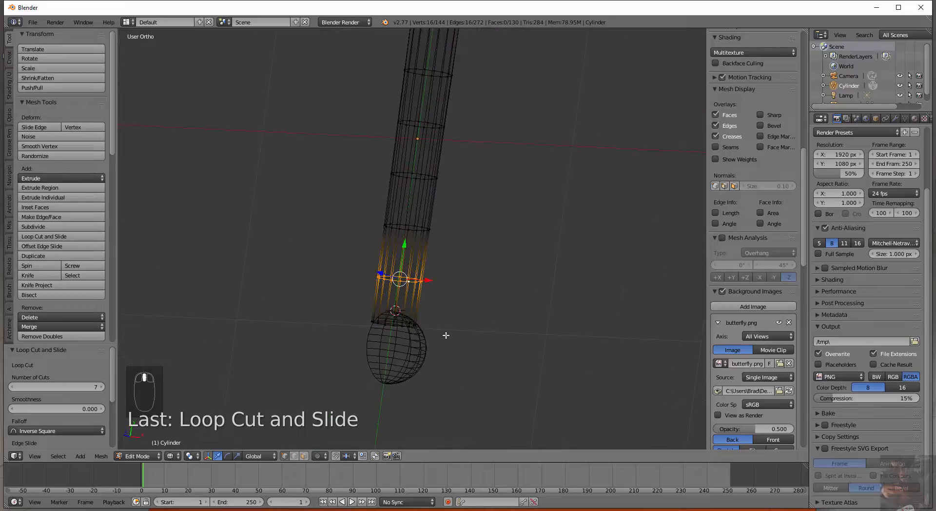
scroll(445, 335, up, 6)
scroll(449, 376, down, 4)
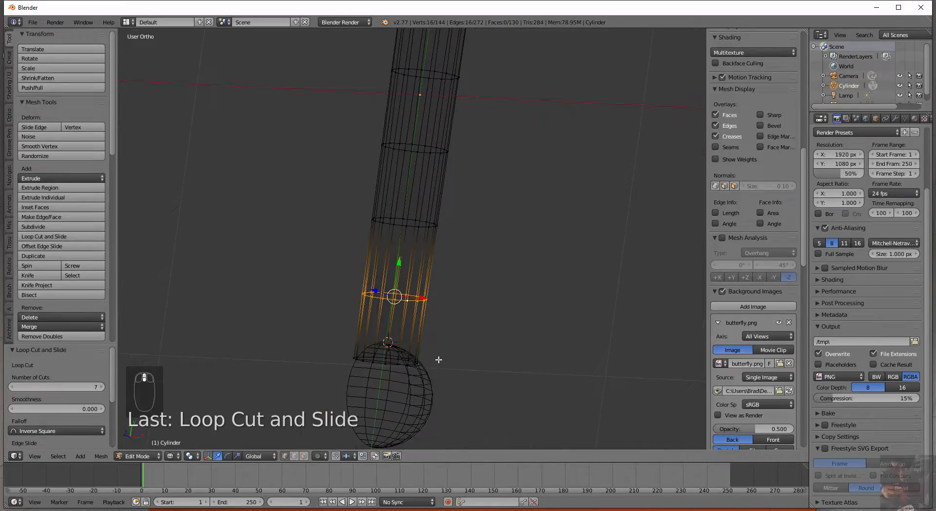
key(KP_7)
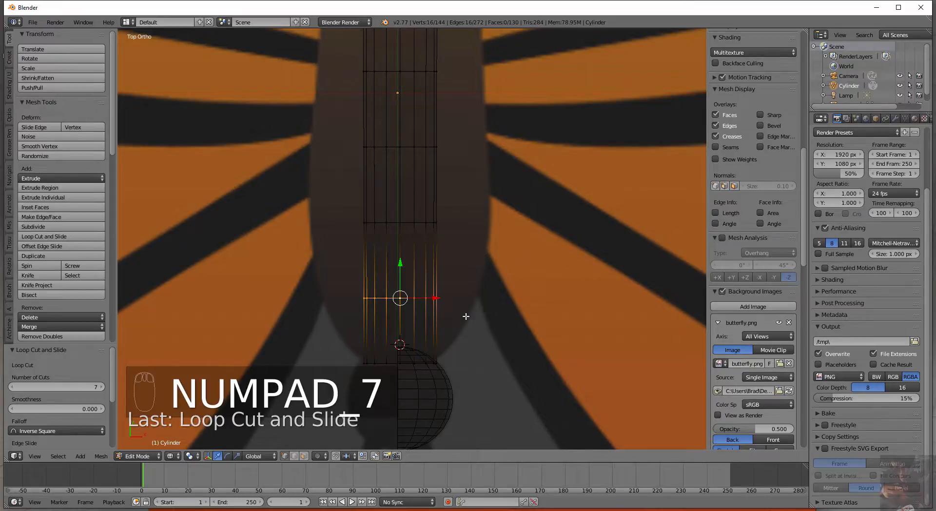
key(s)
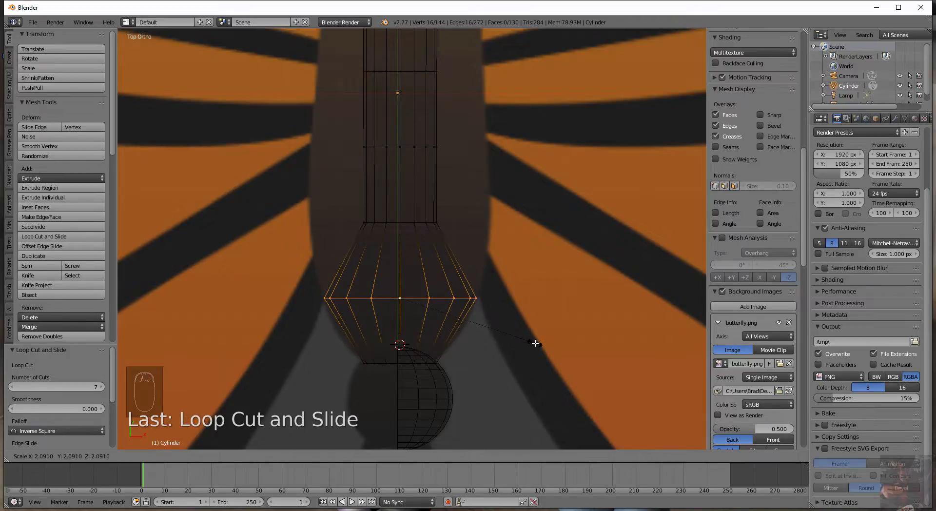
click(534, 344)
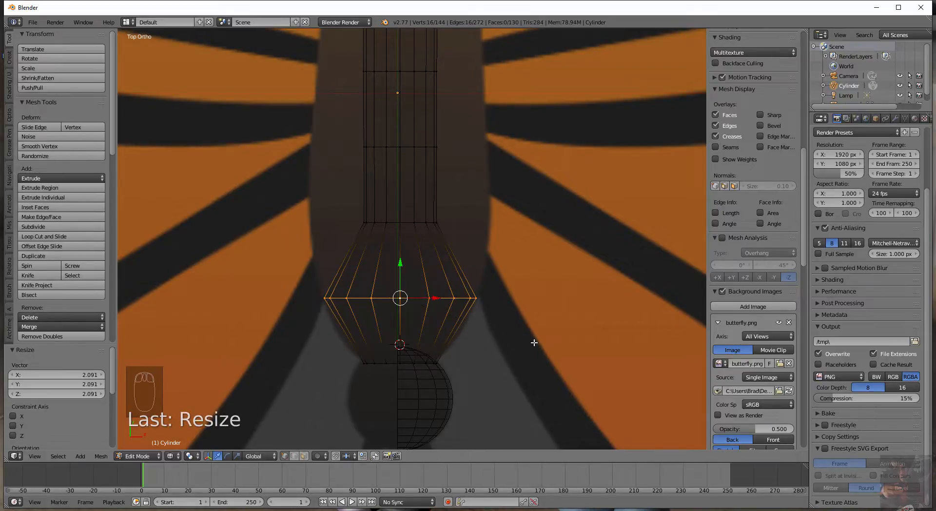
Scale the second new loop from the head uniformly by about 2.486 to match the body outline.
alt+right_click(408, 222)
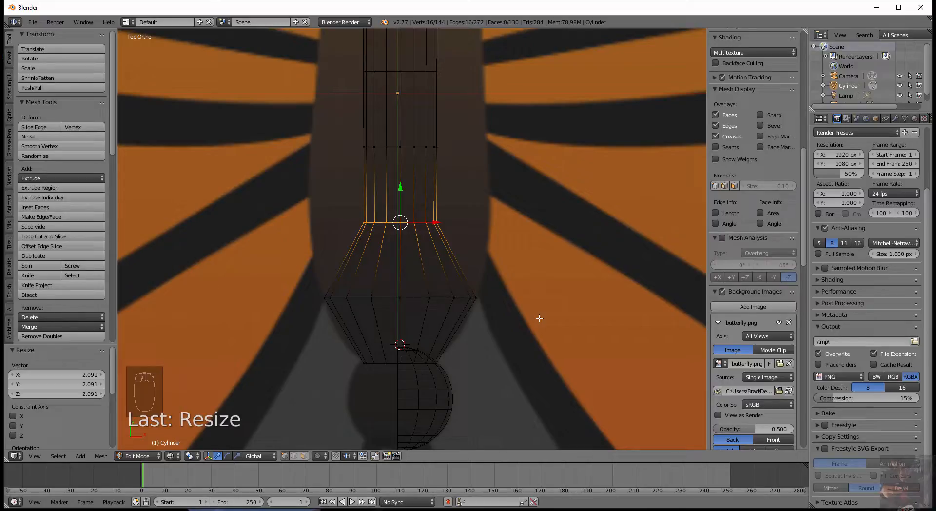
key(s)
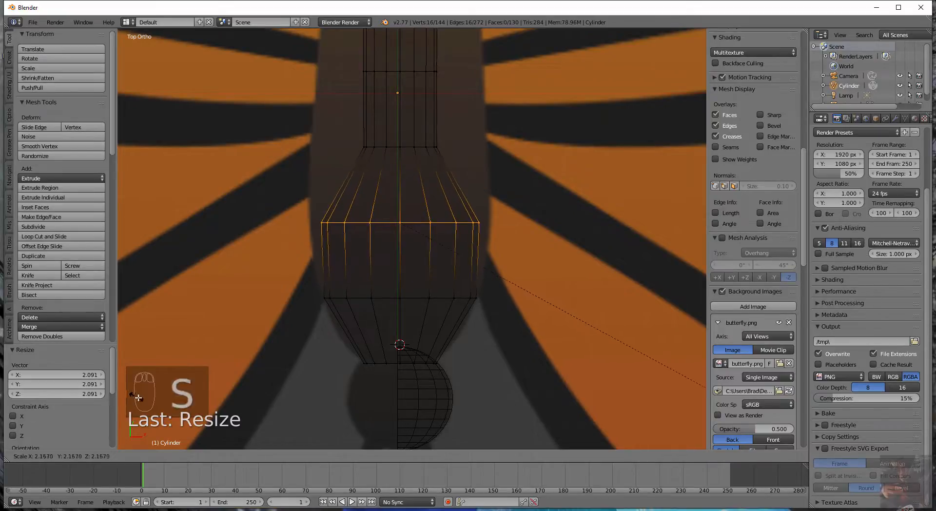
click(183, 424)
Scale the third new loop from the head uniformly by about 2.476 to match the body outline.
shift+scroll(407, 139, up, 5)
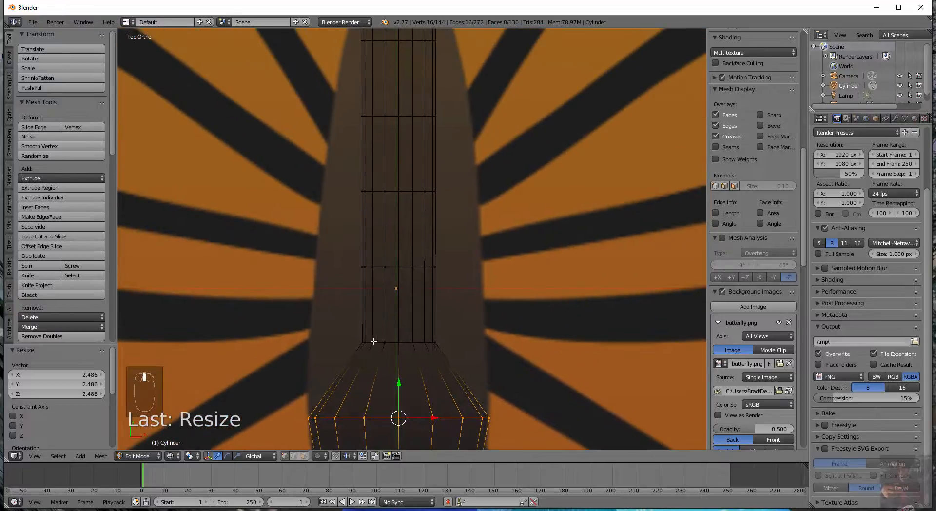
alt+right_click(404, 341)
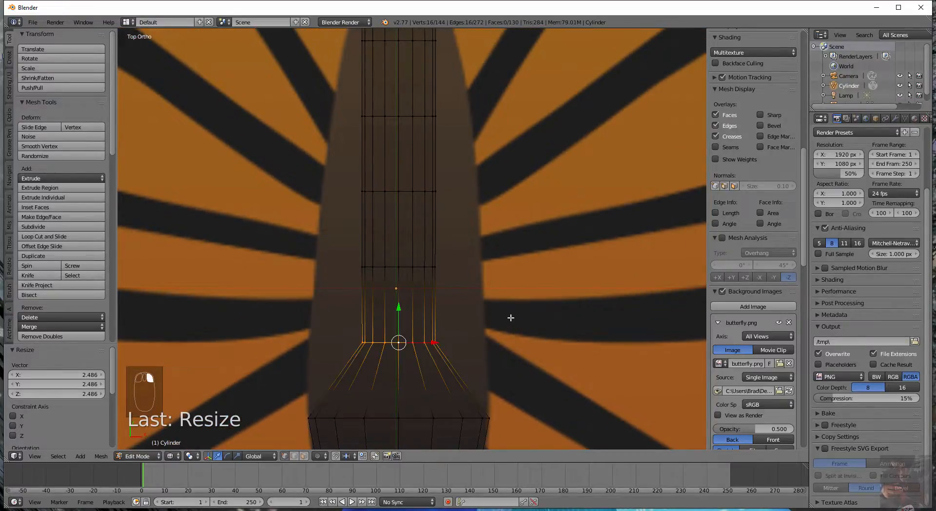
key(s)
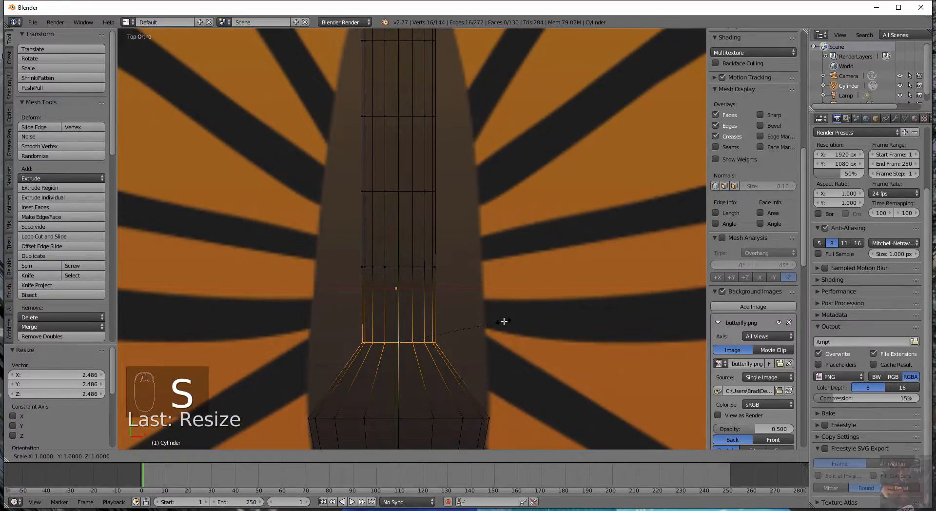
click(649, 255)
shift+middle_drag(577, 338, 498, 35)
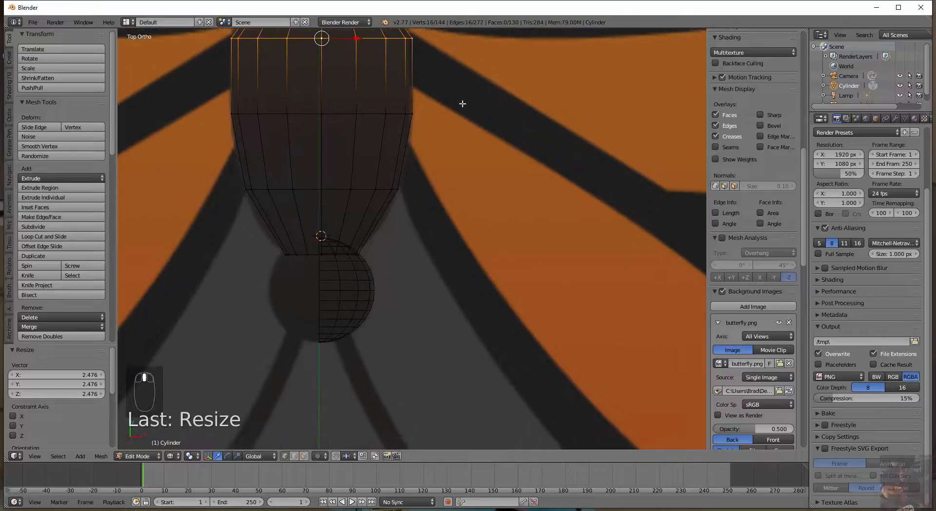
Narrow the third and second new loops from the head along X by about 0.975 and 0.973 respectively.
shift+middle_drag(479, 171, 519, 331)
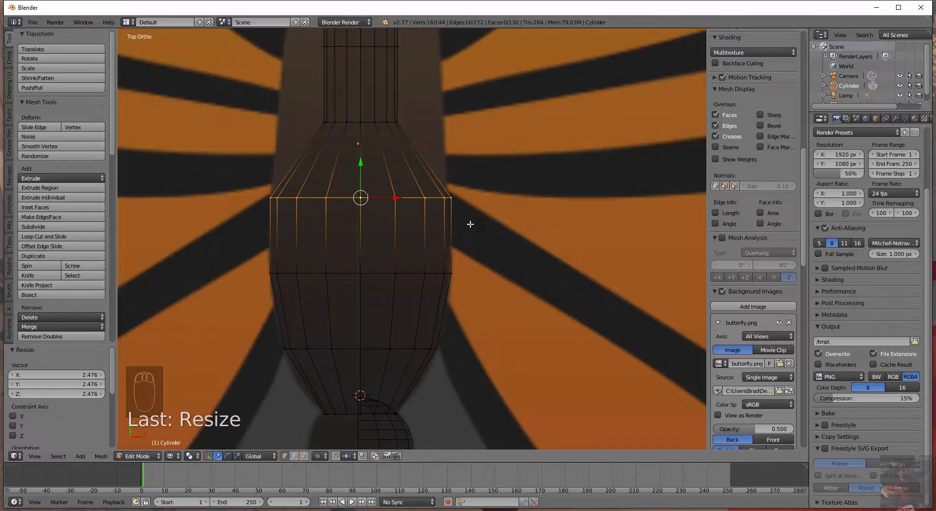
key(s)
key(x)
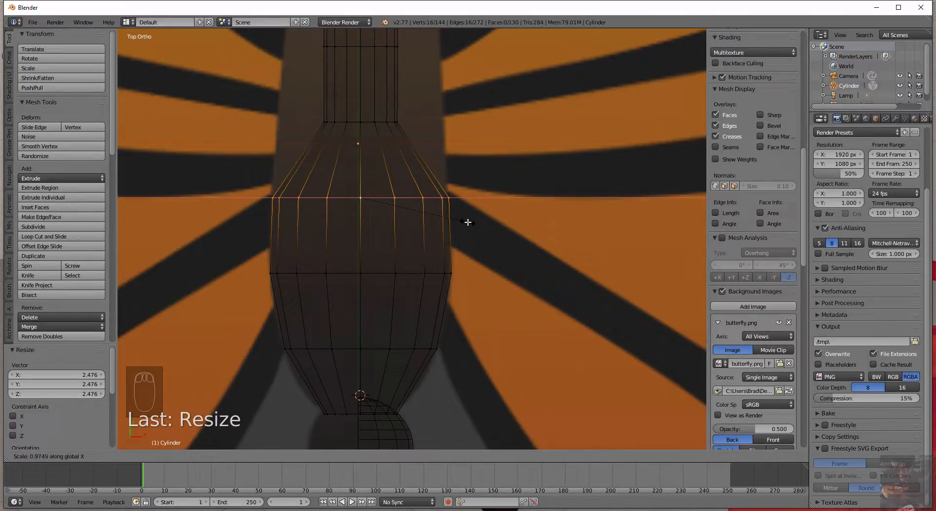
click(467, 221)
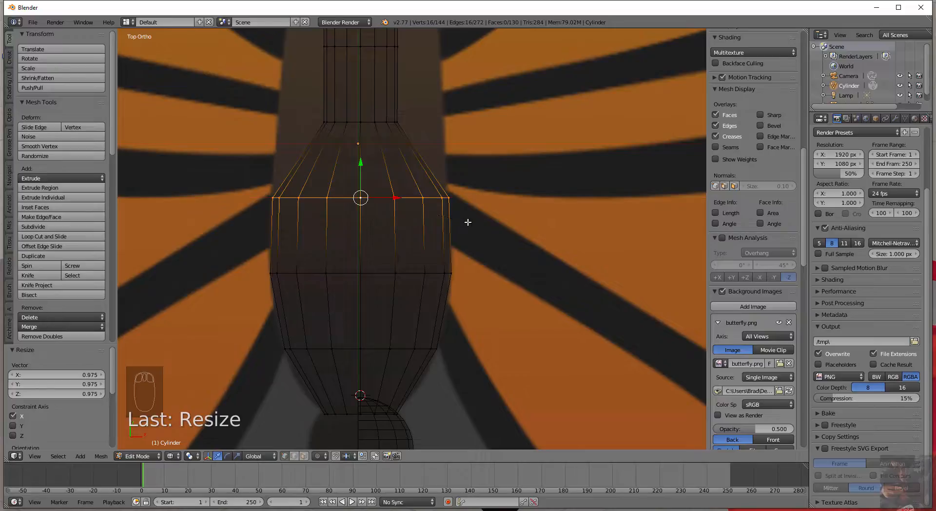
alt+right_click(430, 273)
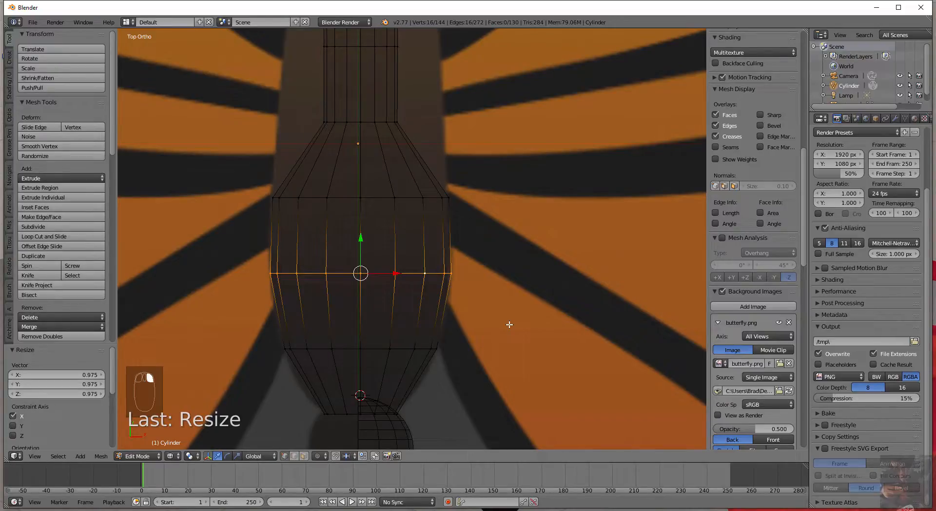
key(s)
key(x)
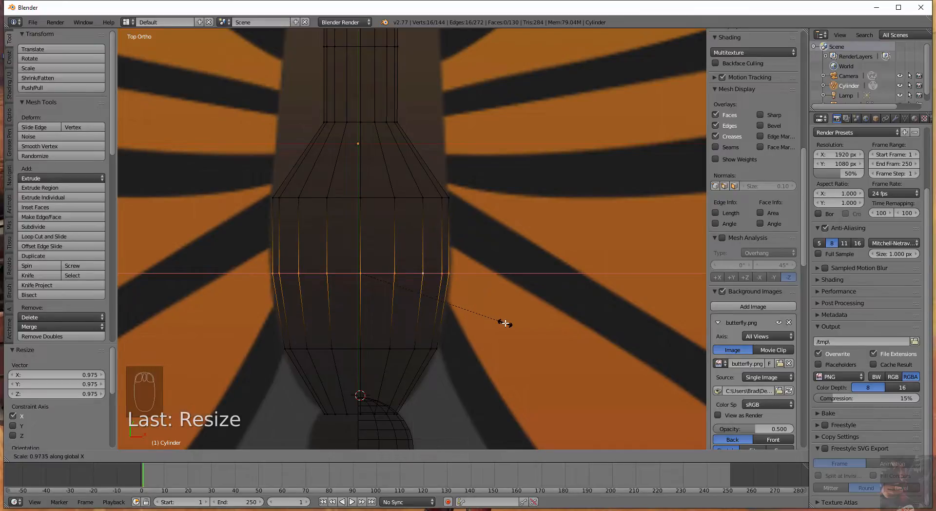
click(505, 323)
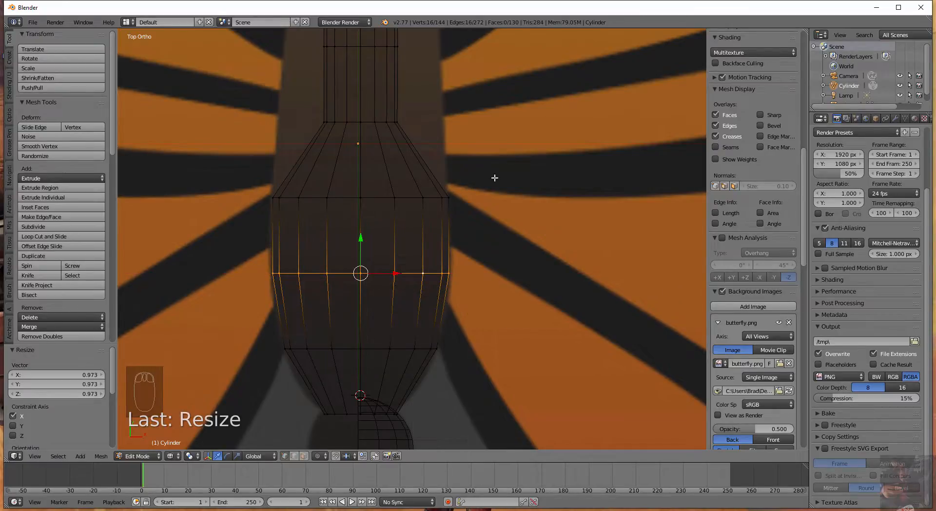
Scale the fourth and fifth new loops from the head uniformly by about 2.235 and 2.093 to match the body outline.
shift+middle_drag(494, 178, 501, 361)
alt+right_click(384, 330)
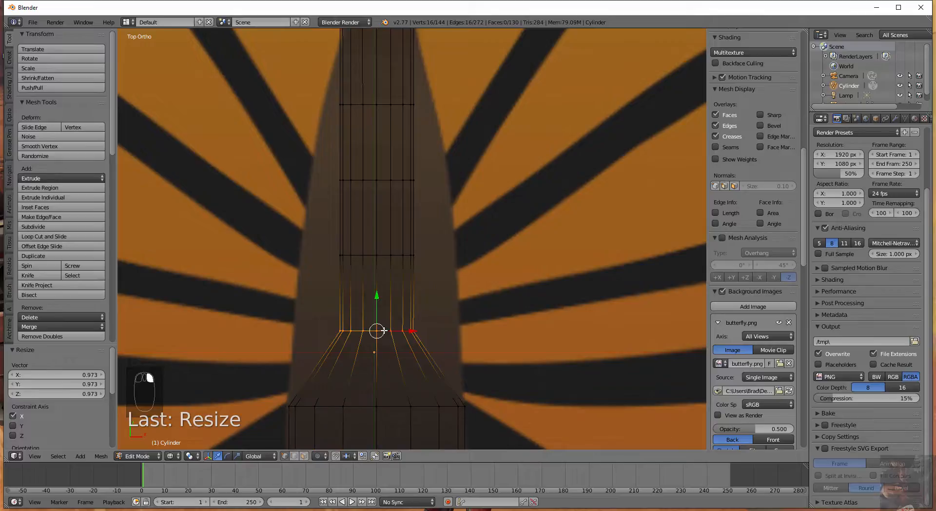
key(s)
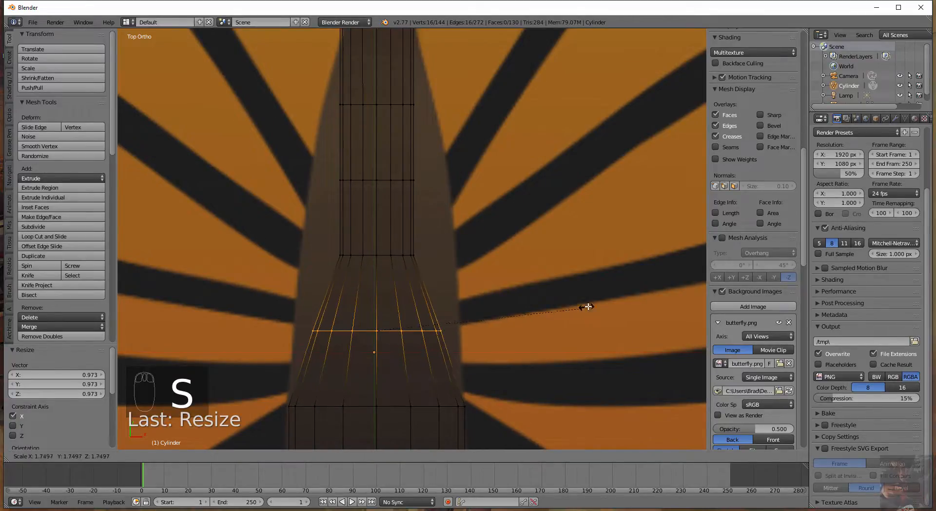
click(636, 276)
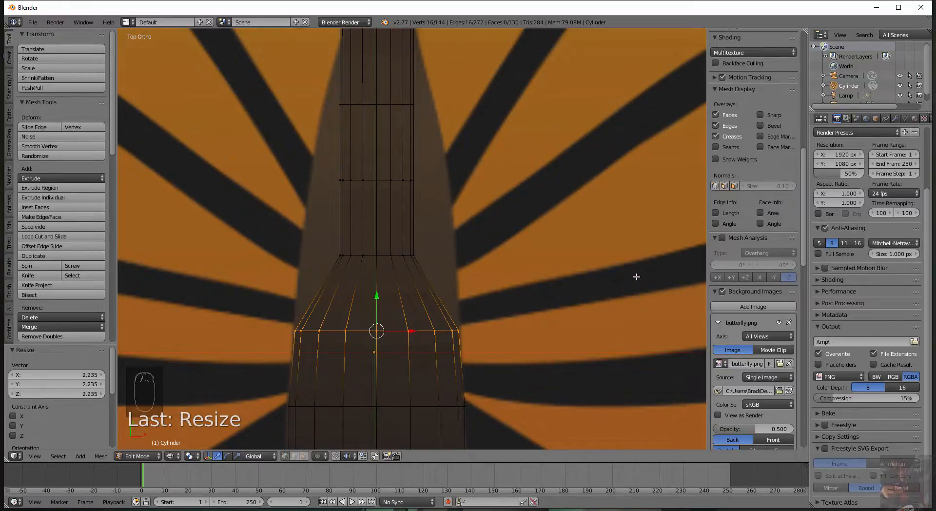
shift+middle_drag(501, 255, 510, 353)
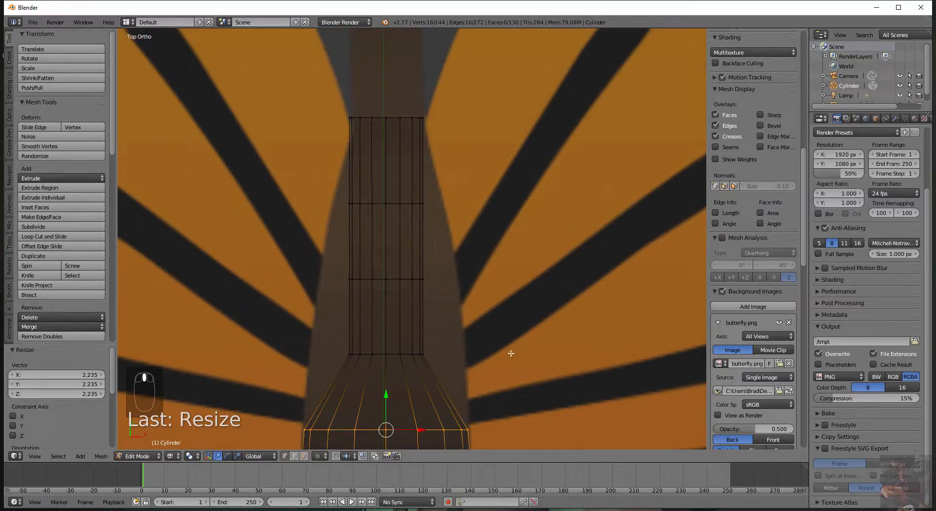
alt+right_click(395, 354)
key(s)
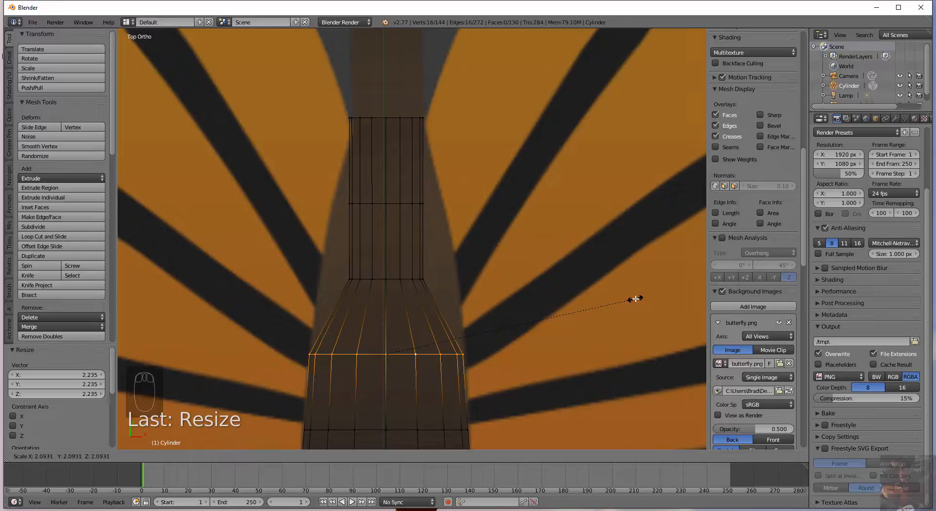
click(635, 298)
Scale the sixth and seventh new loops from the head uniformly by about 1.788 and 1.419 to match the body outline.
alt+right_click(389, 277)
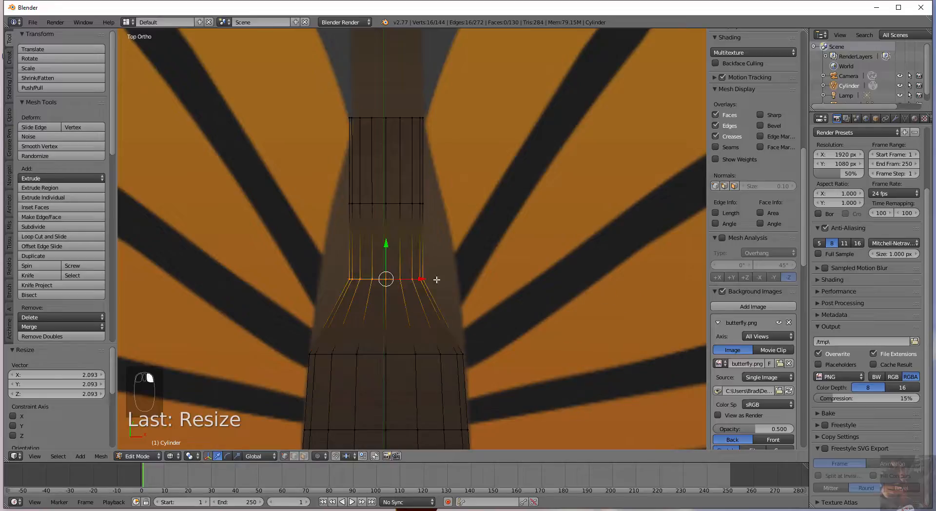
key(s)
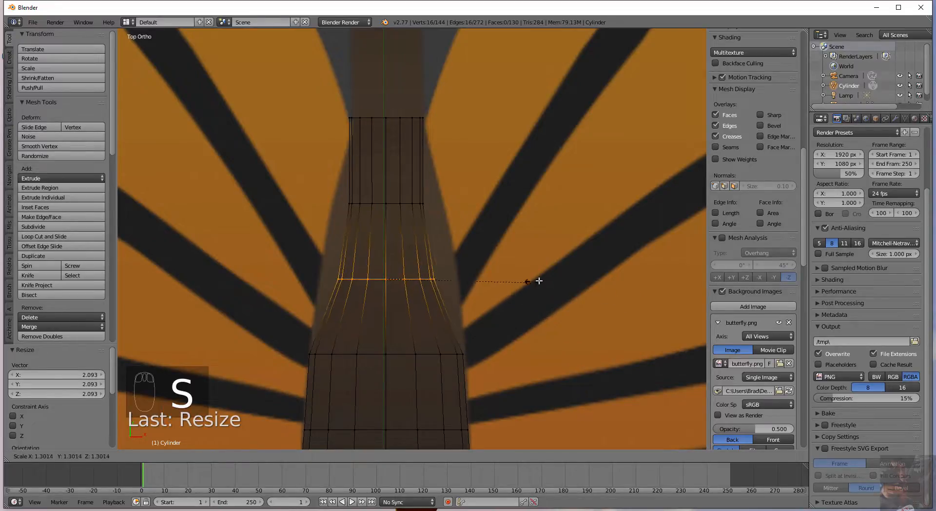
click(582, 267)
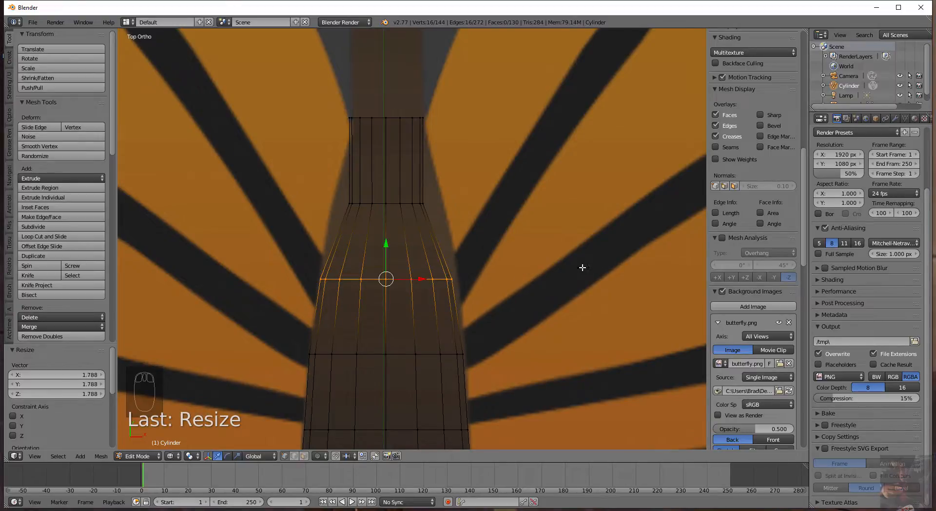
alt+right_click(393, 202)
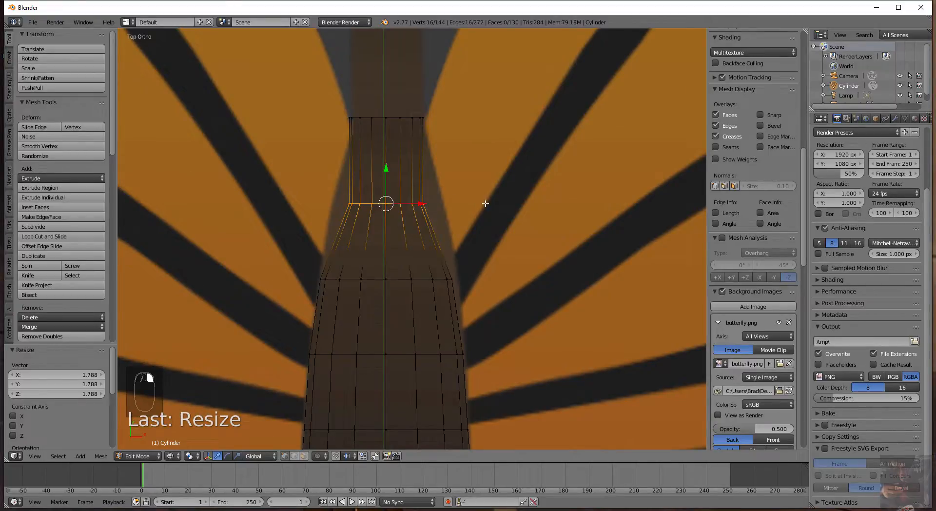
key(s)
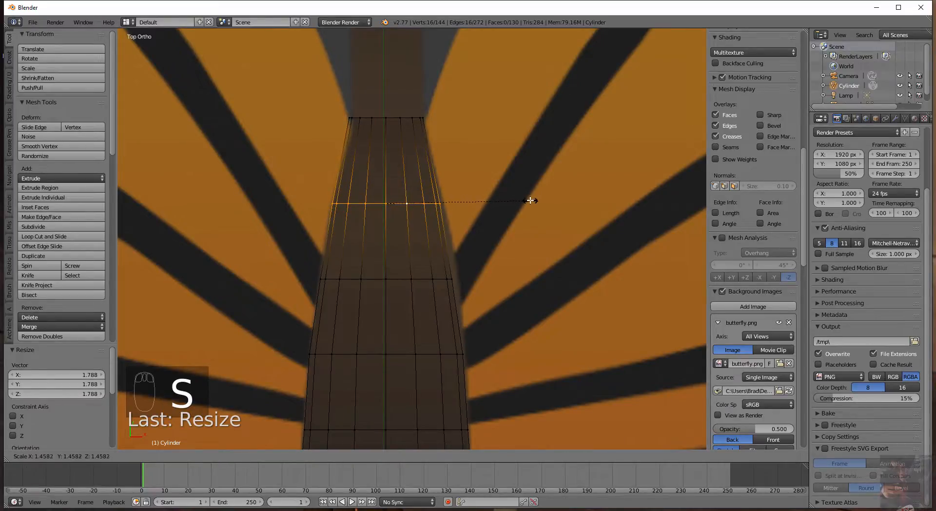
click(528, 200)
Switch the viewport from wireframe to solid shading and inspect the body shape from several angles.
scroll(474, 311, down, 3)
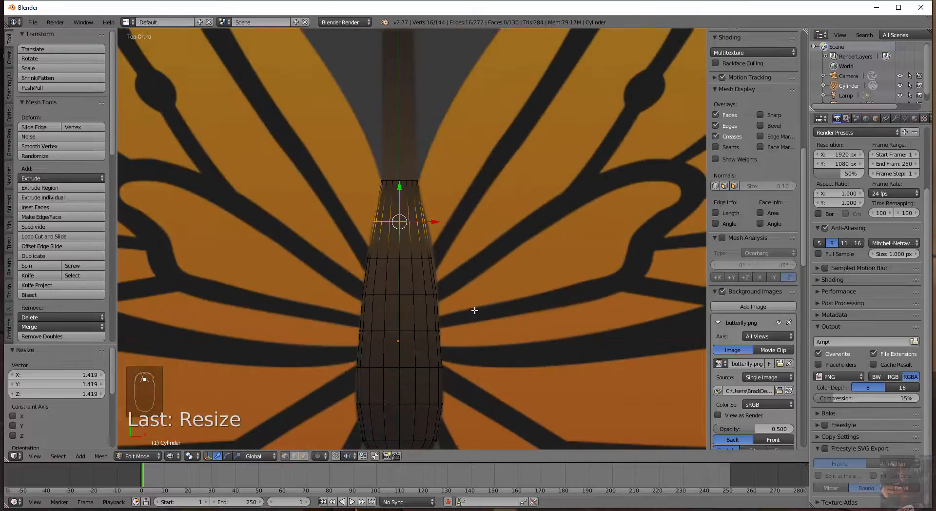
scroll(475, 310, down, 3)
middle_drag(487, 367, 377, 255)
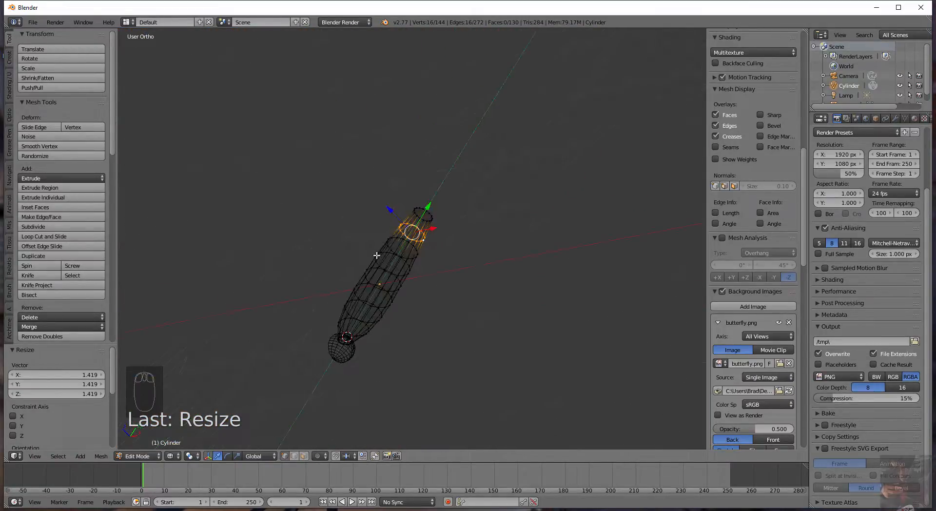
key(z)
mouse_move(395, 324)
middle_down()
mouse_move(292, 307)
mouse_move(445, 282)
mouse_move(433, 340)
middle_up()
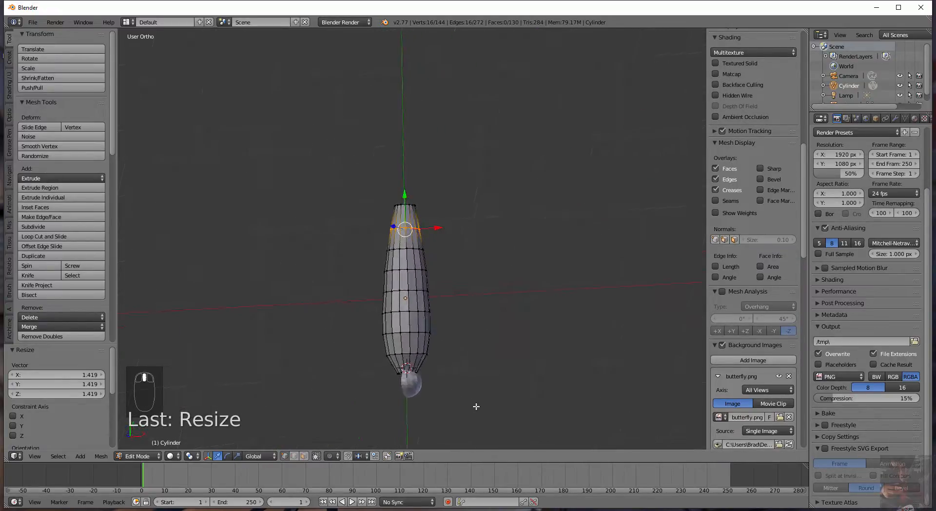
scroll(435, 340, up, 3)
middle_drag(476, 250, 500, 246)
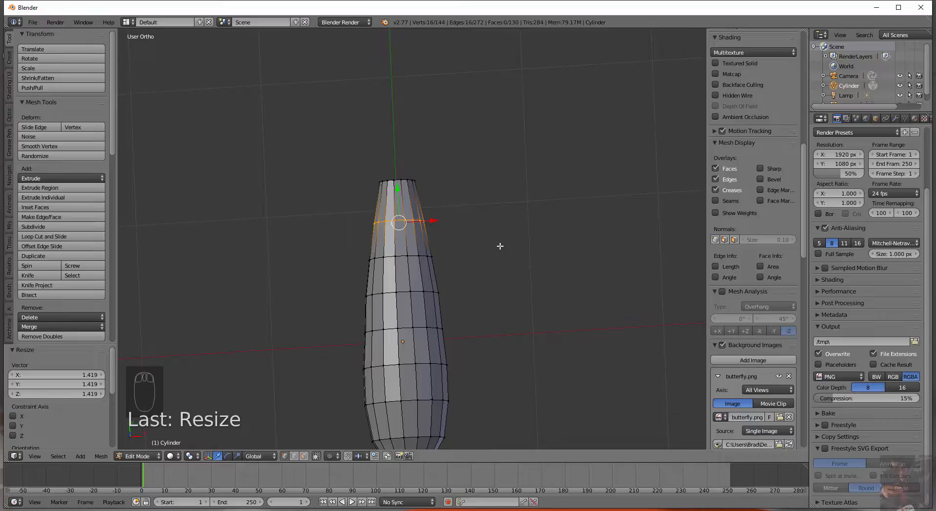
middle_drag(494, 295, 435, 300)
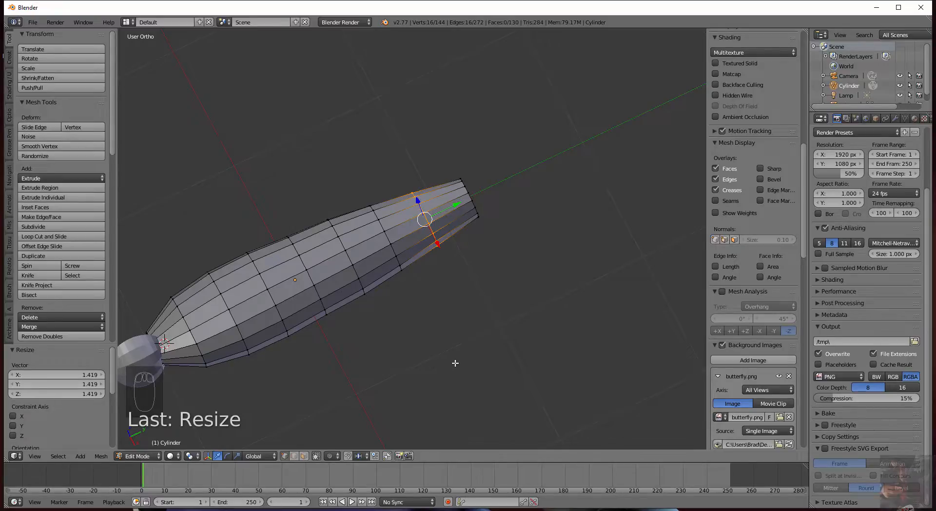
In top view, extrude the body's end ring opposite the head about 1.692 along its normal, almost to the abdomen's tip.
key(KP_7)
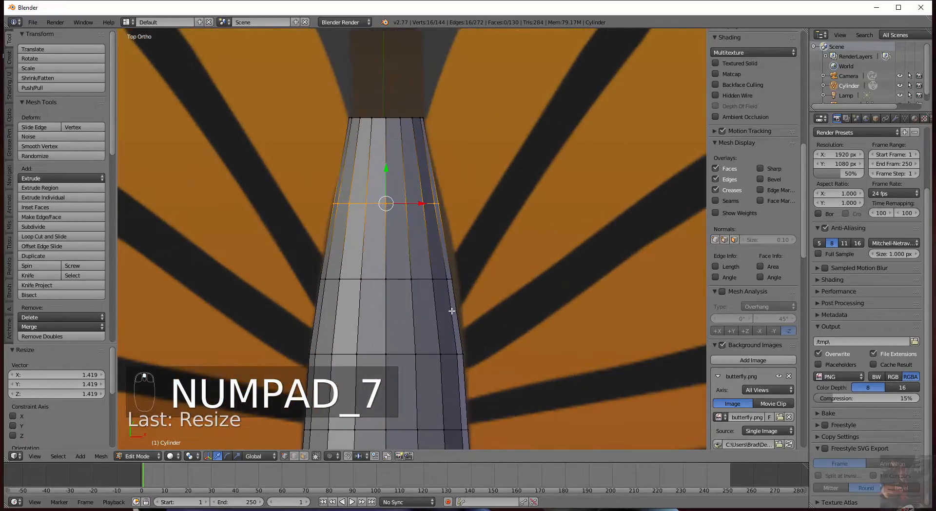
shift+middle_drag(443, 301, 469, 136)
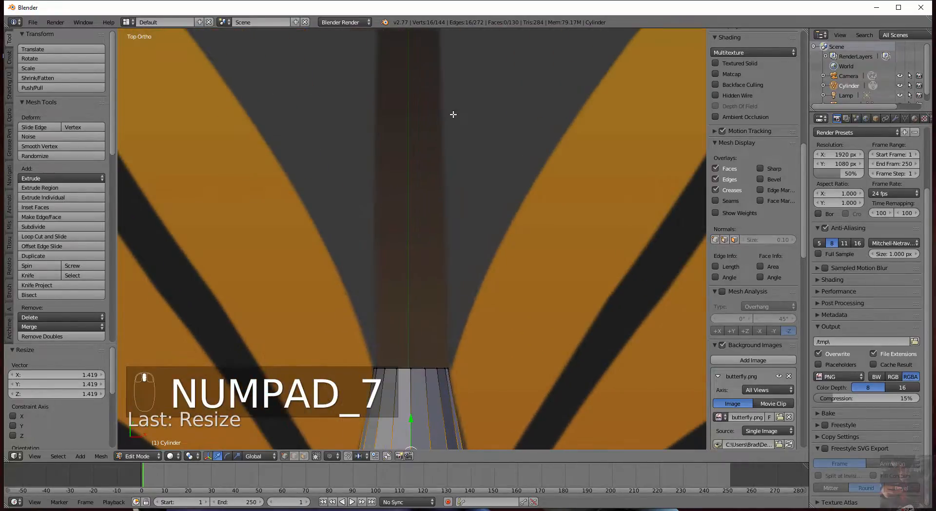
right_click(432, 370)
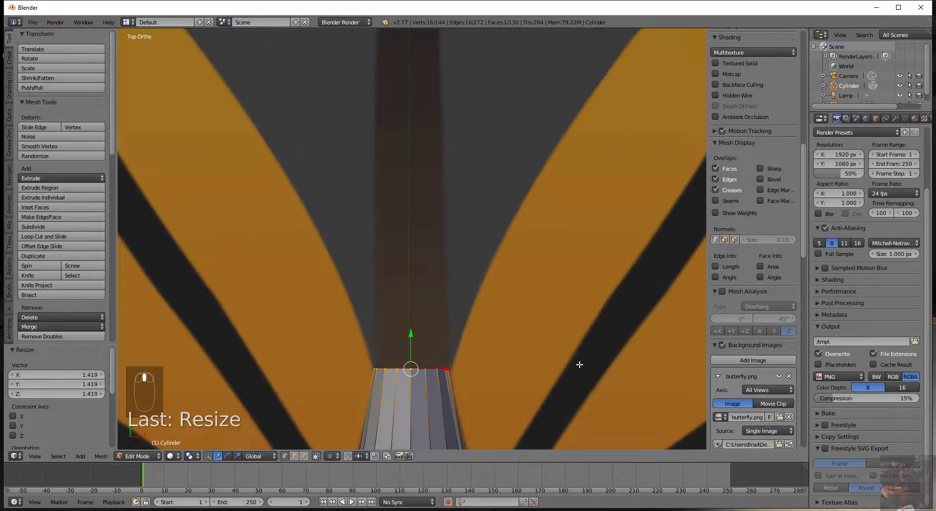
scroll(579, 364, down, 4)
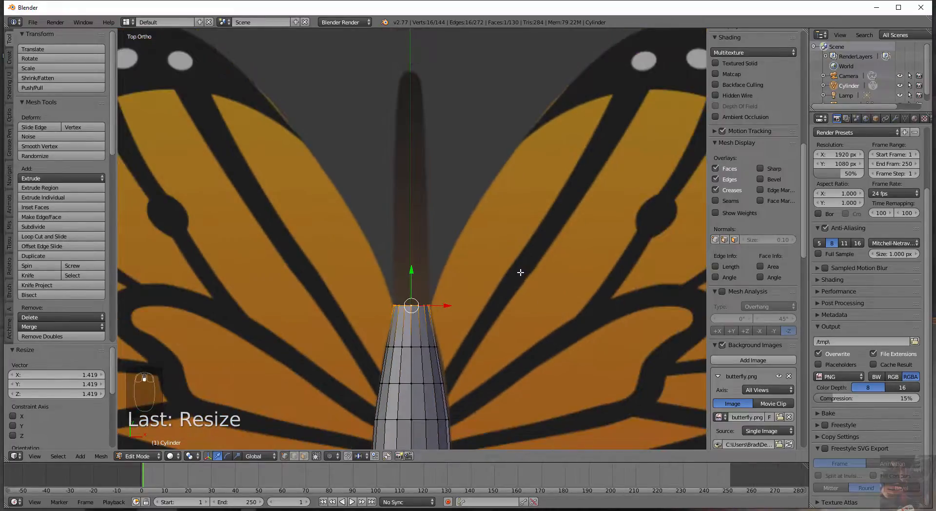
shift+middle_drag(521, 272, 517, 297)
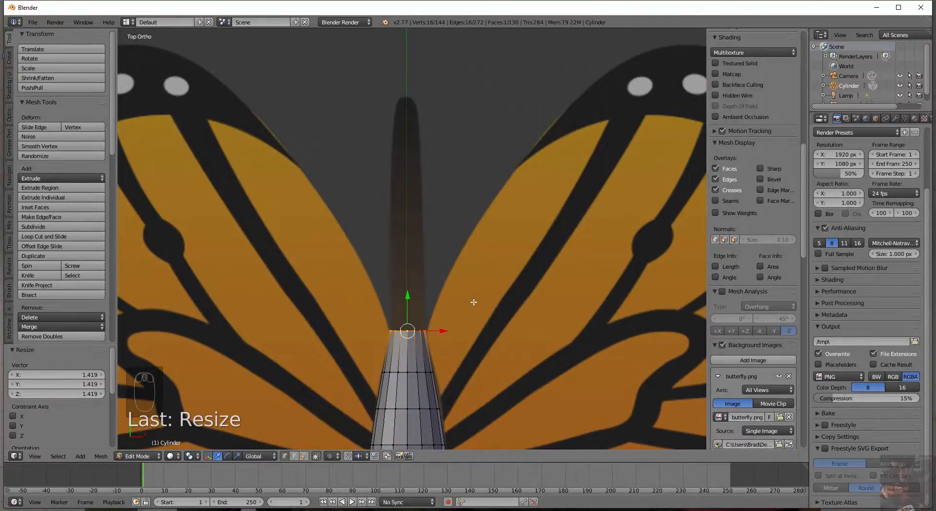
scroll(476, 314, up, 3)
scroll(476, 314, down, 3)
scroll(476, 314, up, 2)
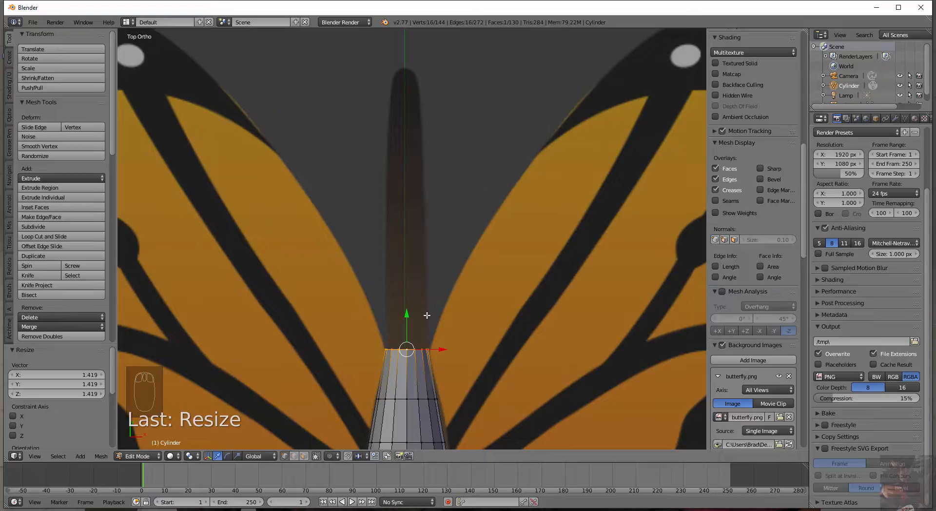
key(e)
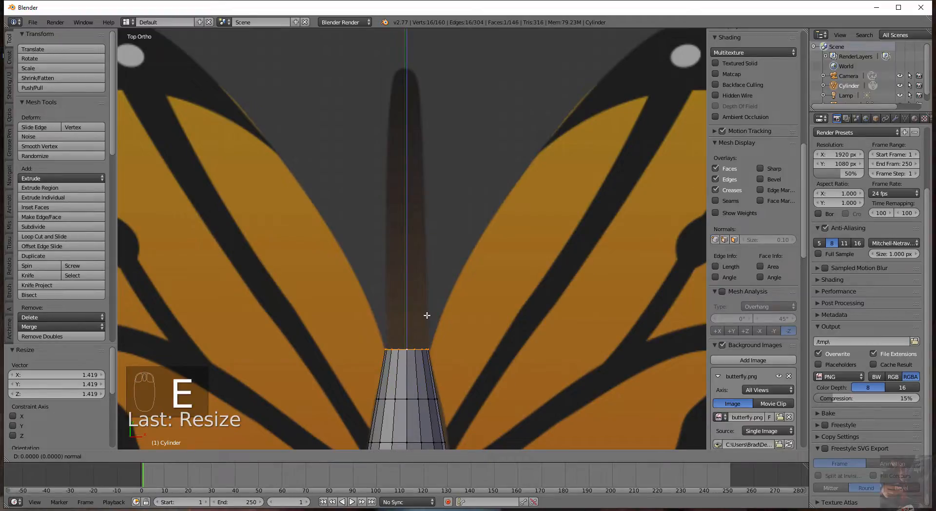
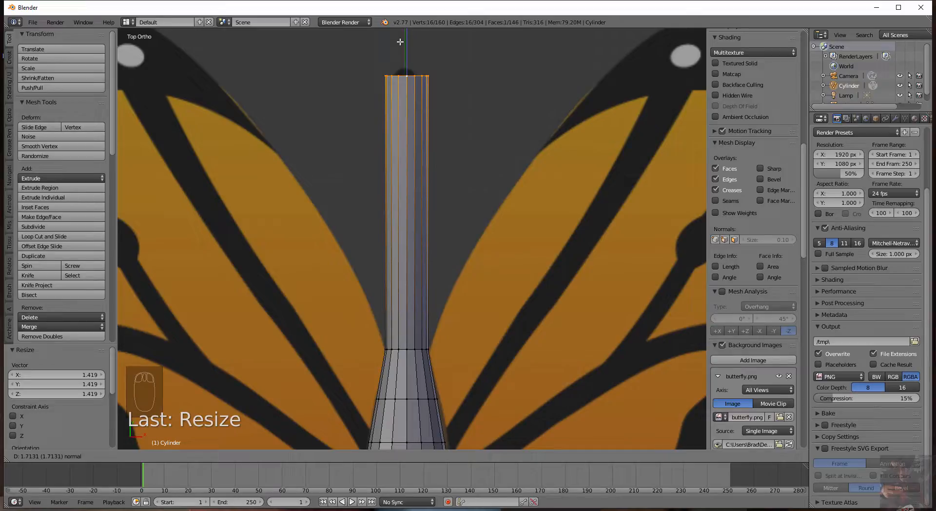
click(399, 46)
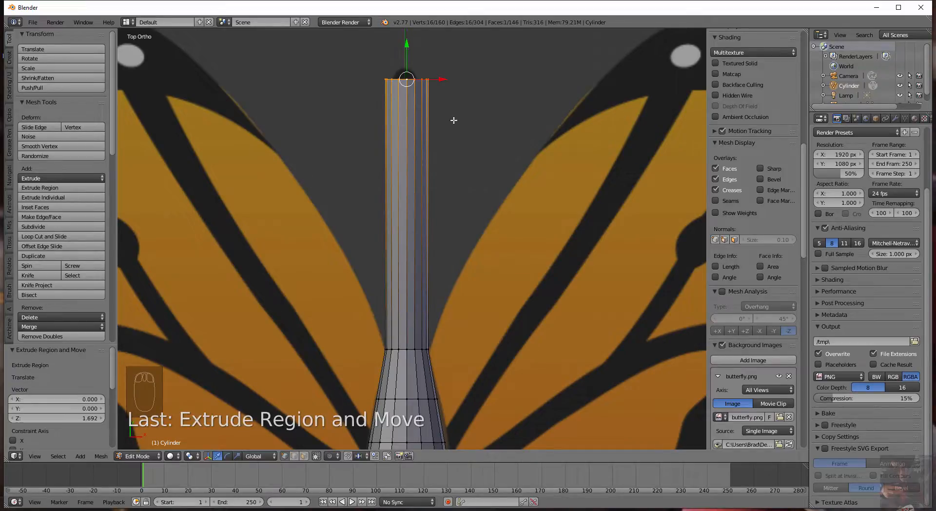
Scale the extruded tail end uniformly by about 0.597 to match the narrow tip of the abdomen.
shift+middle_drag(453, 119, 444, 208)
scroll(444, 208, up, 4)
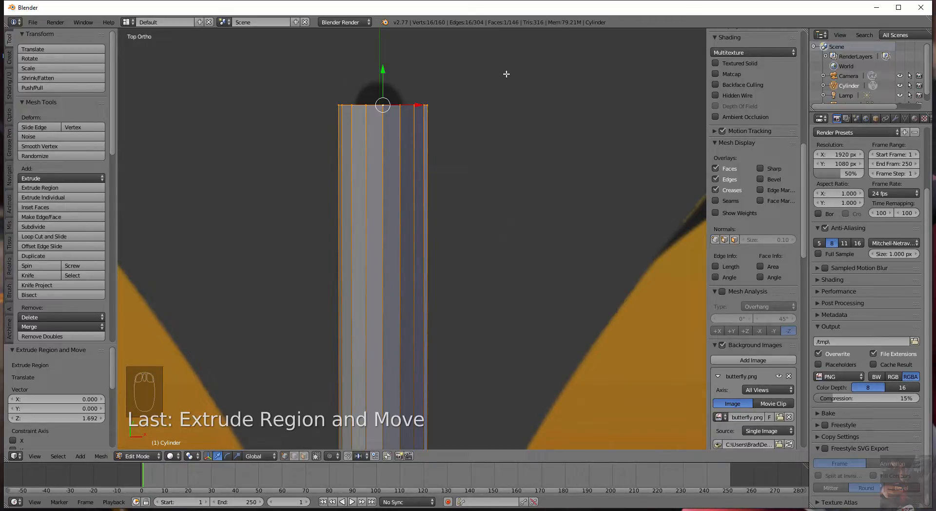
key(s)
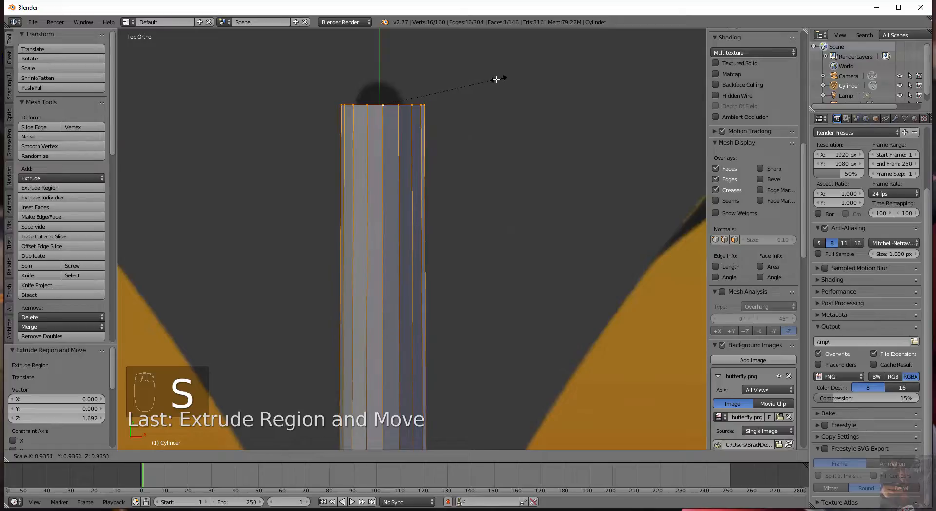
click(455, 88)
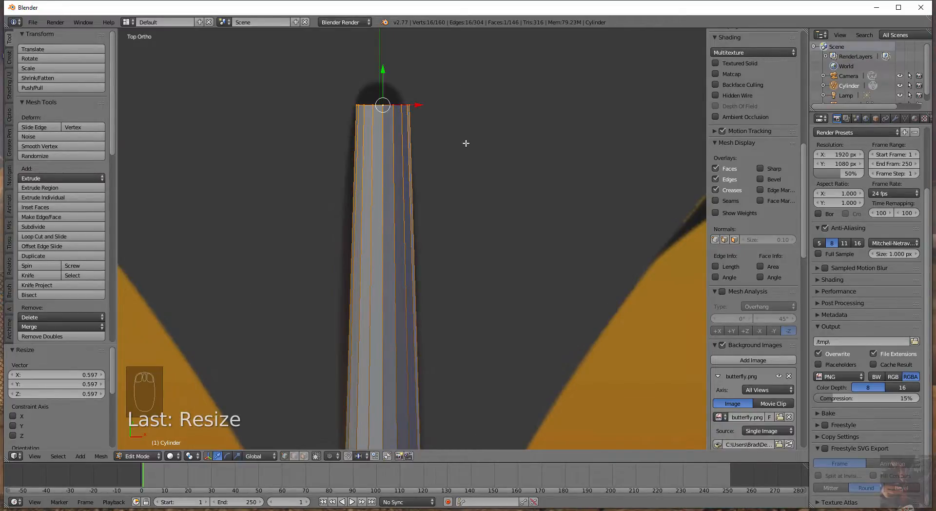
shift+middle_drag(465, 141, 514, 148)
scroll(415, 273, down, 3)
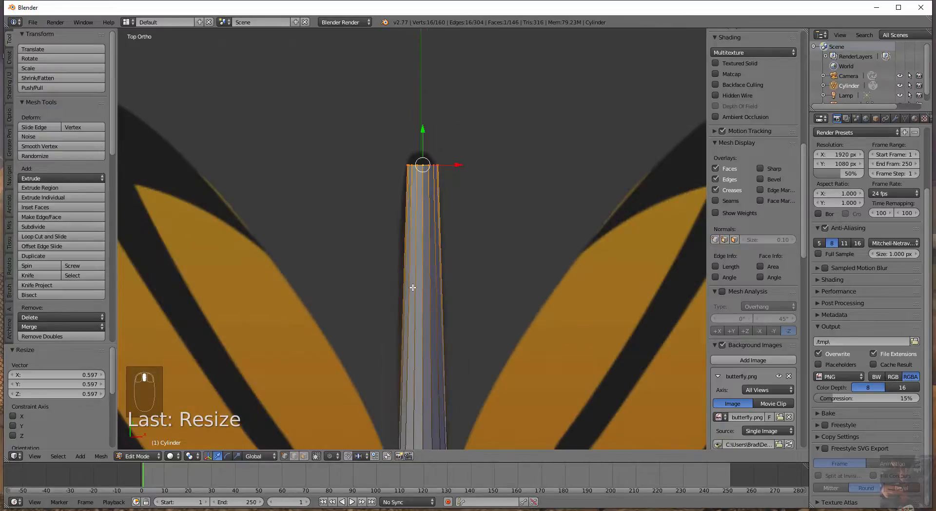
shift+middle_drag(404, 210, 396, 178)
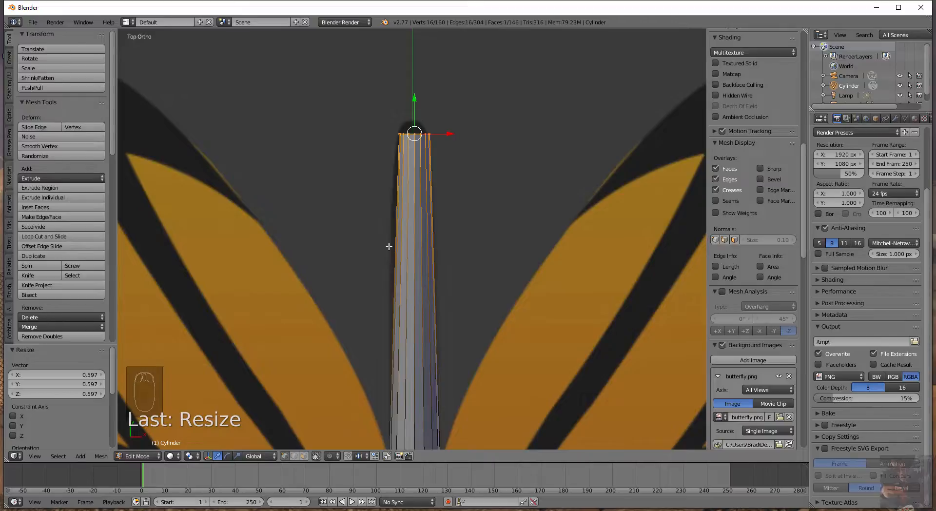
Examine the whole body and how closely the narrowed tail end fits the abdomen's tip in the background image.
scroll(394, 277, down, 2)
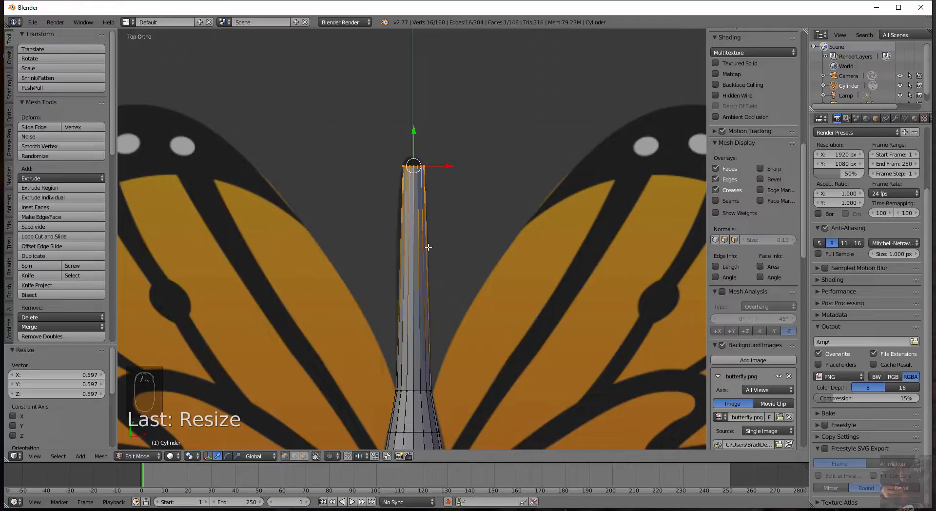
scroll(425, 225, down, 3)
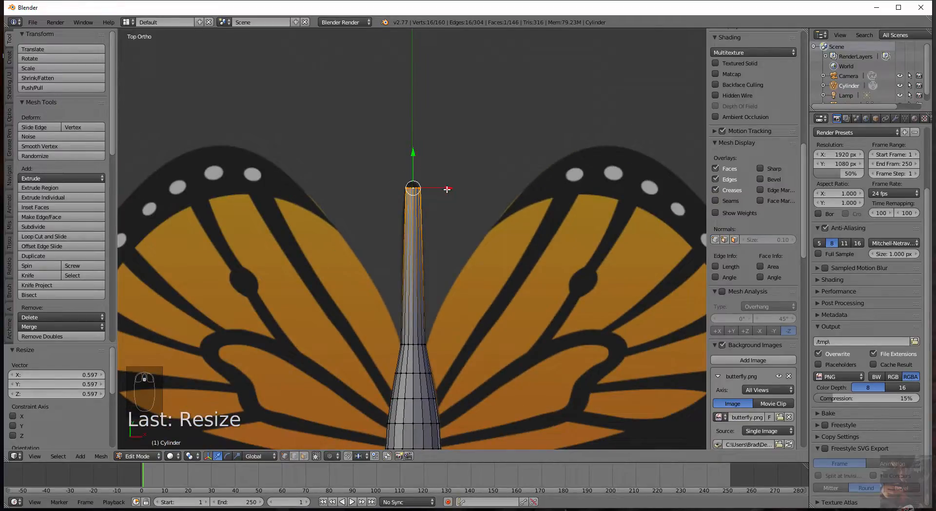
drag(449, 188, 448, 188)
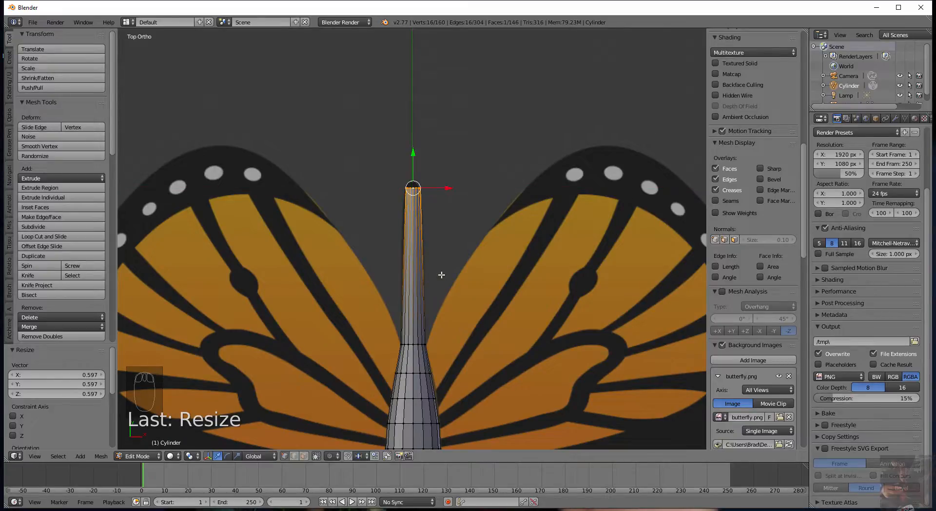
scroll(442, 277, down, 3)
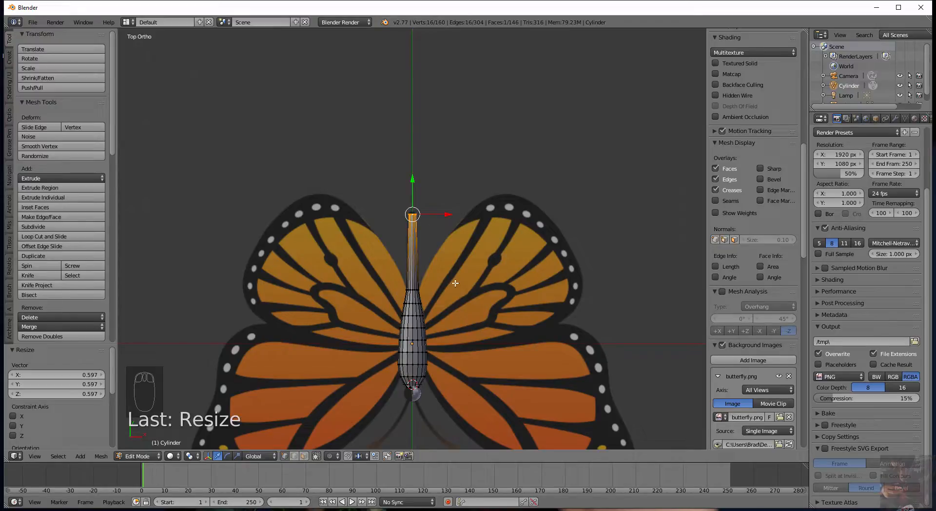
scroll(428, 320, up, 6)
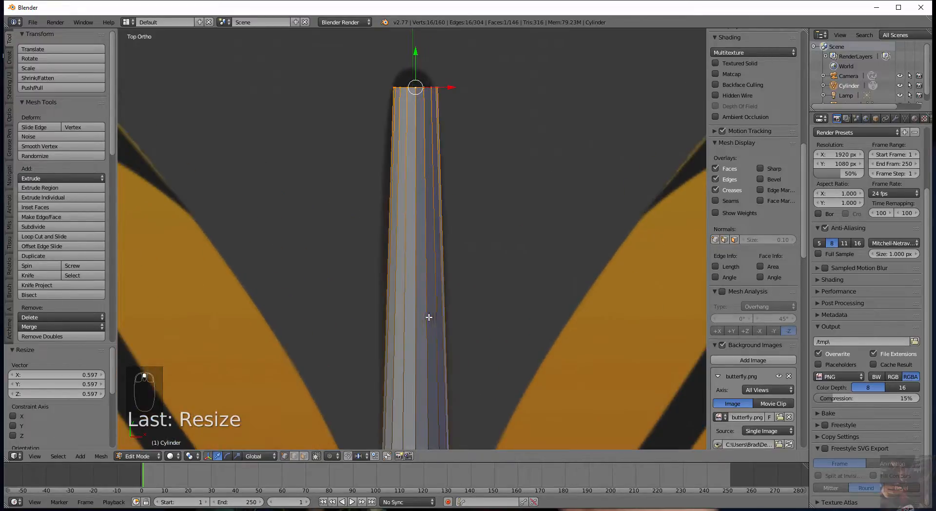
shift+middle_drag(464, 178, 434, 319)
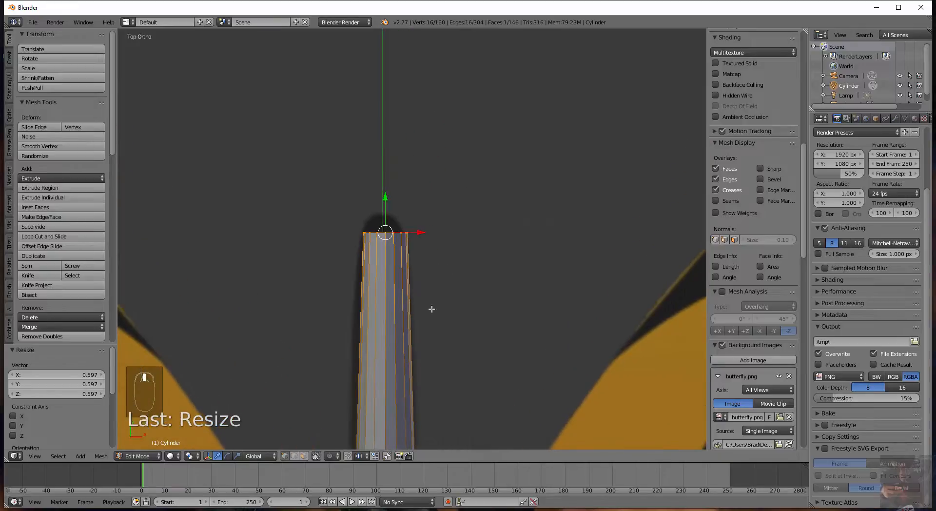
scroll(419, 289, up, 5)
shift+middle_drag(413, 279, 462, 321)
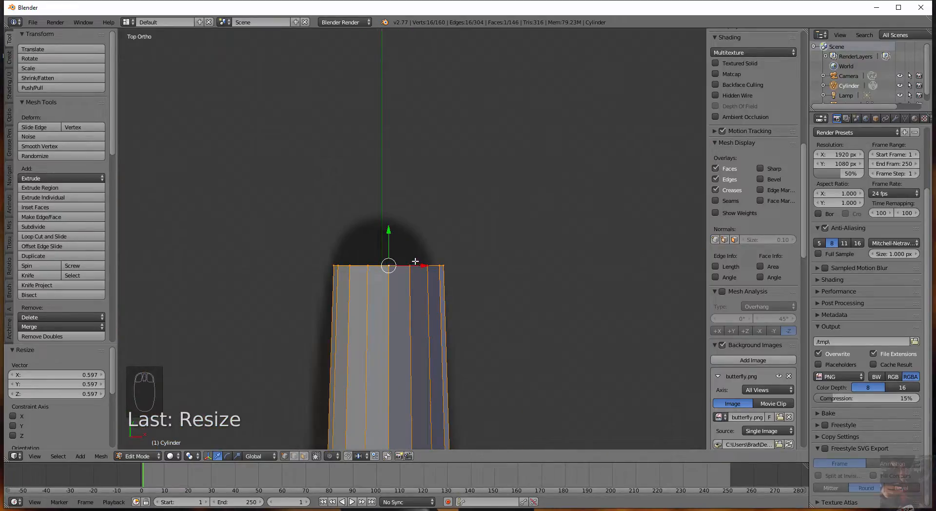
key(s)
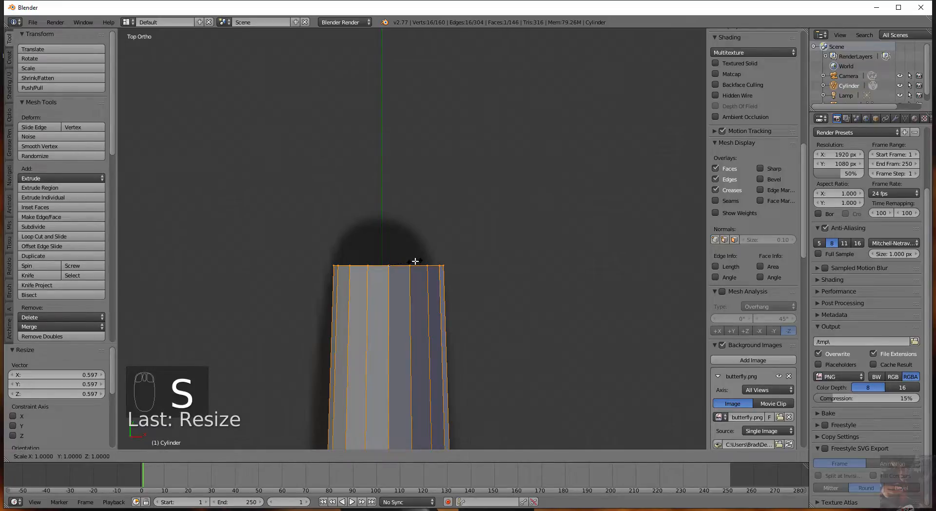
key(y)
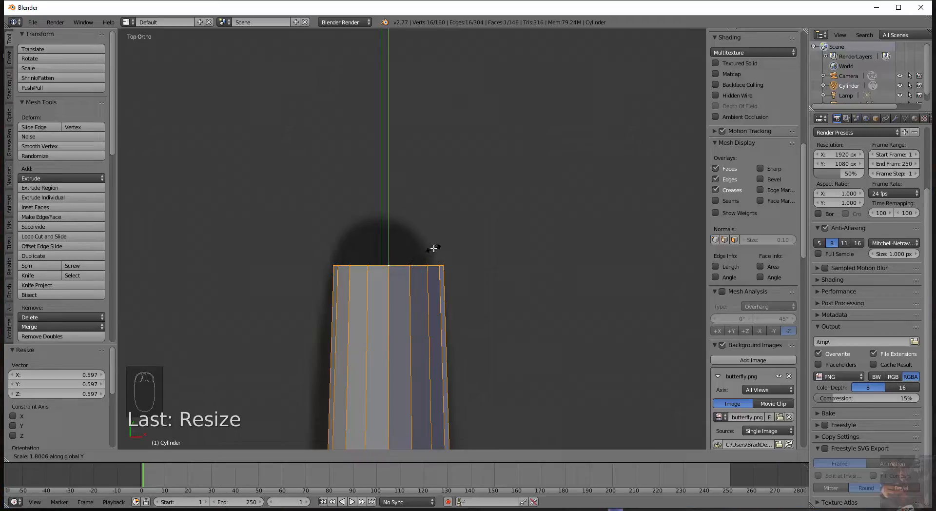
key(Escape)
middle_drag(420, 291, 420, 291)
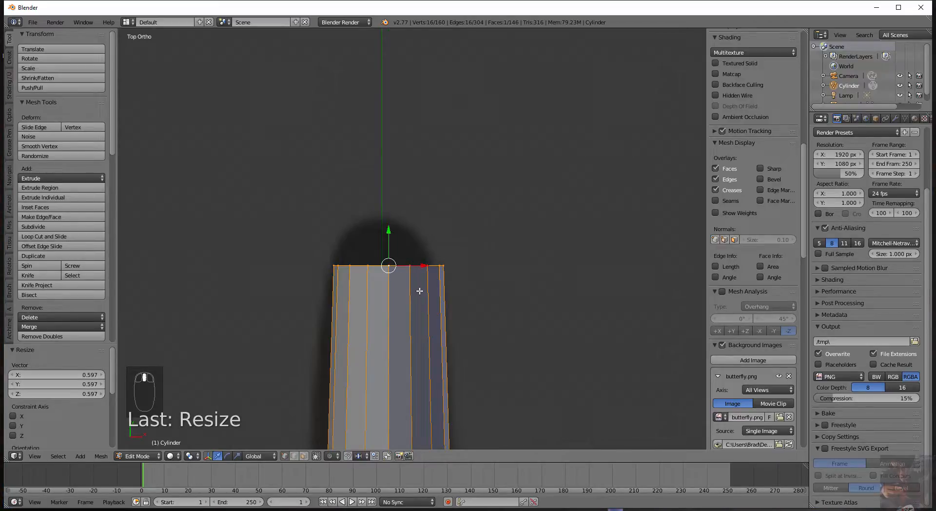
Undo the last scaling of the tail end and scale its end ring uniformly by about 0.502 instead.
key(ctrl+z)
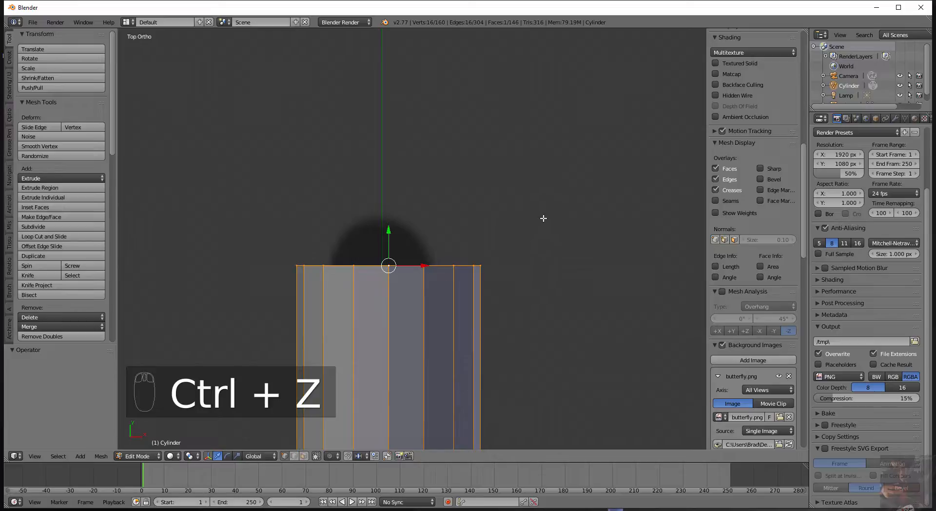
key(s)
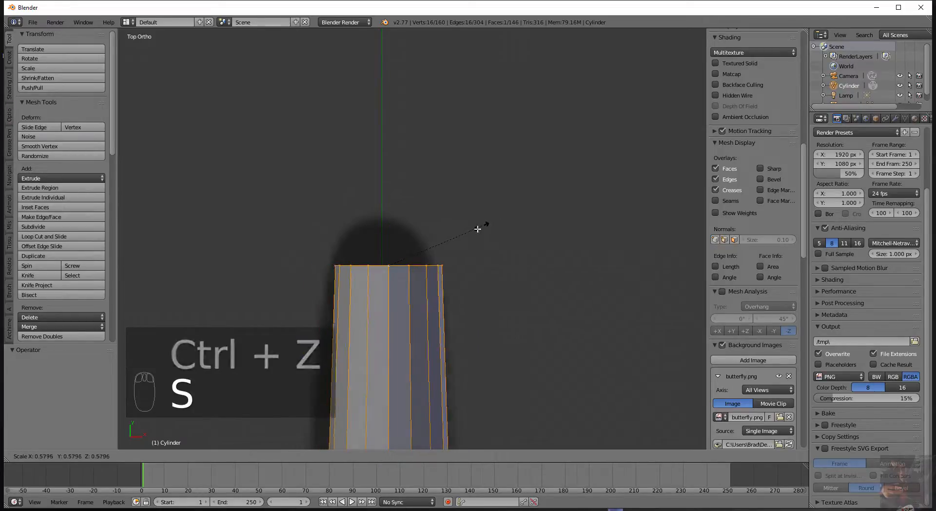
click(469, 230)
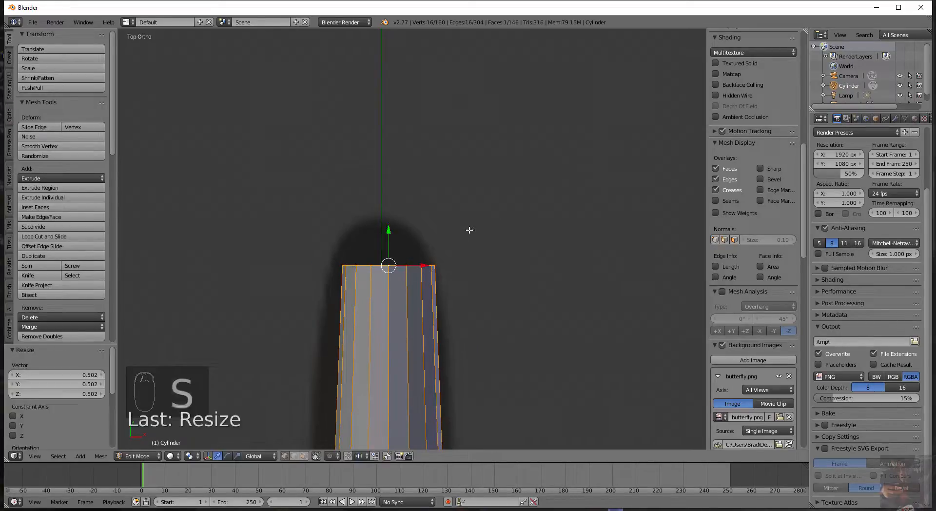
Extrude the tail's end ring about 0.013 along its normal and scale it uniformly by about 0.904 to begin rounding the tip.
key(e)
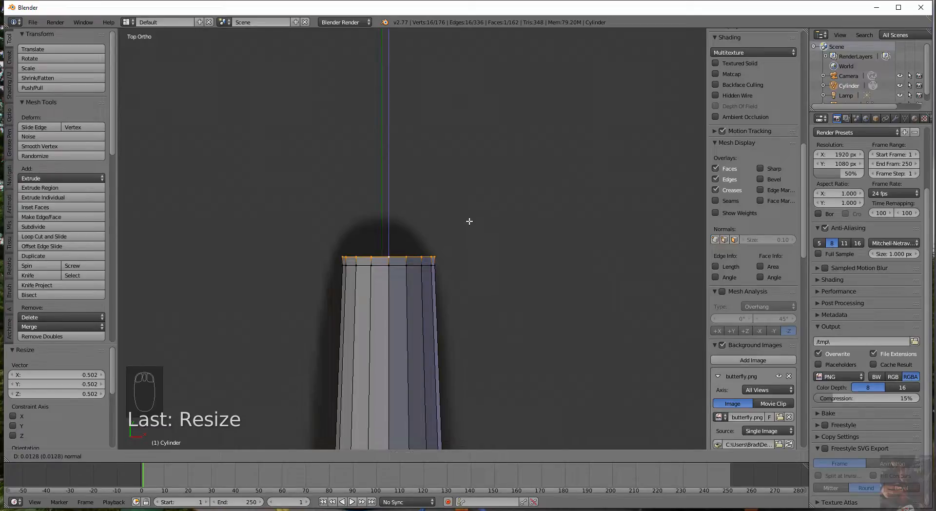
click(469, 221)
key(s)
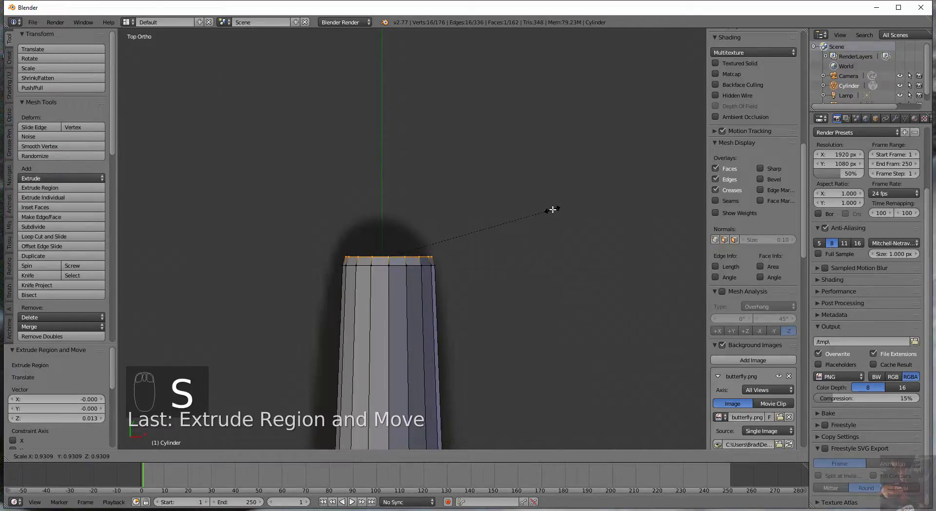
click(547, 211)
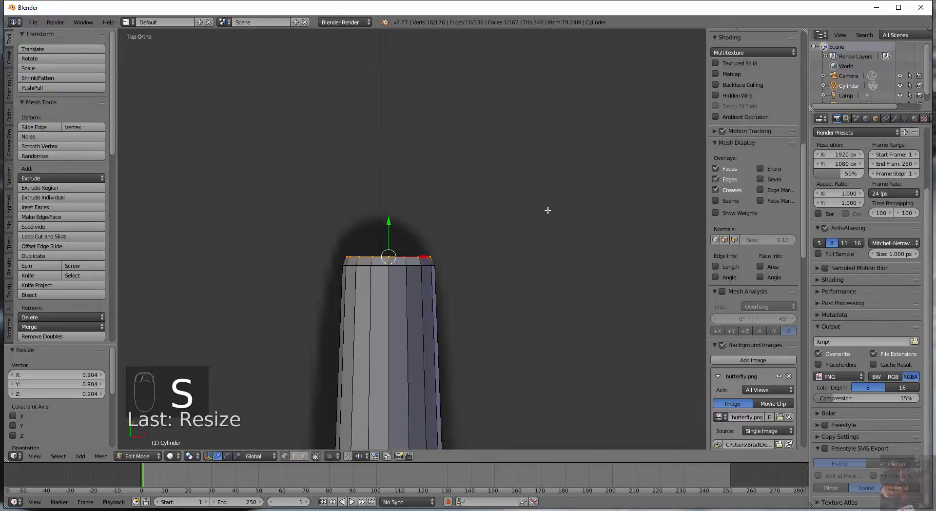
Extrude the tip's end ring another 0.010 or so along its normal and scale it uniformly by about 0.790.
key(e)
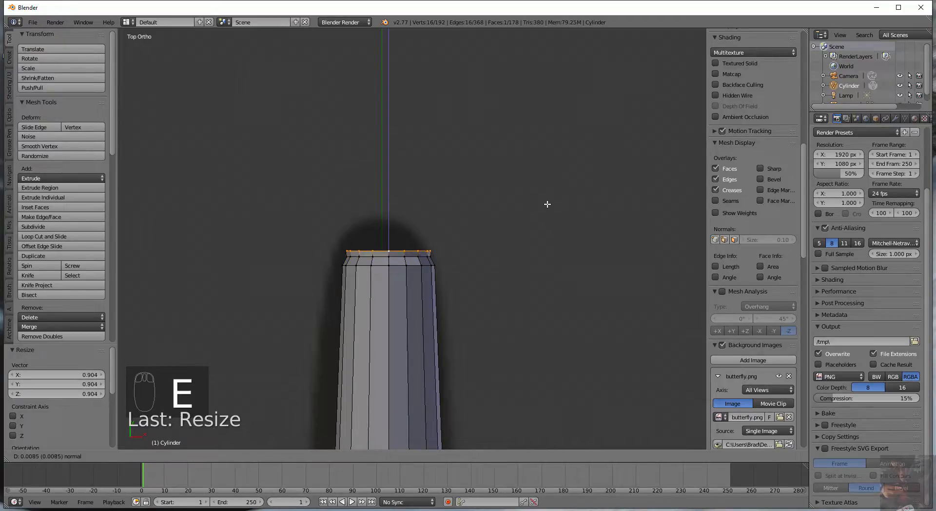
click(547, 203)
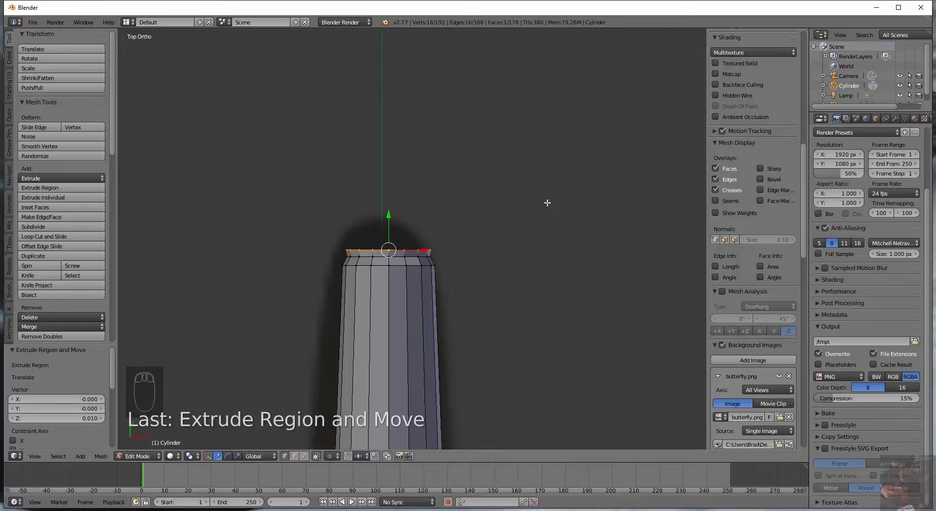
key(s)
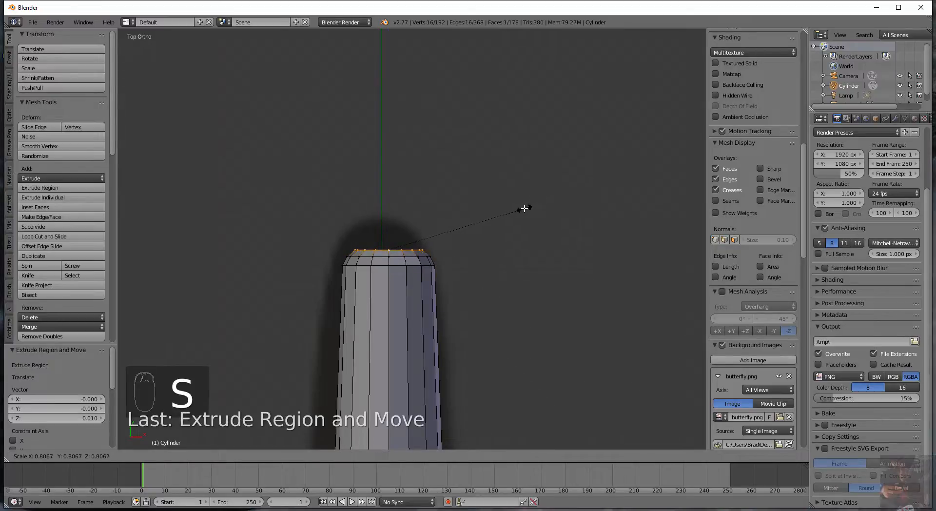
click(523, 209)
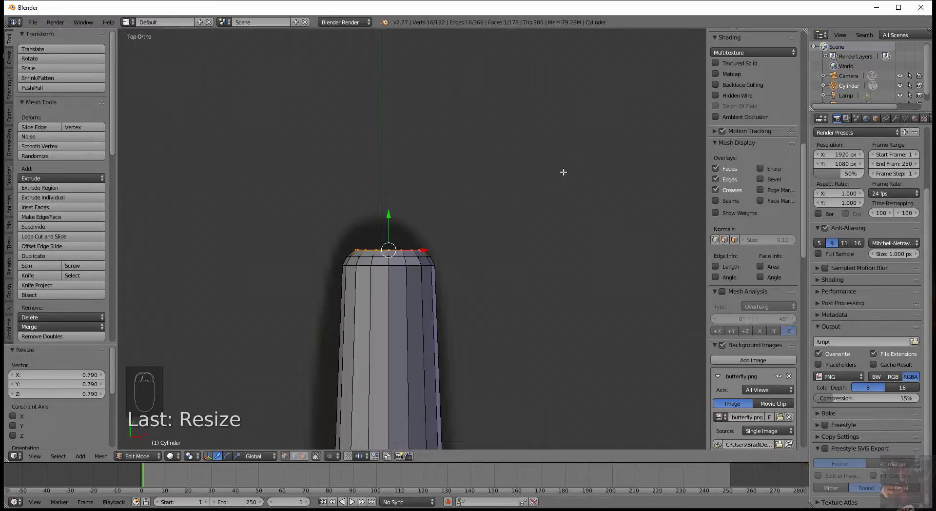
Extrude the abdomen tip's end ring about 0.023 further along its normal, towards the end of the outline.
key(e)
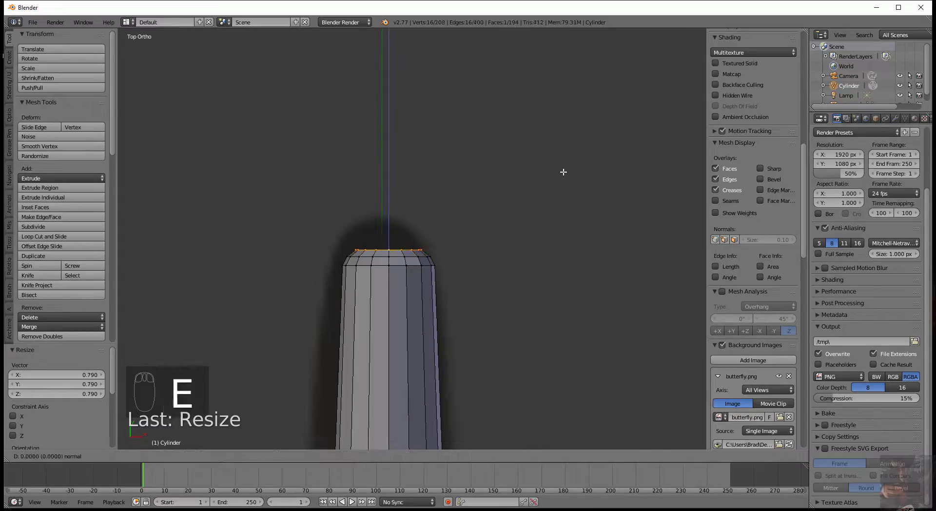
click(565, 156)
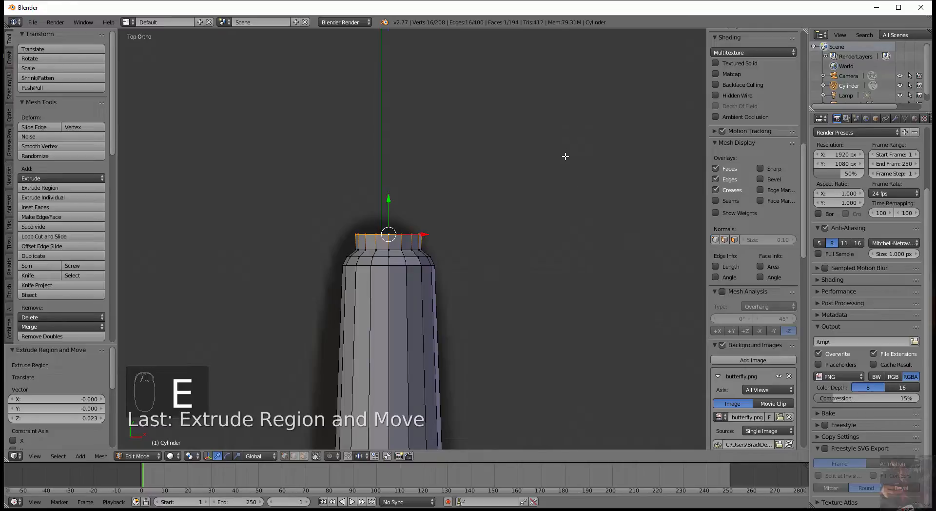
Scale the extruded end ring at the body's narrow tip to about 0.645 and move it by about -0.013 along Y.
key(s)
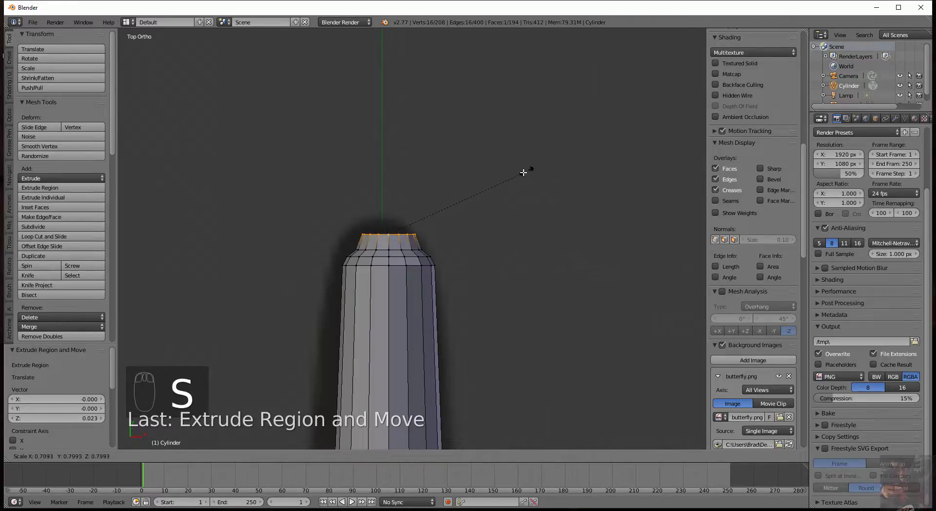
click(501, 179)
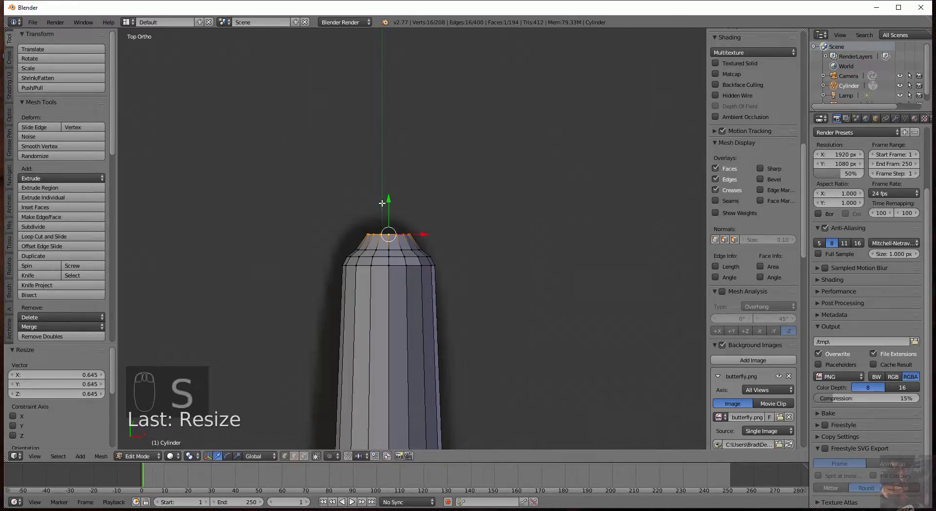
drag(387, 202, 388, 208)
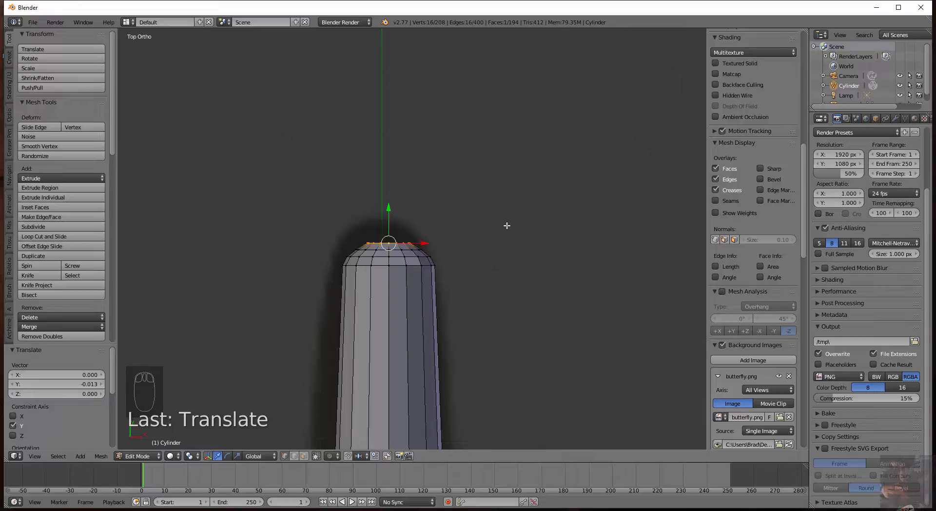
Extrude the tip's end face about 0.009, scale it inward, and move it by about -0.004 along Y.
key(e)
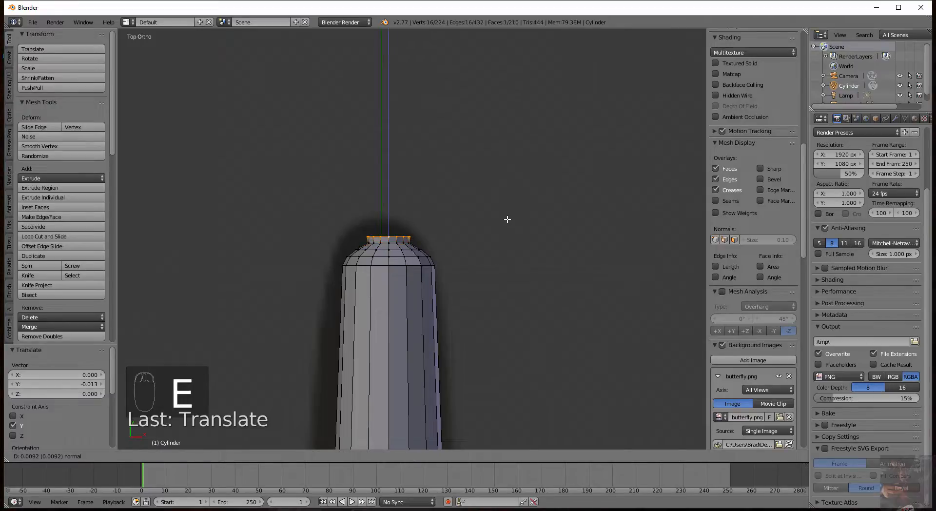
click(506, 218)
key(s)
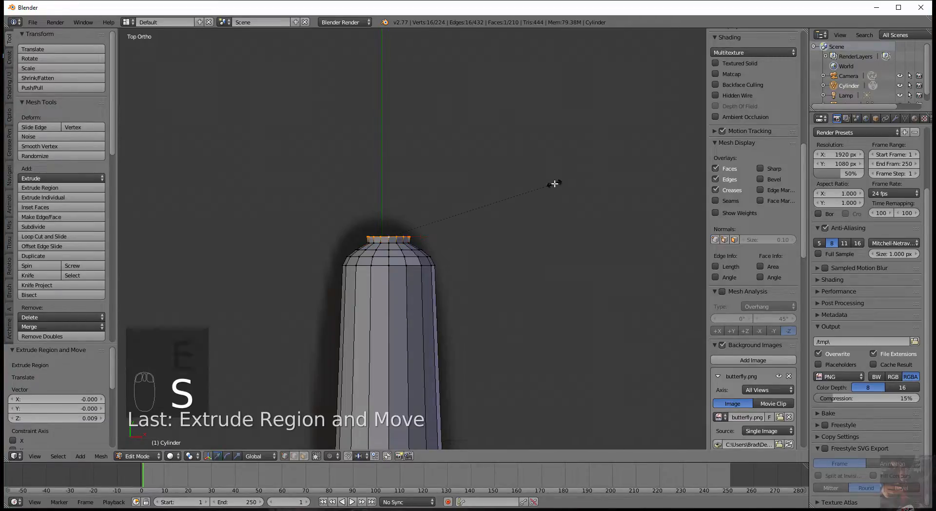
click(491, 203)
drag(389, 199, 390, 204)
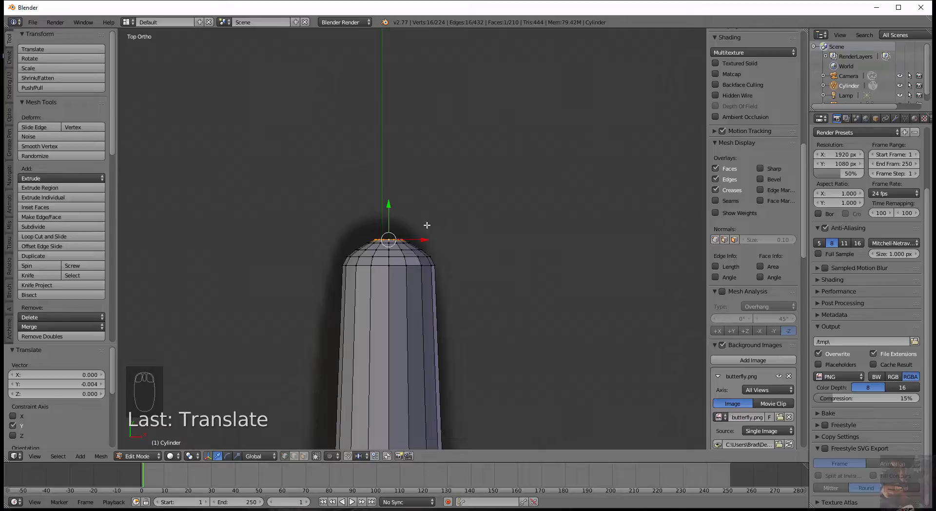
Flatten the rounded tip by adding neighbouring edge rings to the selection one at a time and nudging them slightly back along Y.
alt+shift+right_click(394, 244)
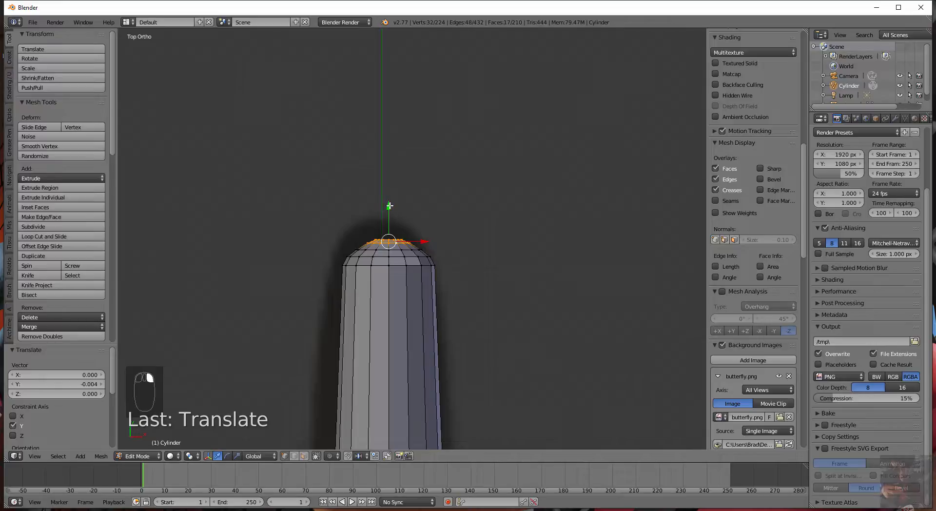
drag(389, 206, 388, 207)
alt+shift+right_click(389, 211)
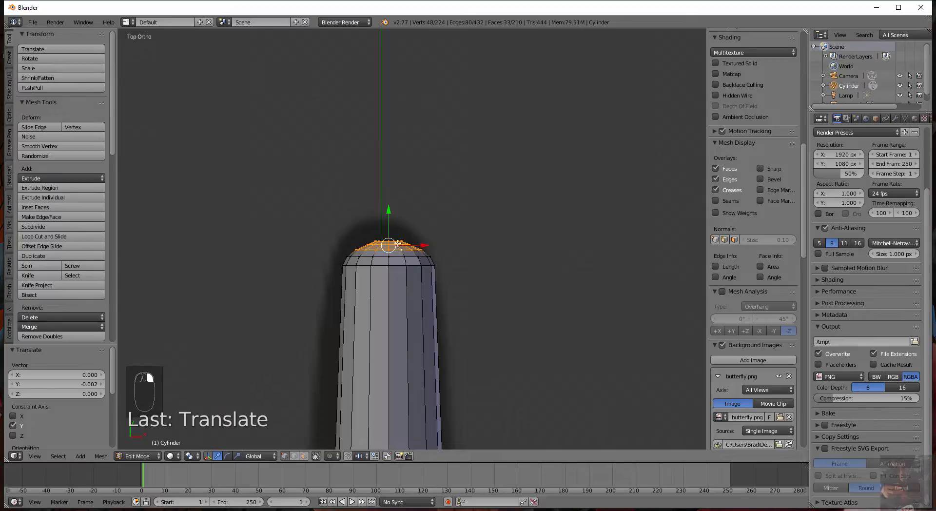
drag(388, 209, 388, 209)
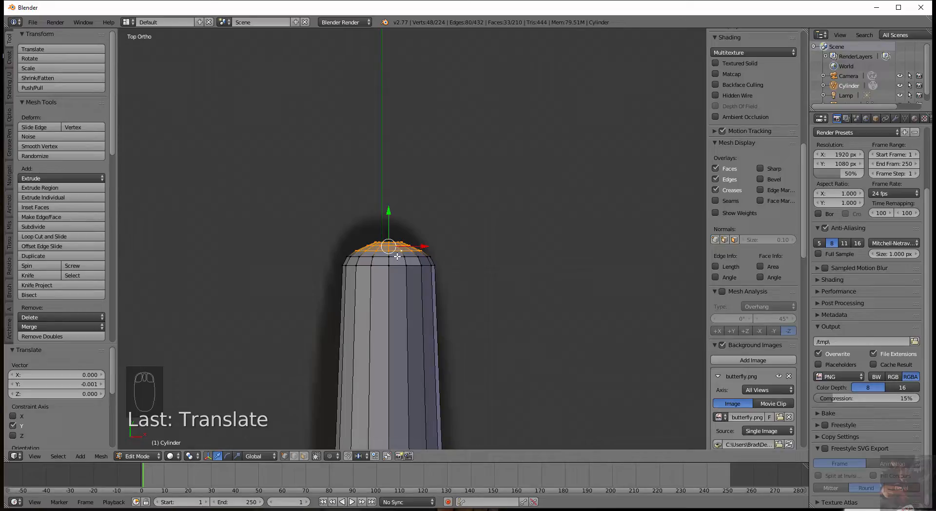
key(ctrl+KP_Add)
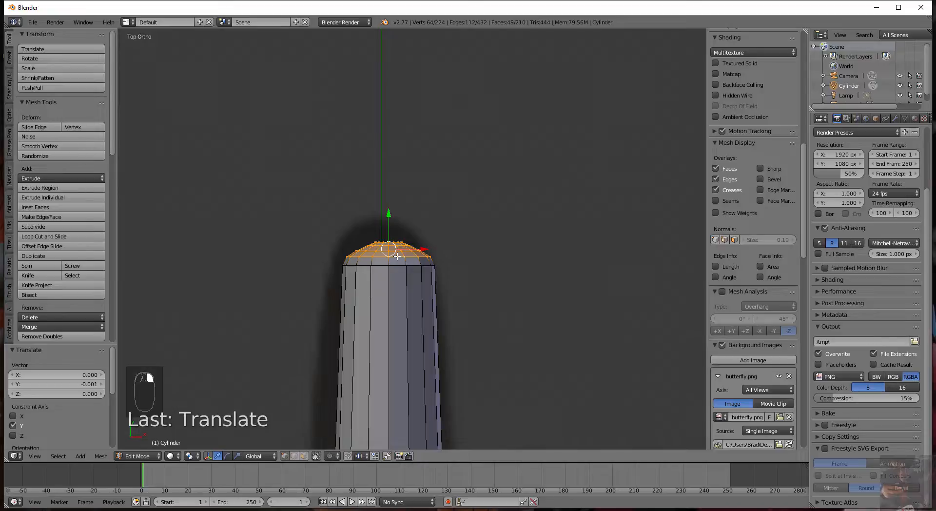
drag(388, 213, 388, 213)
Delete the flat cap face at the very end of the tip.
middle_drag(460, 235, 434, 319)
scroll(382, 244, up, 4)
key(Tab)
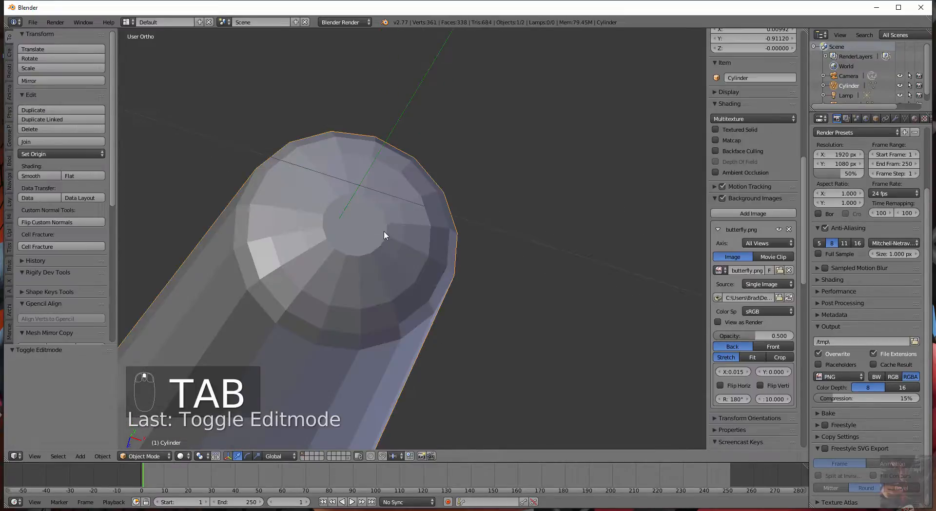
key(Tab)
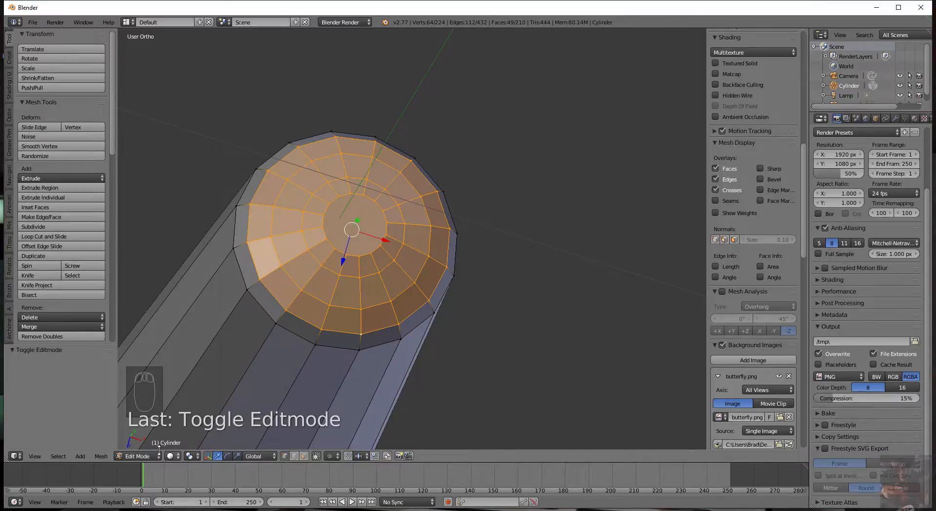
click(304, 455)
right_click(355, 224)
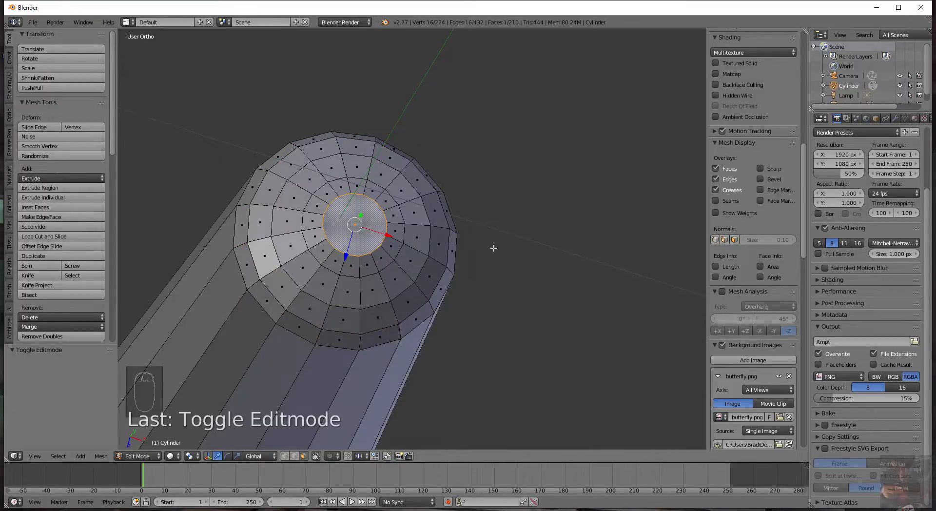
key(x)
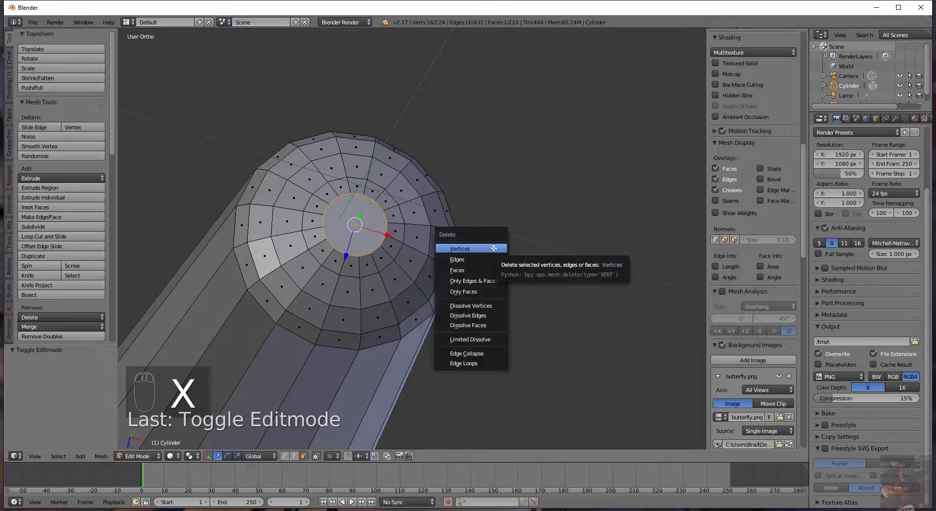
click(492, 270)
Extrude the open edge loop at the tip about 0.001 along Y and scale it to about 0.605.
middle_drag(368, 274, 422, 234)
scroll(376, 308, up, 4)
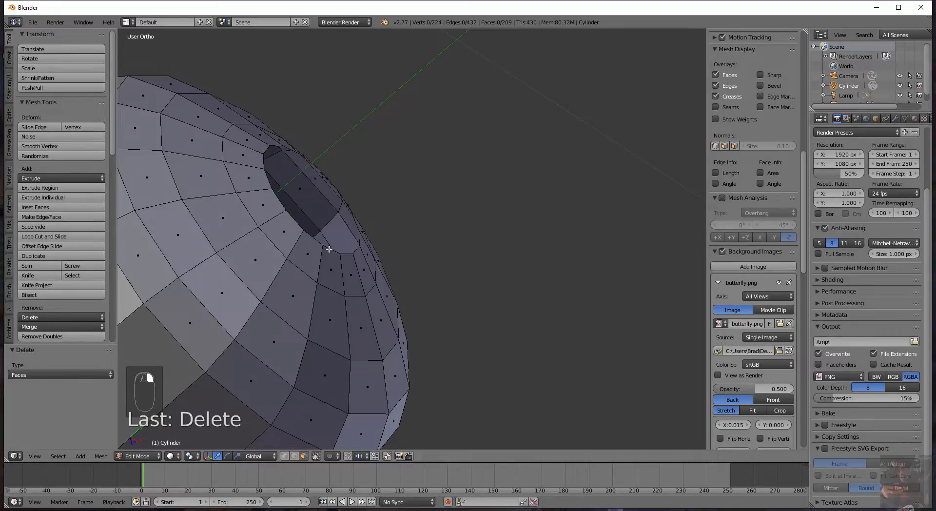
click(294, 457)
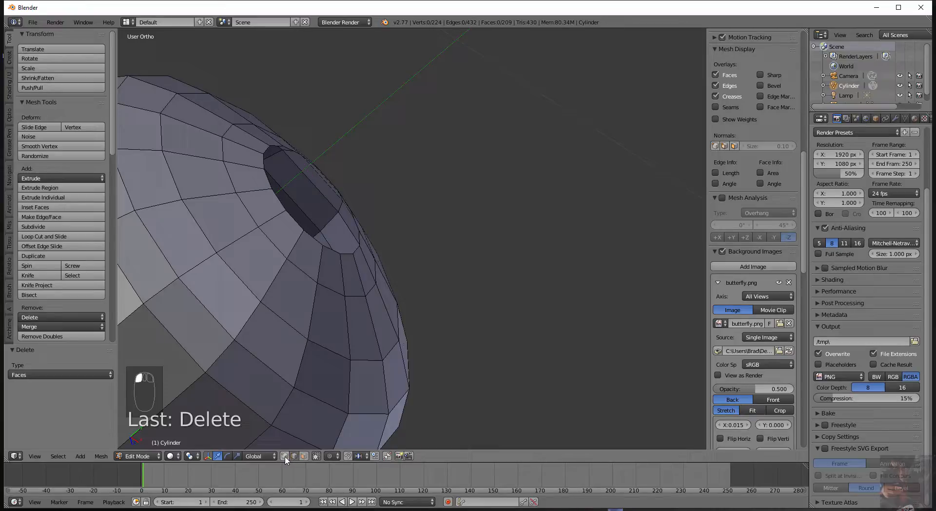
alt+right_click(312, 238)
middle_drag(428, 402, 454, 378)
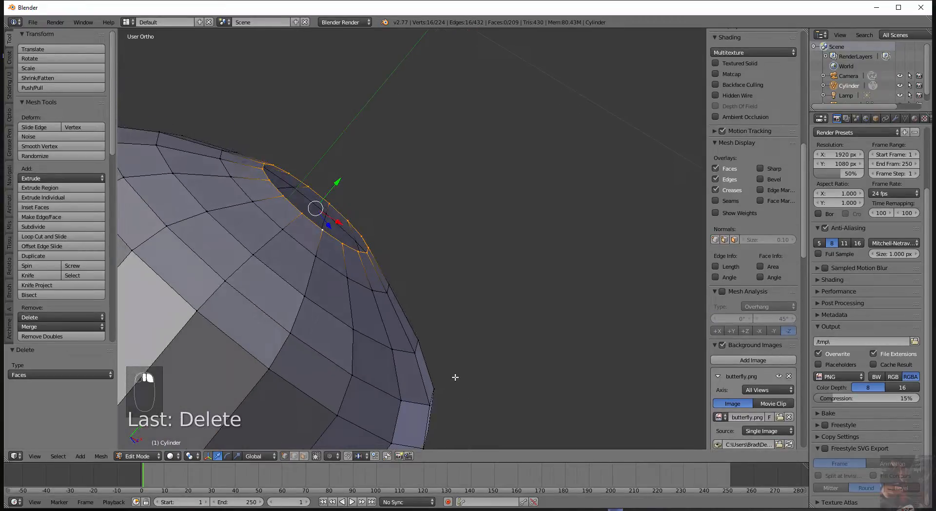
key(KP_7)
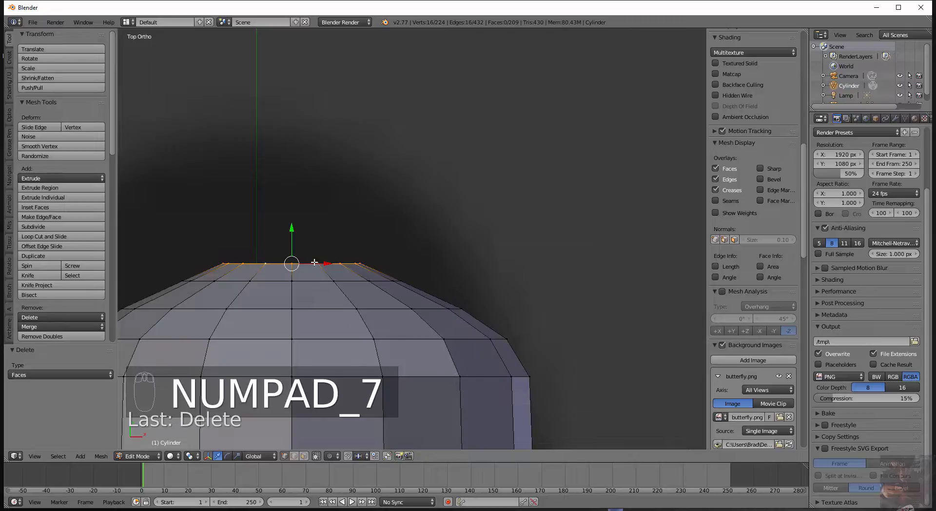
key(e)
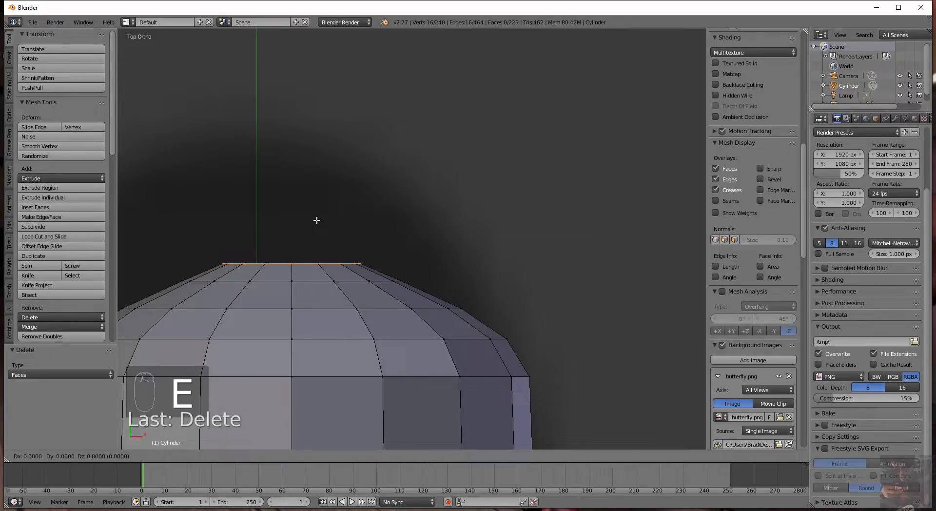
key(y)
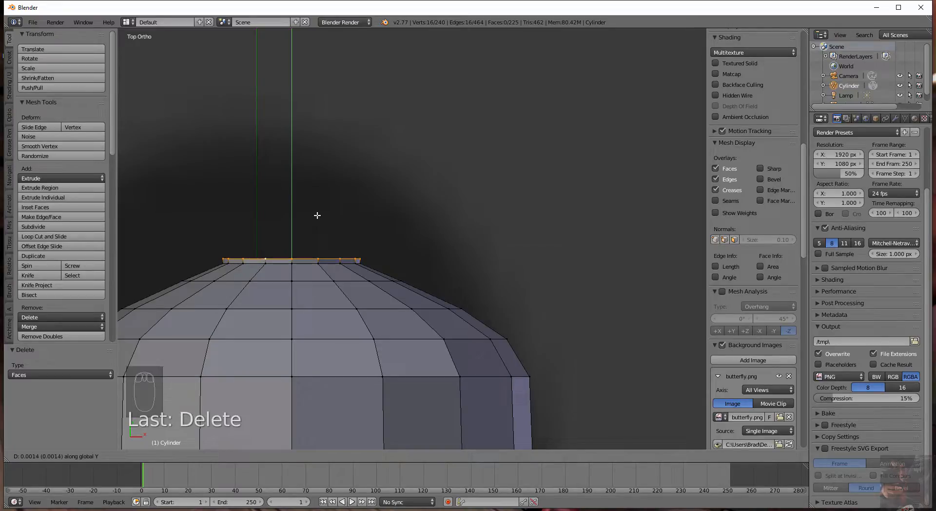
click(318, 215)
key(s)
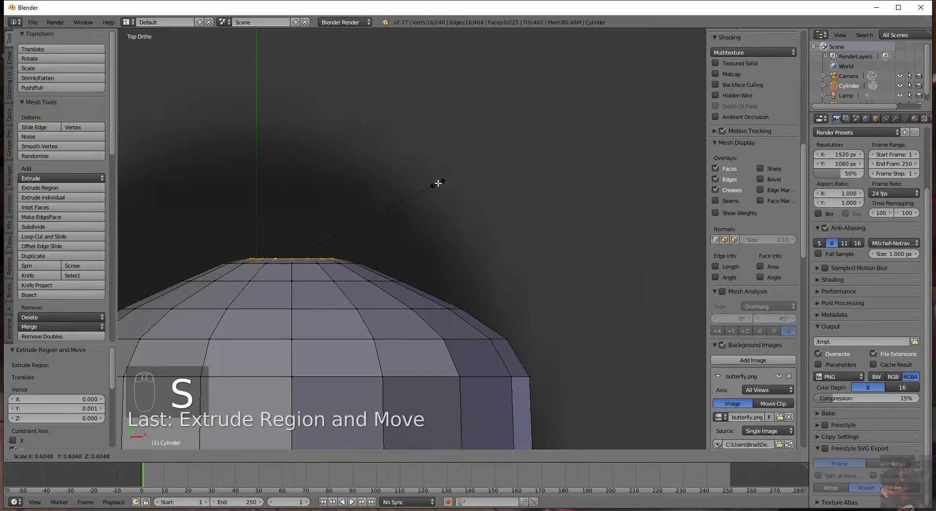
click(437, 184)
Extrude the hole's rim another 0.001 along Y, scale it to about 0.52, and move it back about 0.0008 along Y.
scroll(453, 232, down, 3)
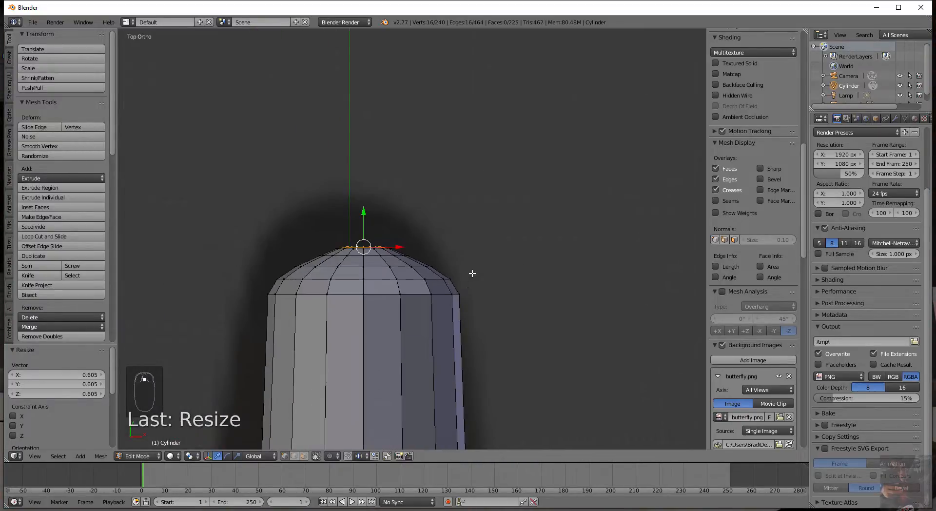
middle_drag(472, 273, 379, 296)
scroll(380, 296, up, 4)
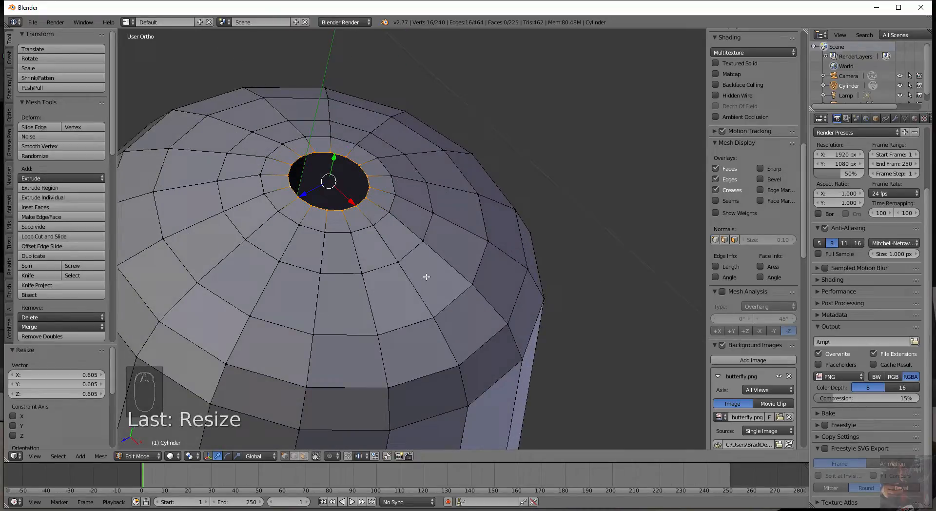
key(KP_7)
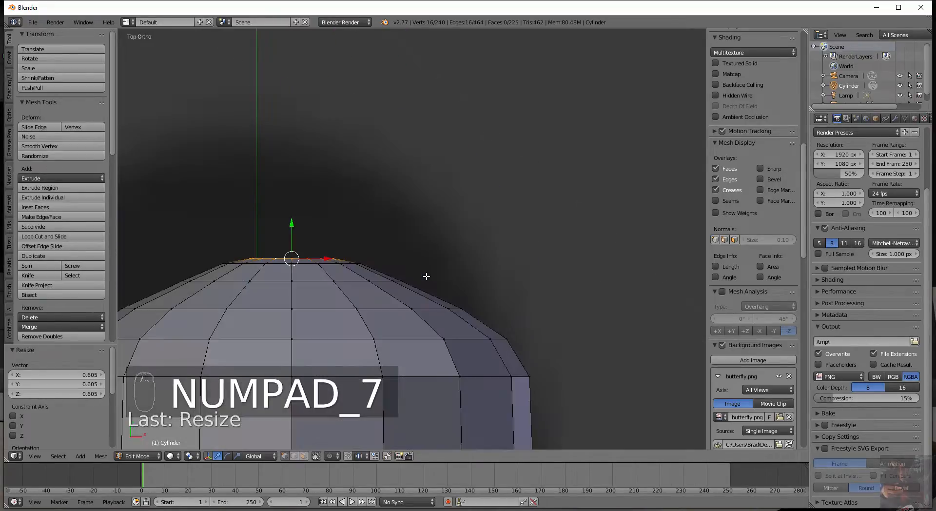
key(e)
key(y)
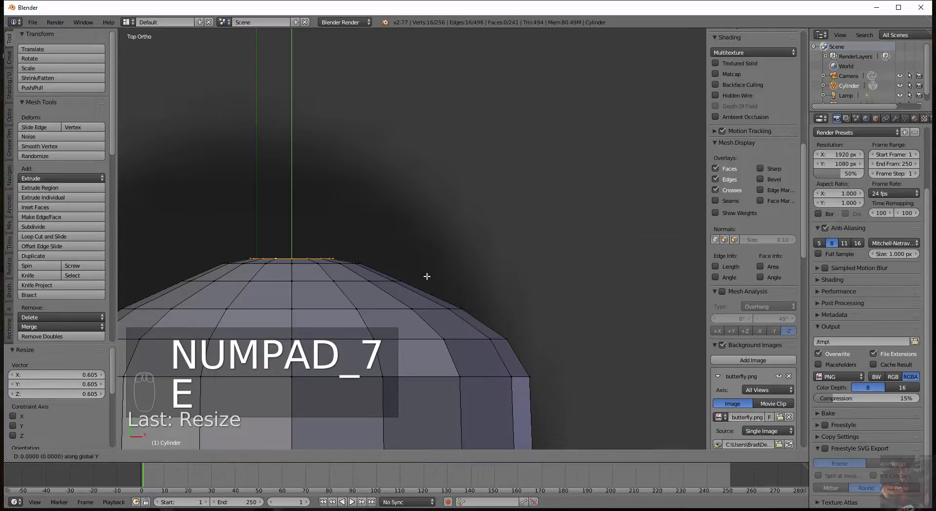
click(427, 271)
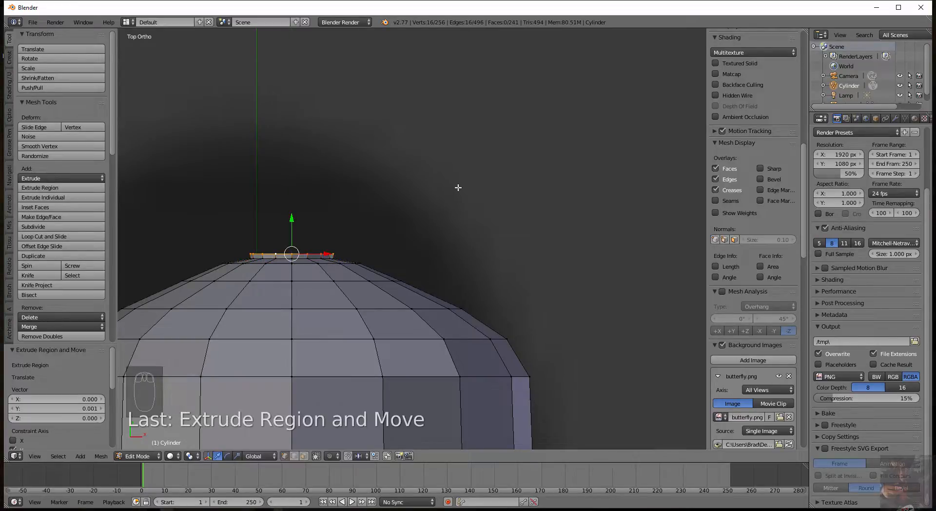
key(s)
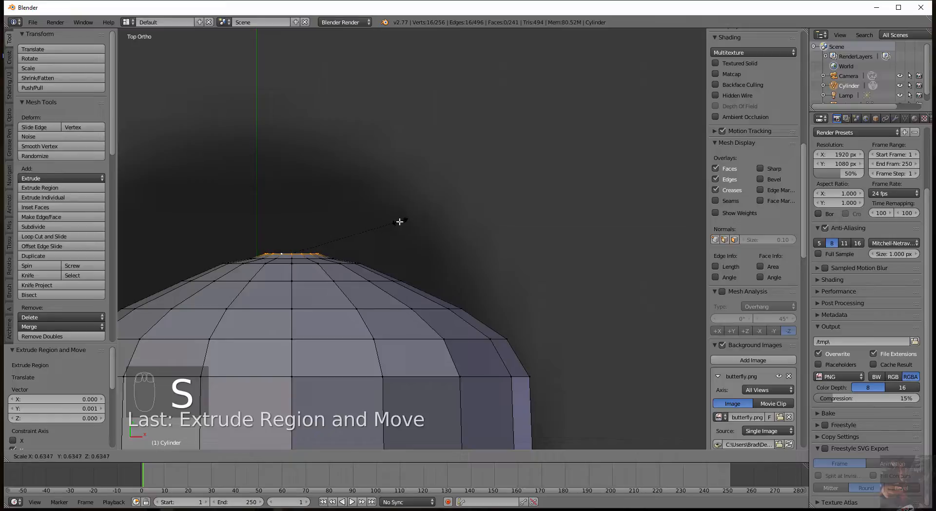
click(381, 229)
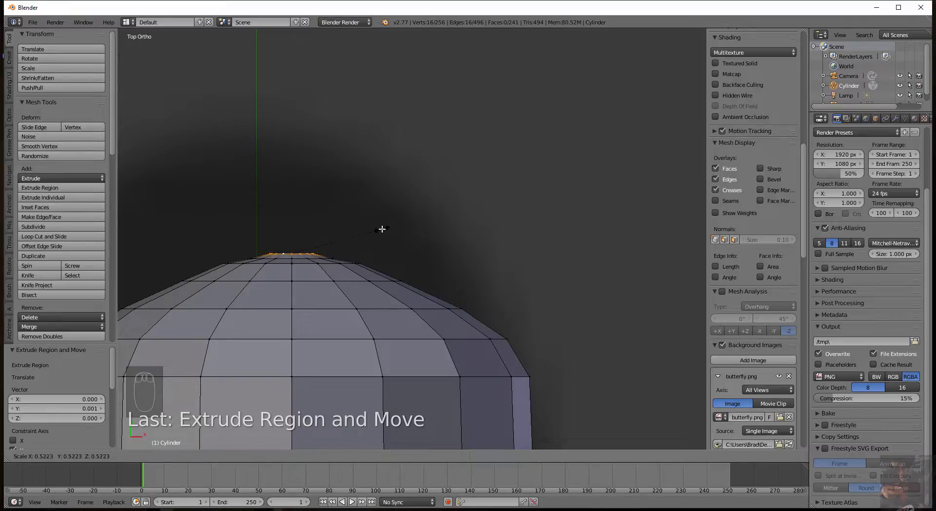
drag(292, 215, 292, 217)
Examine the small opening at the narrow tip and the opposite head end of the butterfly body.
middle_drag(389, 246, 362, 345)
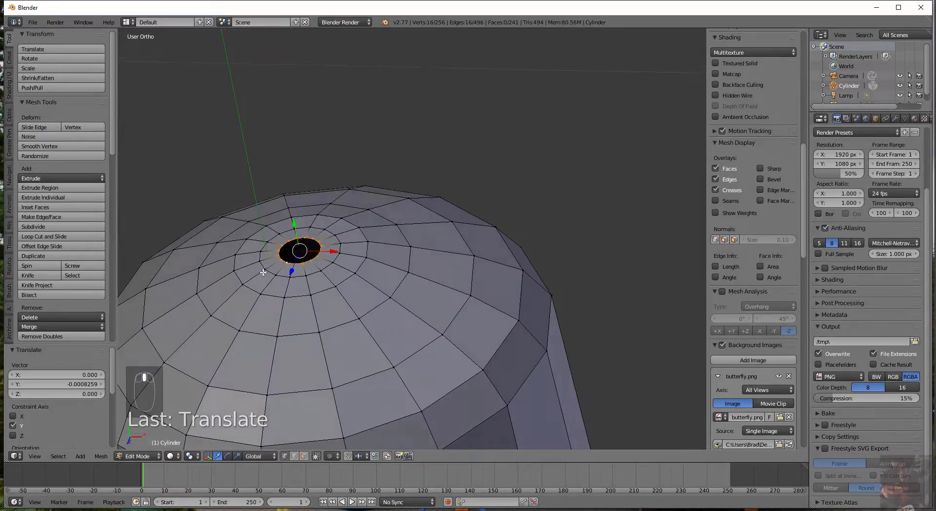
scroll(264, 273, up, 4)
shift+middle_drag(271, 264, 382, 286)
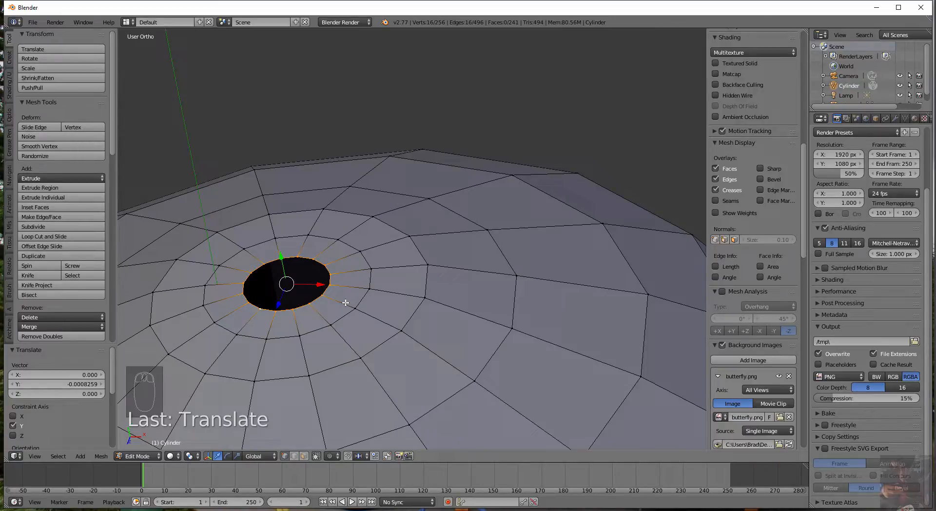
key(KP_7)
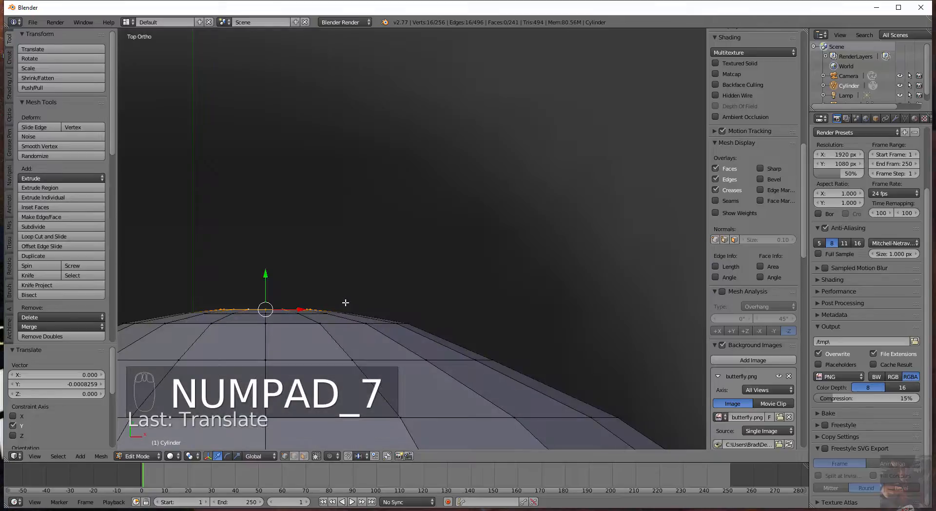
scroll(340, 244, down, 10)
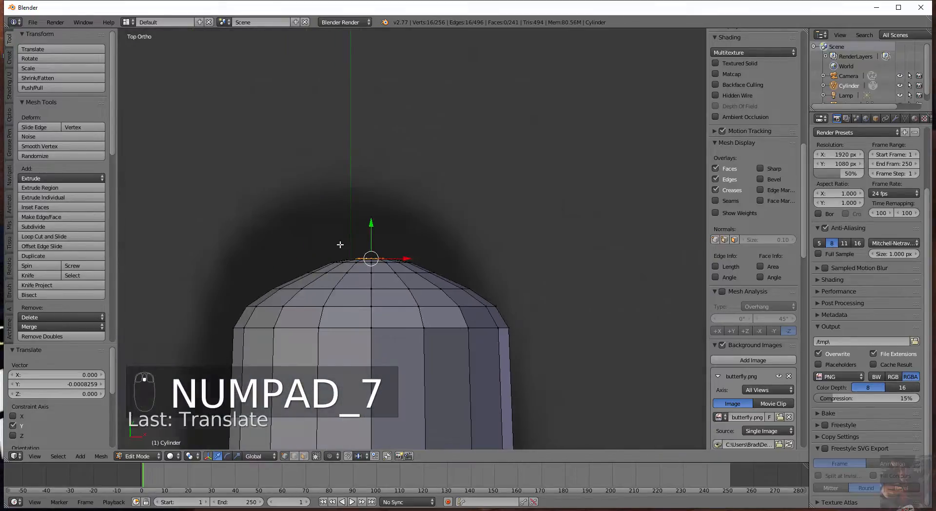
scroll(449, 267, down, 8)
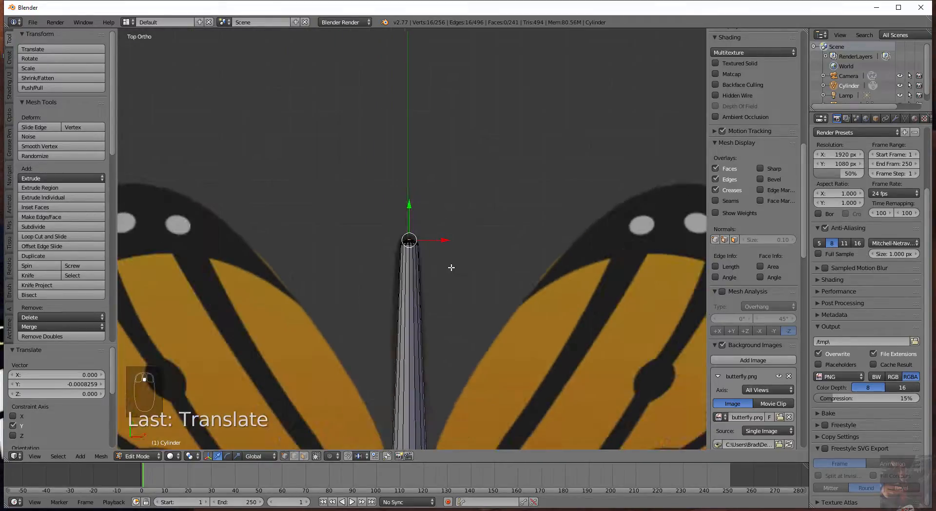
shift+middle_drag(448, 391, 421, 148)
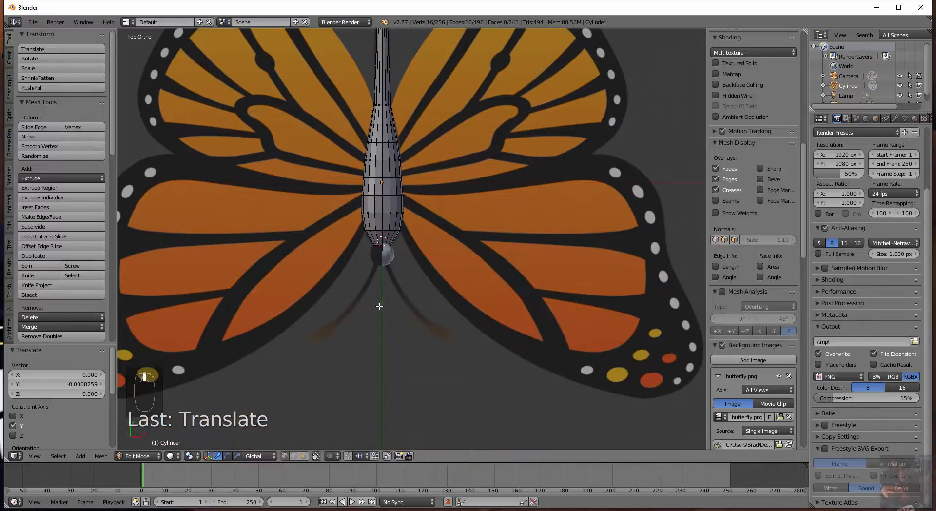
middle_drag(378, 307, 410, 103)
scroll(384, 298, up, 4)
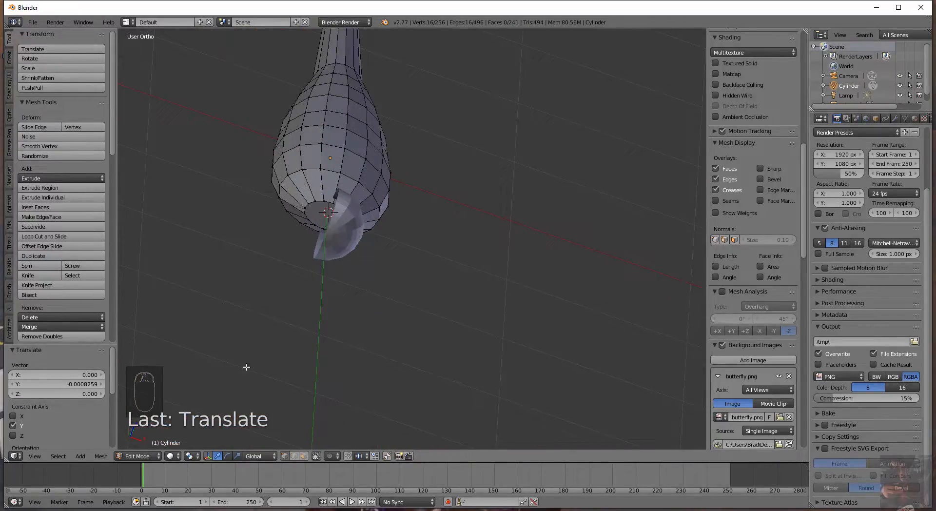
Delete the flat cap face at the body's wide end, beside the head.
click(303, 455)
scroll(307, 329, up, 5)
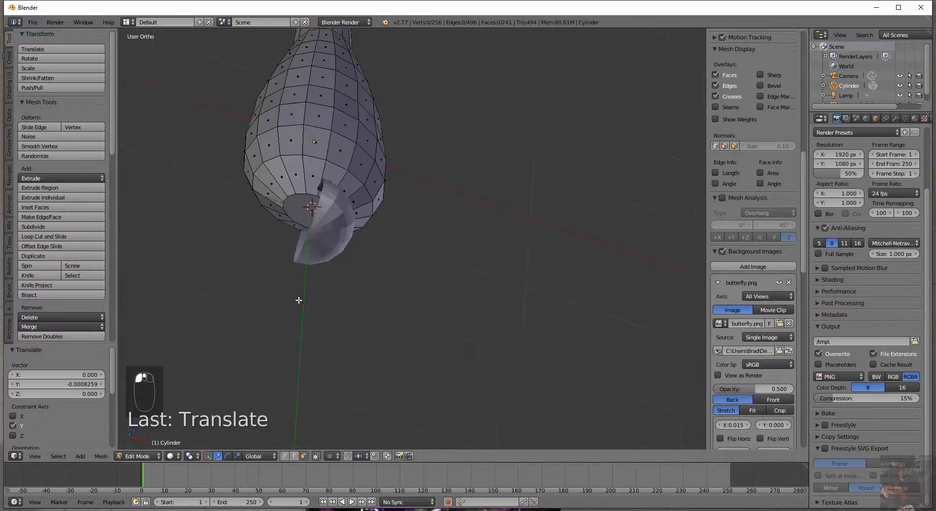
right_click(203, 180)
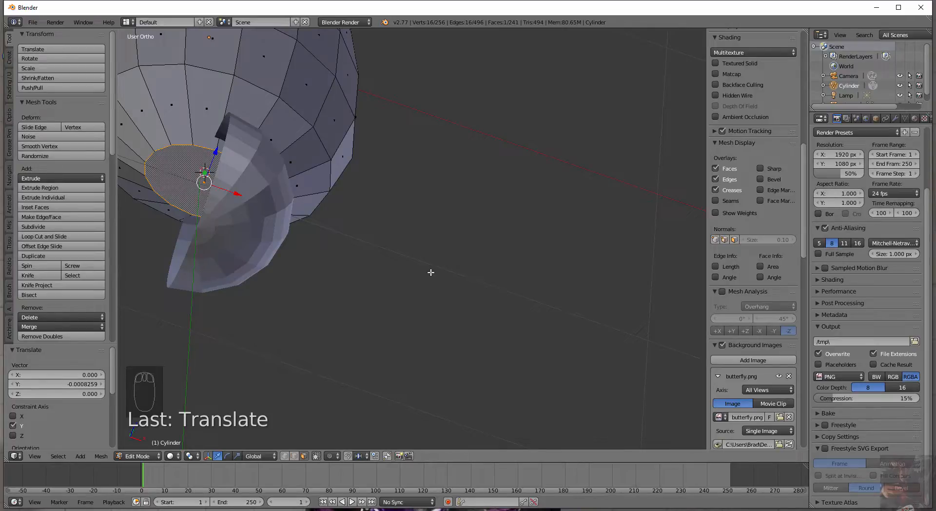
key(x)
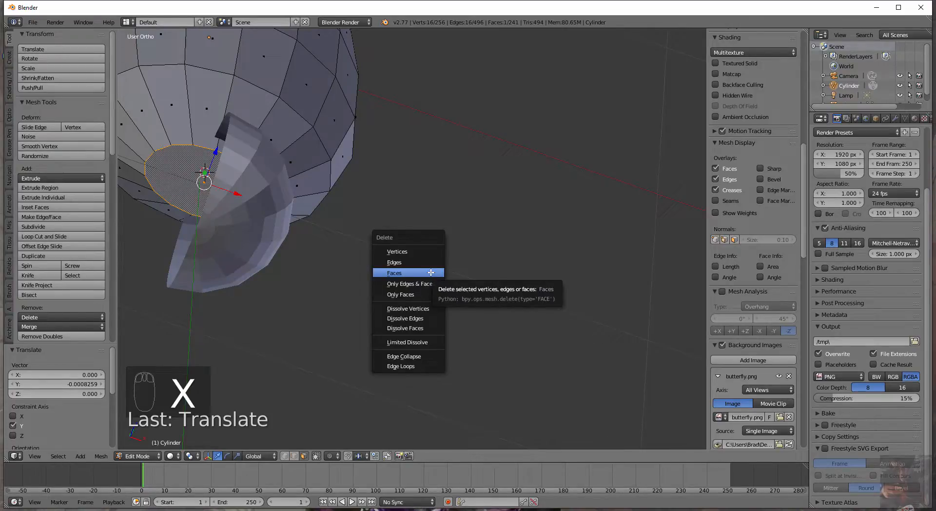
click(431, 271)
middle_drag(251, 268, 291, 330)
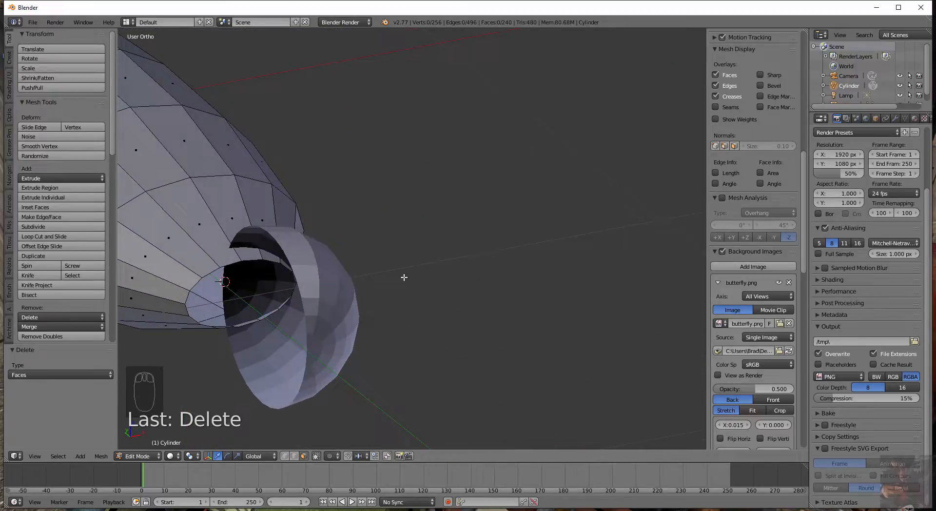
middle_drag(404, 277, 372, 255)
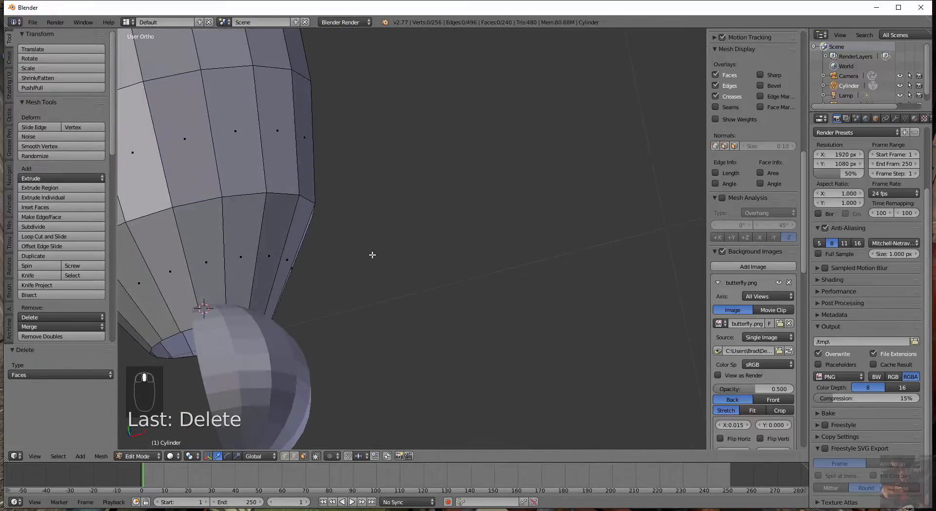
Show the body in wireframe from the top orthographic view with vertex selection active.
key(KP_7)
scroll(373, 254, down, 8)
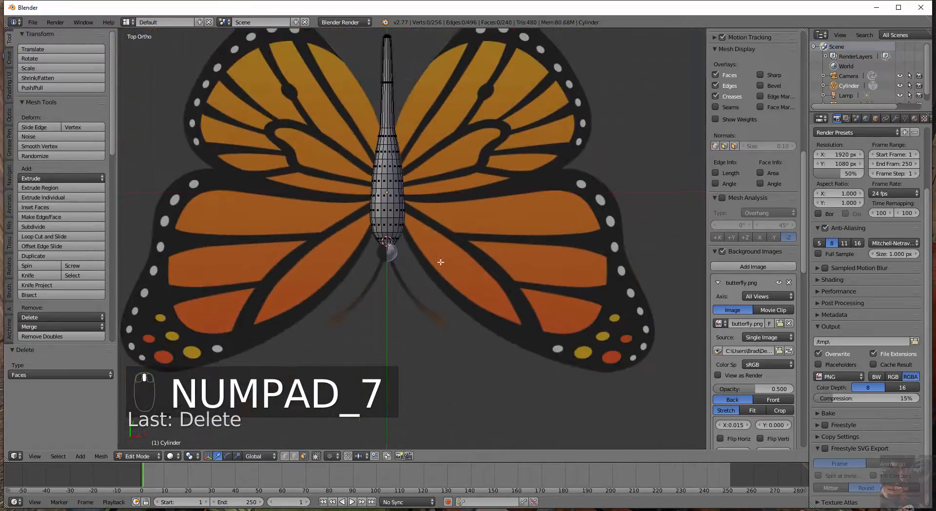
scroll(439, 261, down, 1)
scroll(434, 242, up, 4)
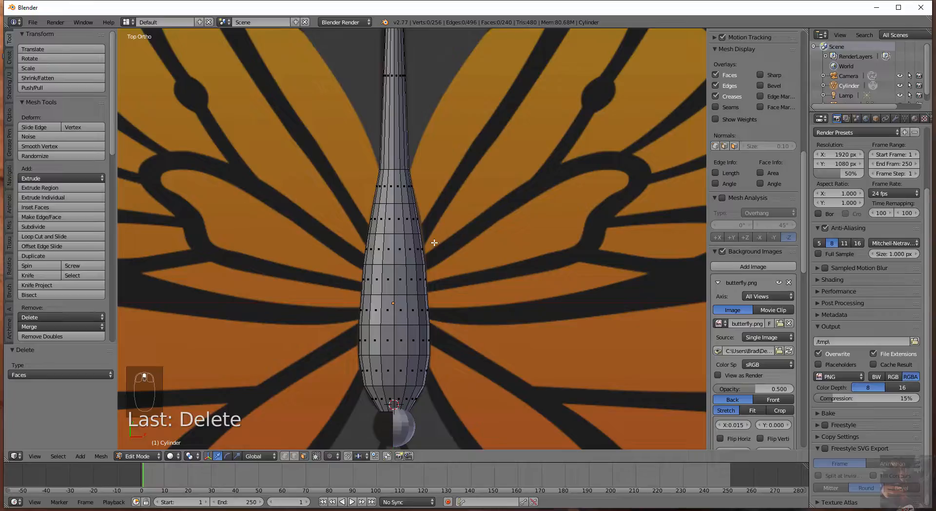
click(285, 458)
key(z)
scroll(497, 341, up, 3)
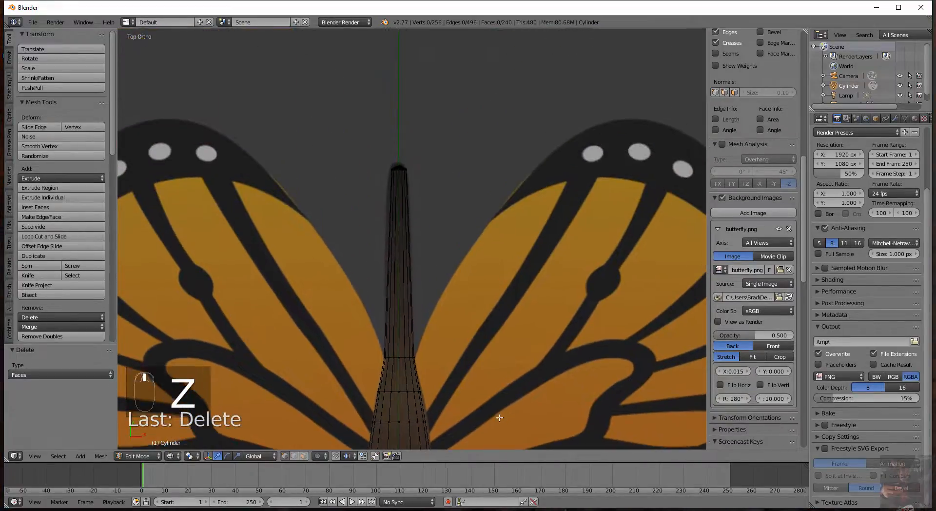
scroll(364, 140, up, 6)
shift+middle_drag(360, 117, 388, 432)
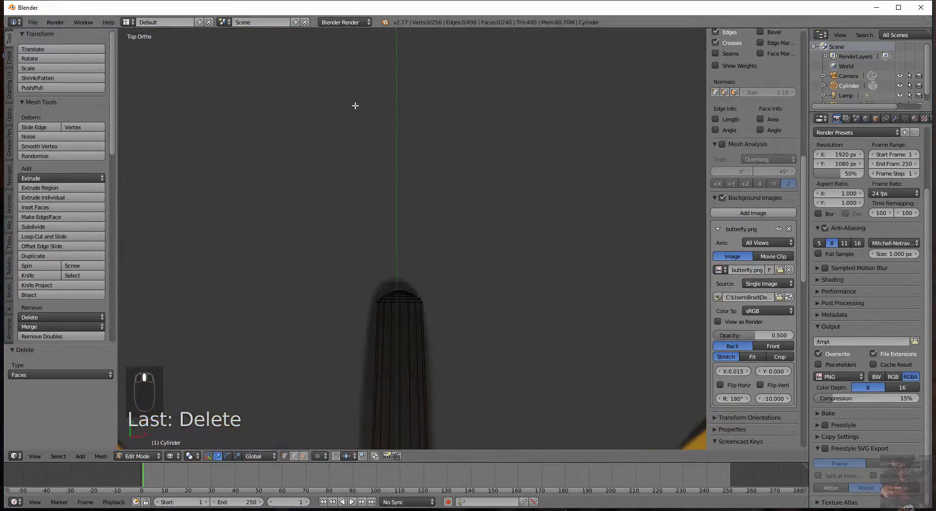
scroll(378, 213, up, 3)
scroll(363, 296, down, 3)
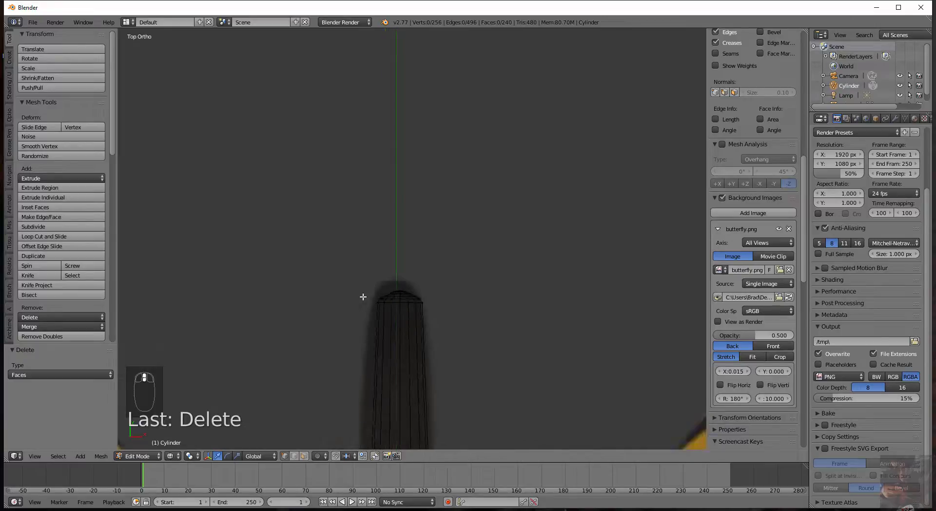
Select all vertices in the left half of the body, from the narrow tip to the head end, and delete them.
key(b)
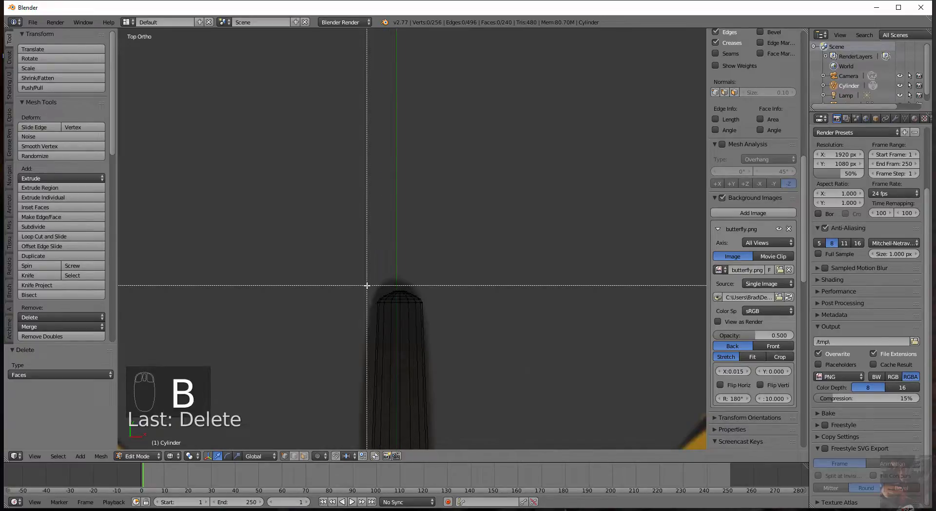
drag(367, 285, 398, 322)
shift+middle_drag(460, 275, 442, 286)
scroll(450, 368, down, 3)
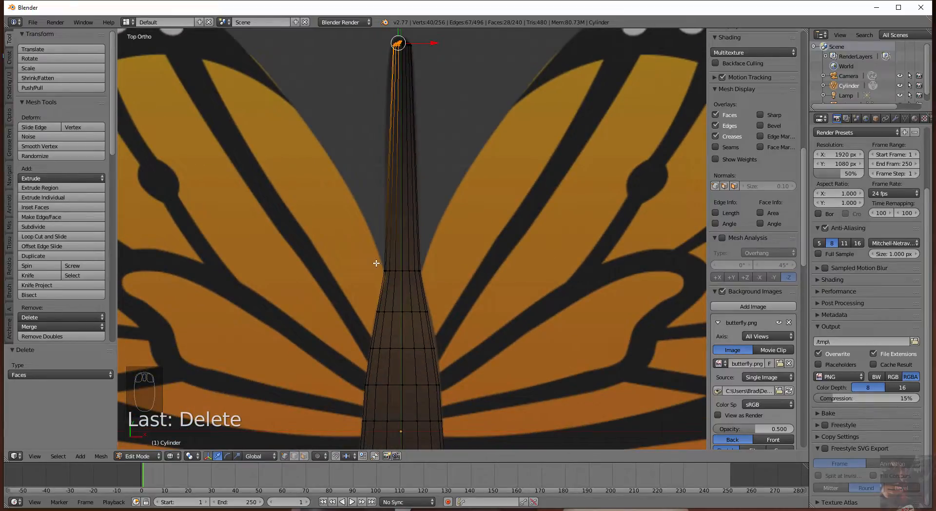
shift+middle_drag(491, 302, 564, 104)
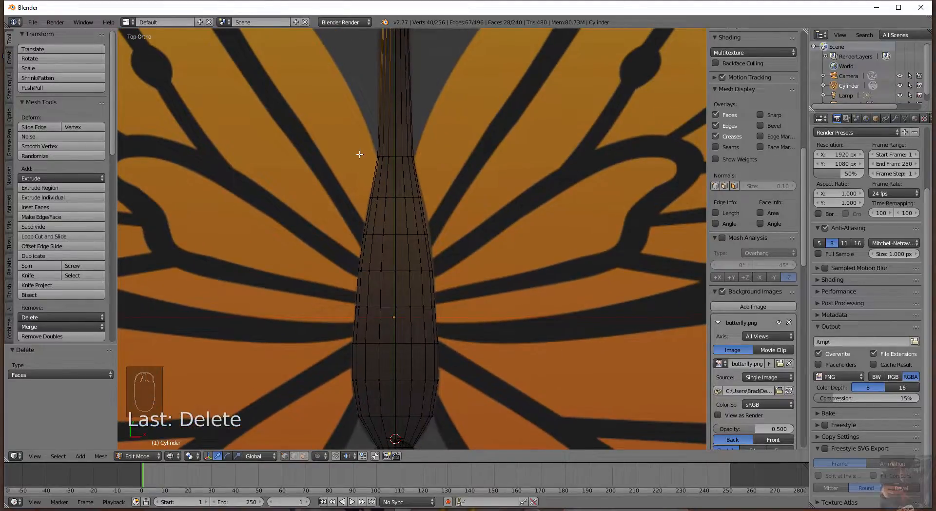
key(b)
drag(359, 152, 391, 453)
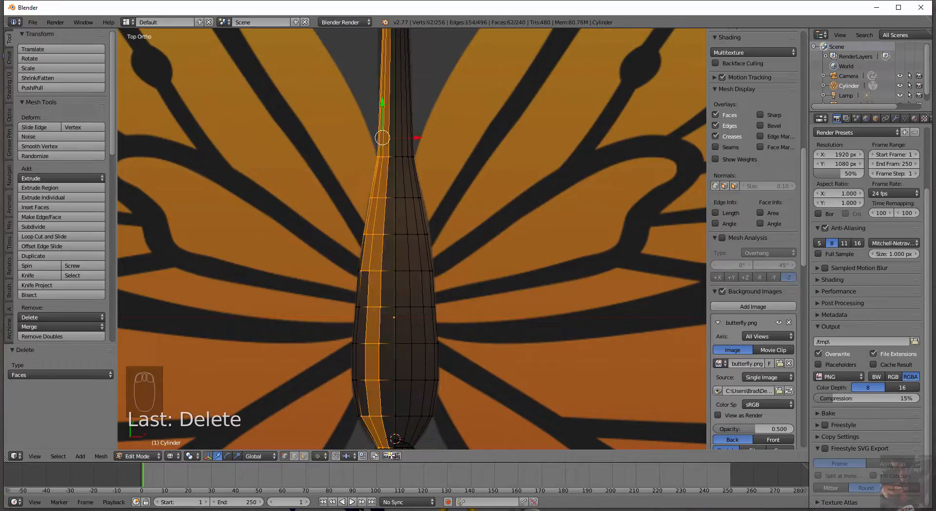
shift+middle_drag(546, 266, 583, 114)
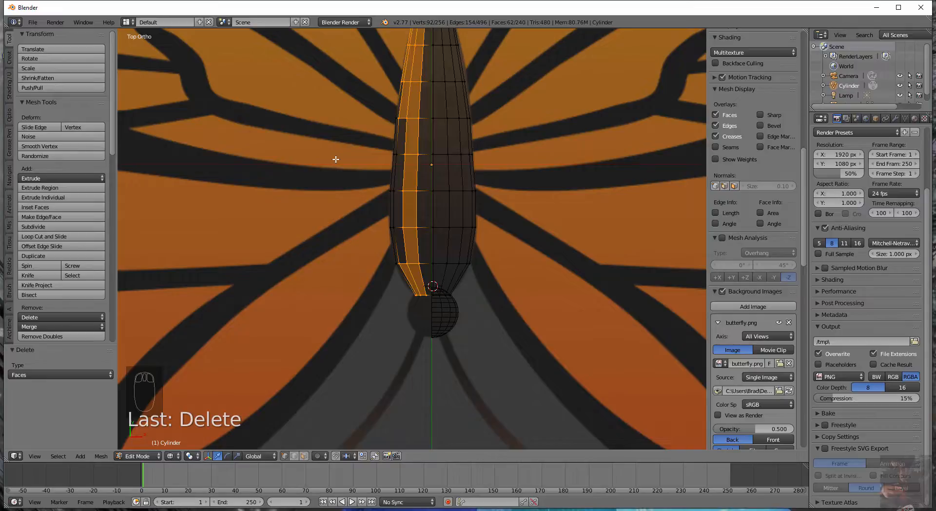
key(b)
drag(351, 127, 413, 291)
scroll(505, 375, down, 6)
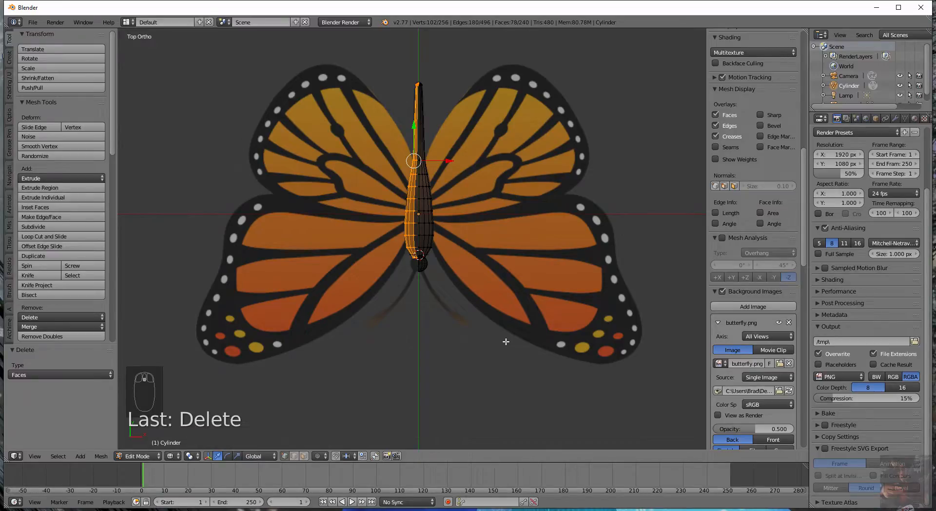
key(x)
click(502, 323)
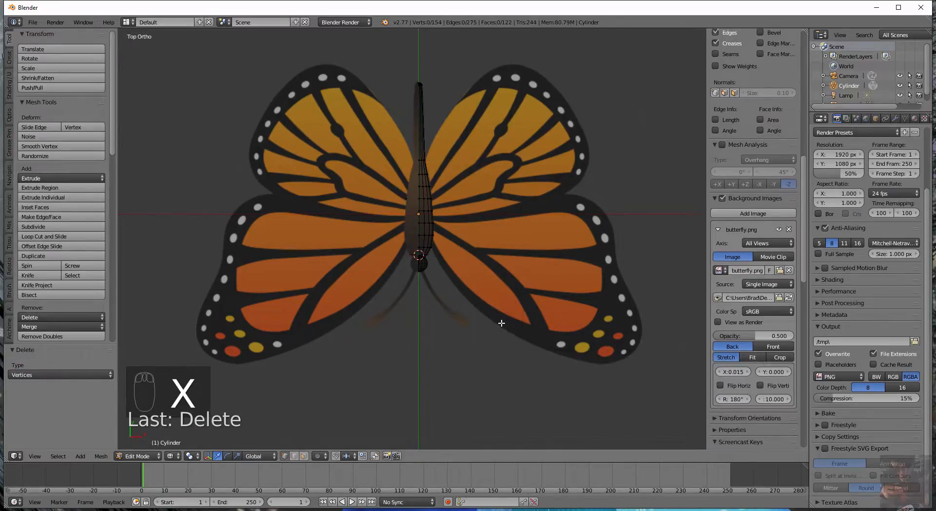
Delete the stray vertex floating beside the open side of the half body.
middle_drag(454, 351, 473, 317)
scroll(371, 235, up, 4)
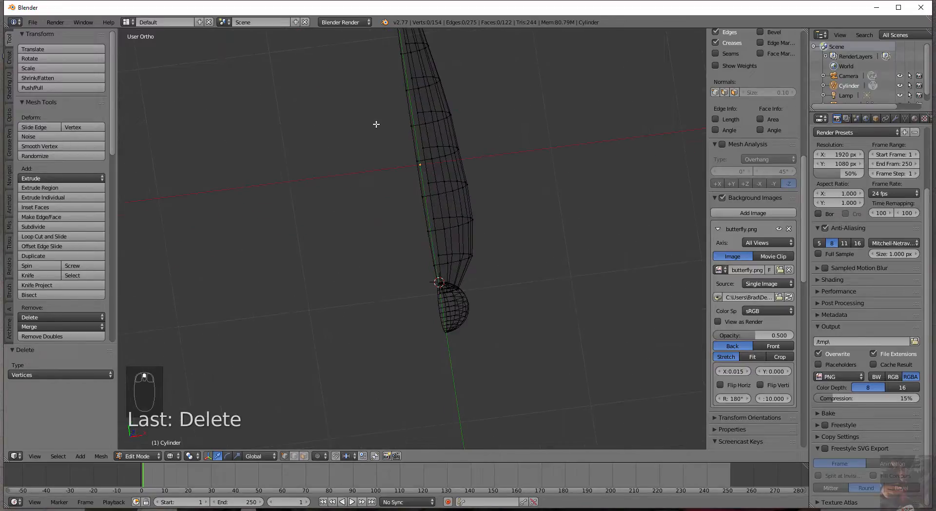
right_click(380, 125)
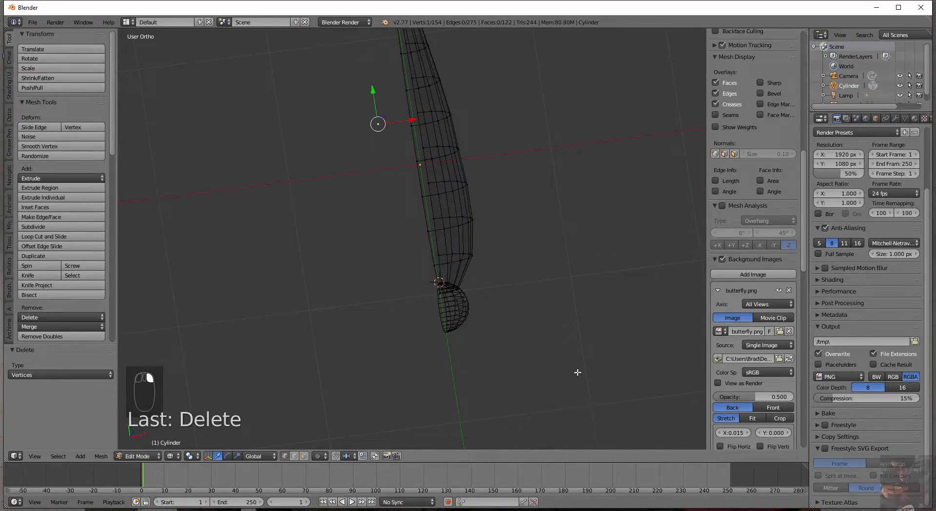
scroll(565, 331, down, 3)
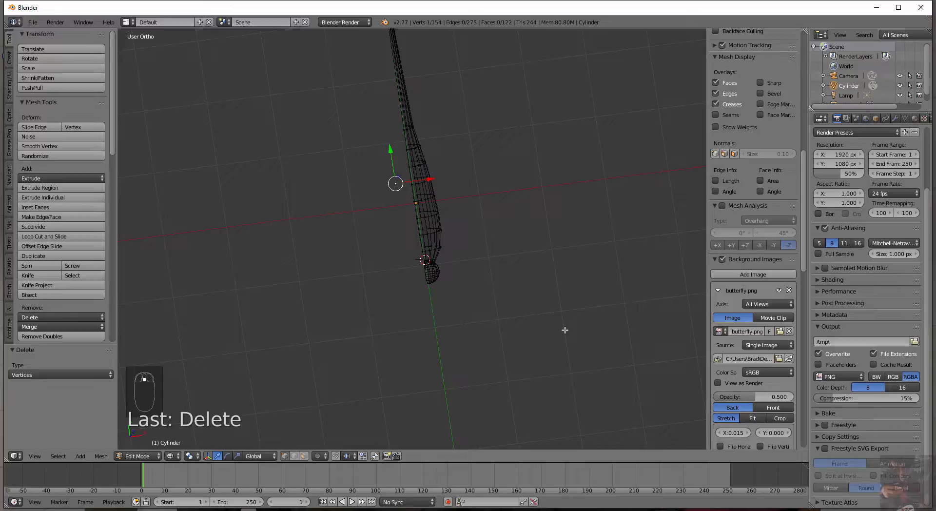
key(x)
click(564, 328)
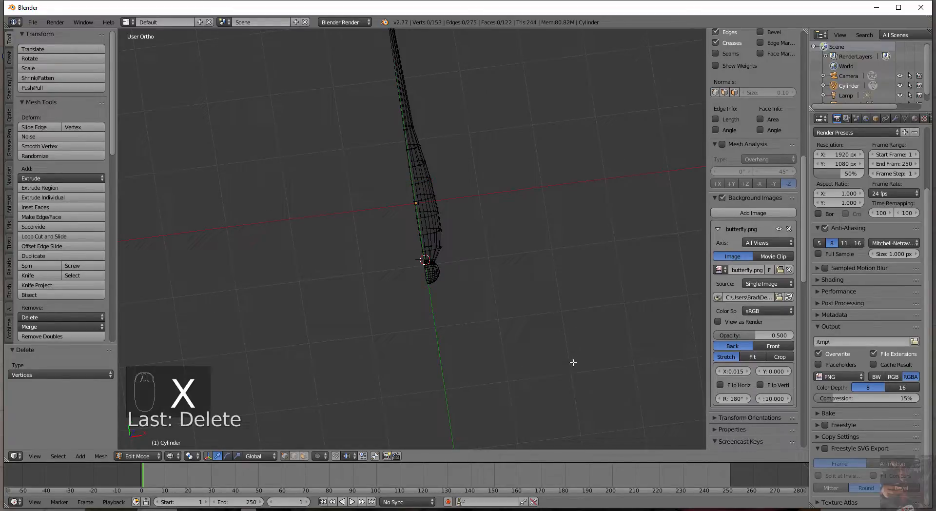
middle_drag(572, 363, 526, 349)
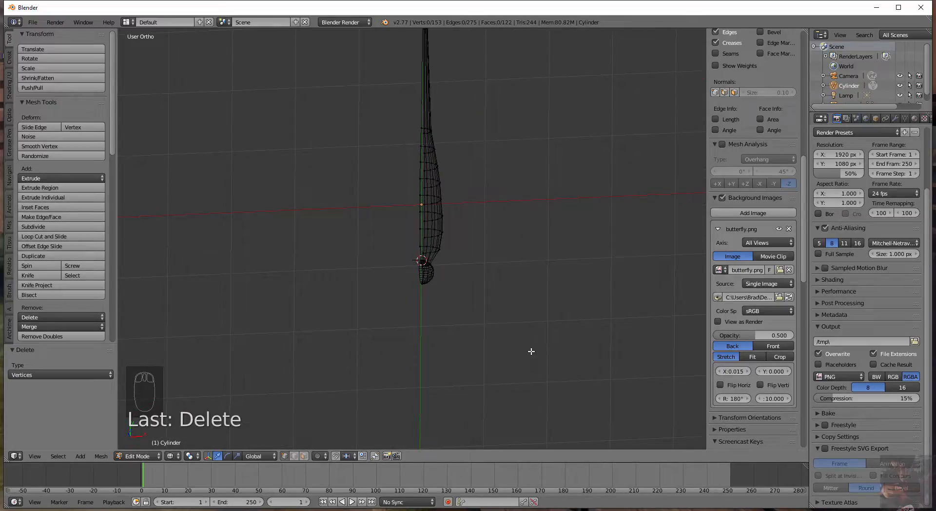
Examine the remaining half of the body against the butterfly reference image from the top orthographic view.
key(KP_7)
scroll(531, 351, down, 5)
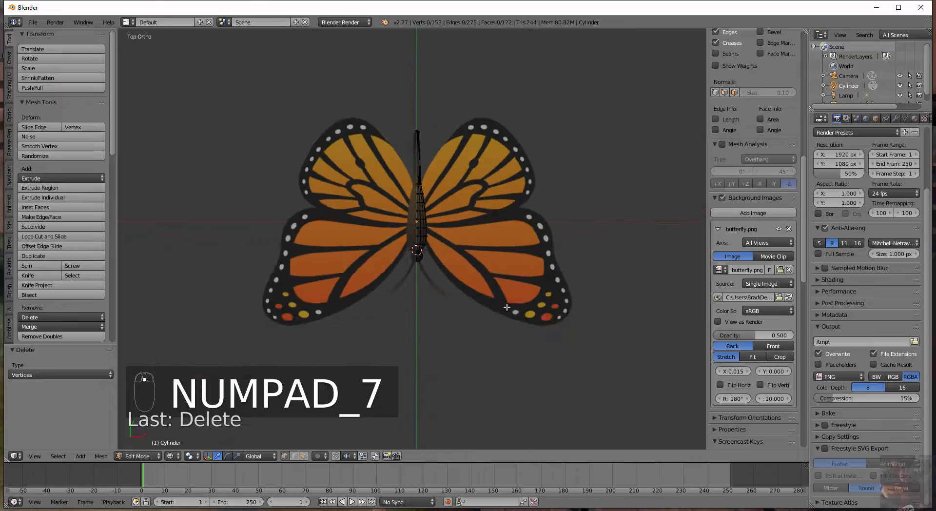
scroll(506, 306, up, 5)
scroll(502, 303, down, 5)
scroll(424, 372, up, 5)
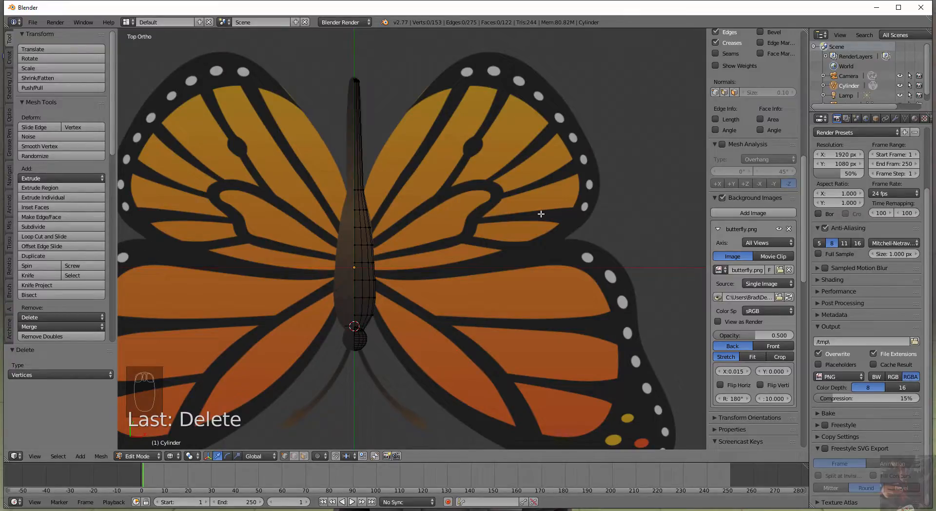
scroll(541, 213, down, 5)
scroll(541, 214, up, 3)
scroll(541, 213, up, 3)
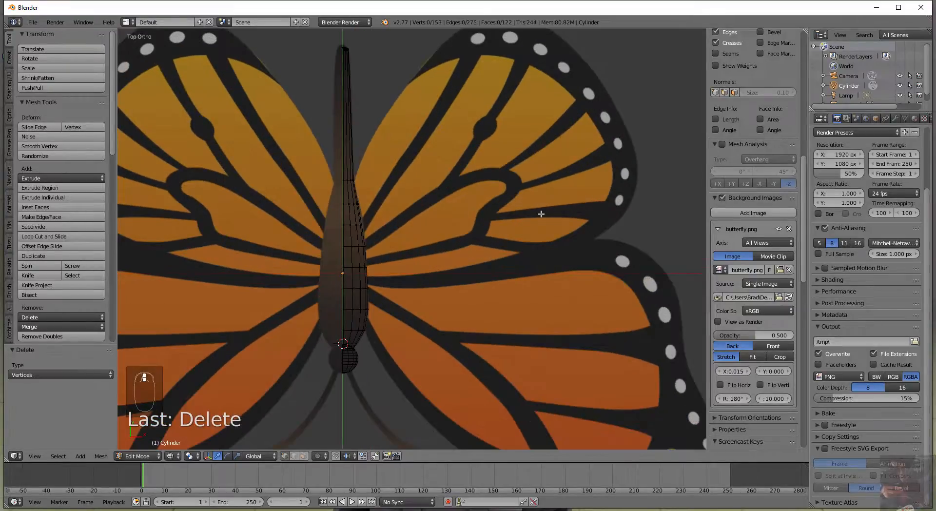
scroll(541, 213, down, 1)
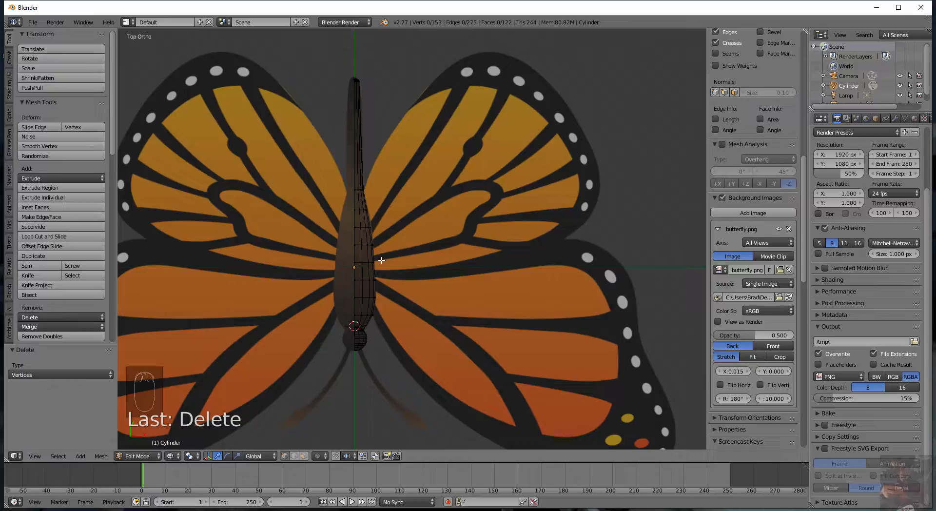
Leave Edit Mode on the body and add a plane mesh at the 3D cursor near the head.
key(Tab)
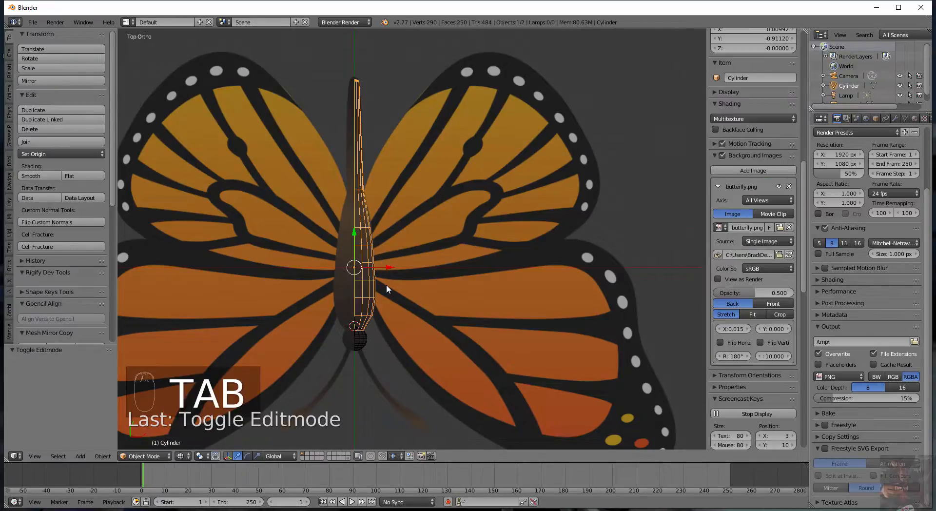
scroll(387, 285, up, 3)
shift+middle_drag(417, 286, 434, 202)
scroll(435, 202, down, 3)
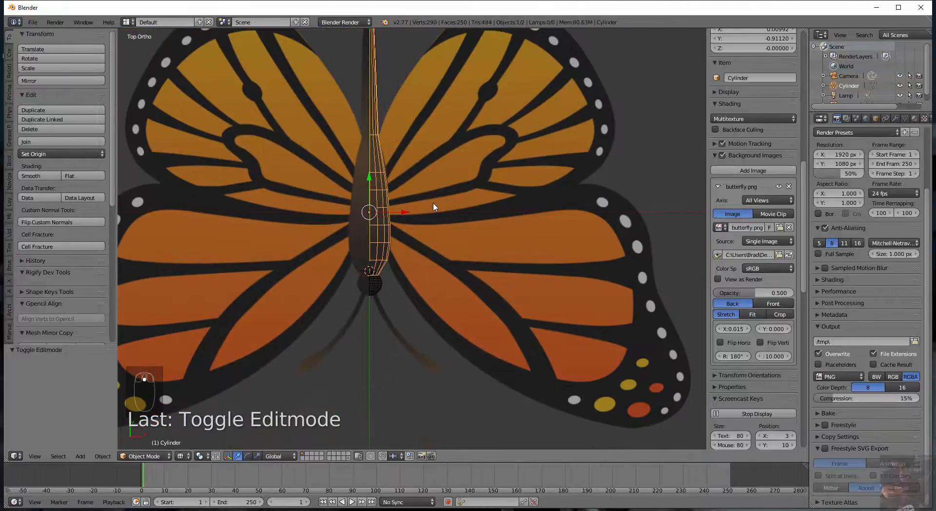
scroll(434, 207, down, 1)
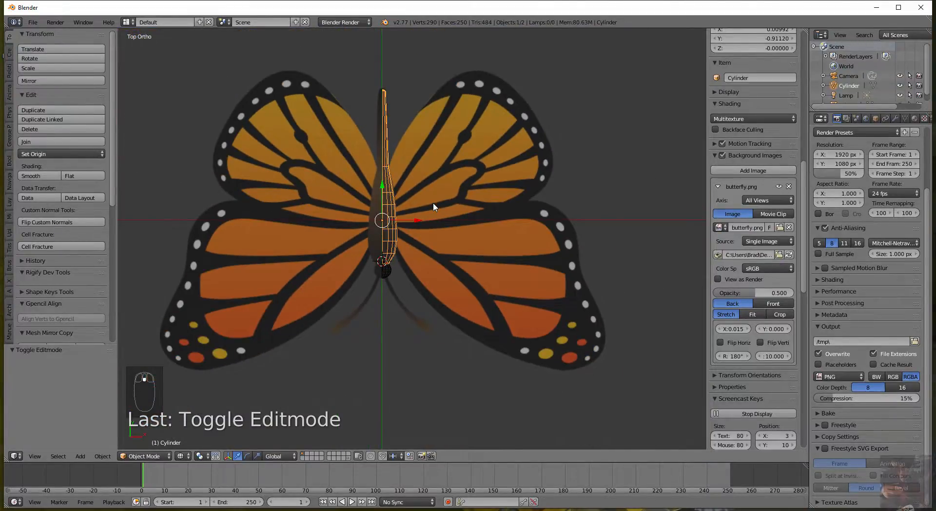
key(shift+a)
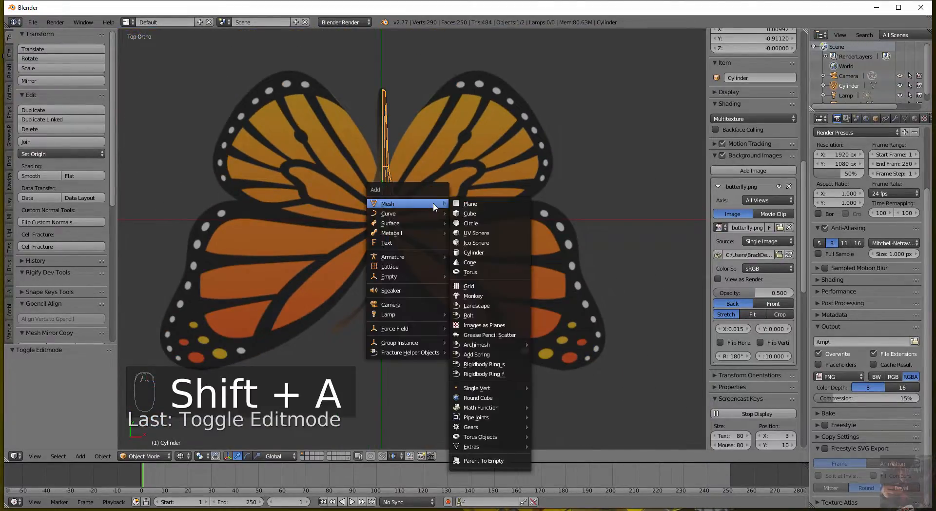
click(504, 207)
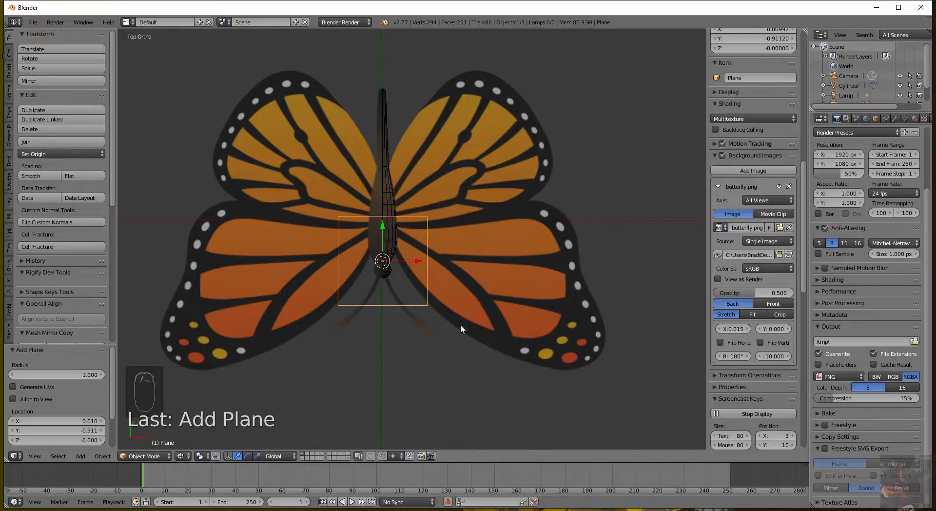
Check the new plane's position relative to the body and enter Edit Mode on it in top orthographic view.
middle_drag(526, 359, 367, 279)
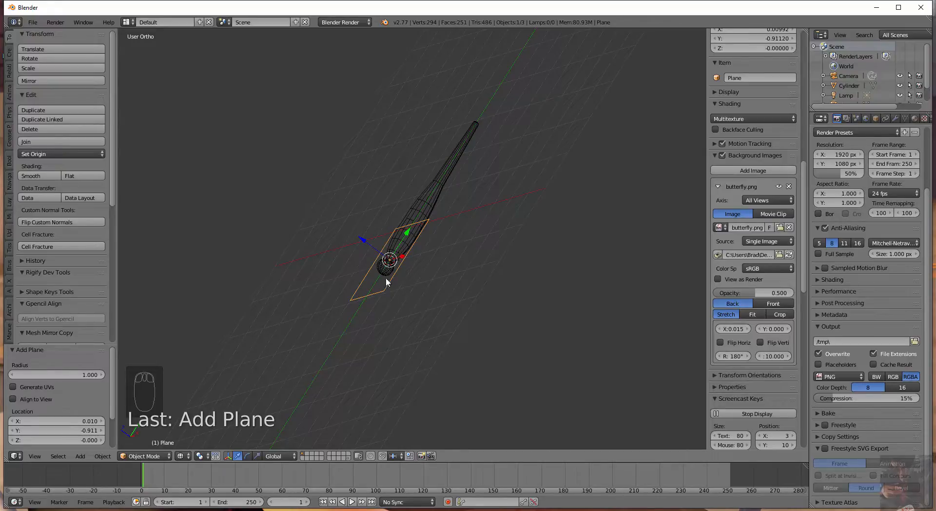
middle_drag(448, 243, 564, 253)
key(KP_7)
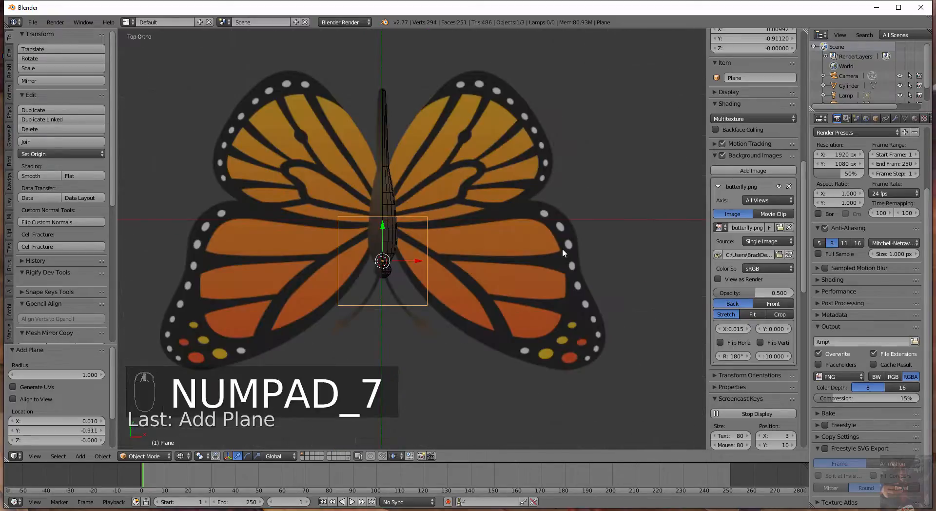
scroll(564, 224, up, 3)
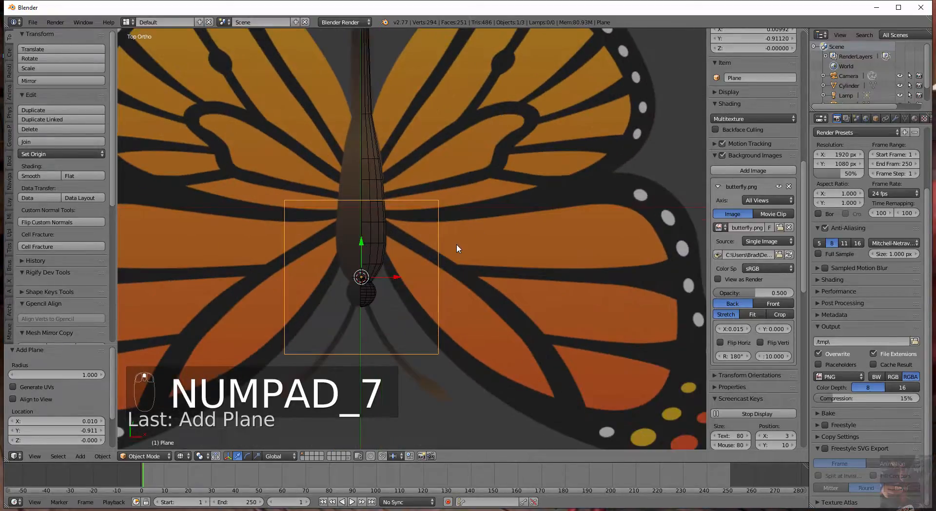
key(Tab)
scroll(480, 299, down, 3)
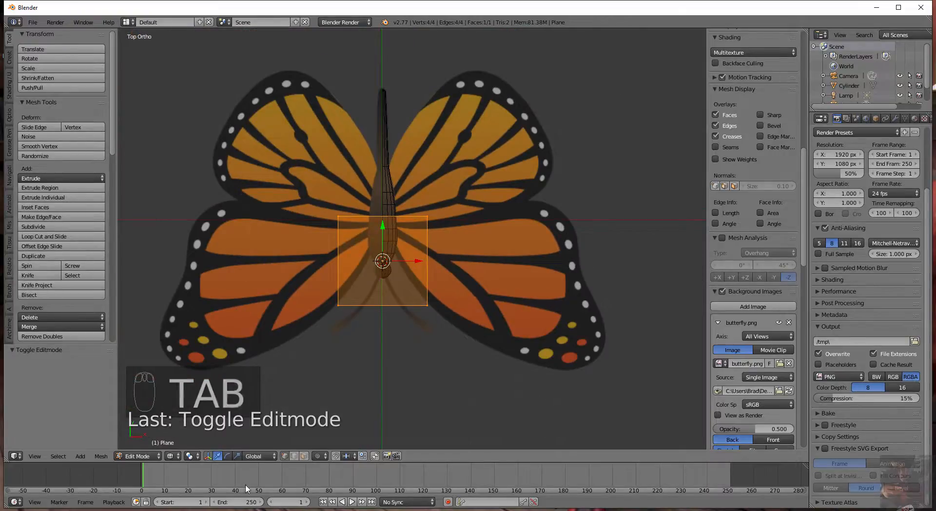
Move the plane about 1.816 along Y over the abdomen and split it lengthwise with one centred loop cut.
drag(384, 226, 384, 146)
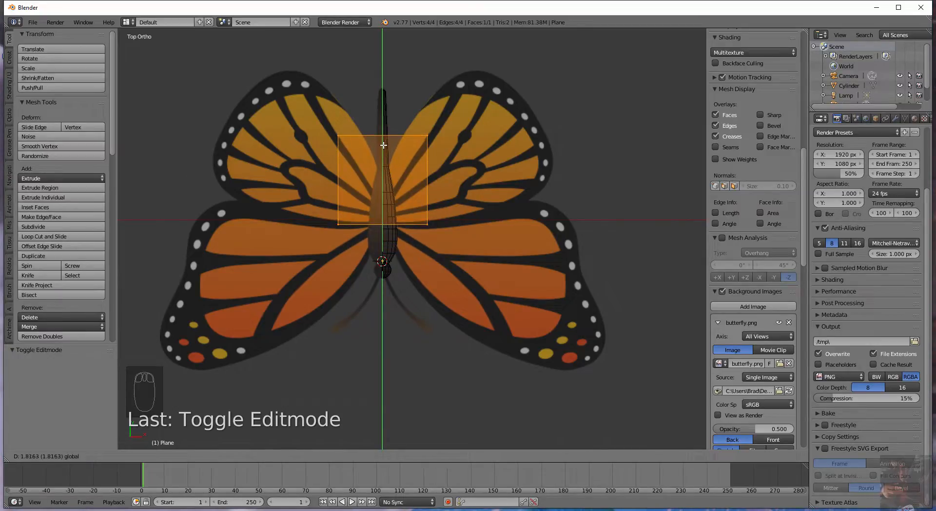
click(384, 145)
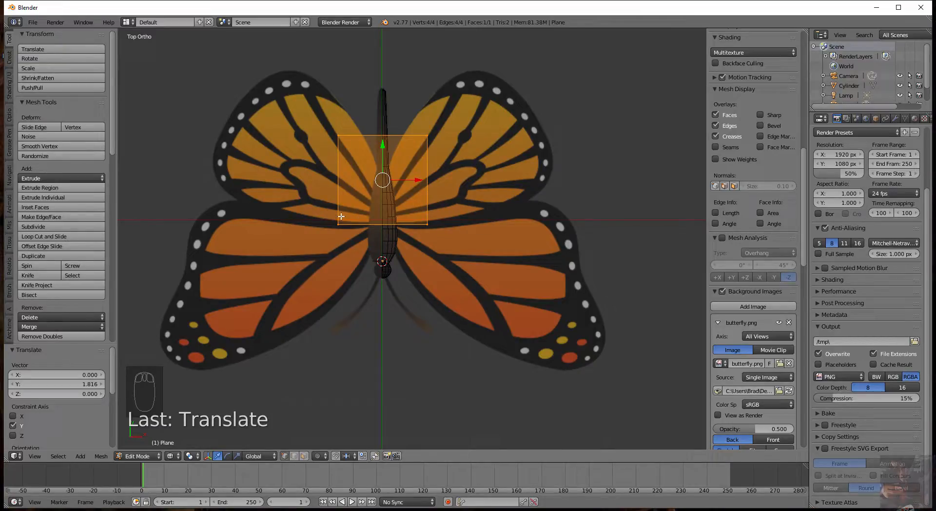
key(ctrl+r)
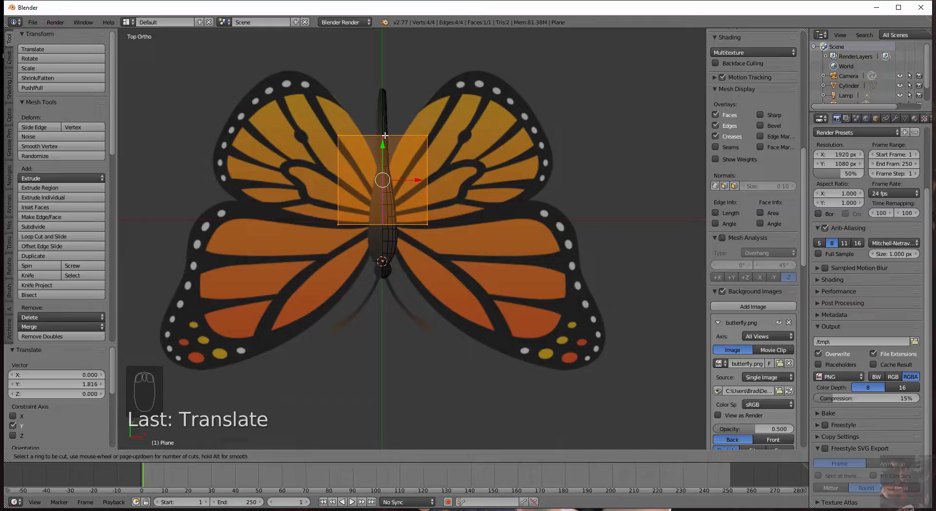
key(Escape)
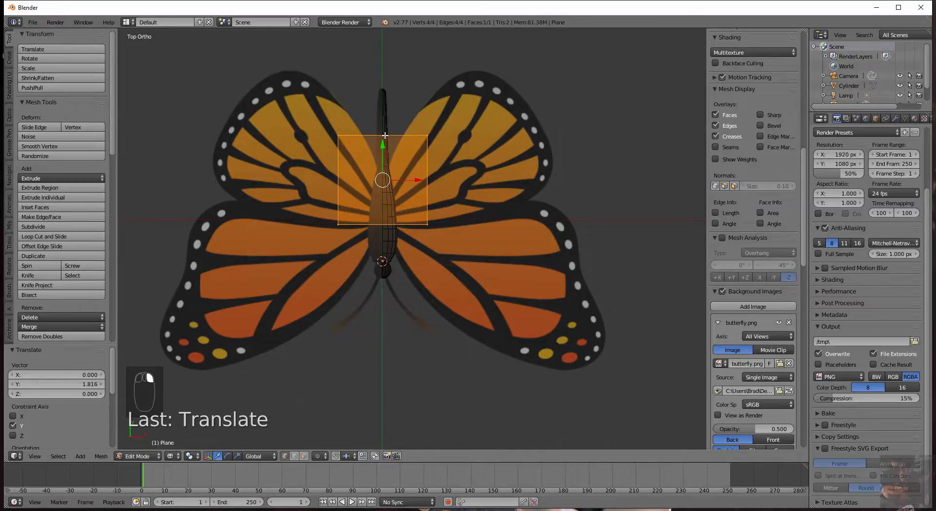
scroll(383, 252, up, 1)
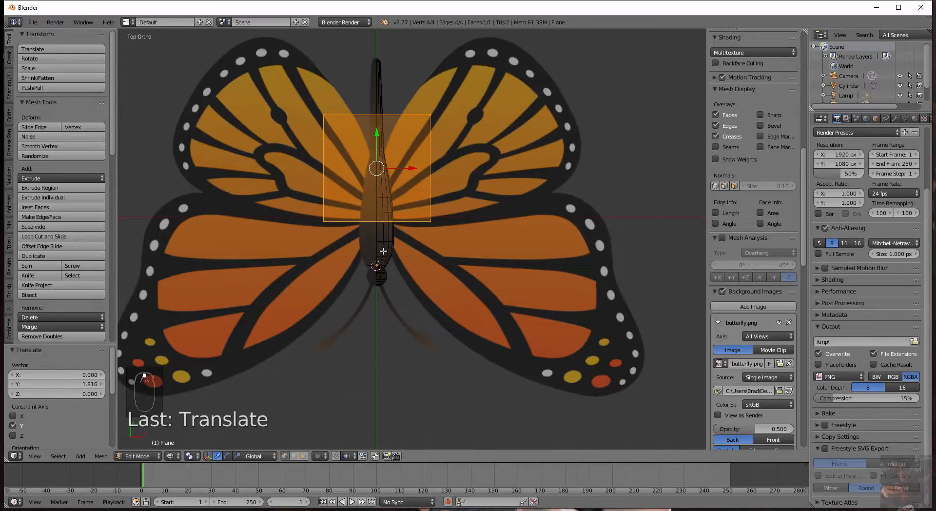
key(ctrl+r)
click(389, 208)
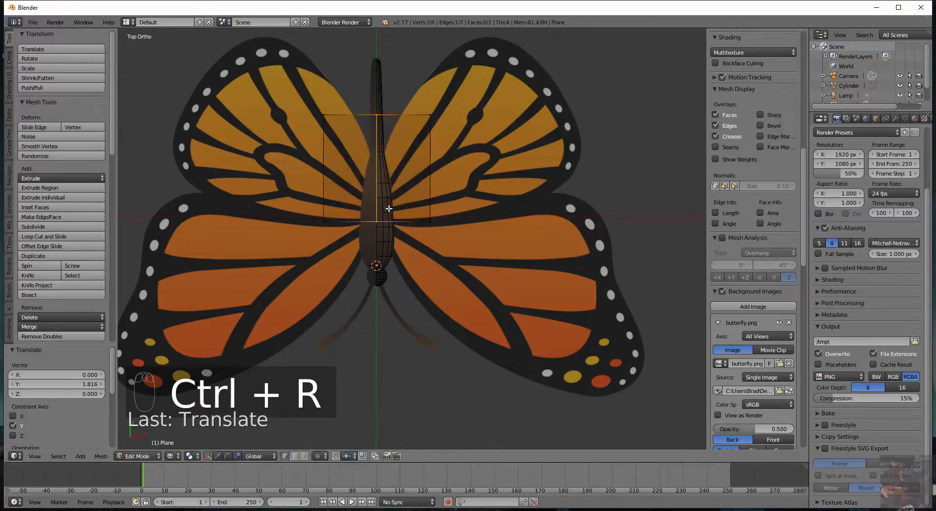
click(388, 209)
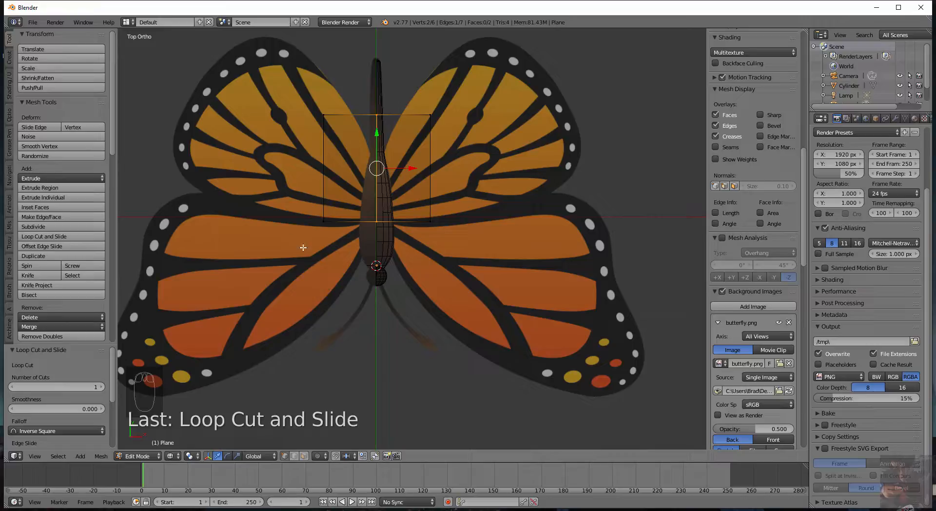
Delete the two outer vertices on the plane's negative X side, leaving only the half beside the half body.
scroll(350, 200, up, 4)
scroll(452, 273, down, 1)
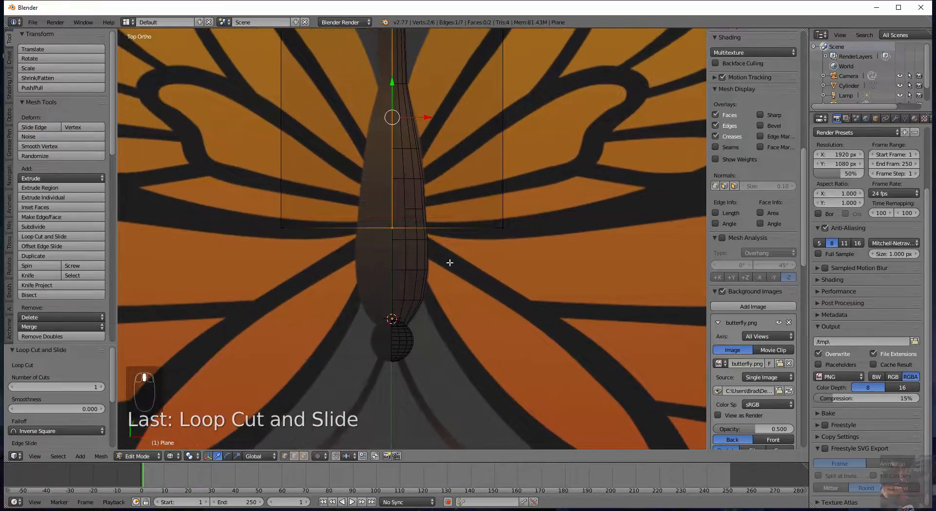
scroll(380, 190, down, 2)
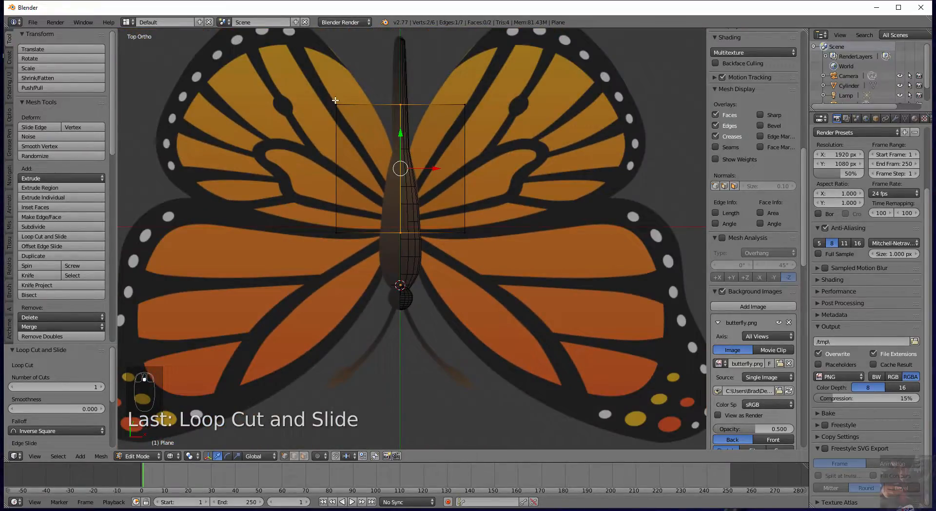
right_click(337, 103)
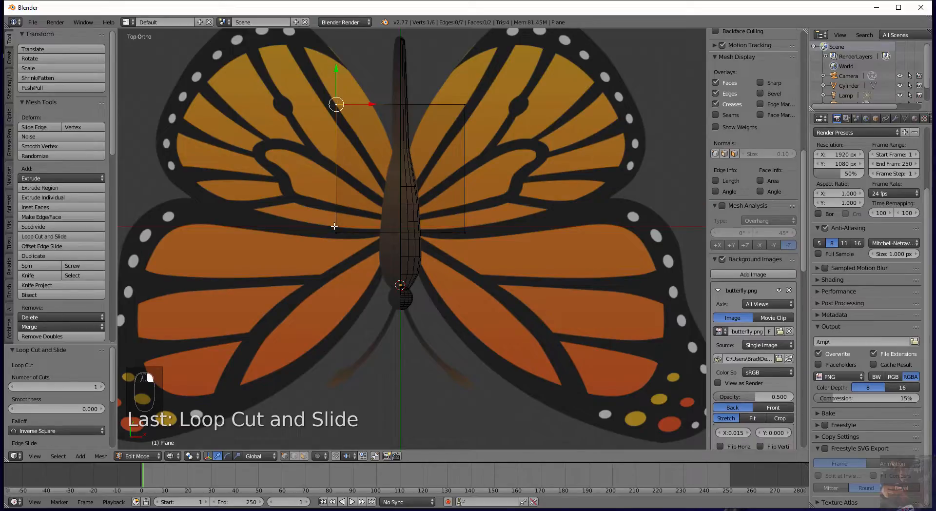
shift+right_click(337, 233)
key(x)
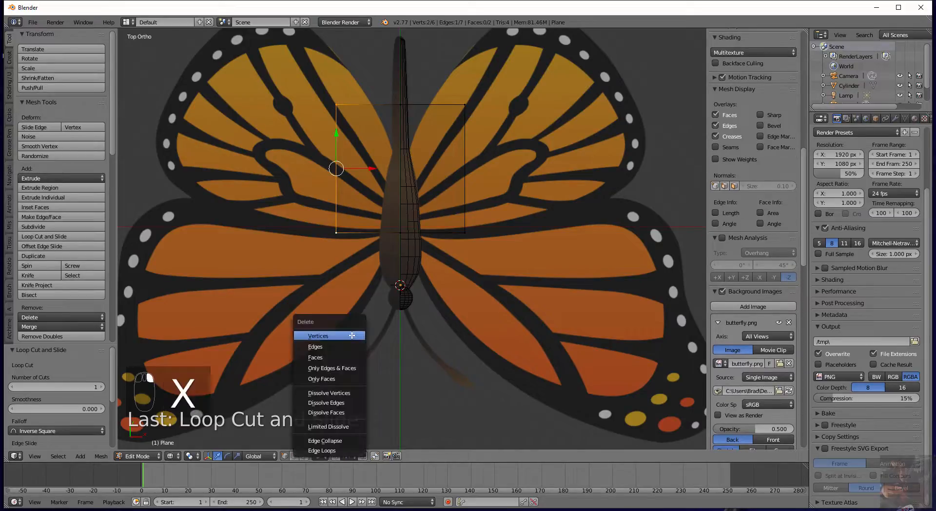
click(352, 335)
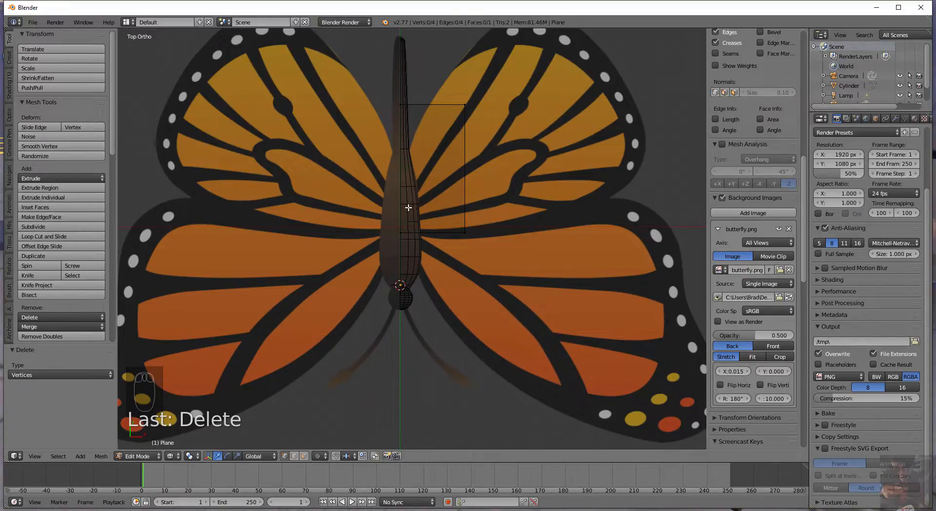
Move the half plane's outer edge about 2.797 along X and 0.158 along Y to the forewing's outer margin.
middle_drag(408, 207, 453, 218)
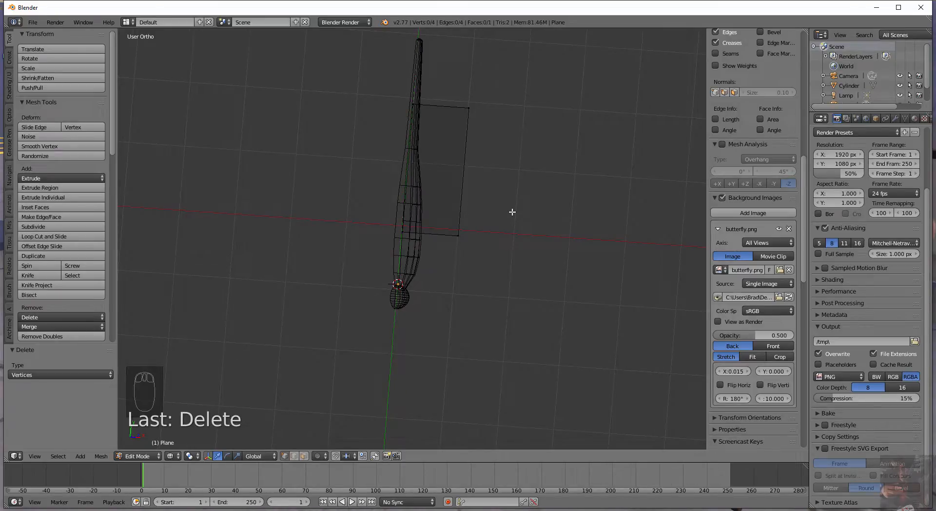
key(KP_7)
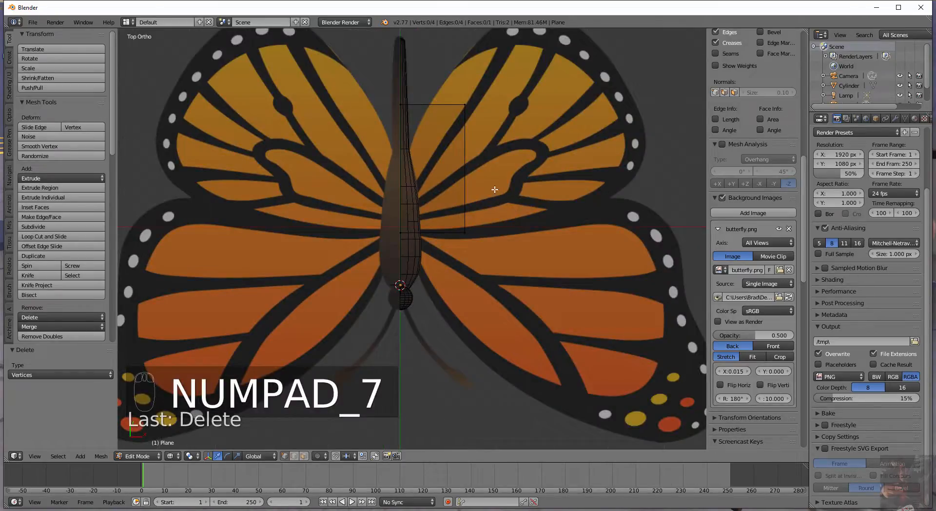
scroll(457, 144, down, 3)
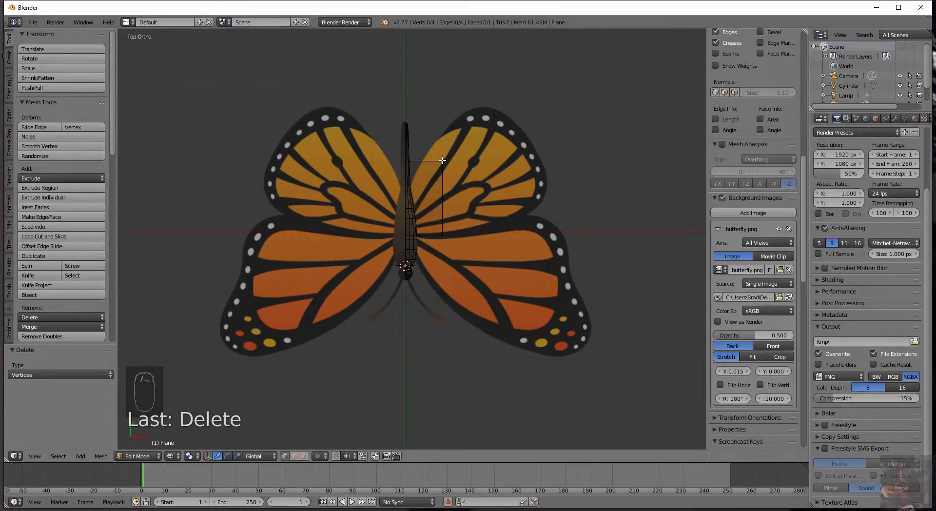
right_click(442, 159)
shift+right_click(442, 236)
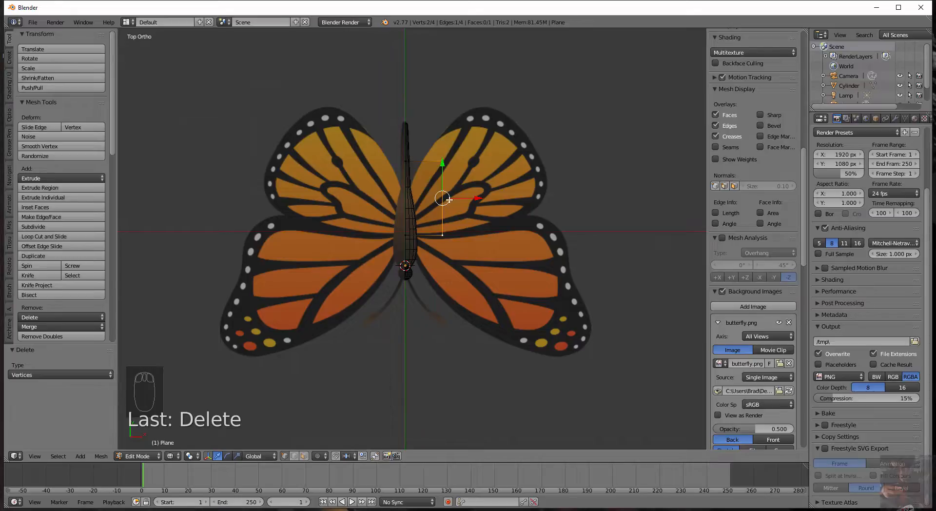
drag(481, 198, 585, 191)
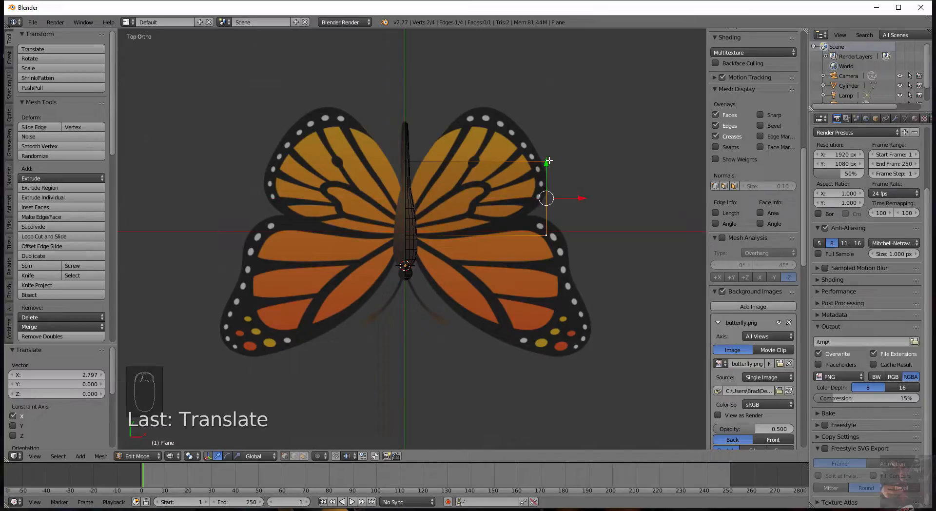
drag(546, 162, 547, 156)
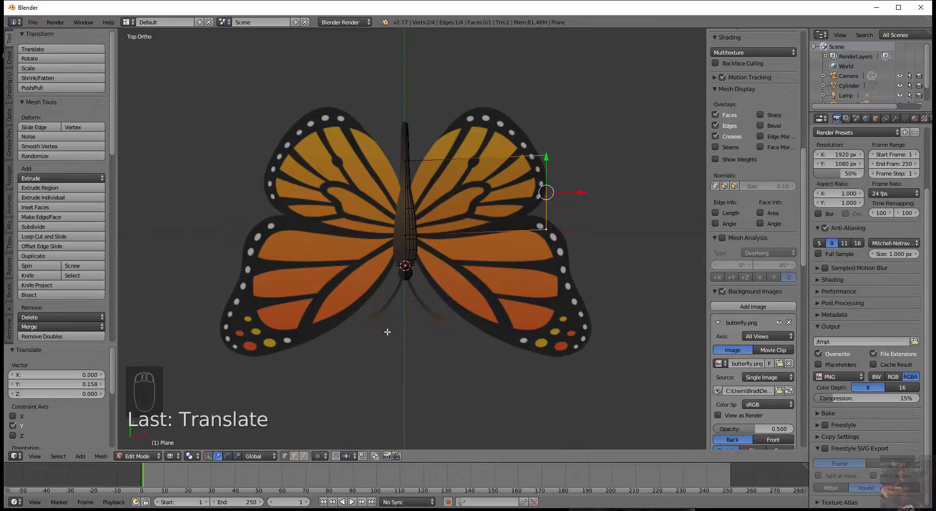
Move the plane's inner edge along X from the centre line to the side of the body.
scroll(387, 331, up, 4)
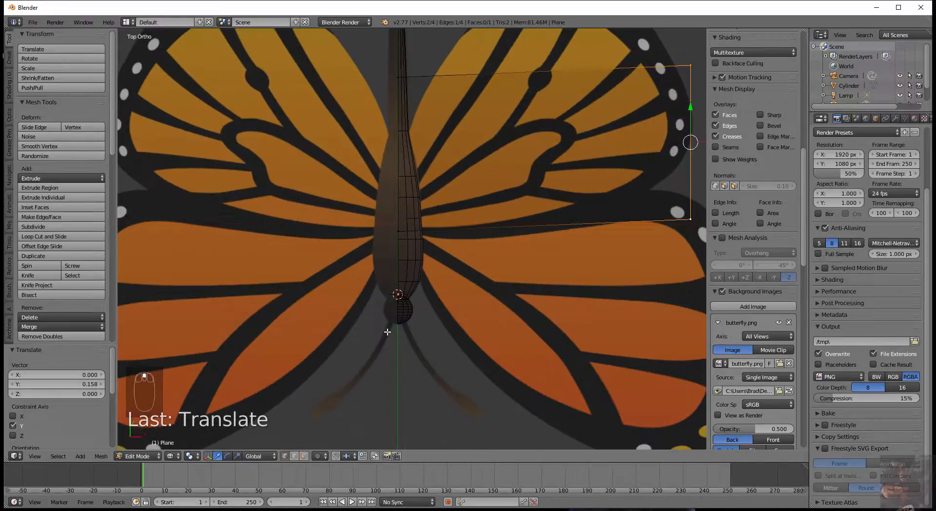
right_click(398, 77)
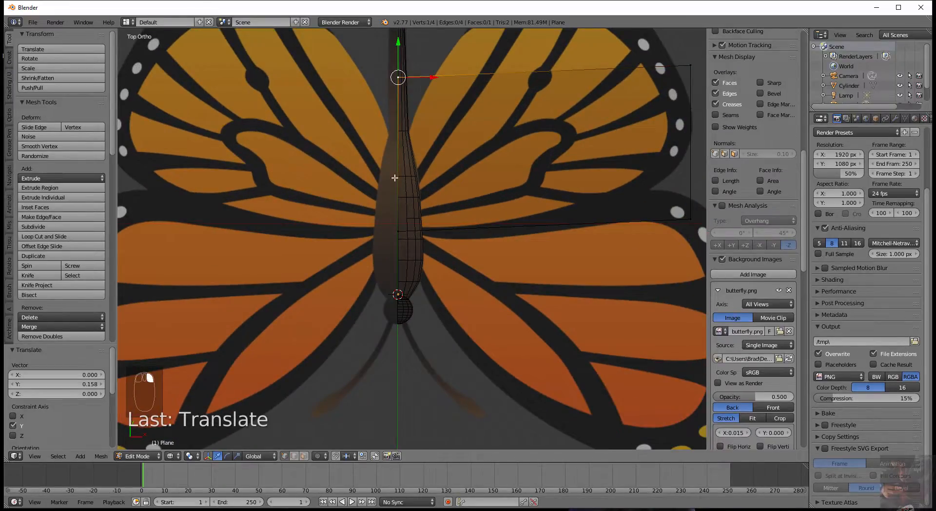
shift+right_click(399, 231)
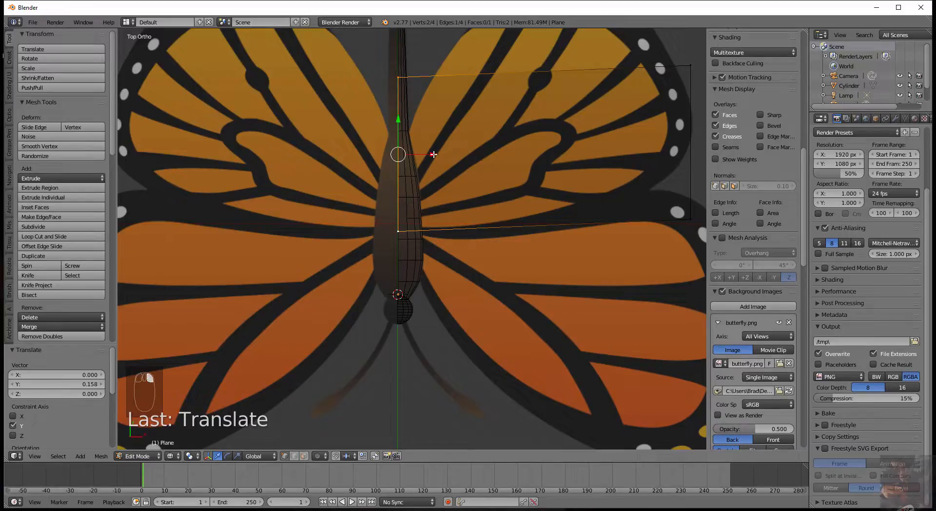
drag(433, 154, 457, 155)
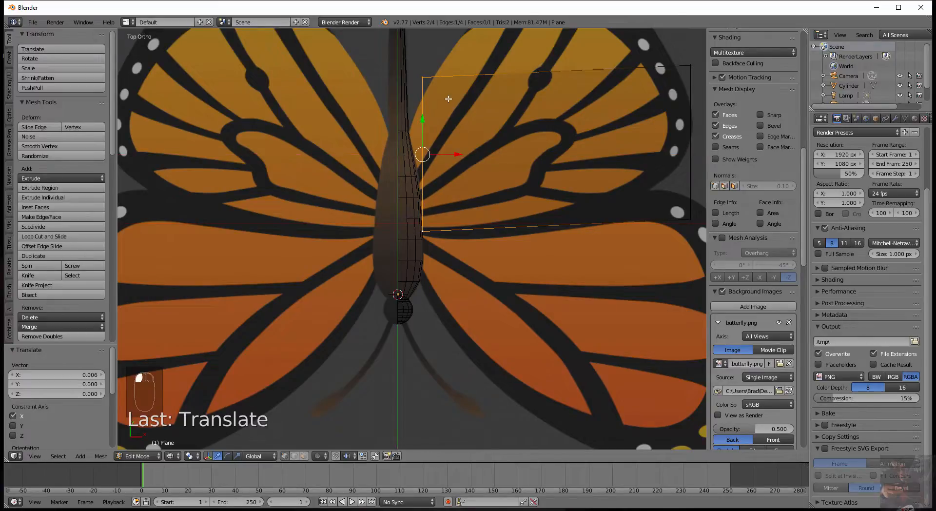
Lower the upper inner vertex about 0.684 along Y and nudge it inward to the forewing's root at the body.
right_click(423, 75)
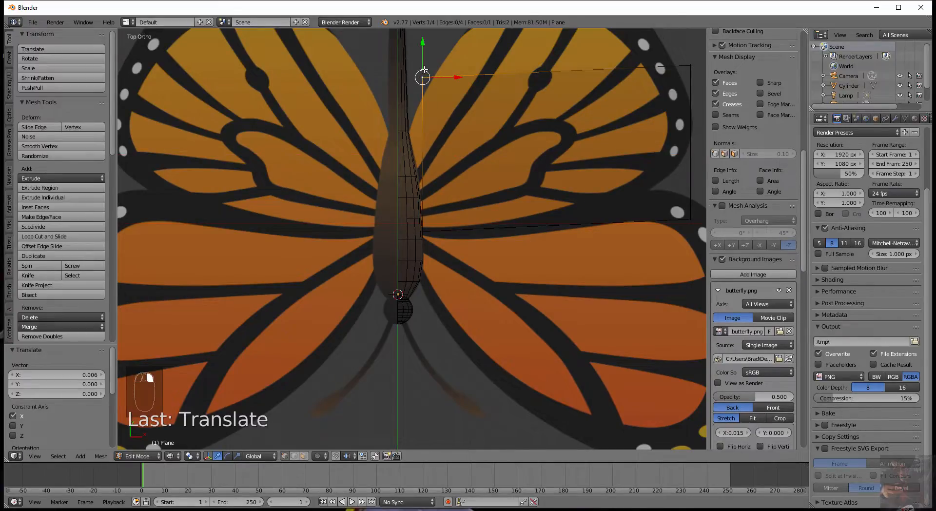
drag(422, 40, 422, 93)
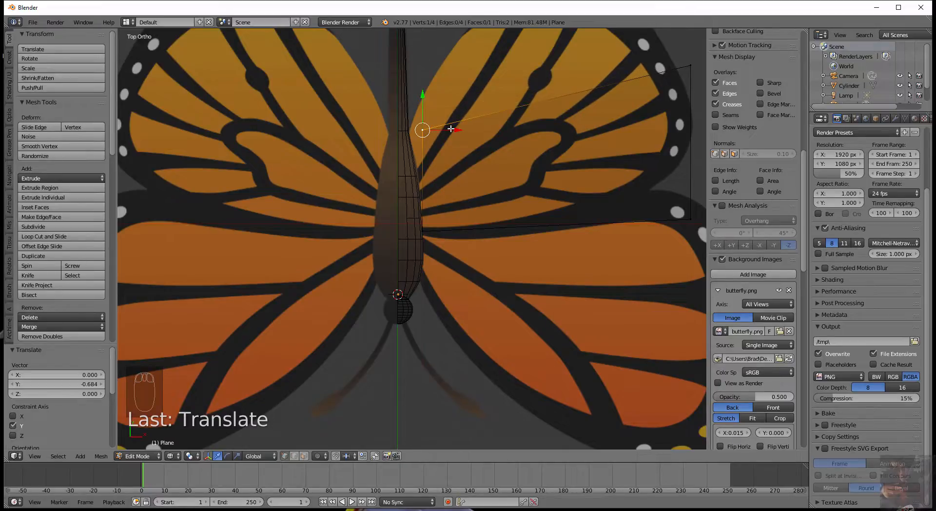
drag(458, 130, 435, 131)
drag(410, 92, 412, 98)
Raise the plane's upper outer corner vertex along Y by about 1.646 and a further 1.915, beyond the forewing.
shift+middle_drag(560, 346, 474, 449)
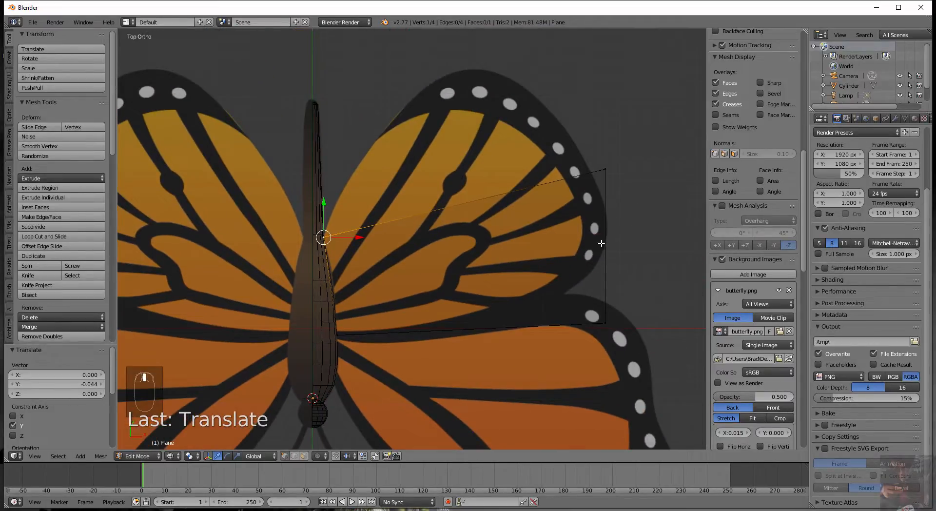
right_click(605, 169)
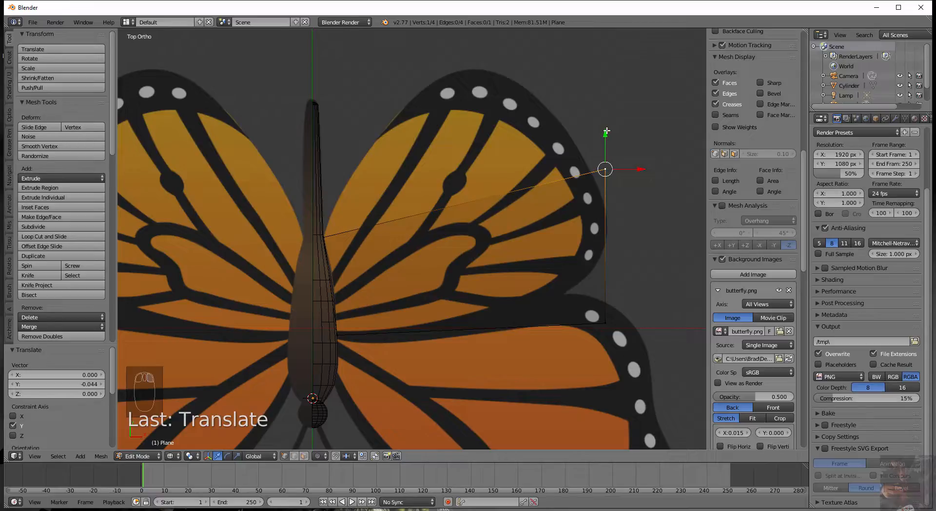
drag(606, 131, 580, 422)
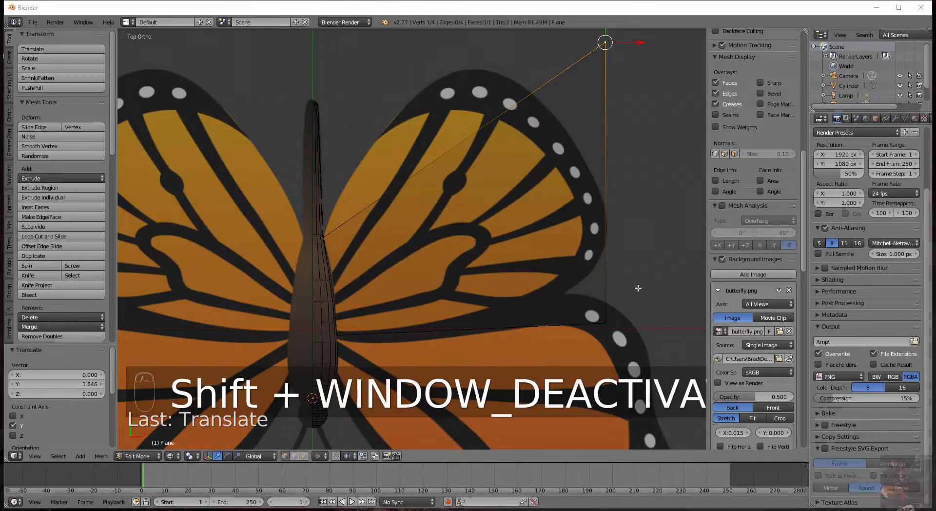
middle_drag(638, 288, 621, 343)
key(KP_7)
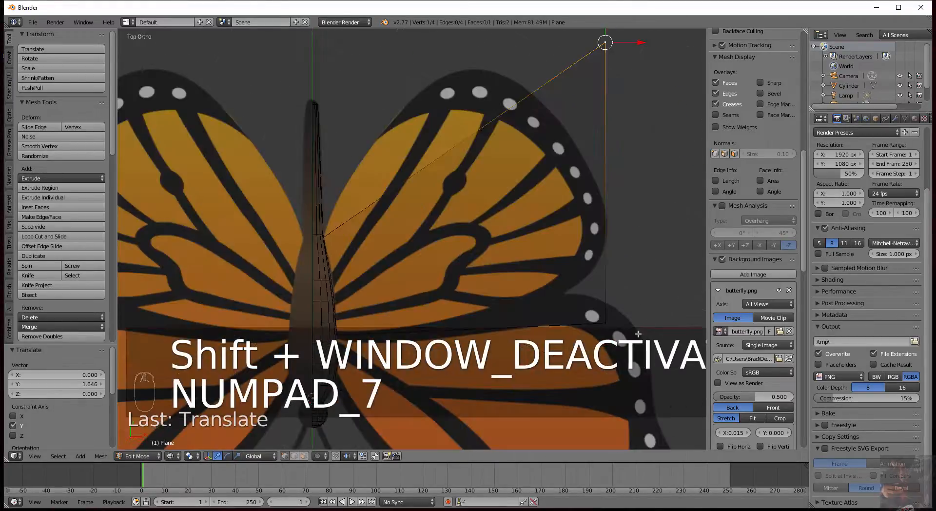
scroll(660, 340, down, 3)
shift+middle_drag(562, 210, 574, 304)
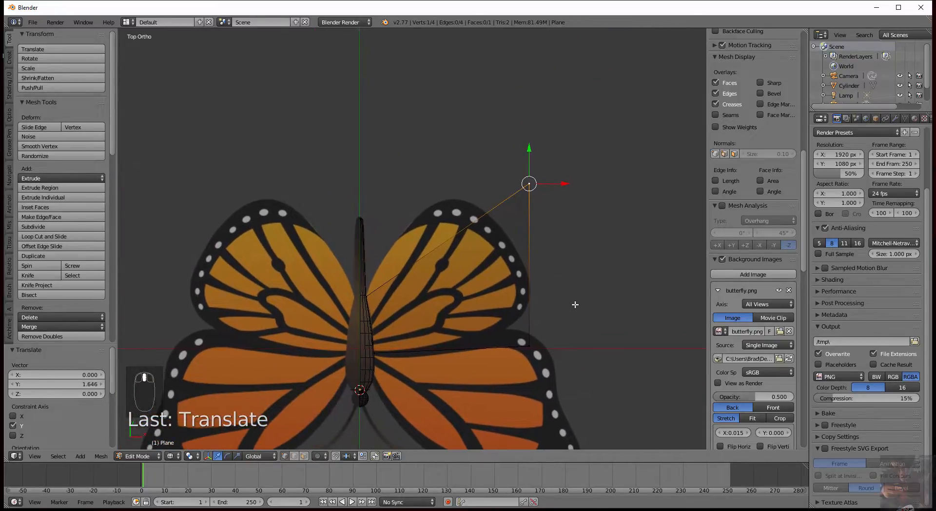
drag(529, 147, 490, 42)
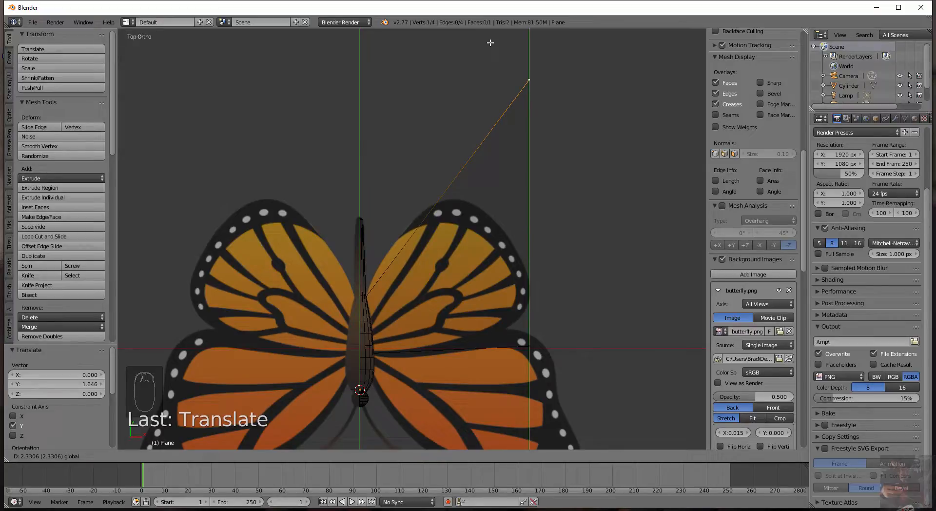
drag(489, 49, 489, 62)
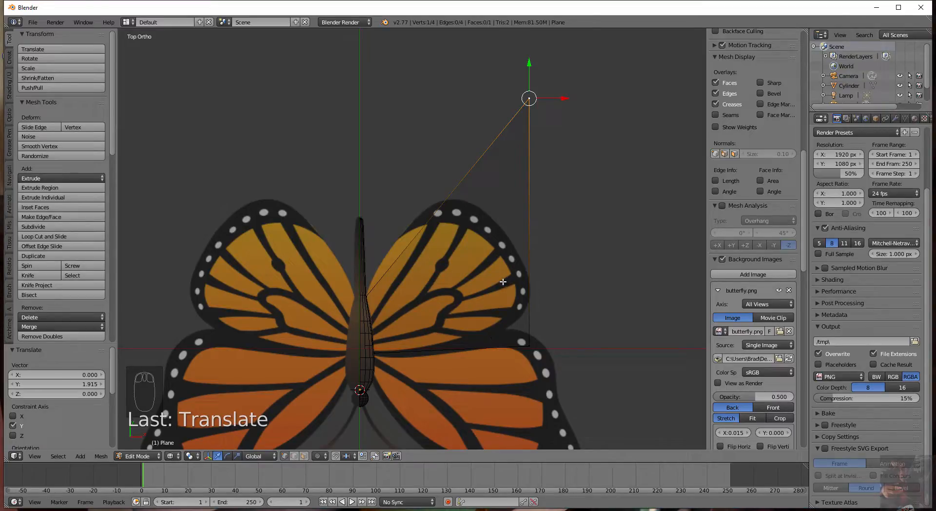
Add one crosswise and one lengthwise loop cut through the middle of the wing plane.
key(ctrl+r)
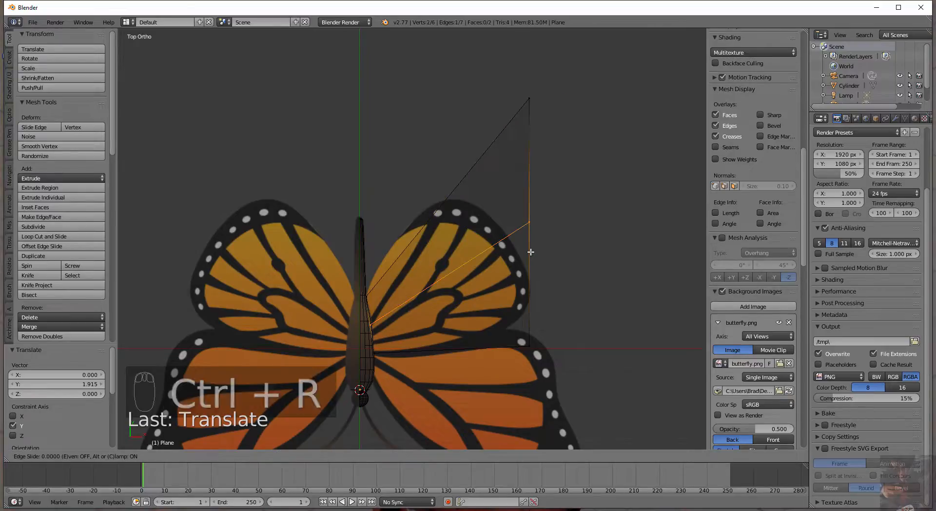
click(530, 252)
click(451, 348)
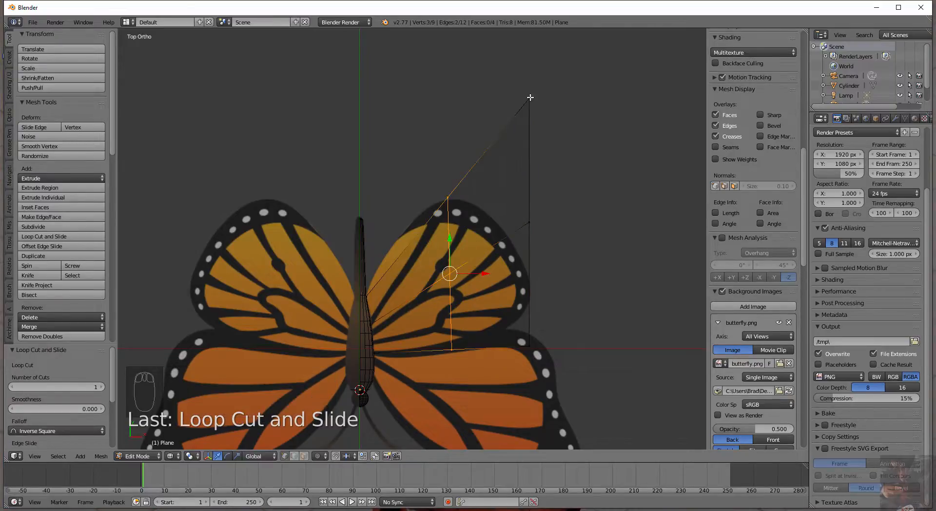
Move the upper and middle vertices of the wing plane's outer side inward to follow the forewing's curved outline.
right_click(530, 97)
drag(530, 60, 529, 137)
right_click(530, 222)
drag(567, 223, 537, 224)
right_click(529, 173)
drag(564, 173, 520, 173)
drag(485, 135, 480, 172)
Add one lengthwise loop cut to the wing plane between the body and the existing lengthwise cut.
key(ctrl+r)
click(399, 336)
click(385, 333)
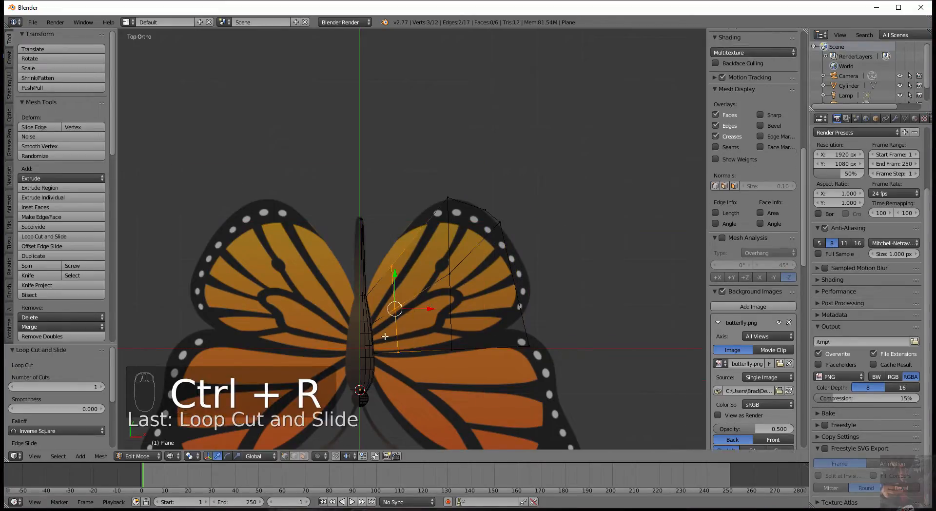
drag(395, 274, 395, 267)
right_click(391, 258)
key(ctrl+z)
key(ctrl+z)
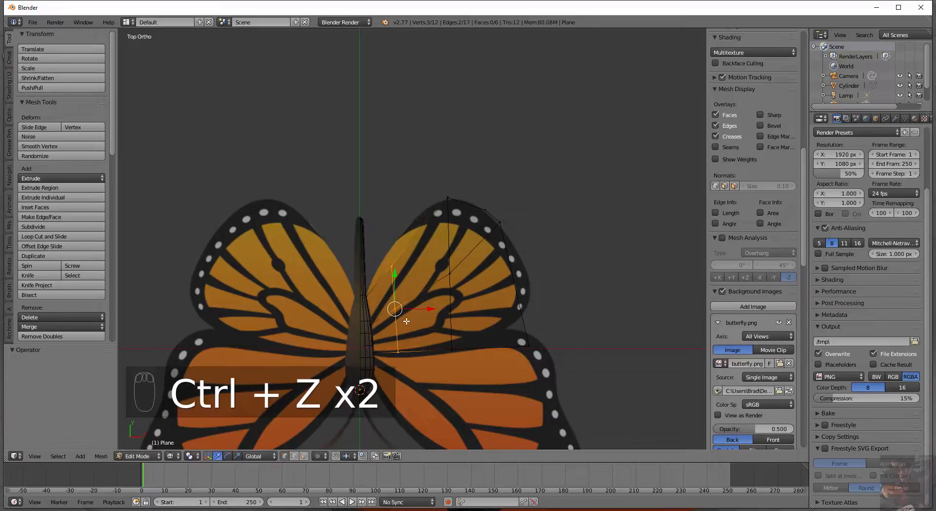
Raise the wing plane's upper vertex nearest the body by 0.460 along Y and its lower outer corner by 1.029.
click(405, 320)
drag(392, 227, 389, 207)
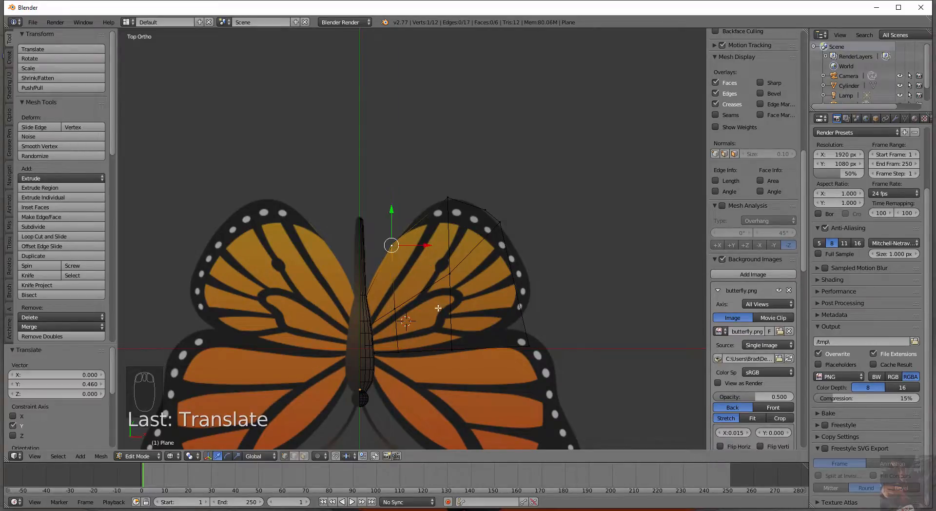
right_click(451, 349)
drag(451, 311, 523, 278)
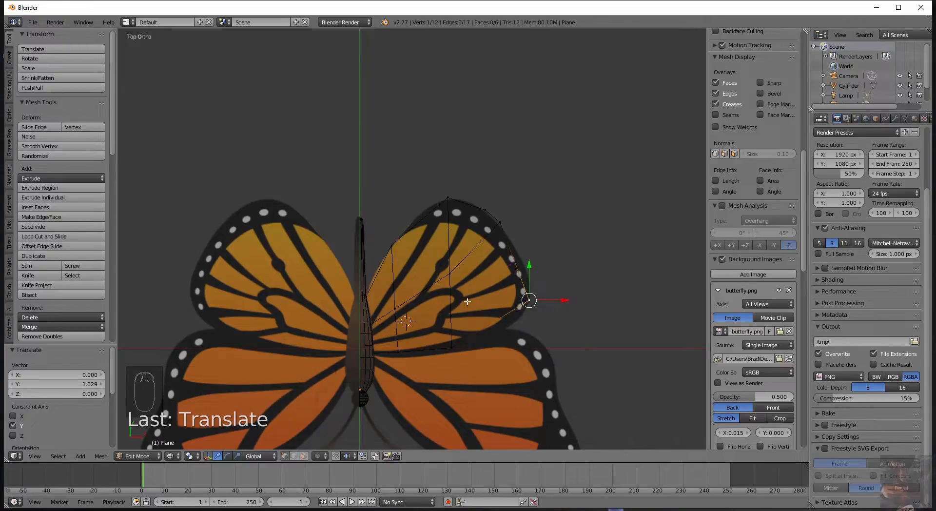
Add one lengthwise loop cut between the wing plane's middle and outer edge, and move its lower end vertex -0.317 along Y.
key(ctrl+r)
click(477, 236)
click(476, 238)
right_click(488, 325)
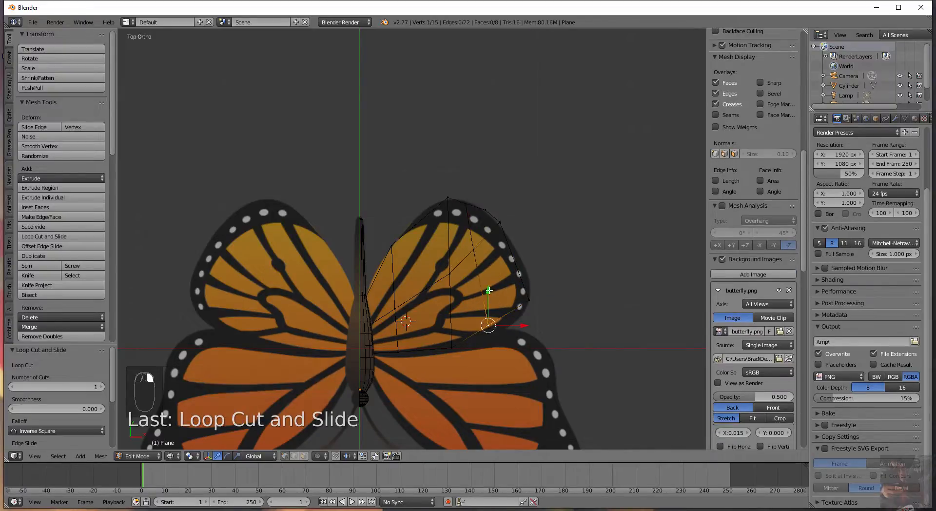
drag(489, 291, 493, 305)
Move the outermost edge of the middle crosswise cut down along Y and 0.186 outward along X to meet the wing outline.
right_click(473, 250)
shift+right_click(500, 222)
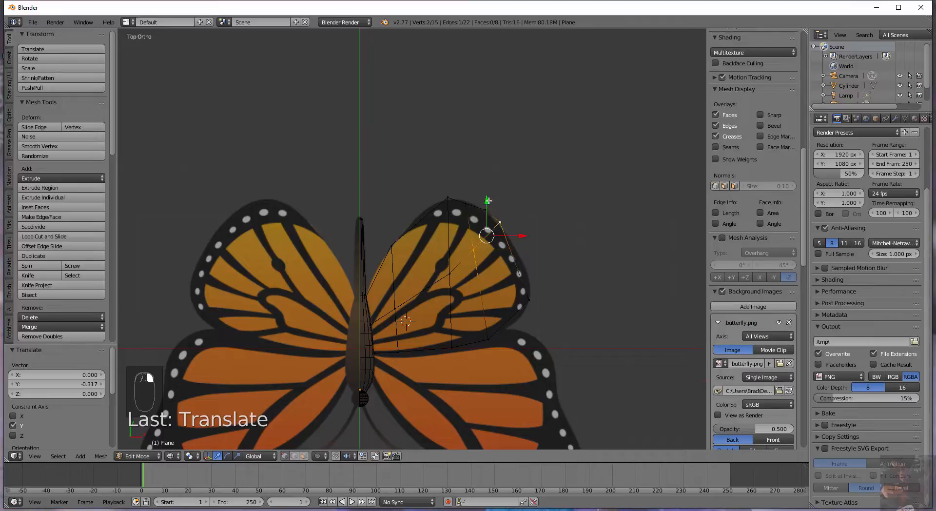
drag(487, 200, 486, 218)
drag(514, 253, 523, 258)
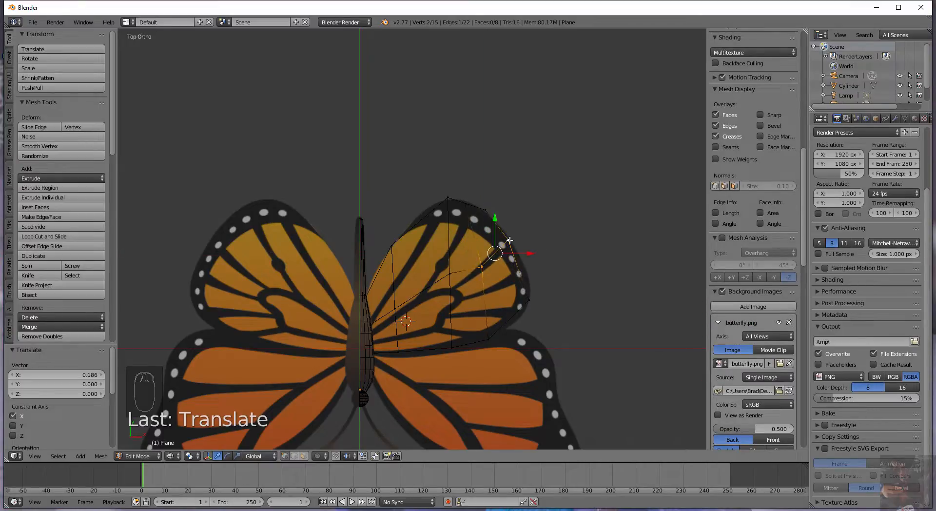
Deselect the edge's outer vertex, snap the 3D cursor to the remaining inner vertex, and snap the selection to the cursor.
shift+right_click(509, 240)
key(shift+s)
click(560, 306)
key(shift+s)
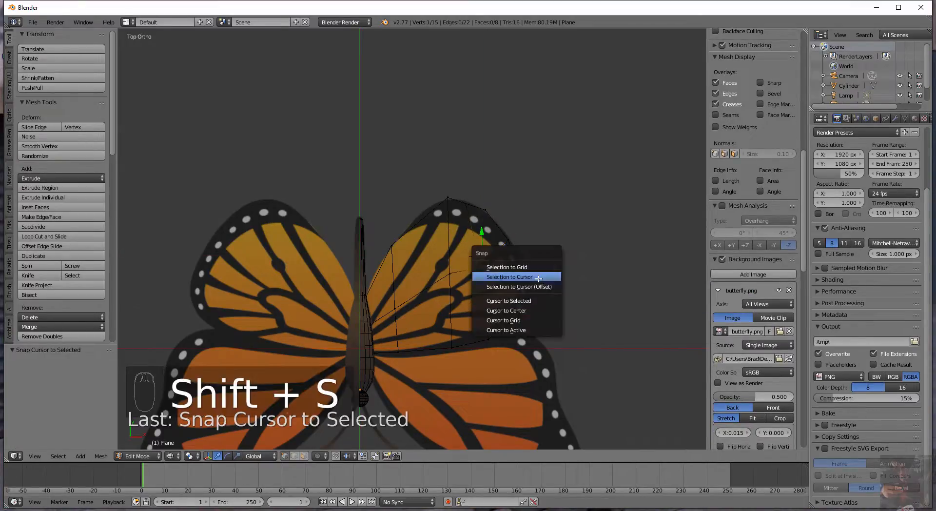
click(538, 278)
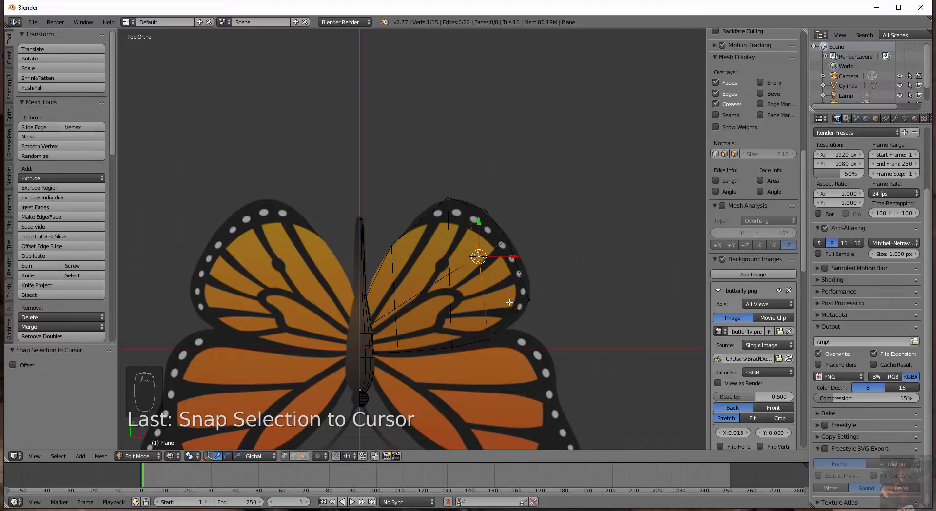
Add a lengthwise loop cut near the outer edge and a crosswise one in the lower half, moving the latter's outer vertex 0.175 along X.
key(ctrl+r)
drag(510, 292, 516, 287)
key(ctrl+r)
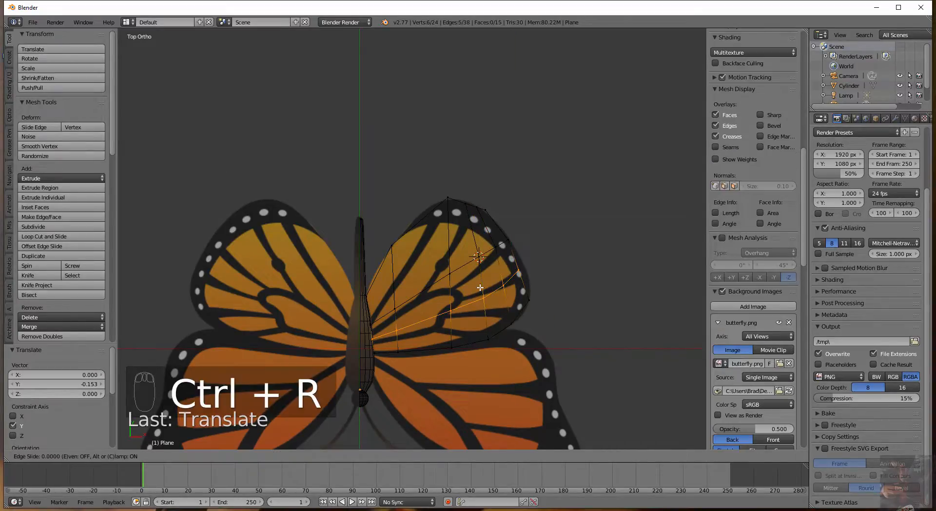
click(521, 269)
right_click(522, 267)
drag(556, 269, 564, 268)
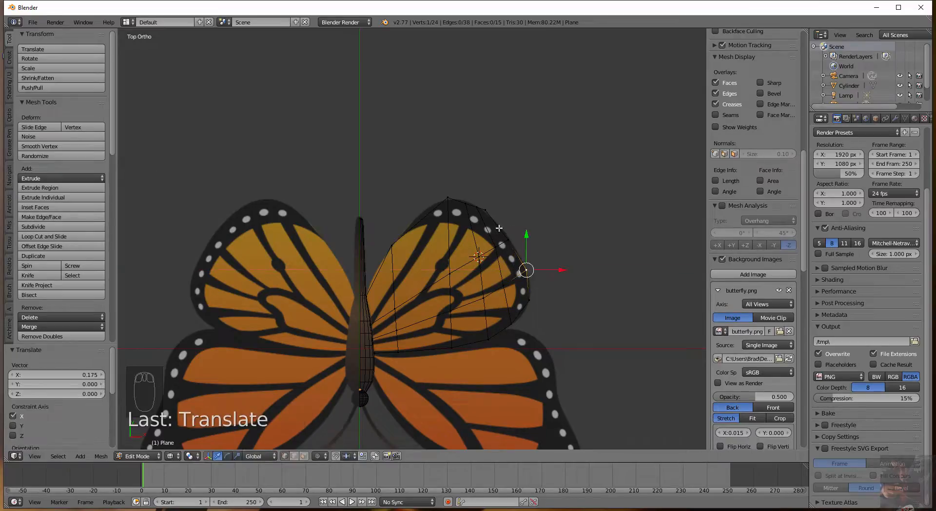
Move the wing plane's upper outer corner down and 0.241 outward along X, and lower the topmost vertex slightly onto the outline.
right_click(487, 210)
drag(486, 176, 486, 187)
drag(526, 221, 531, 220)
right_click(447, 198)
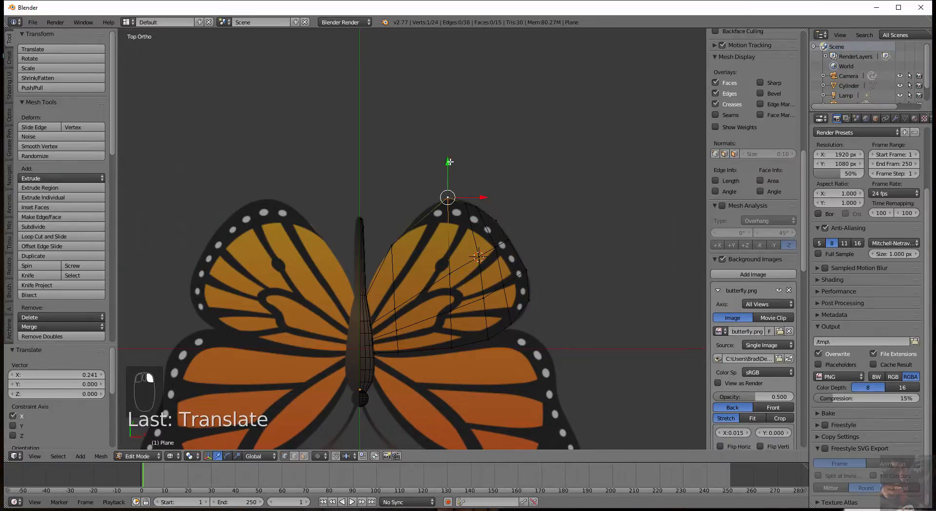
drag(448, 168, 448, 171)
Add one lengthwise loop cut in the wing plane's inner half and one crosswise loop cut through its upper half.
key(ctrl+r)
click(424, 290)
right_click(424, 290)
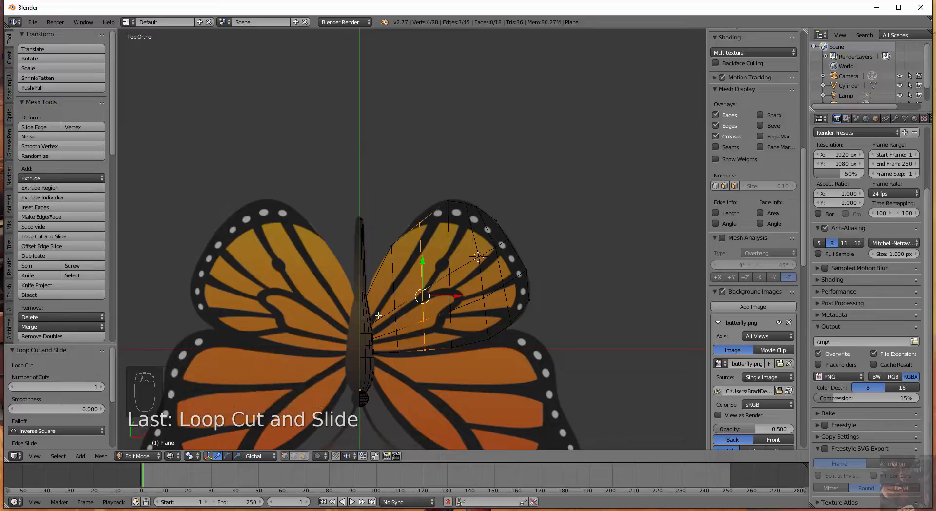
key(ctrl+r)
click(386, 292)
right_click(386, 292)
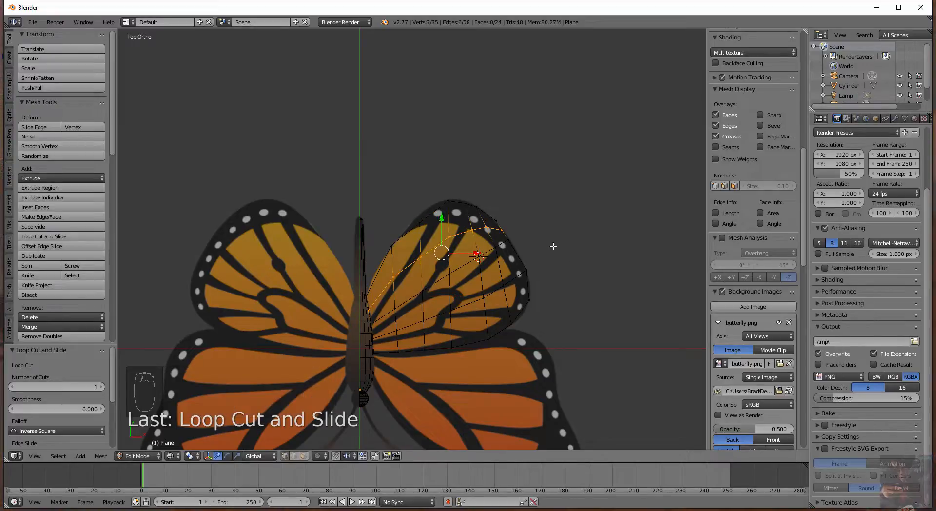
Raise the new lengthwise cut's upper end vertex by 0.186 along Y to the wing's upper outline.
right_click(418, 215)
key(g)
key(y)
click(418, 211)
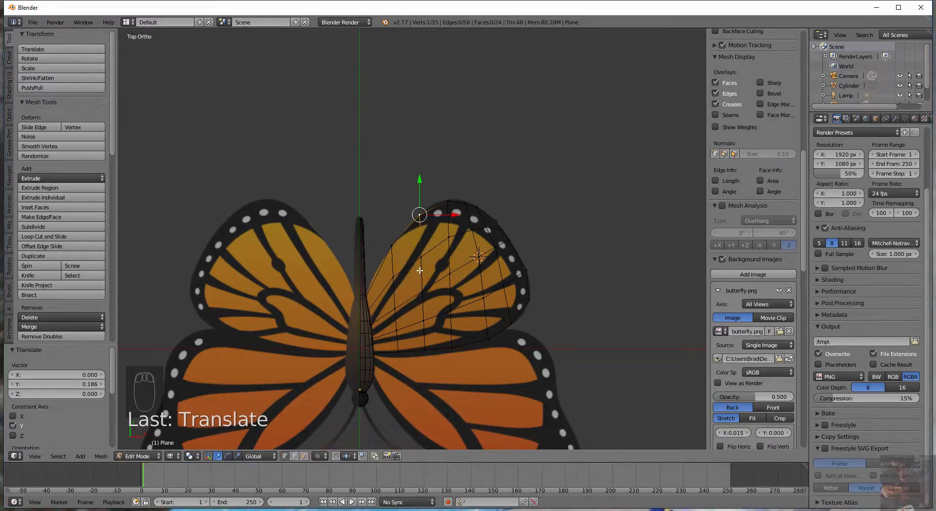
Shift that lengthwise edge loop slightly outward along X and raise its upper end vertex by 0.066 along Y.
alt+right_click(420, 271)
drag(458, 286, 461, 287)
right_click(422, 213)
drag(423, 180, 424, 177)
Adjust the lower outer corner to the outline, add a crosswise loop cut above it, and move the cut's outer vertex 0.077 along X.
right_click(527, 306)
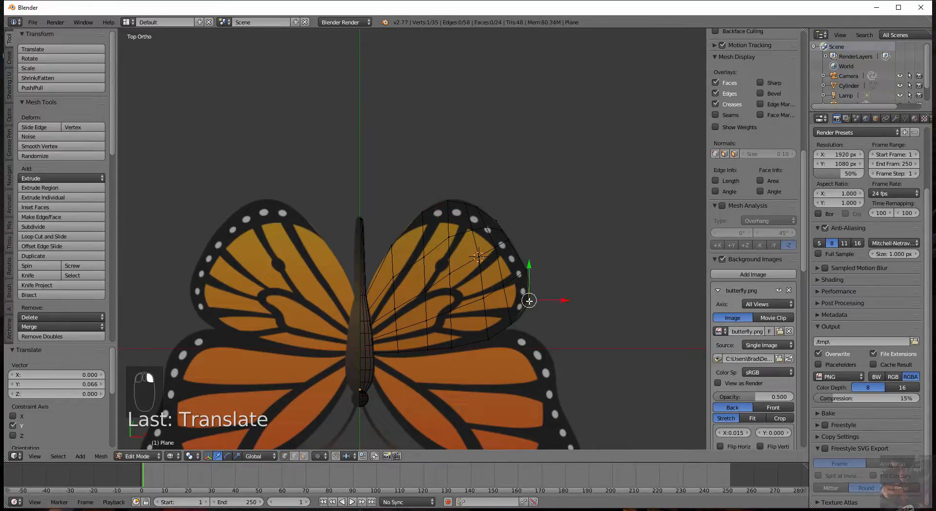
drag(564, 308, 570, 289)
key(ctrl+r)
double_click(479, 321)
right_click(527, 289)
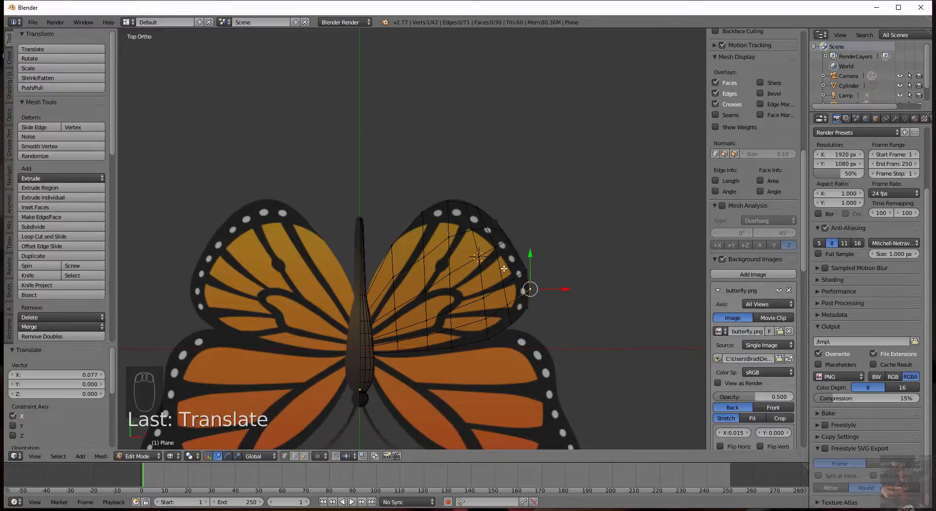
Add one crosswise loop cut just below the wing plane's middle and adjust its outer end vertex along X.
key(ctrl+r)
click(501, 267)
click(501, 268)
right_click(518, 255)
drag(554, 256, 556, 255)
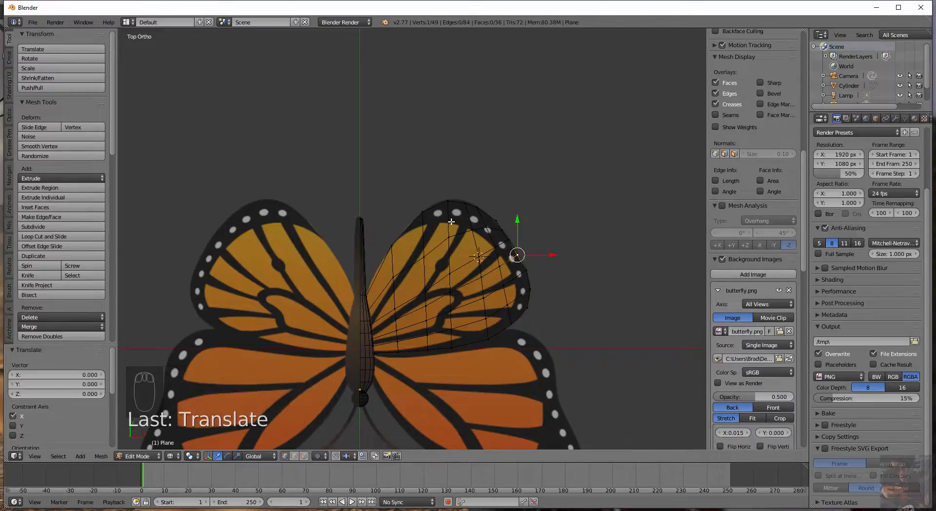
Add one crosswise loop cut near the wing's upper edge, and move the upper outer corner vertex up and inward to the outline.
key(ctrl+r)
double_click(460, 229)
right_click(497, 218)
drag(496, 184, 496, 176)
drag(533, 212, 523, 211)
Add two lengthwise loop cuts in the wing's inner half, and raise the upper vertex of the one nearest the body by 0.120 along Y.
key(ctrl+r)
click(408, 272)
click(408, 272)
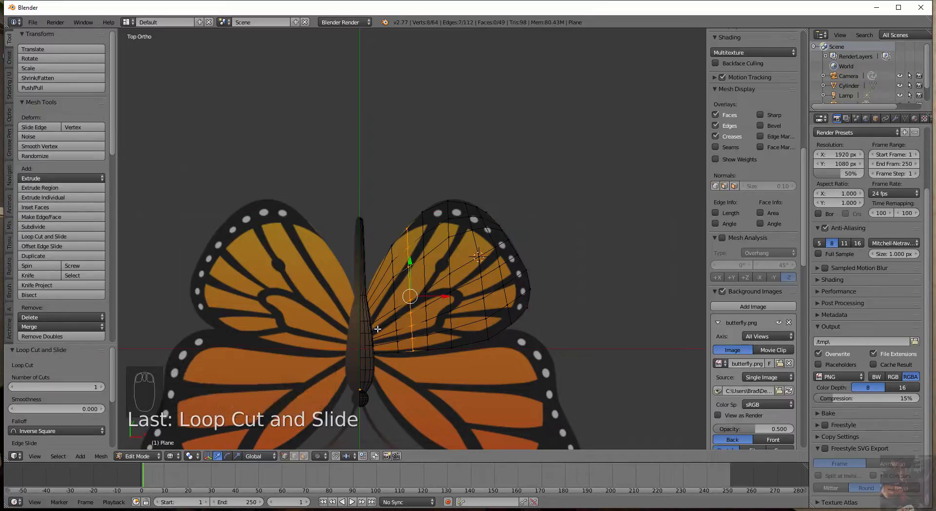
key(ctrl+r)
click(375, 329)
click(374, 329)
right_click(376, 274)
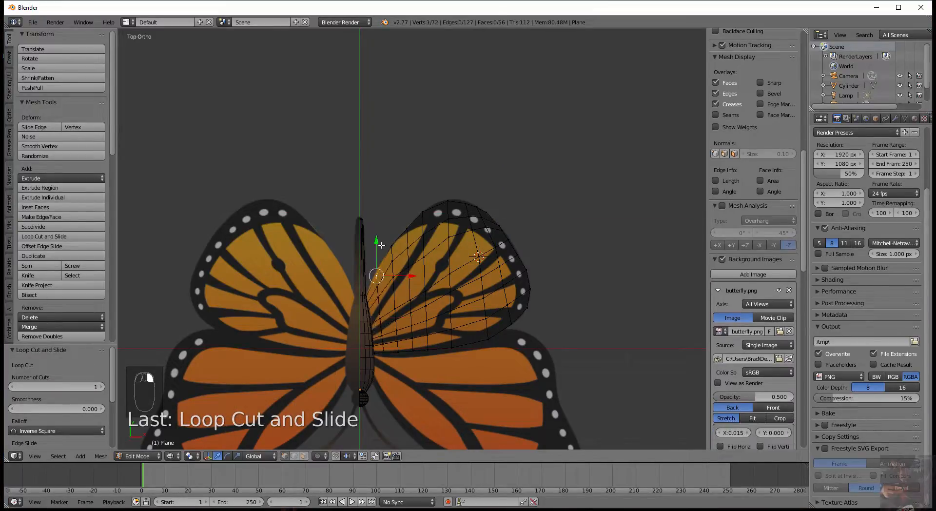
drag(377, 241, 378, 236)
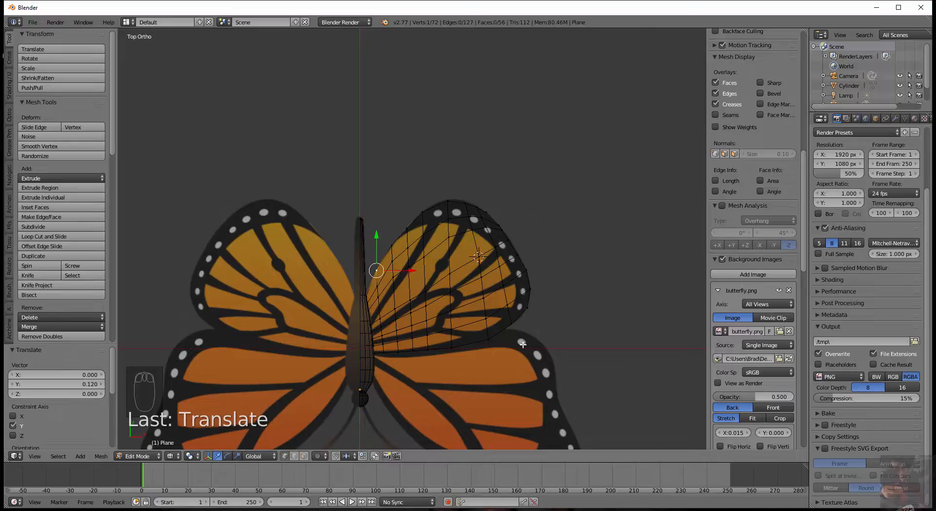
Rotate the lengthwise edge loop through the wing's middle by -4.085° and tilt the neighbouring inner loop similarly.
alt+right_click(450, 298)
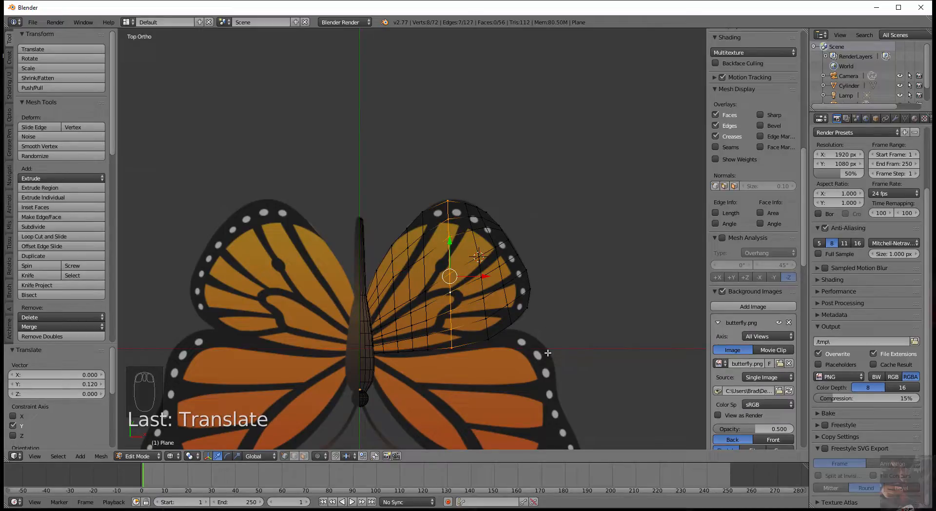
key(r)
click(558, 350)
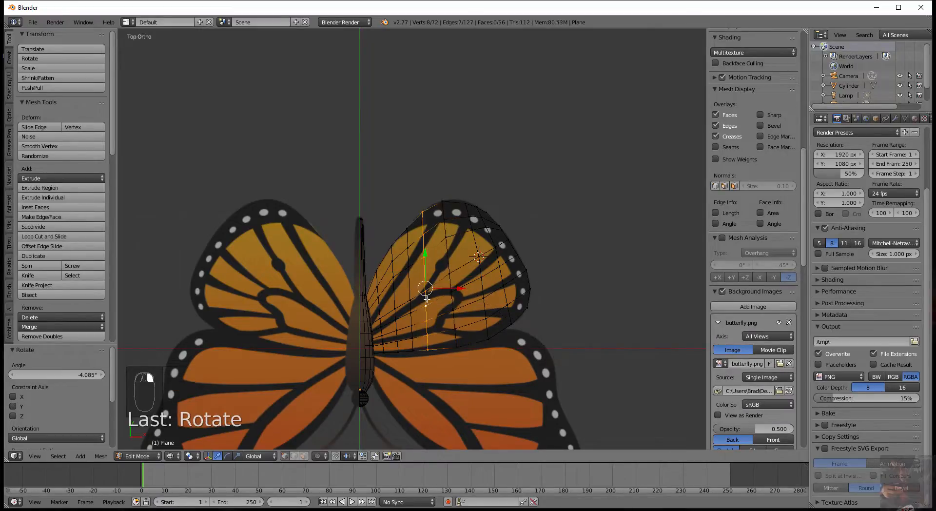
key(r)
click(537, 360)
right_click(419, 211)
drag(421, 180, 467, 162)
key(ctrl+z)
Add one lengthwise loop cut between the two rotated edge loops and raise its upper end vertex by 0.044 along Y.
key(ctrl+r)
click(441, 292)
click(441, 291)
right_click(431, 208)
right_click(468, 202)
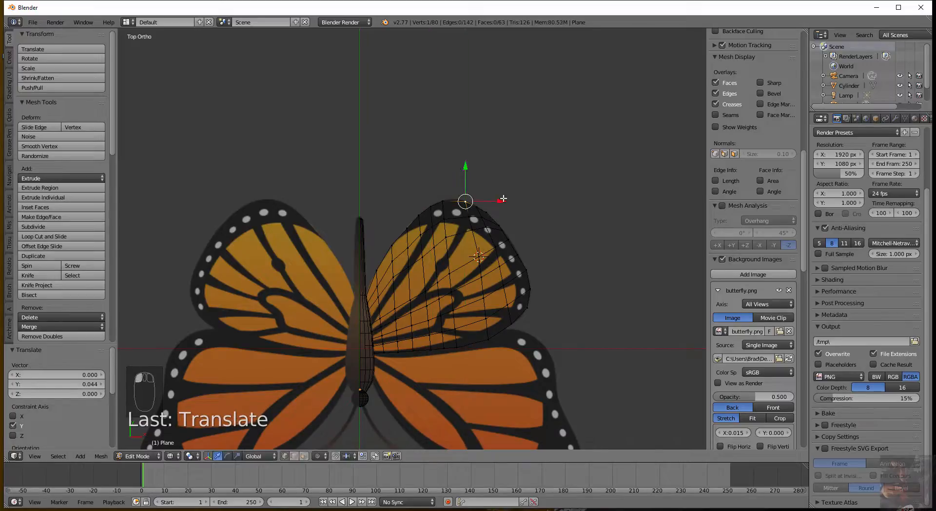
right_click(528, 312)
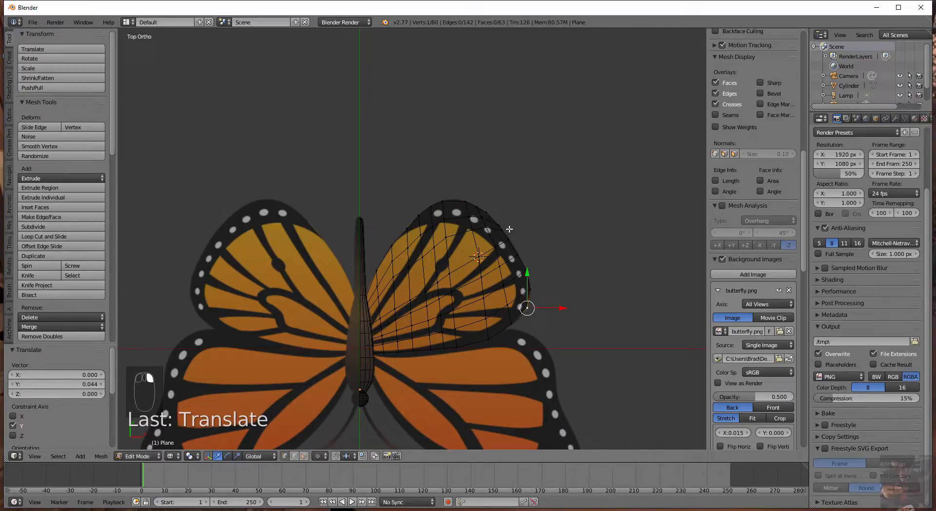
Add one centred crosswise loop cut through the upper half of the wing plane.
middle_drag(638, 343, 515, 308)
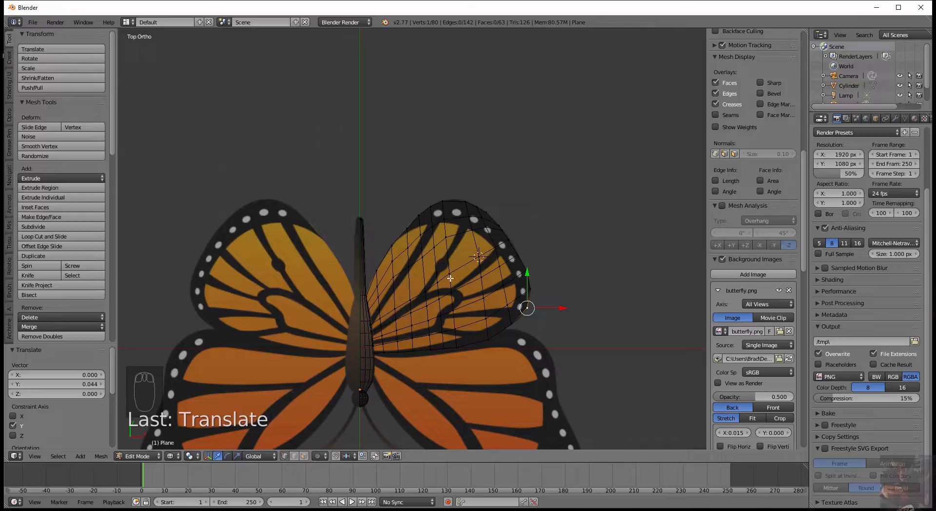
key(ctrl+r)
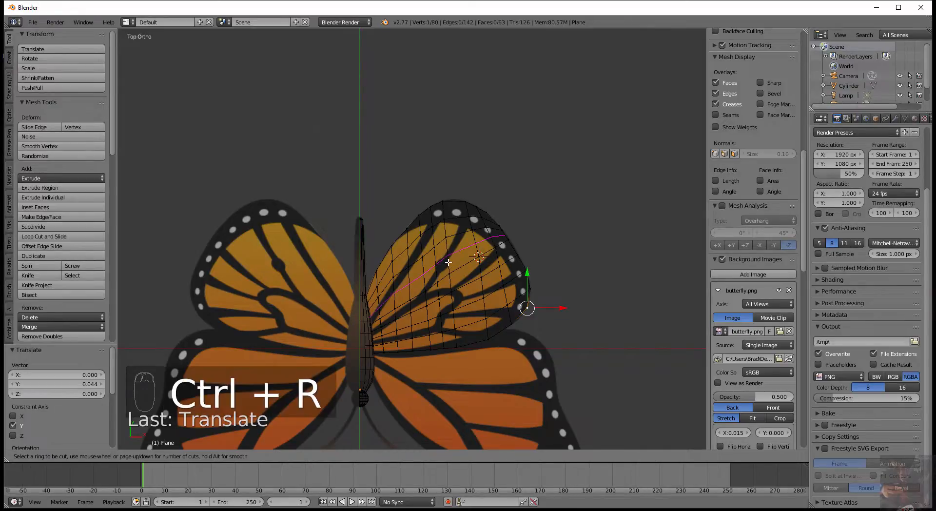
click(447, 261)
click(448, 262)
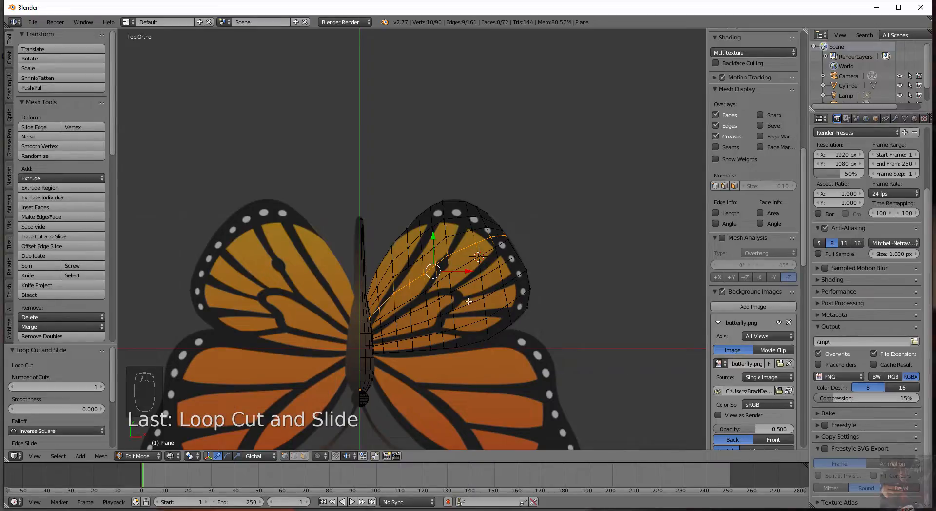
Add one lengthwise loop cut just outside the wing's middle and raise its upper end vertex by 0.066 along Y.
key(ctrl+r)
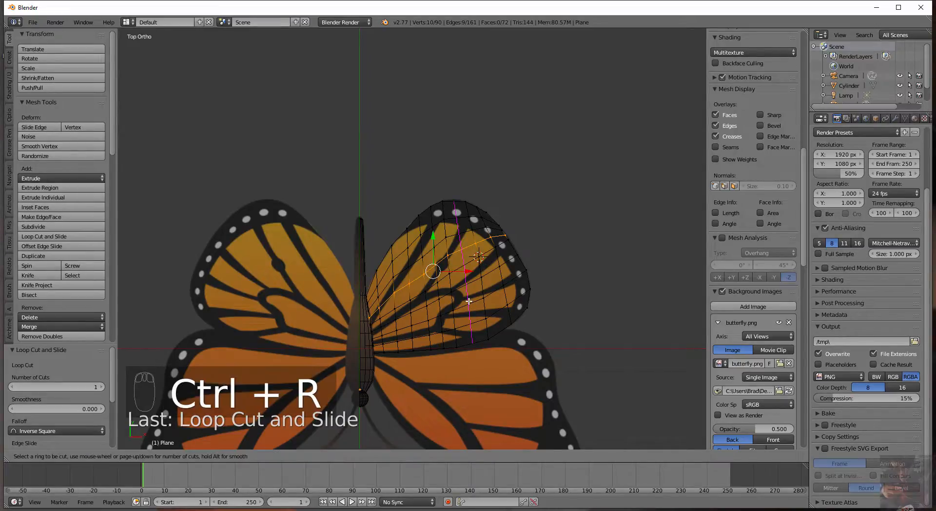
click(468, 301)
click(469, 301)
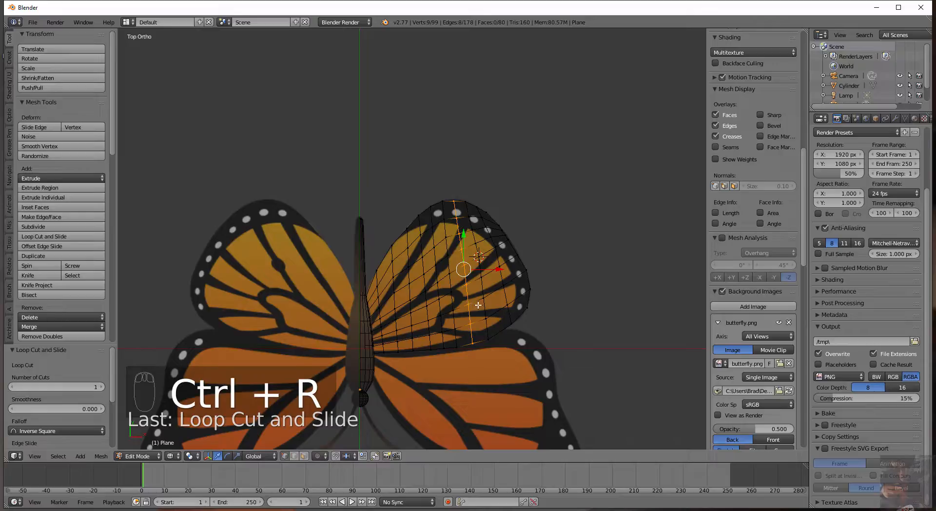
click(455, 202)
drag(454, 167, 456, 162)
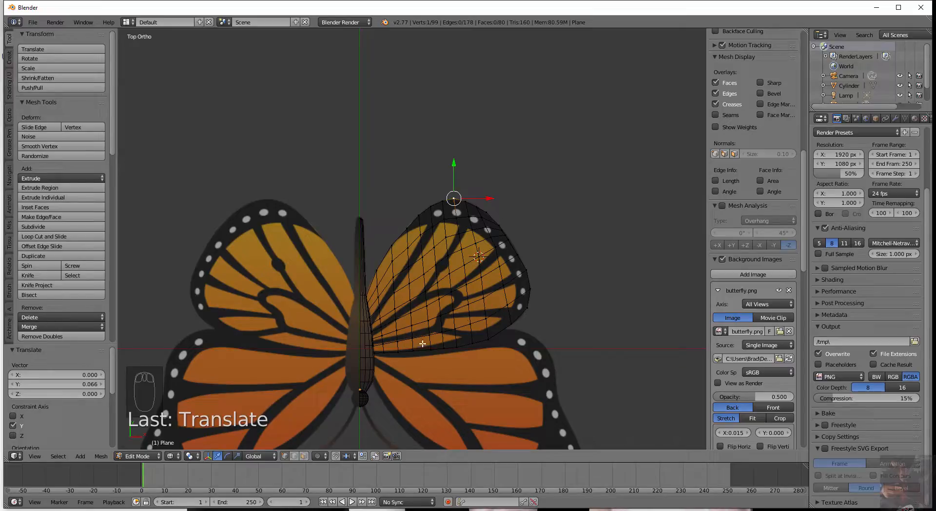
Move the wing's lower outer corner vertex -0.032 along X to match the reference outline.
scroll(592, 238, down, 2)
scroll(573, 265, up, 3)
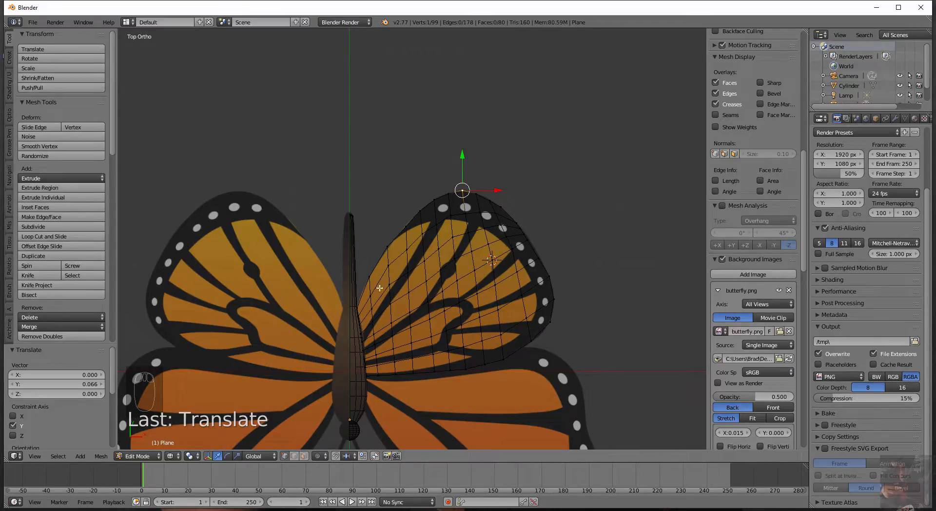
scroll(564, 312, down, 2)
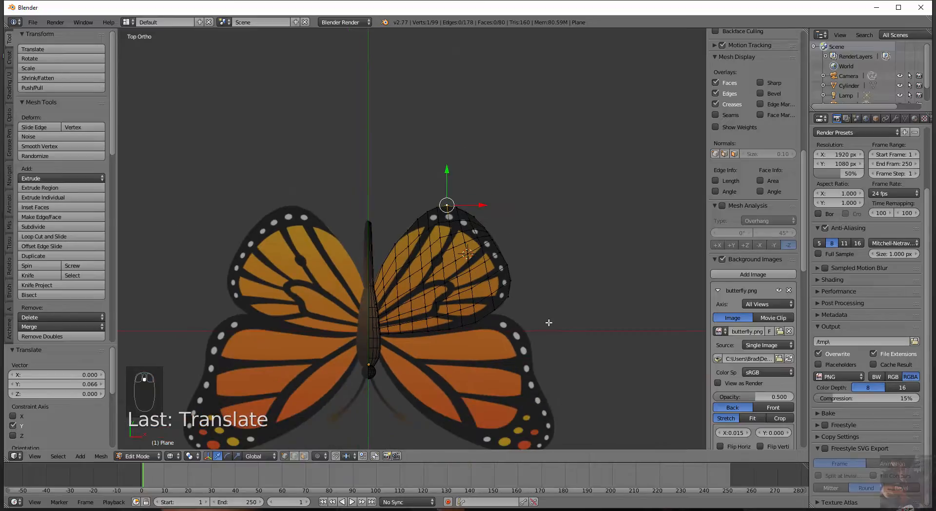
shift+middle_drag(550, 313, 468, 315)
scroll(502, 319, up, 4)
right_click(547, 295)
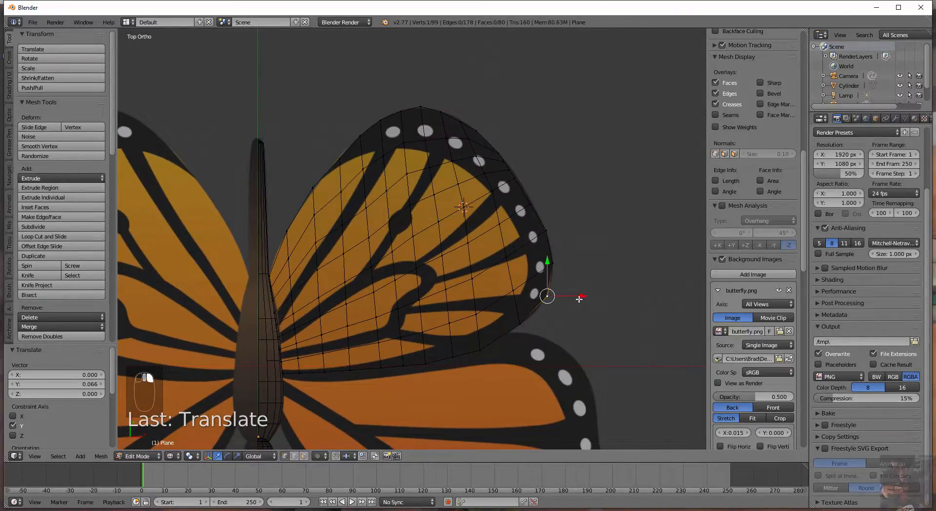
key(g)
key(x)
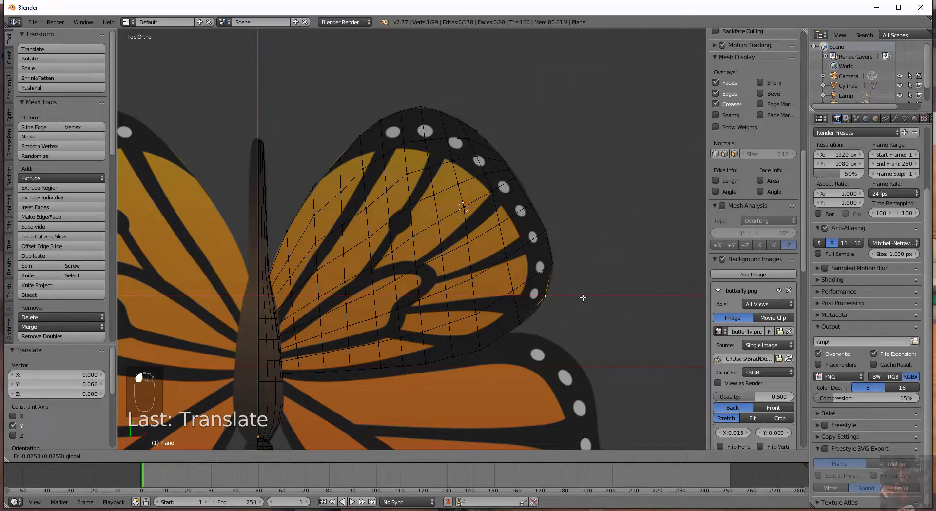
click(583, 297)
Move the two neighbouring vertices on the forewing's outermost edge -0.025 and -0.032 along X to match the reference.
shift+middle_drag(564, 210, 571, 277)
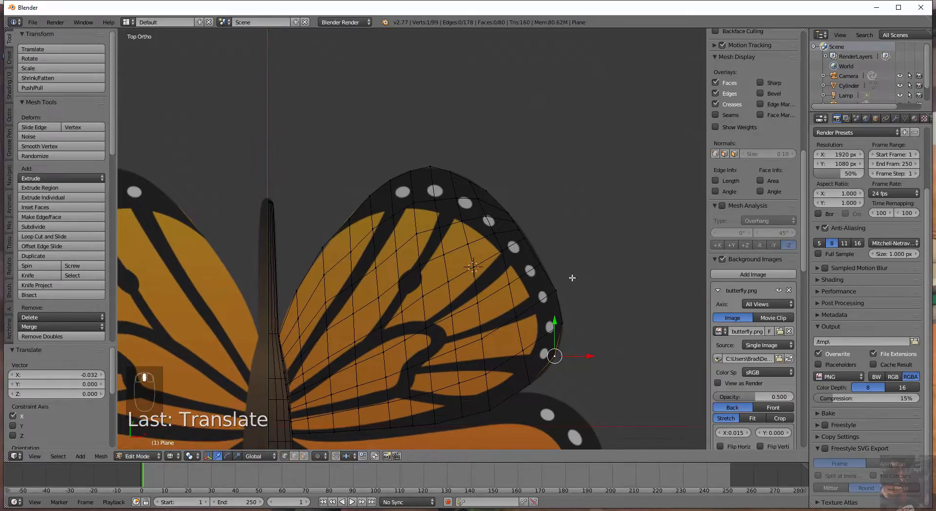
right_click(558, 291)
drag(596, 292, 594, 293)
right_click(564, 323)
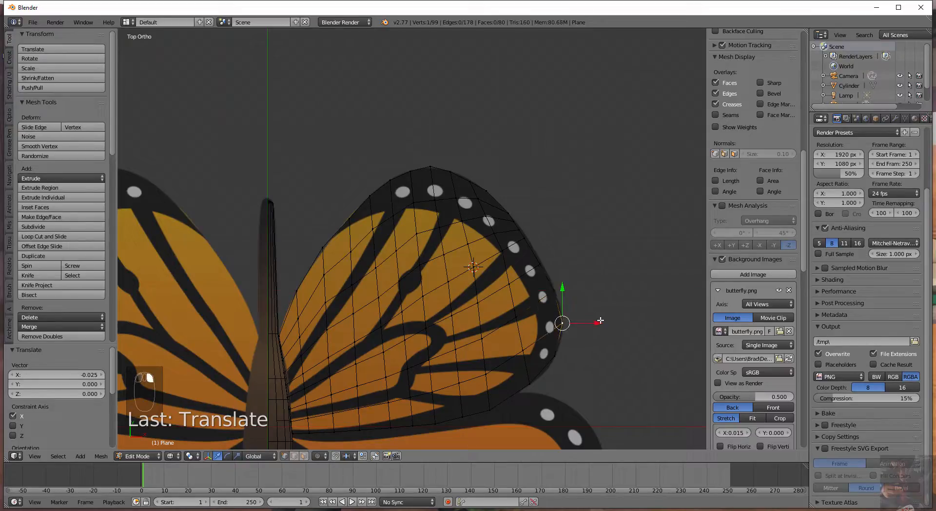
drag(601, 324, 599, 322)
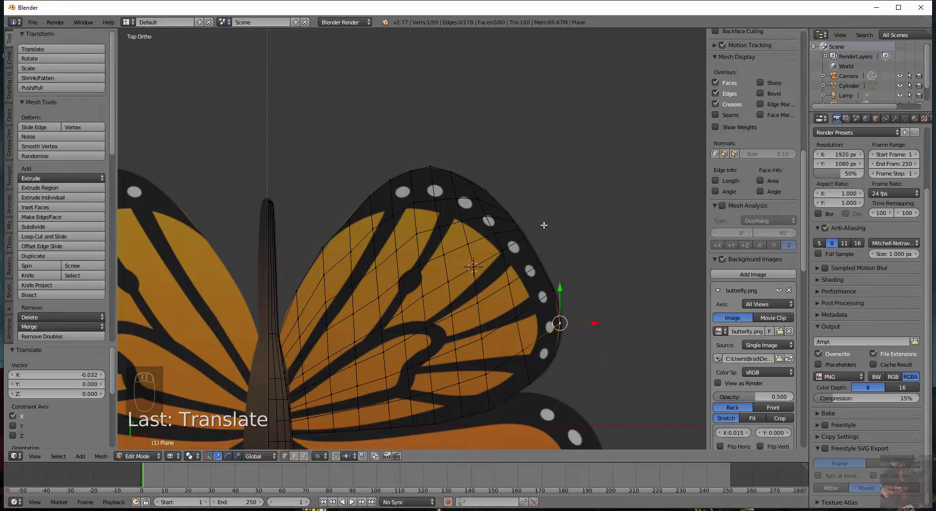
Move the forewing's upper outer edge vertex -0.025 along X and its neighbour nearer the tip -0.025 along Y.
right_click(510, 210)
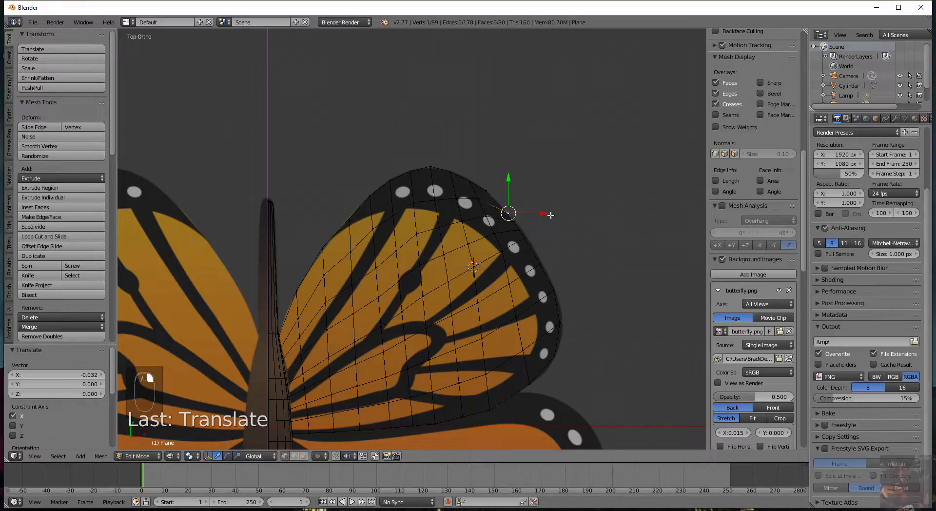
drag(551, 215, 546, 214)
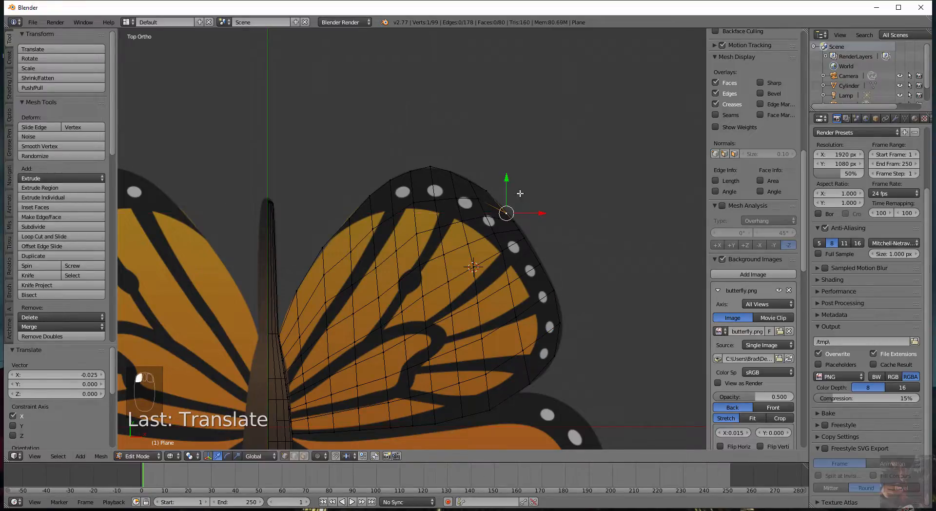
right_click(488, 191)
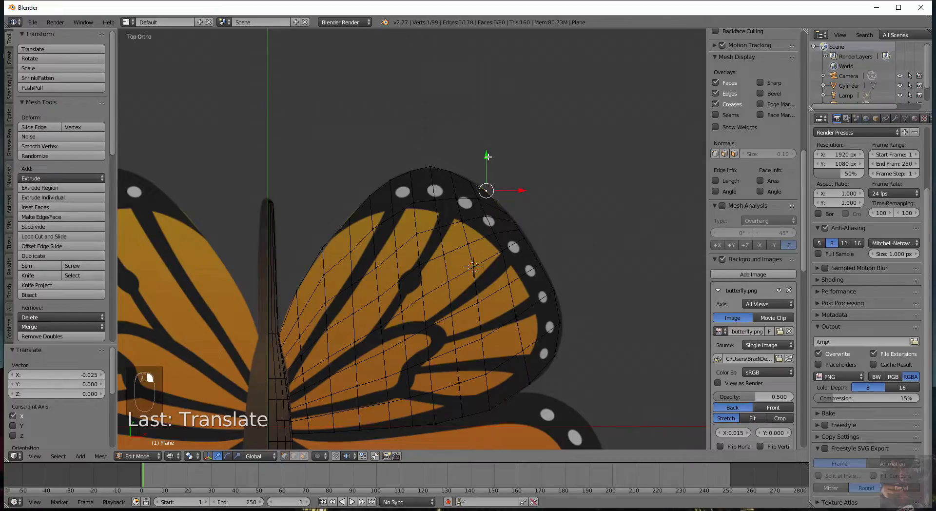
drag(488, 156, 487, 159)
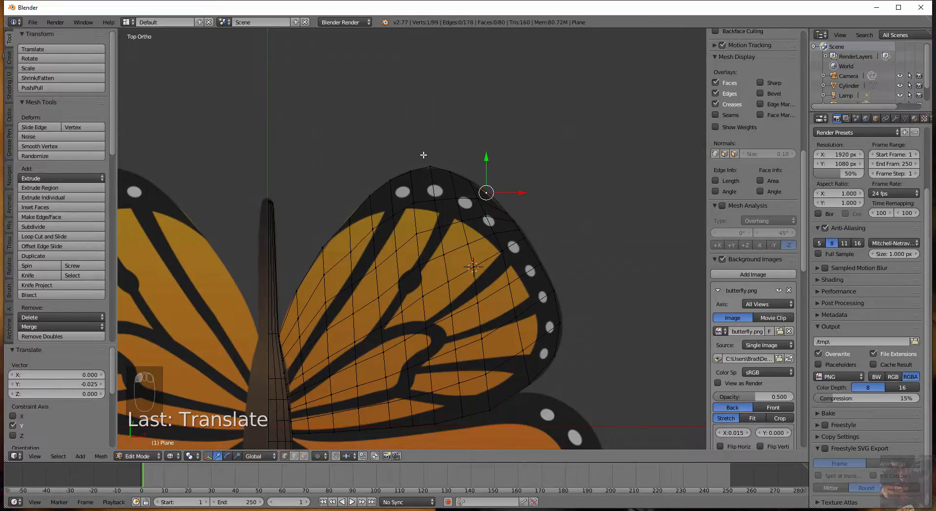
Lower the forewing's tip vertex by 0.038 along Y, and two vertices on its inner edge by 0.089 and 0.044.
right_click(430, 165)
drag(432, 131, 412, 150)
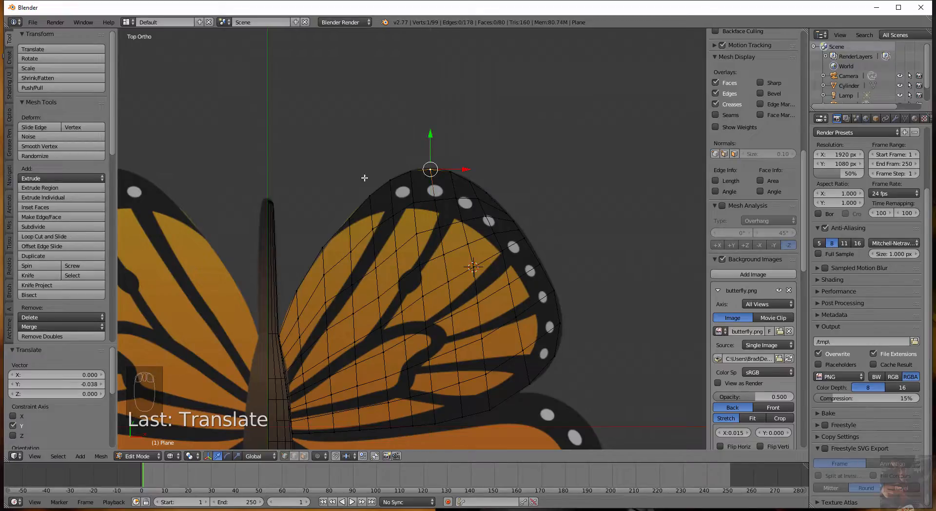
right_click(323, 247)
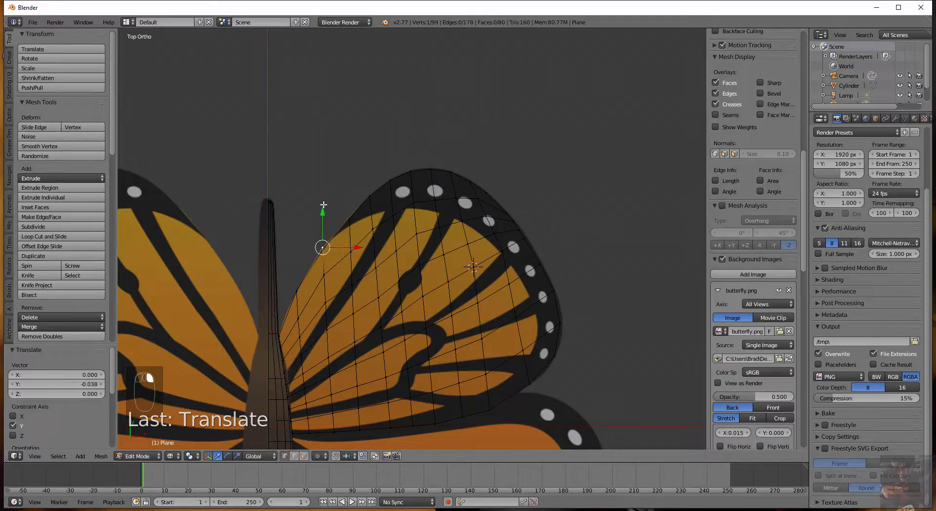
drag(323, 212, 323, 221)
right_click(298, 278)
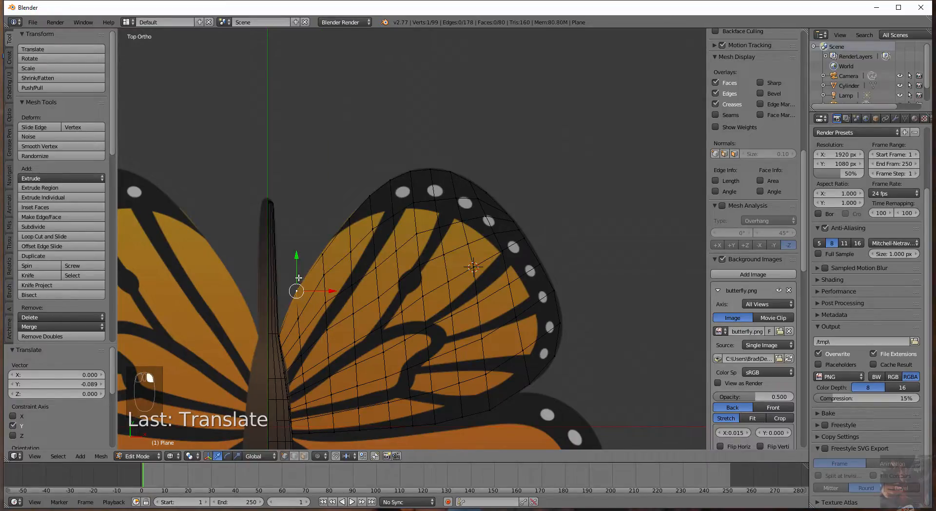
drag(296, 254, 298, 258)
Set the viewport shading to Solid and return the wing plane to Object Mode.
scroll(305, 260, down, 3)
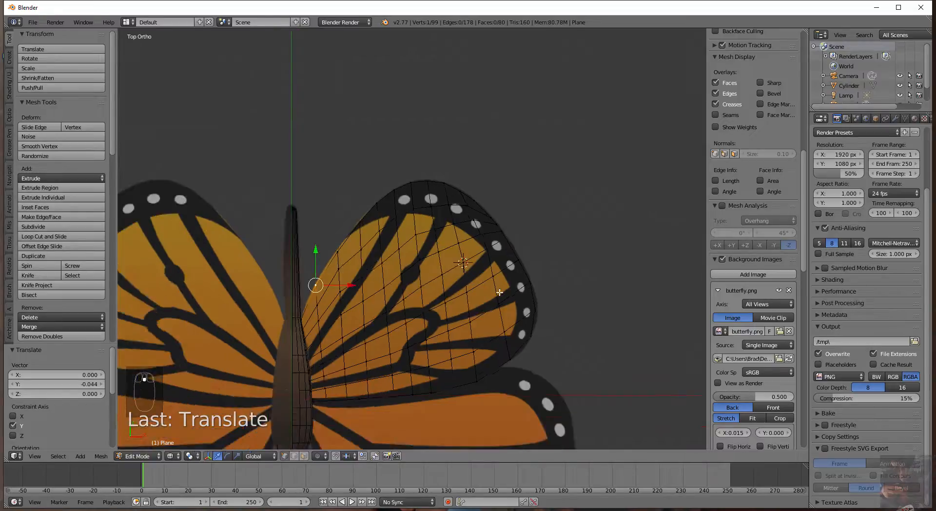
middle_drag(575, 433, 449, 392)
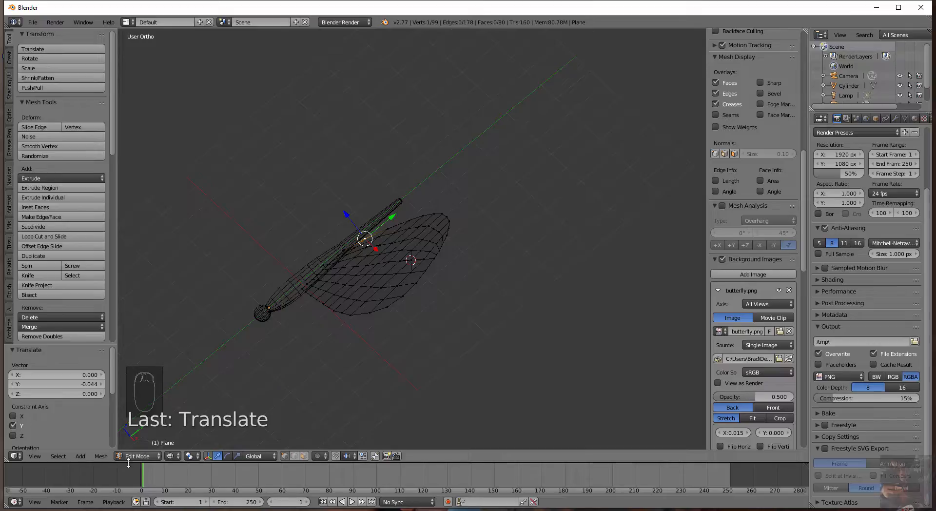
click(172, 456)
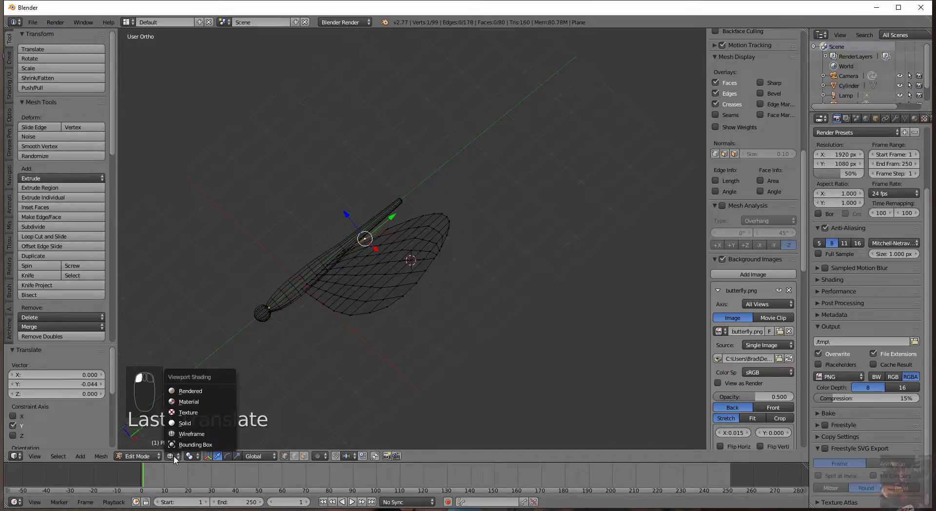
click(184, 423)
mouse_move(240, 376)
middle_down()
mouse_move(334, 385)
mouse_move(396, 415)
middle_up()
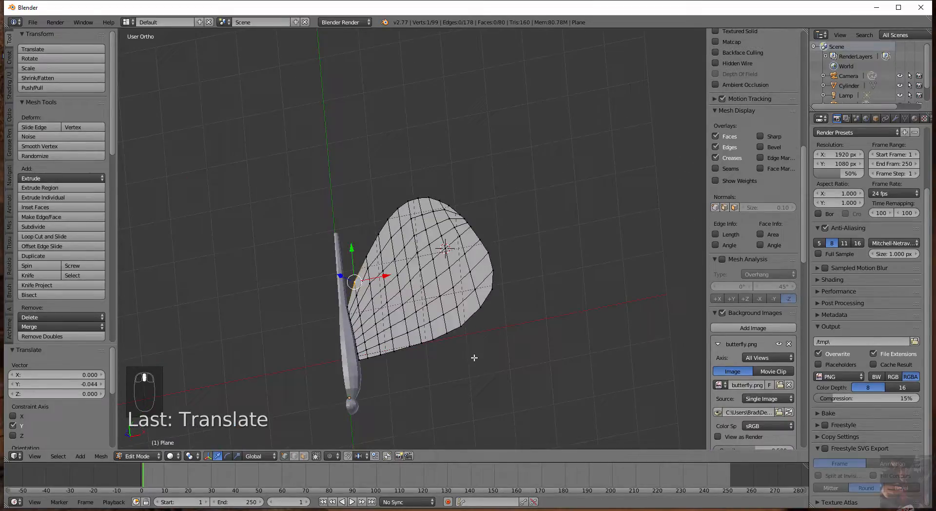
key(Tab)
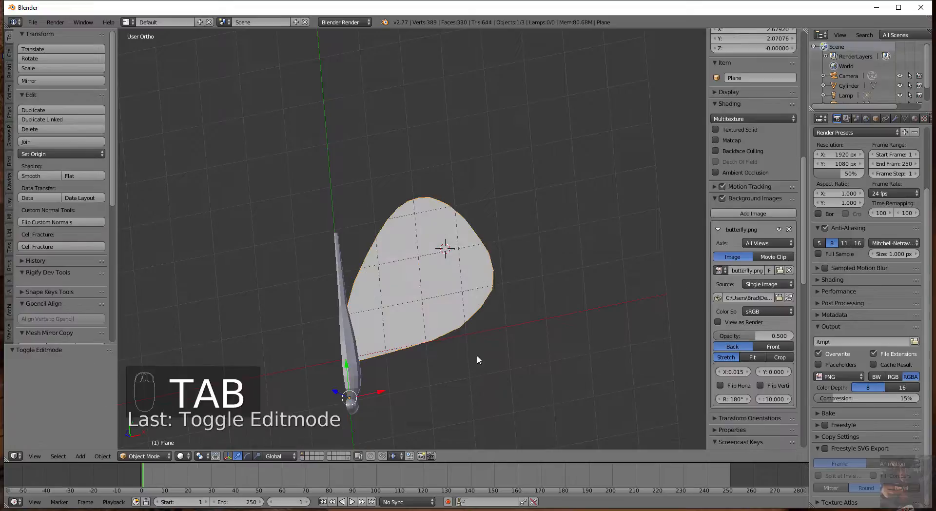
Examine the forewing's shape and its attachment to the body from several angles, with and without the mesh wires.
middle_drag(477, 355, 499, 419)
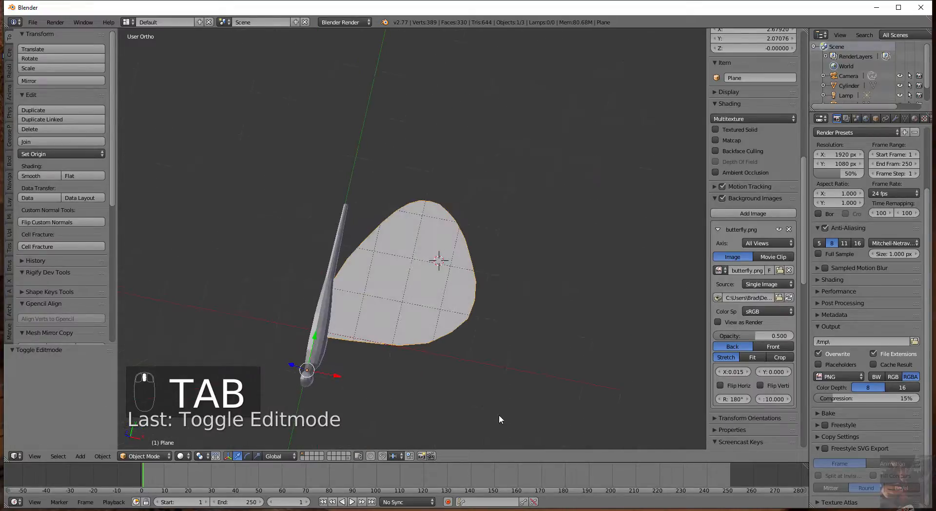
key(Tab)
key(Tab)
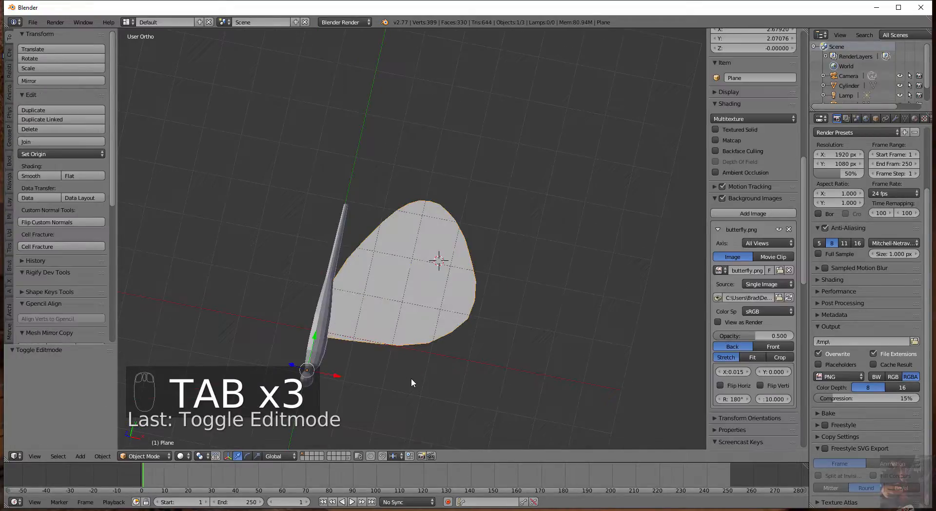
key(Tab)
key(Tab)
middle_drag(437, 361, 328, 397)
middle_drag(444, 287, 421, 330)
shift+middle_drag(363, 297, 494, 269)
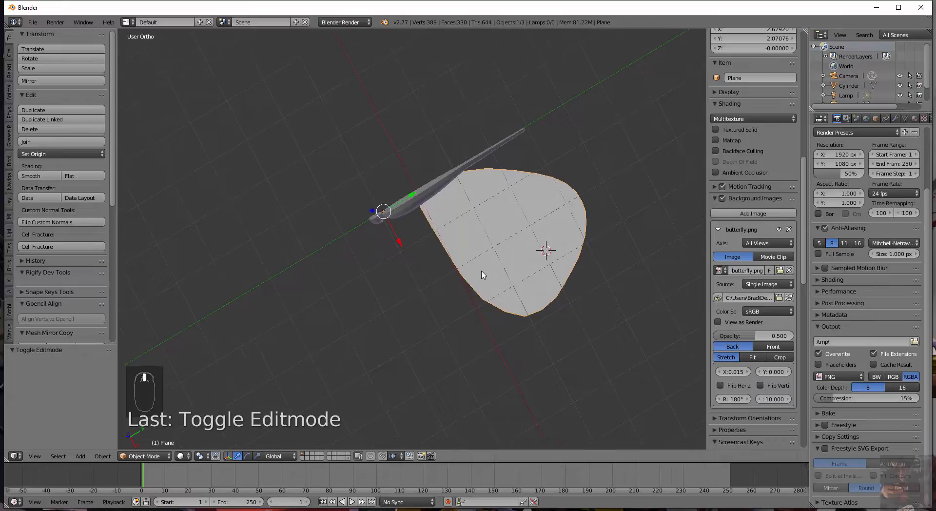
scroll(481, 272, up, 2)
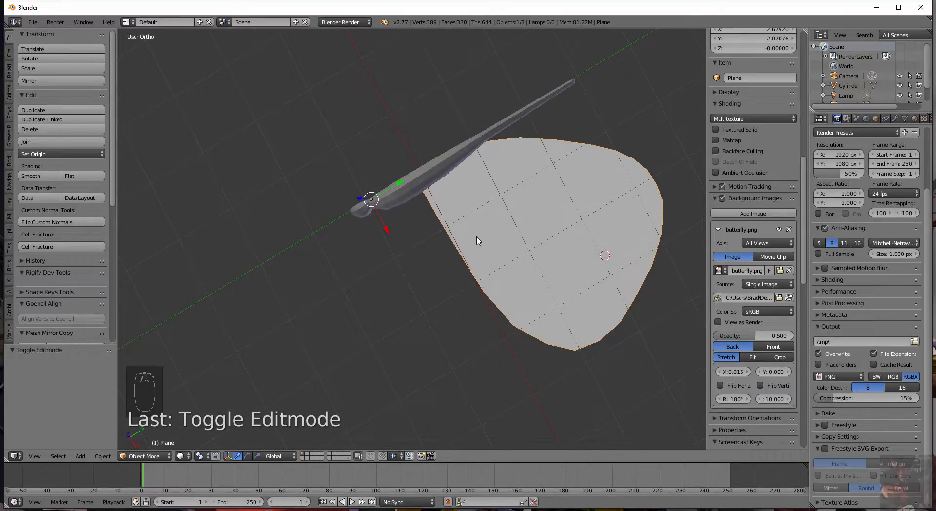
Apply smooth shading to the body, head and forewing together.
shift+right_click(407, 191)
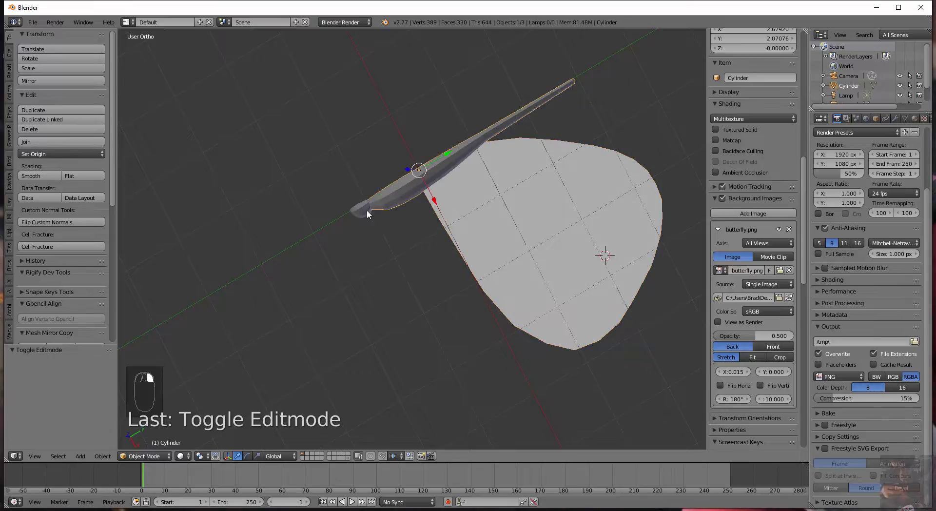
shift+right_click(504, 253)
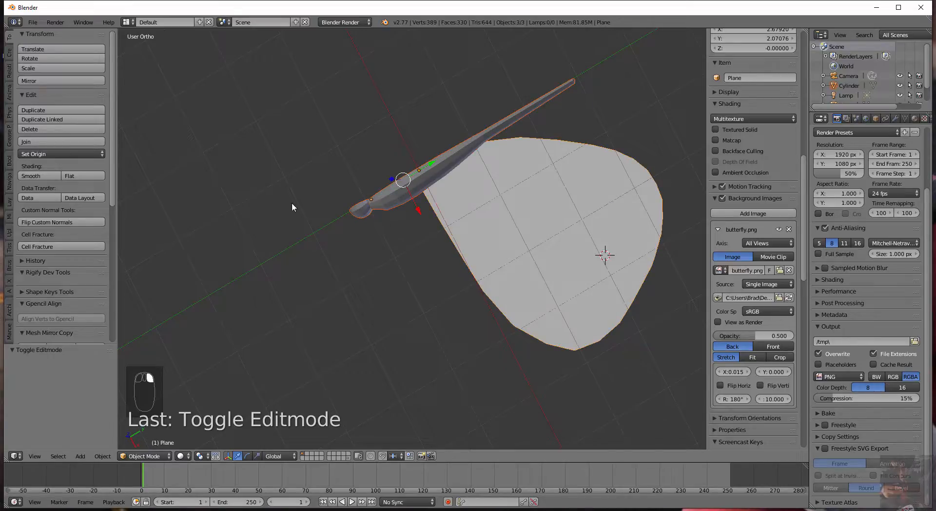
click(38, 178)
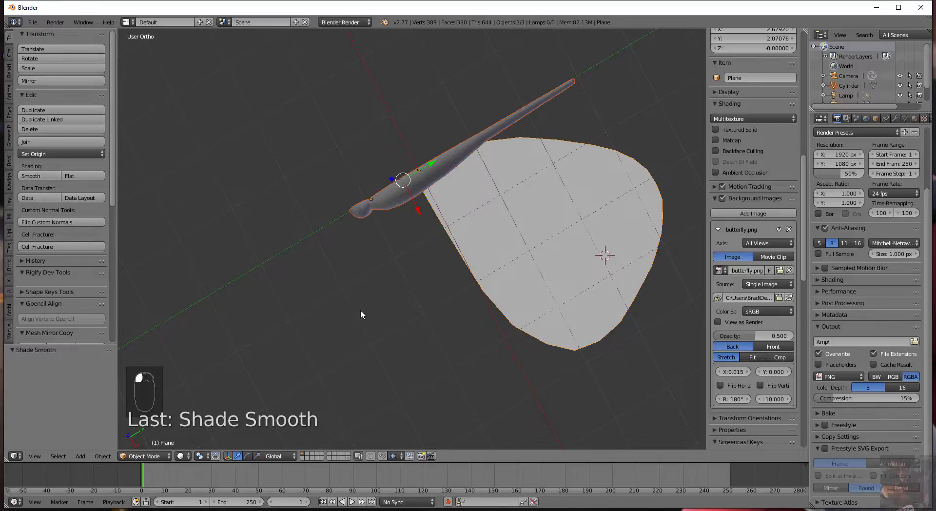
Inspect the smoothed body, head and flat forewing up close and from the side.
middle_drag(359, 313, 367, 156)
scroll(441, 292, up, 5)
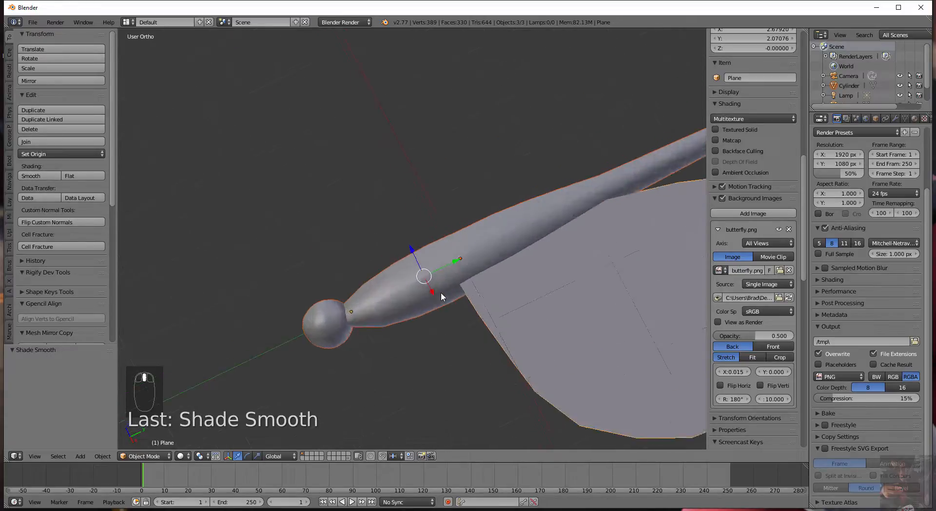
middle_drag(437, 255, 436, 150)
scroll(463, 284, down, 4)
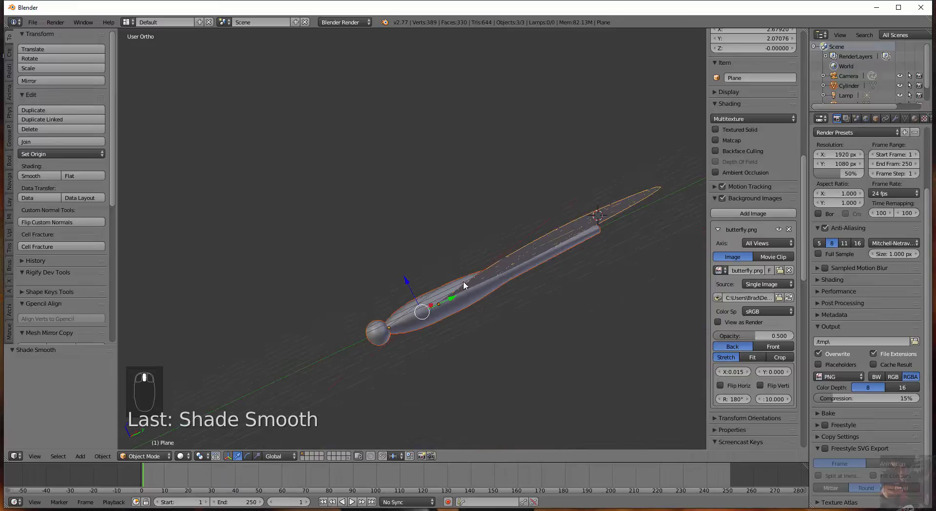
middle_drag(464, 284, 496, 288)
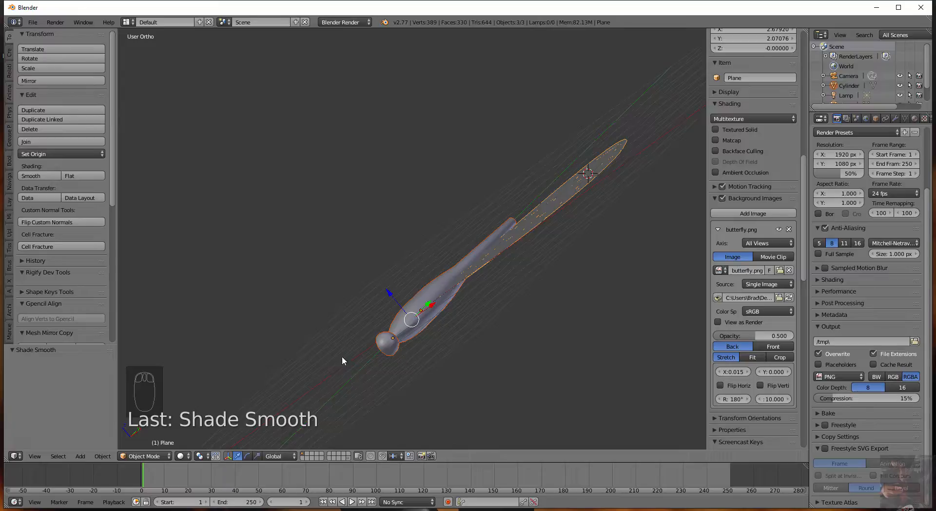
middle_drag(559, 305, 518, 354)
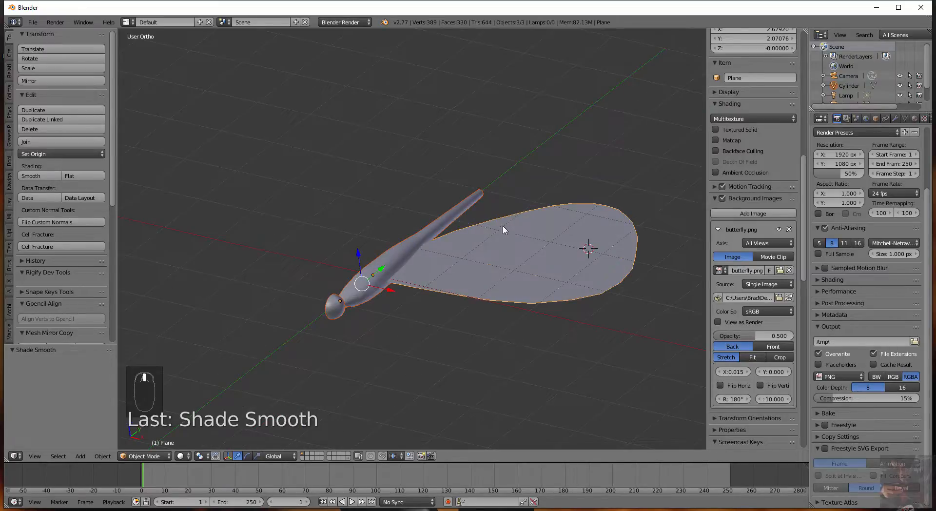
middle_drag(522, 408, 466, 346)
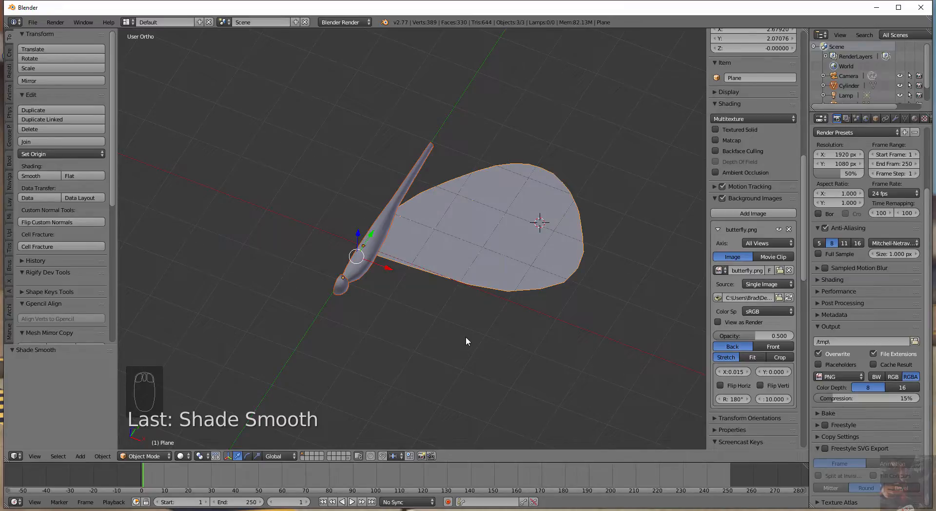
In top view, snap the 3D cursor to the world centre and add a new plane there for the hindwing.
key(KP_7)
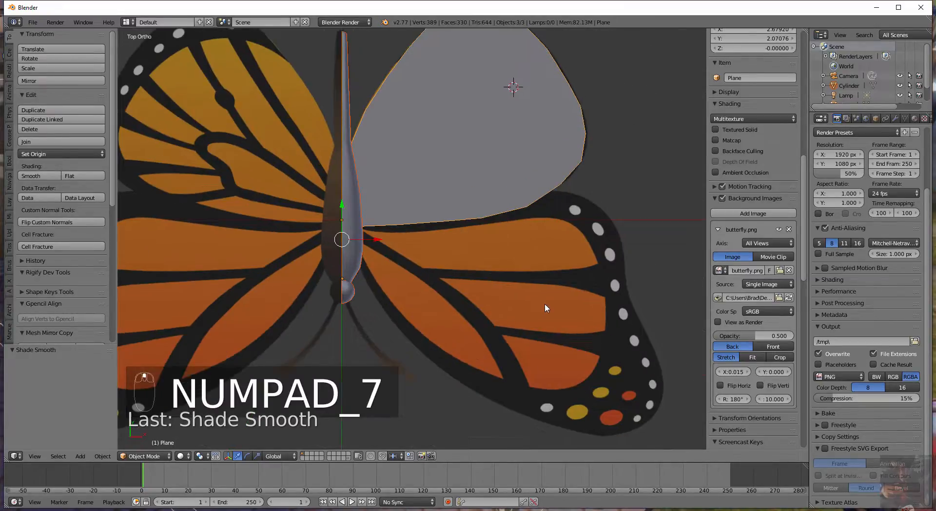
scroll(544, 303, down, 2)
scroll(520, 265, up, 1)
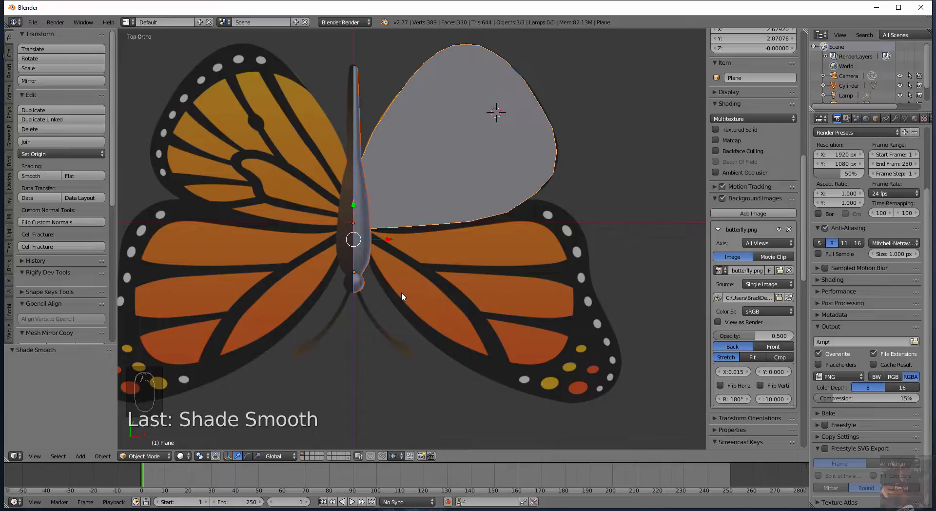
scroll(402, 292, up, 3)
key(Tab)
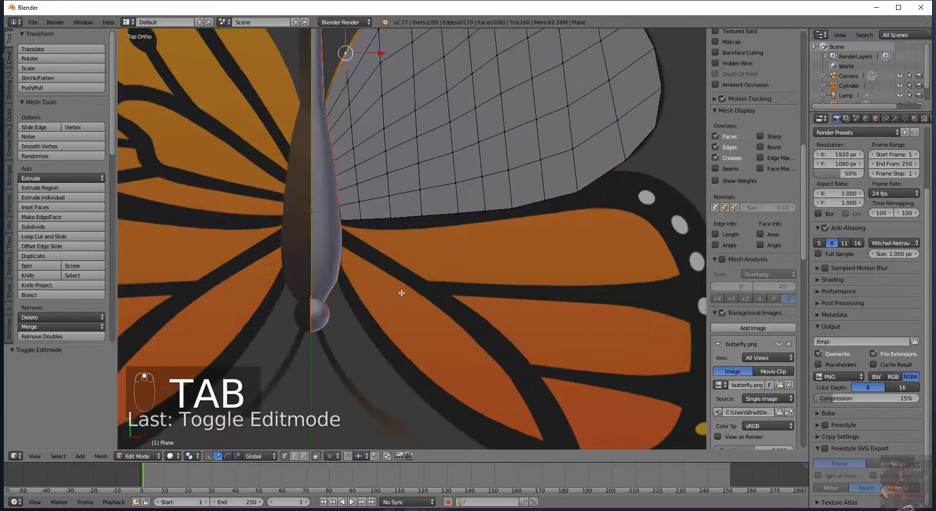
key(Tab)
key(shift+s)
click(422, 299)
key(shift+a)
mouse_move(423, 298)
click(461, 38)
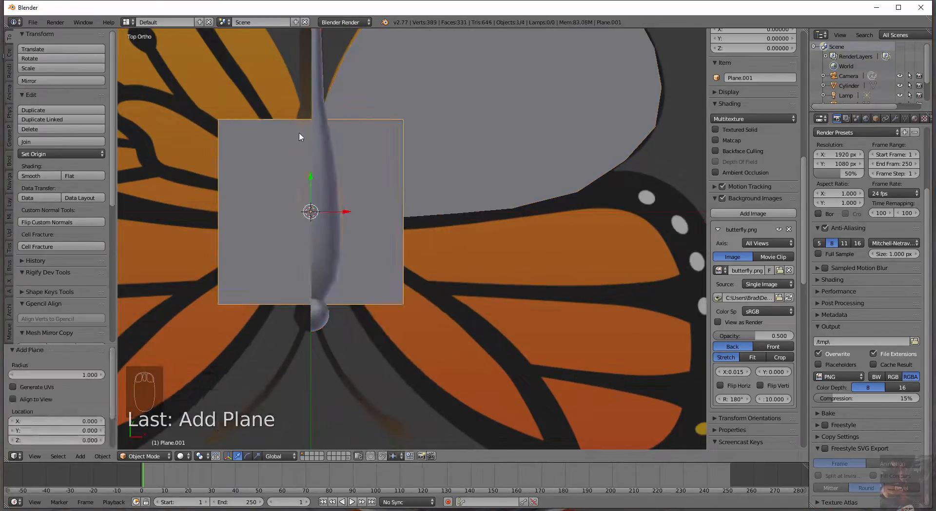
Split the new plane with a centred vertical loop cut and delete the vertices of its -X half.
key(Tab)
key(ctrl+r)
click(303, 135)
right_click(469, 294)
key(x)
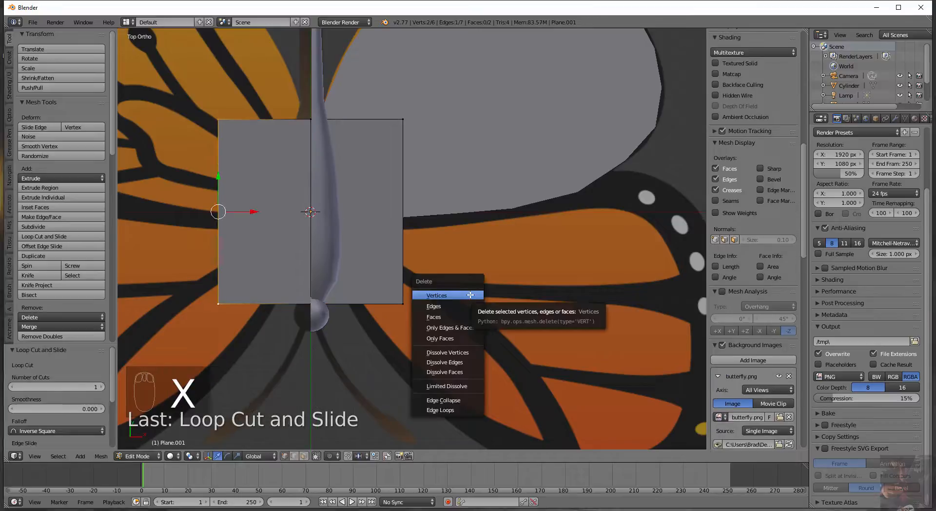
click(470, 294)
Move the half plane's upper edge -1.061 along Y to the hindwing's upper border.
right_click(345, 120)
key(g)
key(y)
click(458, 261)
Stretch the half plane's outer edge along X out to the upper outer corner of the reference hindwing.
right_click(403, 217)
shift+right_click(404, 303)
shift+middle_drag(472, 337, 428, 323)
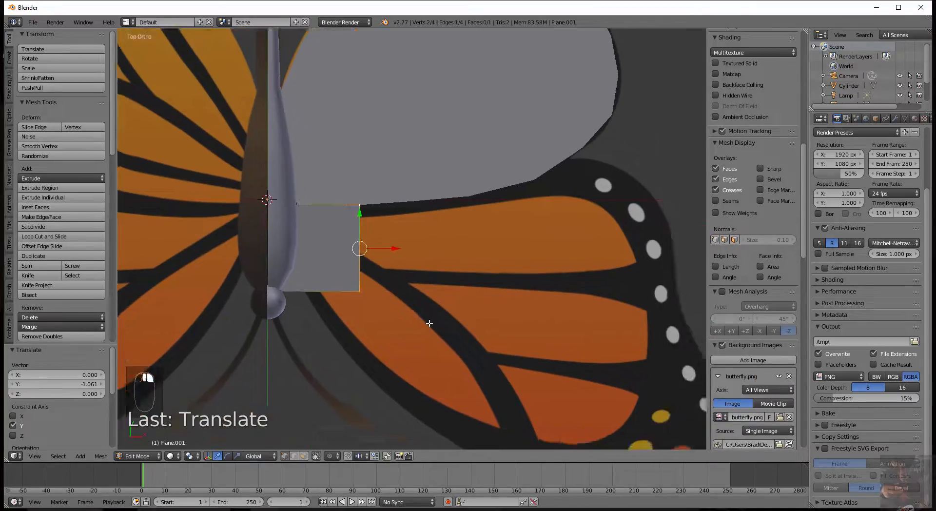
scroll(428, 322, down, 6)
drag(426, 241, 582, 258)
Shift the plane's lower outer corner vertex 1.576 along X, lower it along Y beside the hindwing's tip, and bring it back -0.315 along X.
right_click(495, 257)
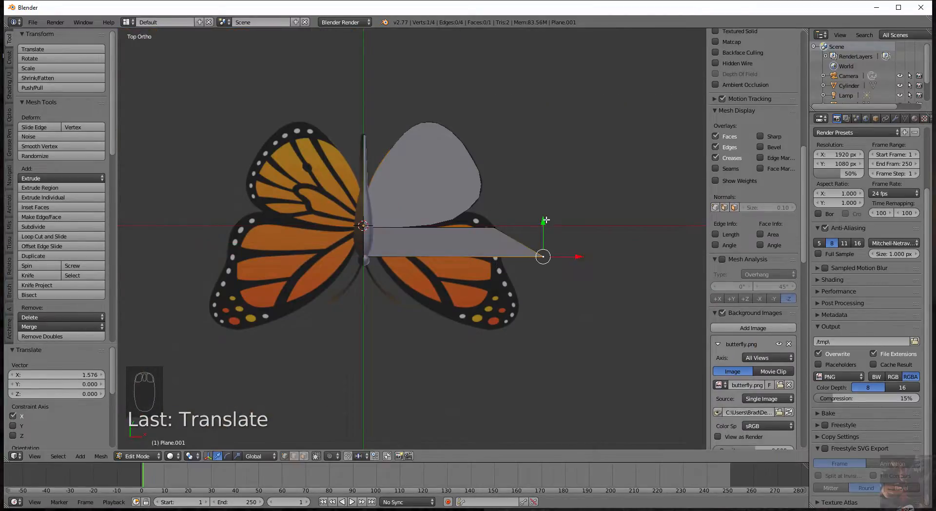
drag(545, 224, 551, 313)
drag(583, 347, 572, 347)
scroll(311, 215, up, 4)
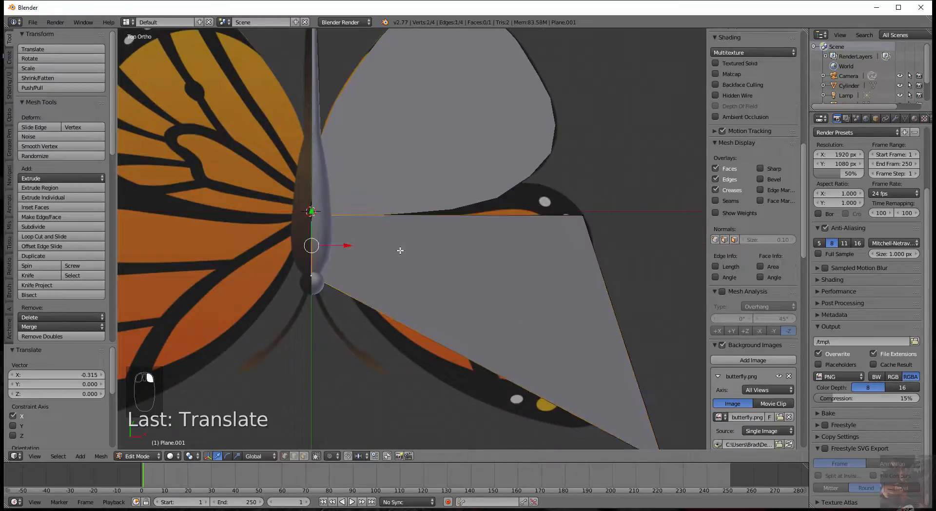
Show the plane in wireframe and shift its inner lower corner vertex 0.274 along Y and -0.030 along X beside the body.
key(z)
right_click(333, 276)
drag(333, 242, 332, 224)
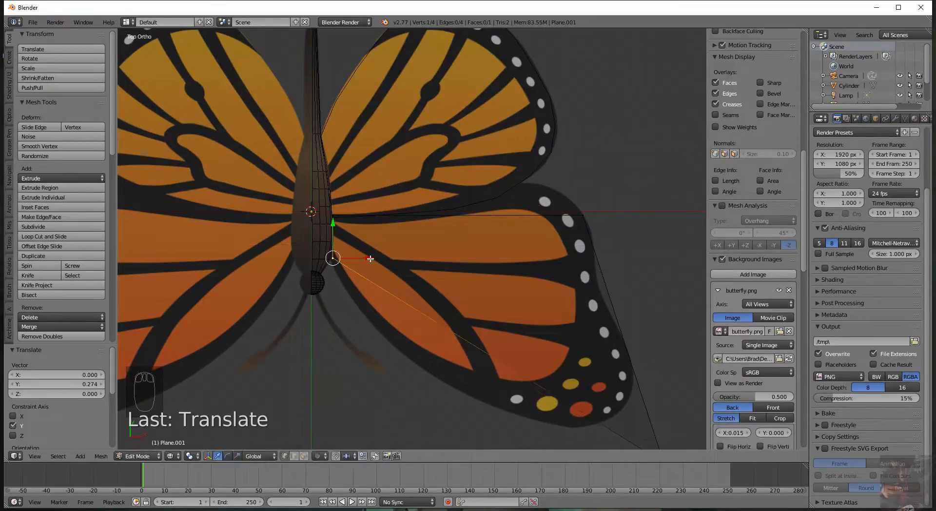
drag(370, 259, 367, 259)
Add a centred lengthwise loop cut through the hindwing plane from the body to its outer edge.
scroll(453, 297, down, 3)
key(ctrl+r)
right_click(477, 282)
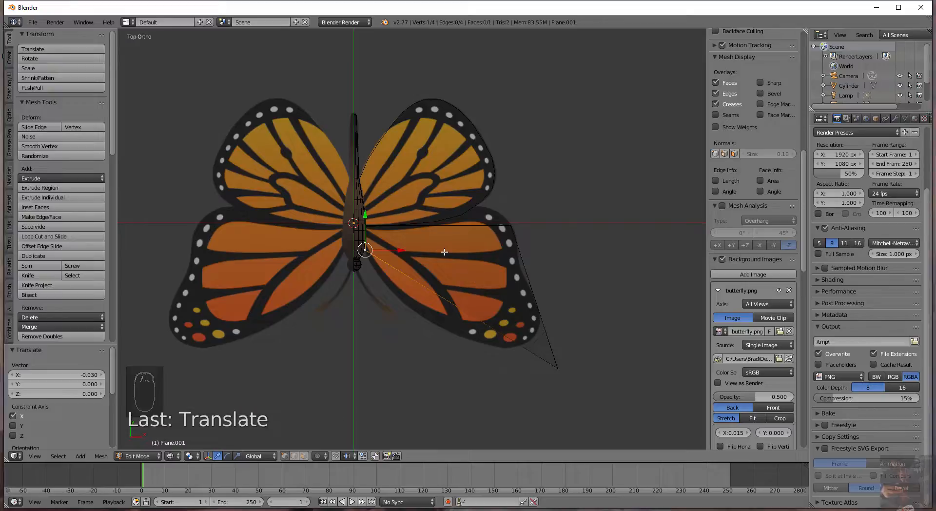
key(a)
key(ctrl+r)
click(524, 274)
right_click(524, 274)
scroll(480, 278, up, 4)
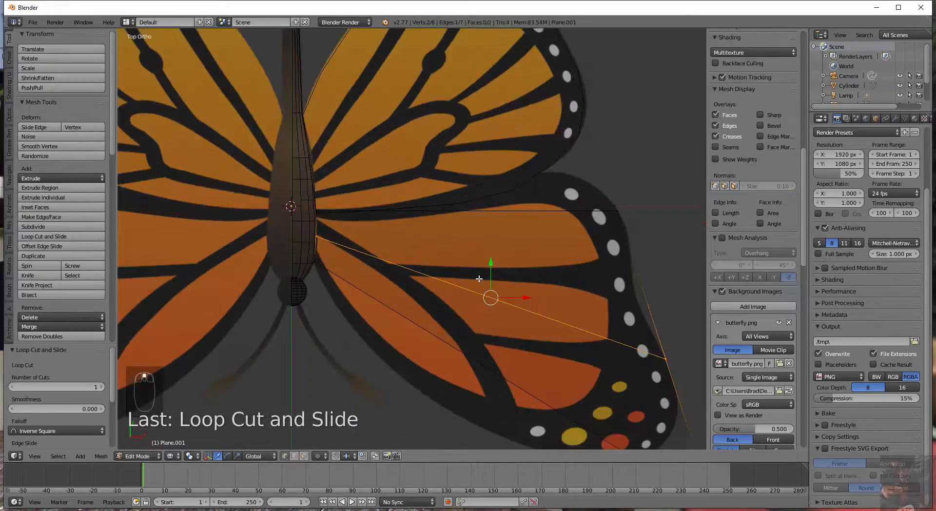
Add a centred crosswise loop cut, raise its upper vertex 0.095 along Y, and select the upper inner corner vertex.
key(ctrl+r)
click(479, 278)
right_click(478, 278)
right_click(467, 213)
drag(467, 179, 467, 173)
click(467, 173)
right_click(317, 213)
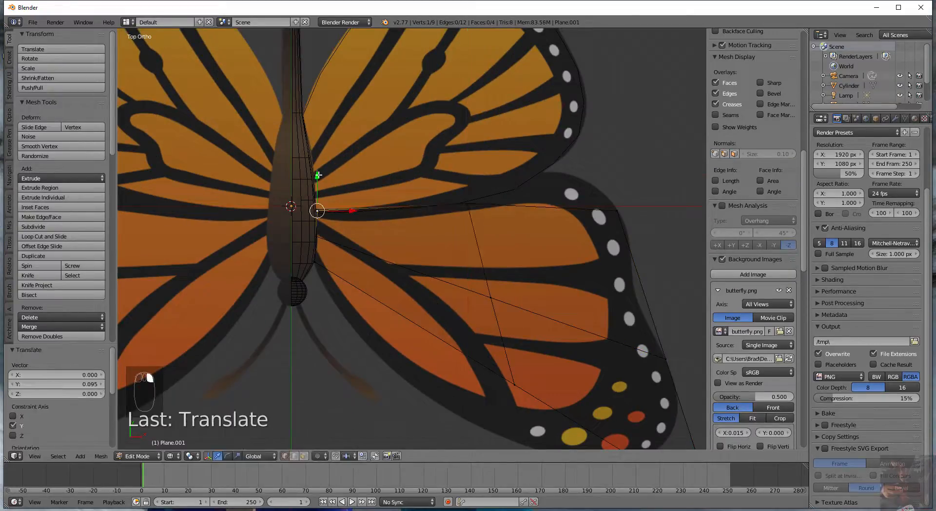
Add a crosswise loop cut in the outer half and raise its upper vertex and the neighbouring one to the hindwing's upper border.
key(ctrl+r)
click(548, 212)
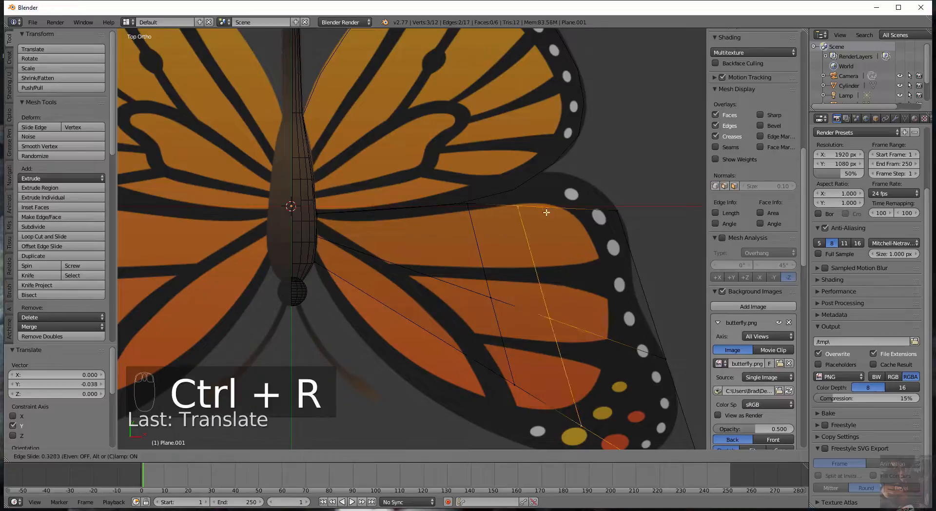
right_click(547, 210)
right_click(543, 208)
drag(542, 172, 542, 137)
right_click(466, 203)
drag(467, 173, 468, 167)
Fit the lower edge vertices to the hindwing's border, raising the outer corner along Y and shifting it -0.315 along X.
shift+middle_drag(561, 379, 547, 282)
right_click(502, 288)
drag(501, 254, 501, 311)
right_click(601, 349)
drag(601, 313, 577, 322)
right_click(700, 411)
scroll(700, 411, down, 4)
drag(540, 285, 540, 253)
drag(579, 290, 568, 291)
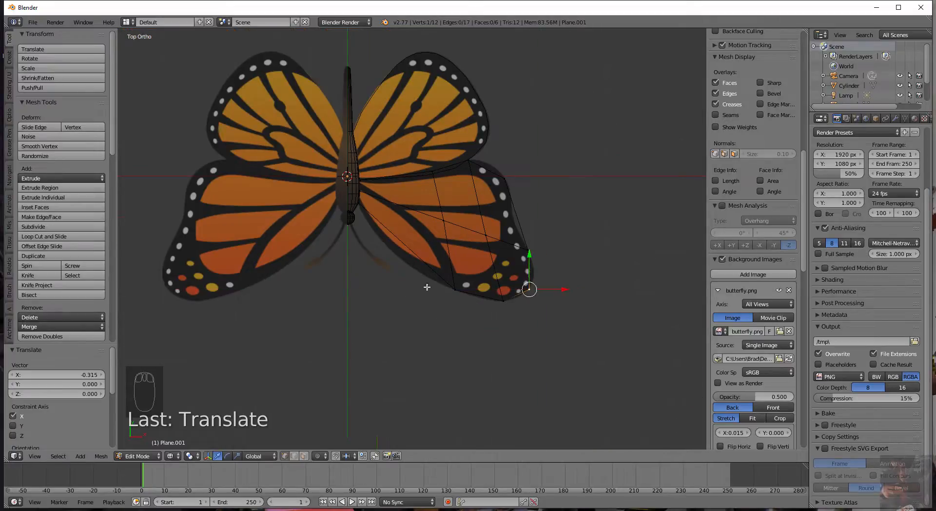
Add a crosswise loop cut through the plane's inner half and lower its bottom vertex to the hindwing's lower border.
shift+middle_drag(413, 240, 443, 280)
key(ctrl+r)
click(427, 265)
right_click(424, 268)
right_click(436, 287)
drag(436, 251, 436, 267)
shift+middle_drag(431, 248, 448, 293)
scroll(448, 292, up, 5)
Add a crosswise loop cut in the section nearest the body and lower its bottom vertex to the hindwing's border.
scroll(448, 292, down, 4)
key(ctrl+r)
click(423, 290)
right_click(422, 290)
right_click(431, 335)
drag(432, 296, 433, 305)
Add a crosswise loop cut in the middle section and lower its bottom vertex to the hindwing's curved border.
key(ctrl+r)
click(487, 386)
right_click(487, 386)
right_click(488, 386)
drag(489, 348, 490, 352)
Add a crosswise loop cut in the section before the wing tip and lower its bottom vertex slightly along Y.
key(ctrl+r)
click(526, 327)
right_click(526, 333)
right_click(547, 411)
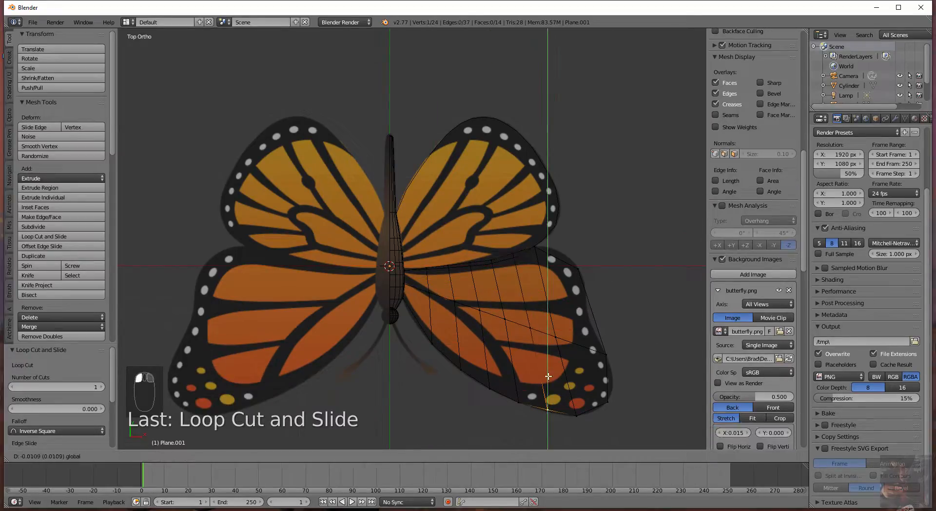
drag(548, 376, 548, 380)
Add a crosswise loop cut in the outermost section and raise its upper vertex 0.186 along Y to the upper border.
key(ctrl+r)
click(574, 339)
right_click(580, 341)
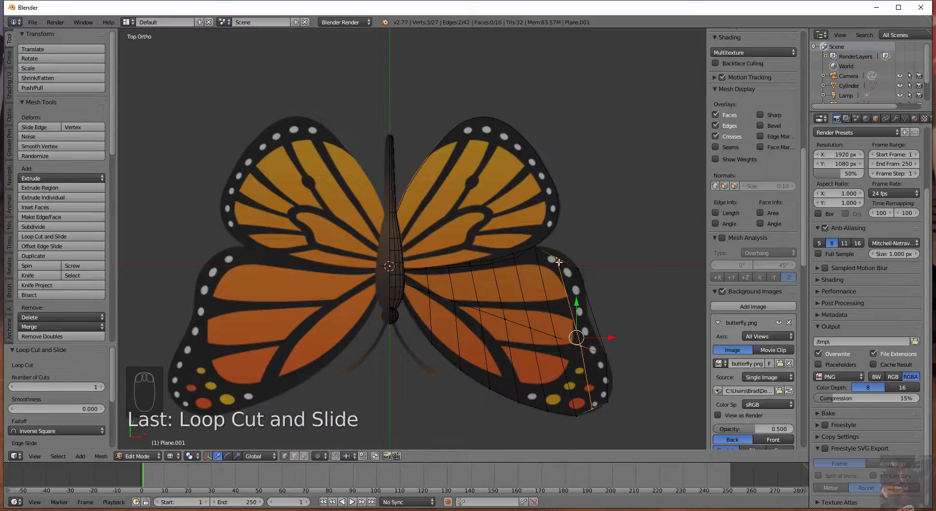
right_click(559, 260)
drag(556, 221, 556, 211)
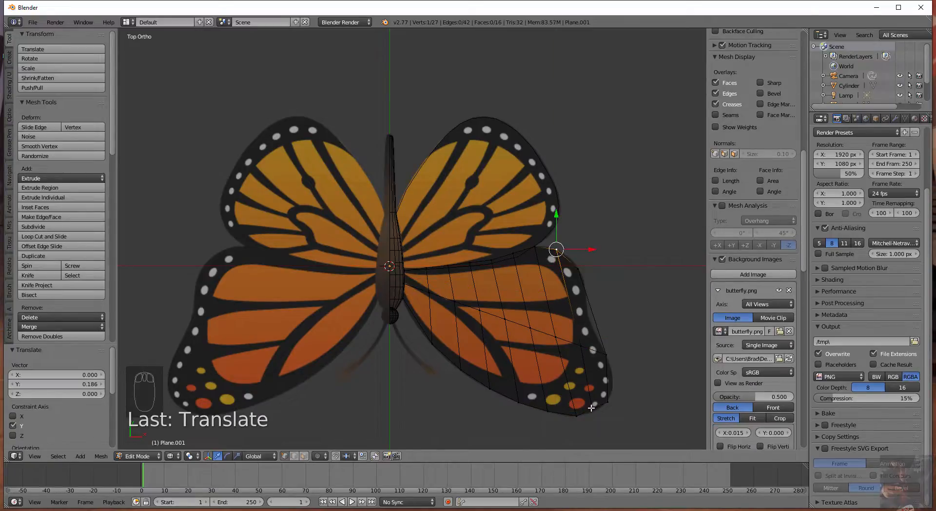
Add a lengthwise loop cut through the hindwing's lower half and move its outer end vertex 0.109 along X.
key(ctrl+r)
click(606, 380)
right_click(606, 380)
right_click(608, 379)
drag(646, 379, 651, 379)
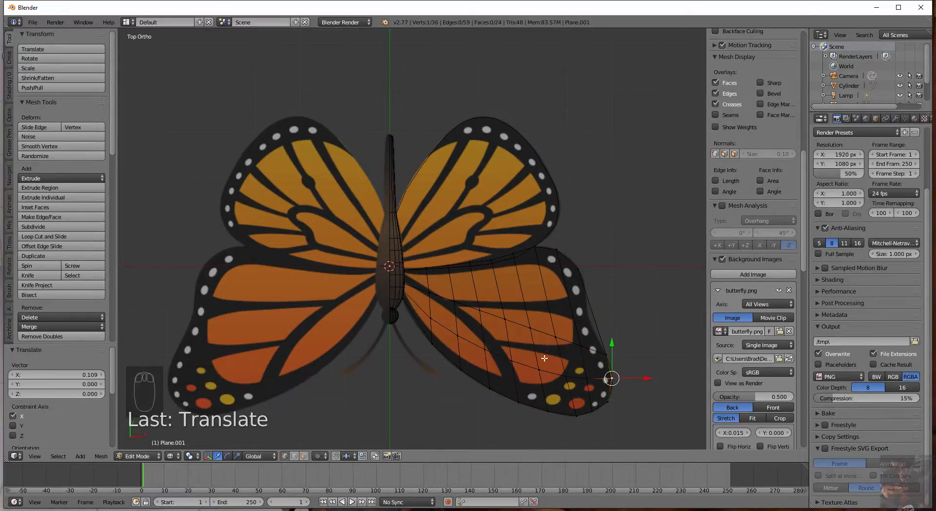
Add a lengthwise loop cut through the hindwing's upper half and pull its outer end vertex in to the border.
key(ctrl+r)
click(512, 292)
right_click(511, 292)
right_click(593, 311)
mouse_move(619, 308)
mouse_down()
mouse_move(610, 305)
mouse_move(625, 290)
mouse_move(600, 273)
mouse_move(605, 297)
mouse_up()
Add a lengthwise loop cut in the uppermost strip and nudge a vertex near its outer end along Y.
key(ctrl+r)
click(551, 271)
right_click(551, 271)
right_click(583, 290)
right_click(559, 274)
right_click(562, 297)
drag(566, 265, 566, 264)
Add a lengthwise loop cut just above the middle row and pull its outer end vertex slightly inward along X.
key(ctrl+r)
click(587, 328)
right_click(587, 328)
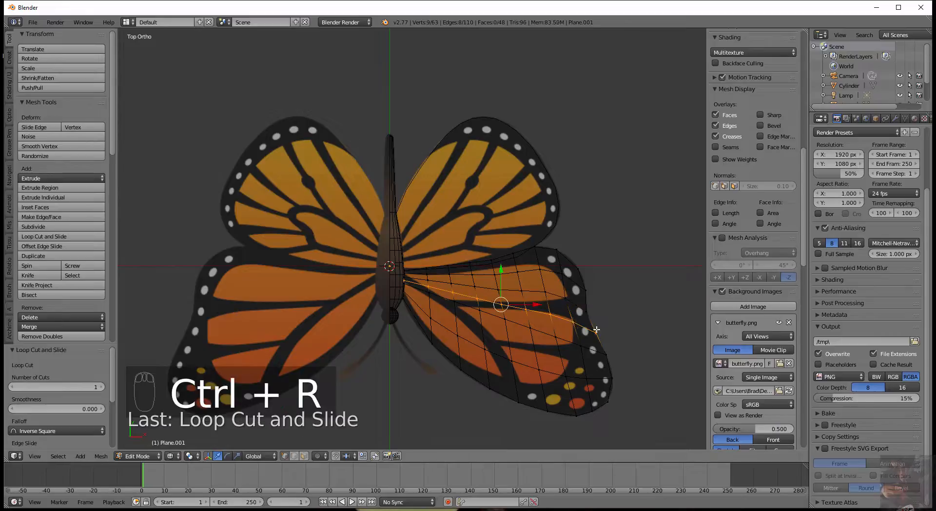
right_click(595, 333)
drag(632, 333, 630, 332)
Snap the middle-row vertex of the column nearest the body to the midpoint of its upper and lower neighbours using the 3D cursor.
right_click(429, 289)
shift+right_click(431, 314)
key(shift+s)
click(430, 311)
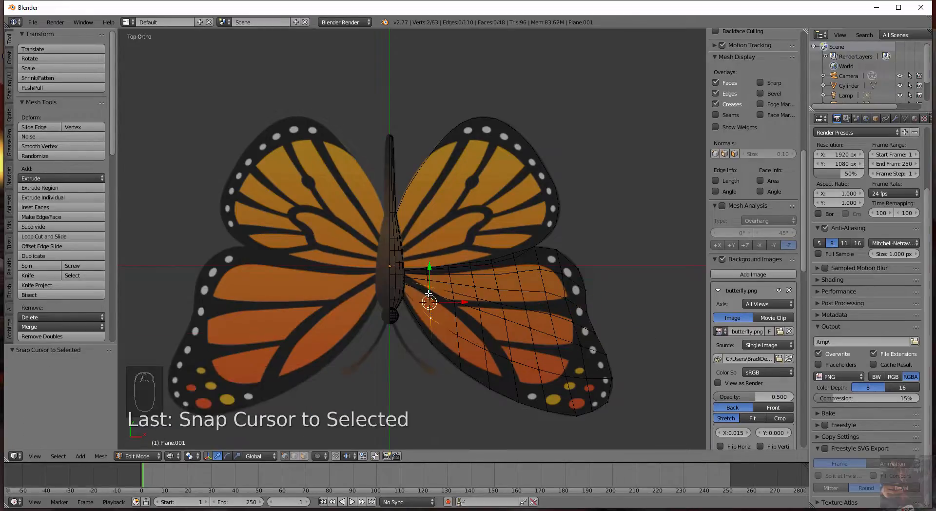
right_click(429, 295)
key(shift+s)
click(457, 330)
Centre the second column's middle-row vertex between its upper and lower neighbours by snapping it to the 3D cursor.
right_click(455, 297)
shift+right_click(458, 334)
key(shift+s)
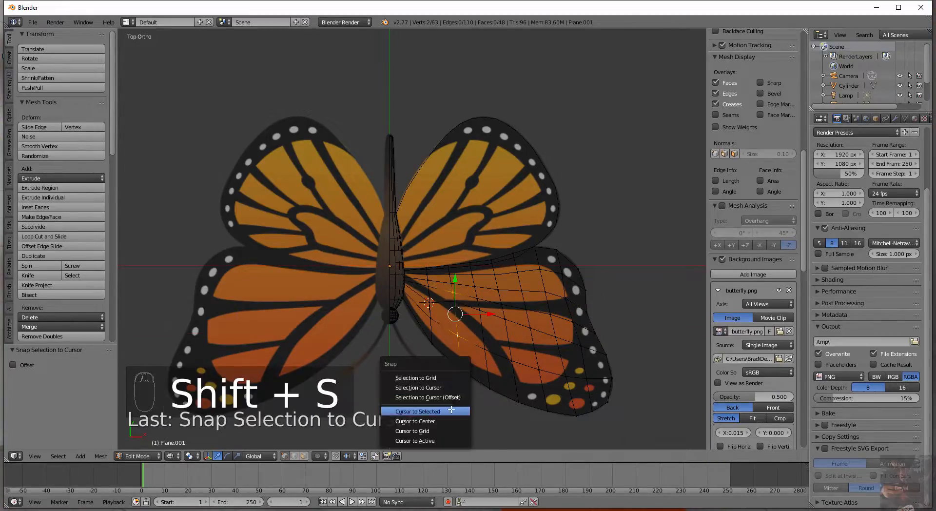
click(454, 411)
right_click(456, 307)
key(shift+s)
click(481, 407)
Centre the third column's middle-row vertex between its upper and lower neighbours by snapping it to the 3D cursor.
right_click(481, 311)
right_click(480, 298)
shift+right_click(485, 349)
key(shift+s)
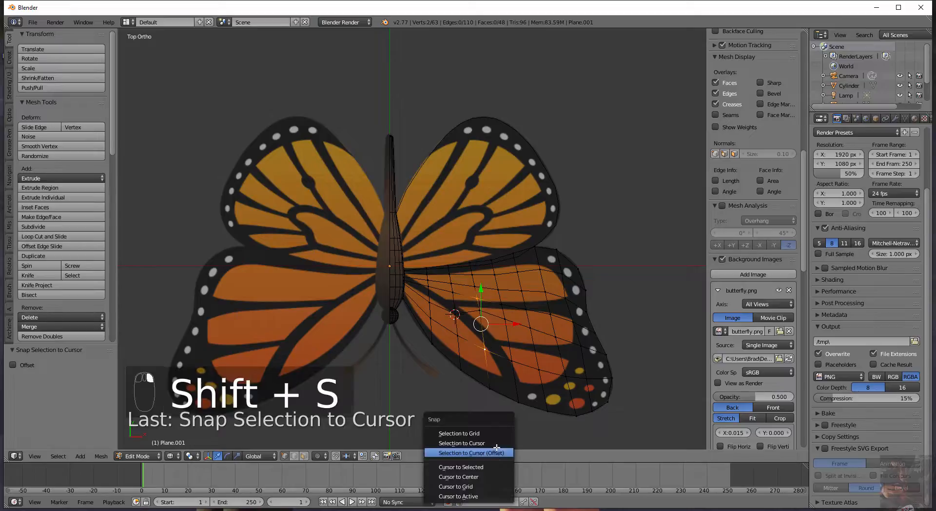
click(493, 467)
right_click(481, 311)
key(shift+s)
Centre the fourth column's middle-row vertex between its upper and lower neighbours by snapping it to the 3D cursor.
key(shift+s)
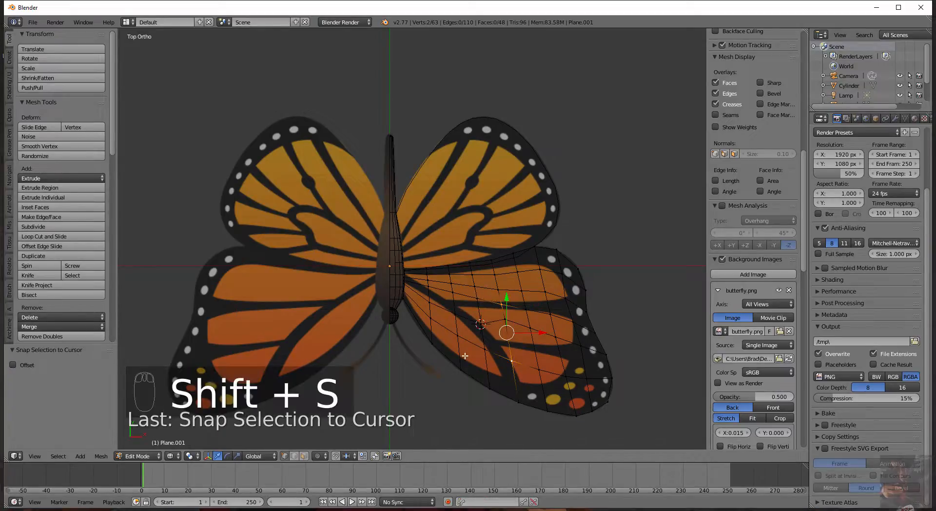
click(466, 381)
right_click(505, 320)
key(shift+s)
click(466, 384)
Centre the fifth column's middle-row vertex between its upper and lower neighbours by snapping it to the 3D cursor.
right_click(525, 310)
shift+right_click(539, 373)
key(shift+s)
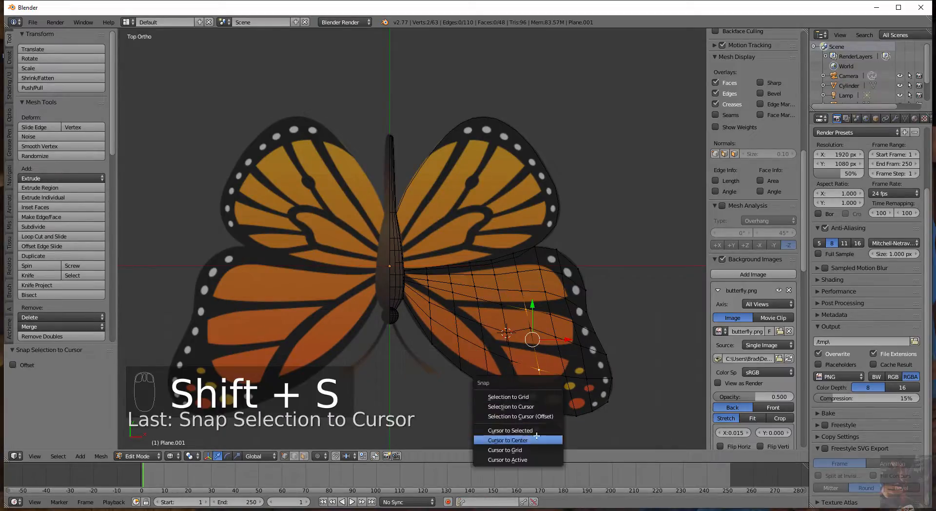
click(541, 435)
right_click(530, 329)
key(shift+s)
click(565, 388)
Centre the sixth column's middle-row vertex between its upper and lower neighbours by snapping it to the 3D cursor.
right_click(549, 317)
shift+right_click(566, 379)
click(568, 459)
key(shift+s)
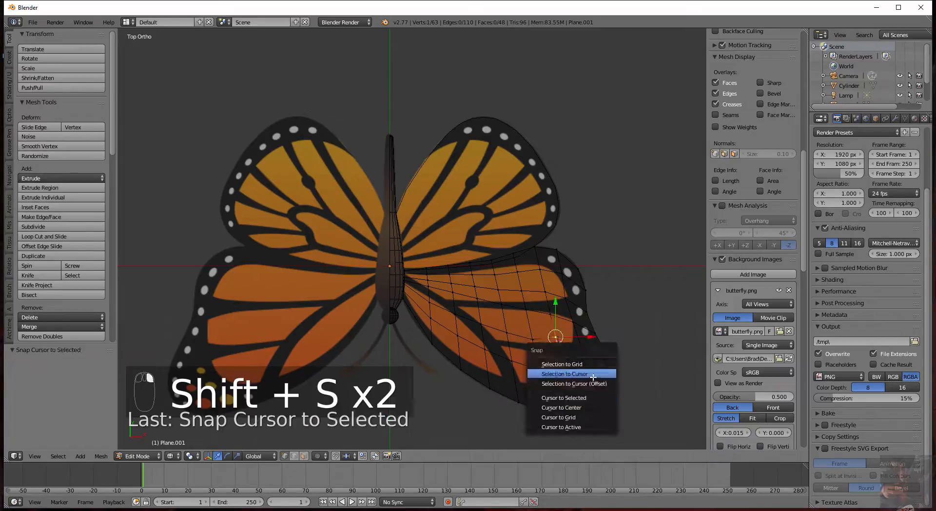
click(576, 370)
Centre the middle-row vertex of the outermost inner column between its neighbours by snapping it to the 3D cursor.
right_click(580, 311)
key(shift+s)
click(599, 401)
key(shift+s)
click(597, 347)
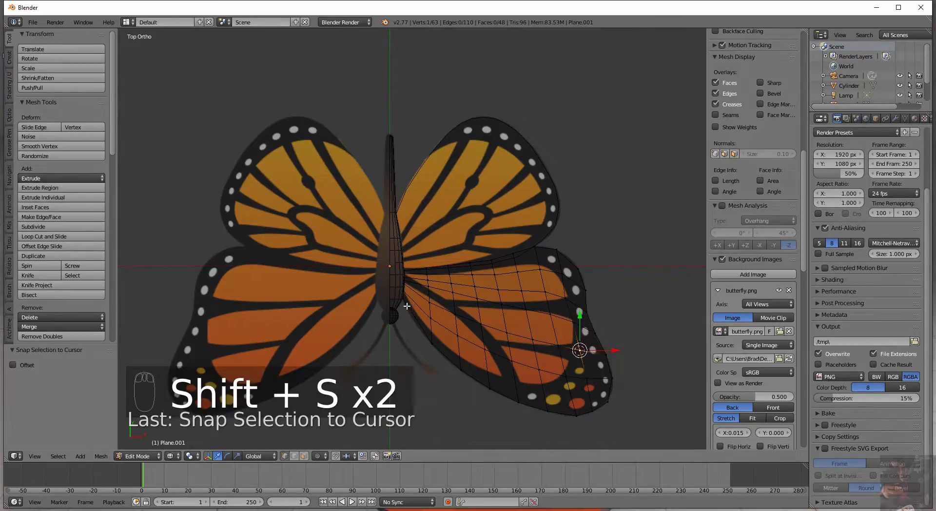
Add a lengthwise loop cut along the lower tip, round off the outer corner vertices, and raise the bottom tip vertex 0.022 along Y.
key(ctrl+r)
click(607, 391)
right_click(610, 391)
drag(647, 391, 647, 390)
right_click(607, 402)
drag(645, 403, 643, 402)
right_click(576, 415)
drag(576, 381, 576, 380)
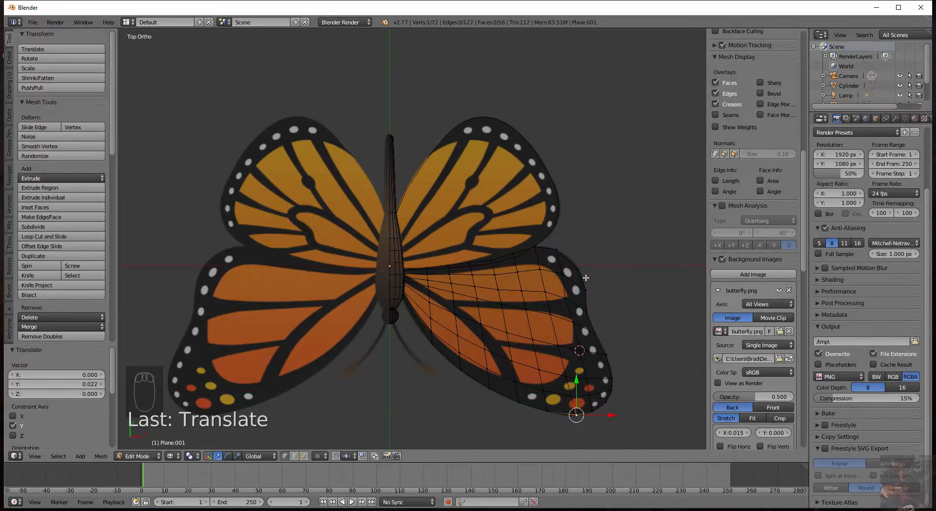
Add a crosswise loop cut right beside the body and adjust its bottom vertex to the hindwing's lower border.
key(ctrl+r)
double_click(415, 282)
right_click(416, 321)
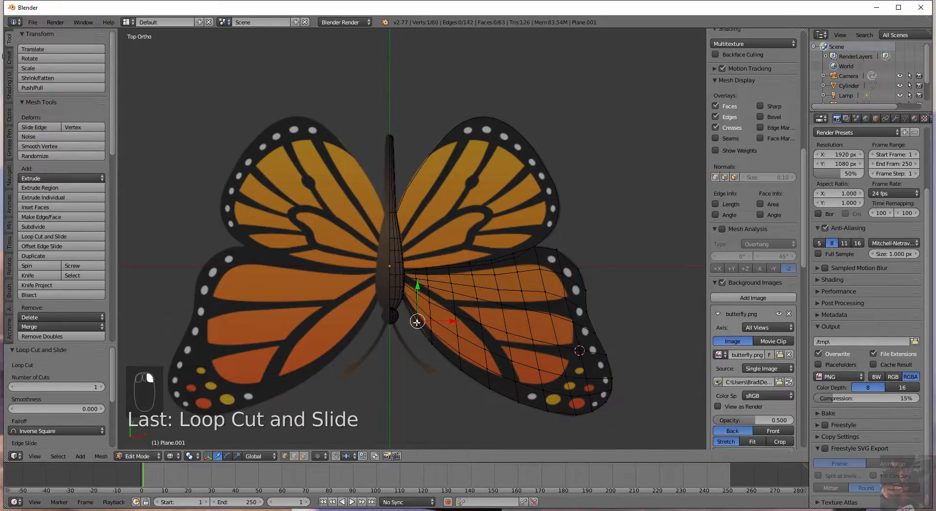
mouse_move(416, 284)
mouse_down()
mouse_move(452, 292)
mouse_move(423, 295)
mouse_move(425, 283)
mouse_up()
Nudge the two upper inner vertices toward the body along X and raise the topmost one 0.022 along Y.
alt+right_click(416, 301)
right_click(403, 297)
scroll(403, 294, up, 6)
right_click(388, 295)
right_click(390, 284)
right_click(393, 233)
drag(429, 234, 428, 233)
right_click(392, 223)
drag(430, 223, 426, 223)
drag(389, 189, 388, 186)
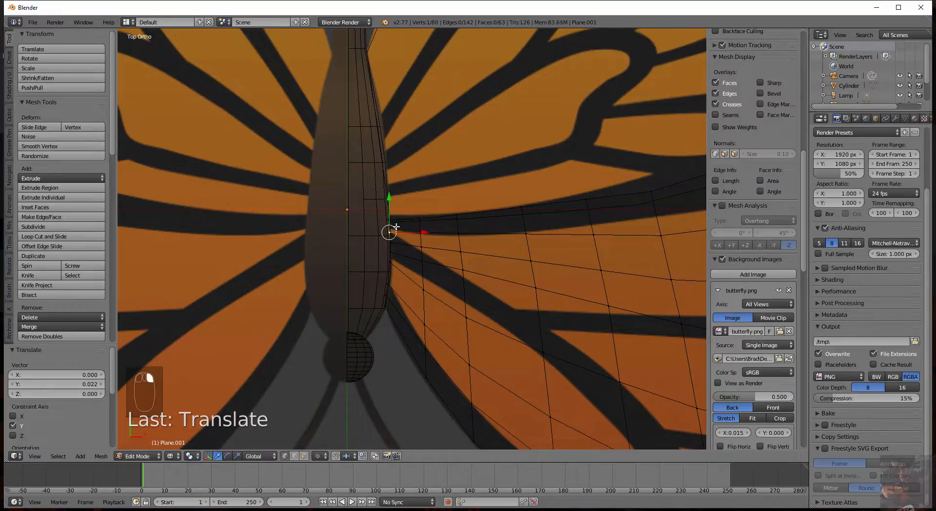
Leave mesh editing and switch the display to solid shading to inspect the forewing and hindwing.
alt+right_click(439, 219)
scroll(488, 214, down, 3)
scroll(557, 205, down, 3)
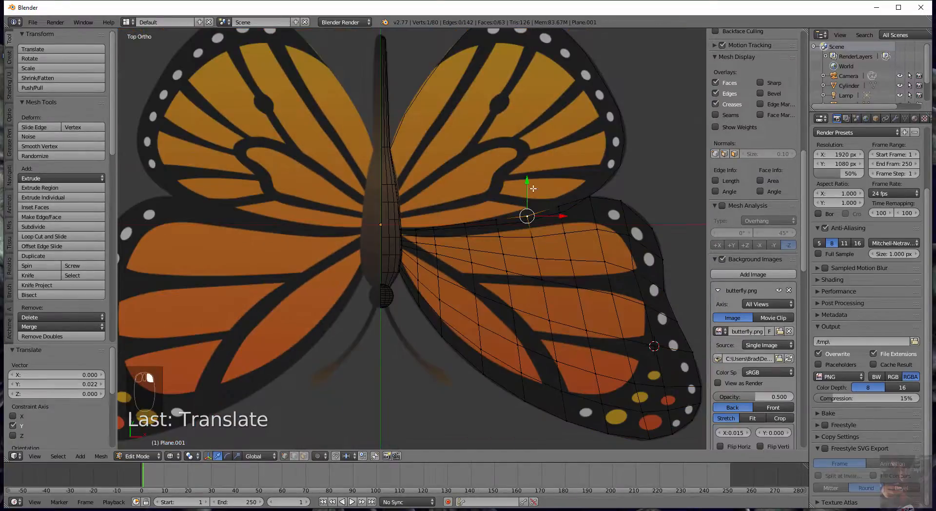
scroll(526, 213, down, 4)
key(Tab)
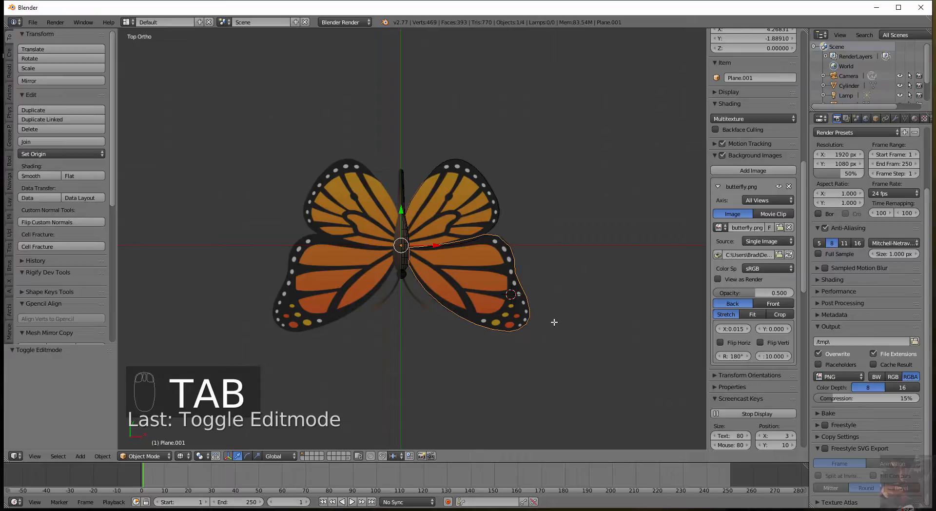
middle_drag(555, 323, 514, 317)
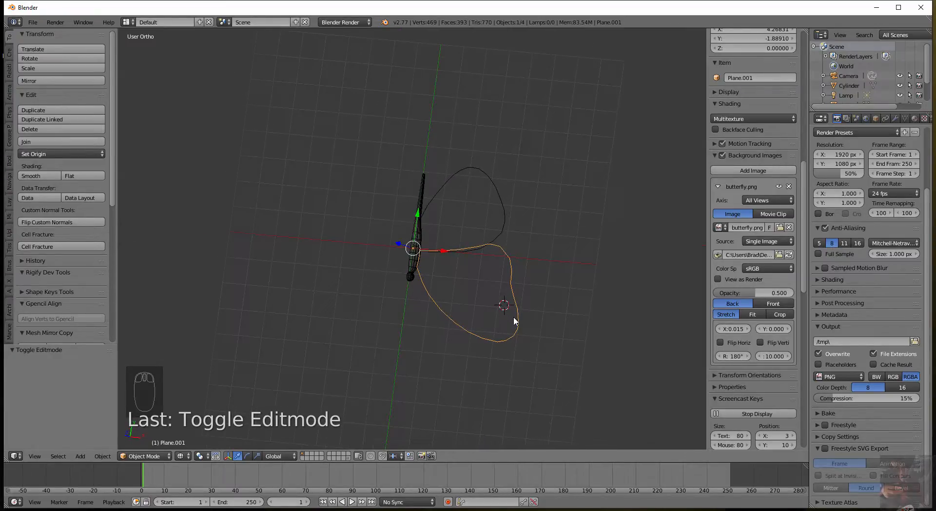
click(184, 459)
click(190, 422)
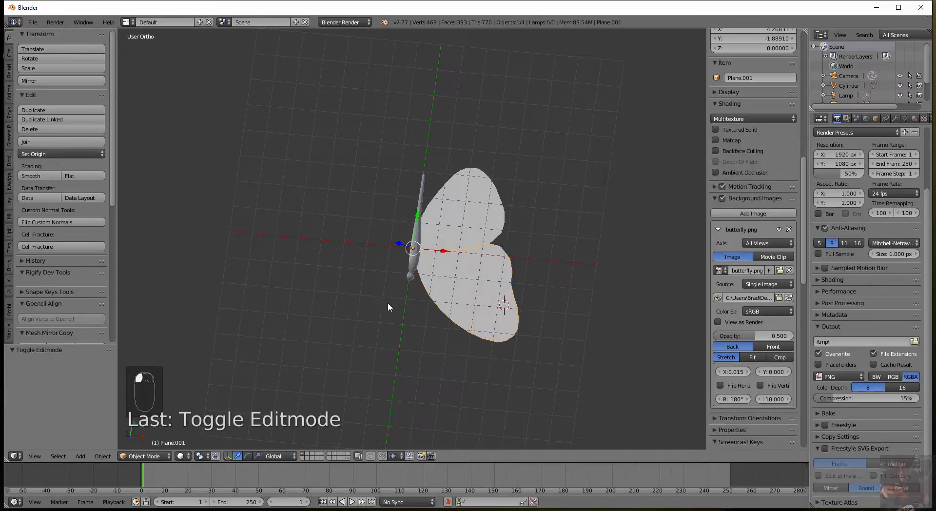
middle_drag(389, 306, 411, 318)
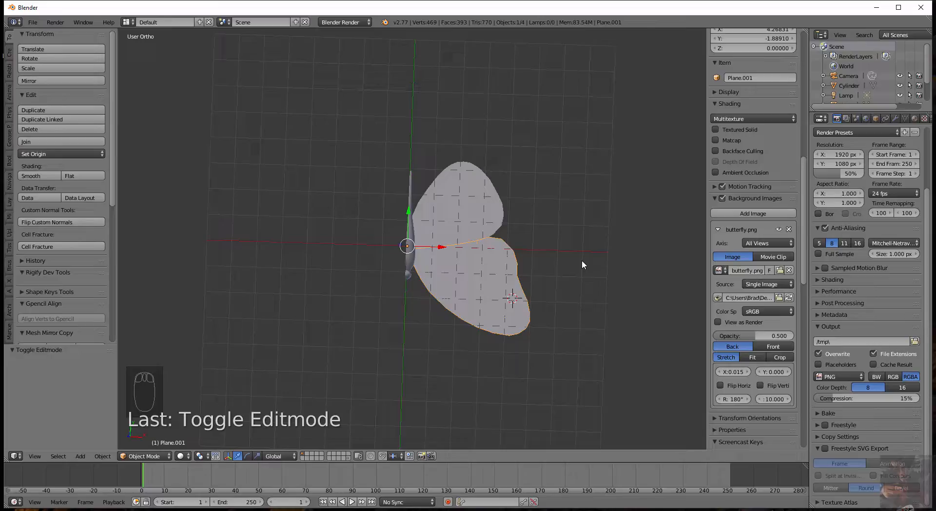
Edit the hindwing mesh in top view and add a crosswise loop cut through its outermost strip of faces.
key(KP_7)
scroll(473, 272, up, 2)
scroll(471, 271, up, 4)
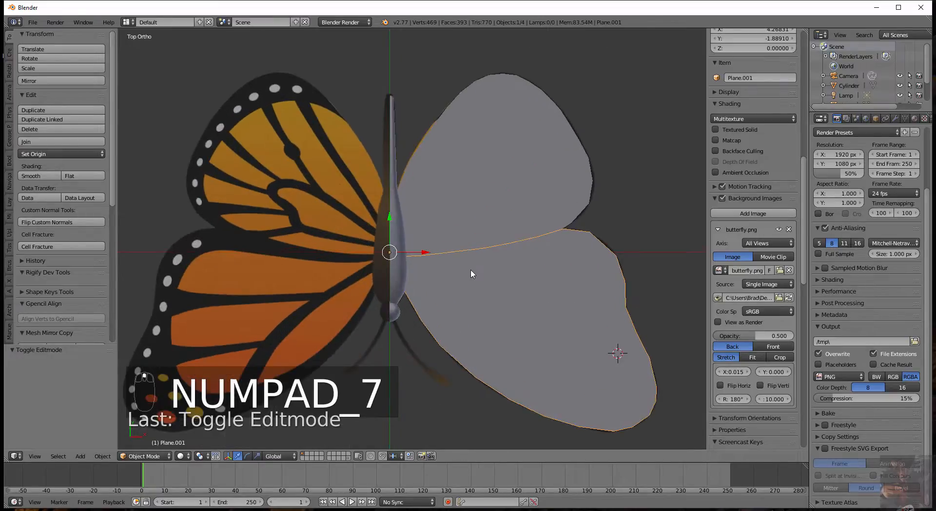
shift+middle_drag(448, 255, 354, 195)
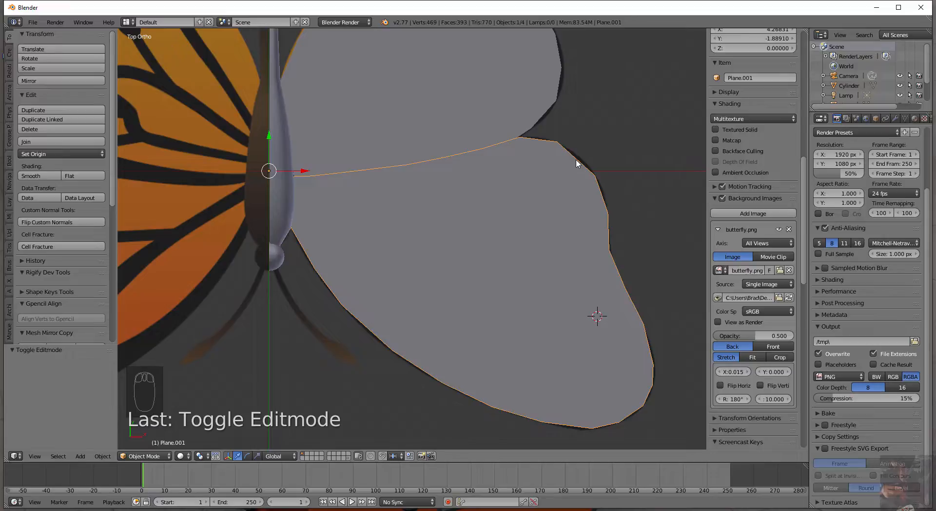
key(Tab)
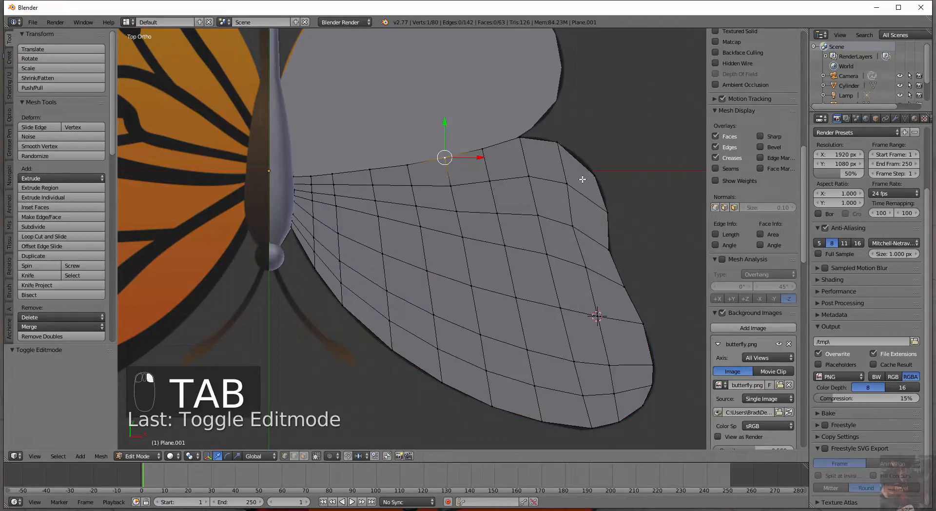
alt+right_click(582, 180)
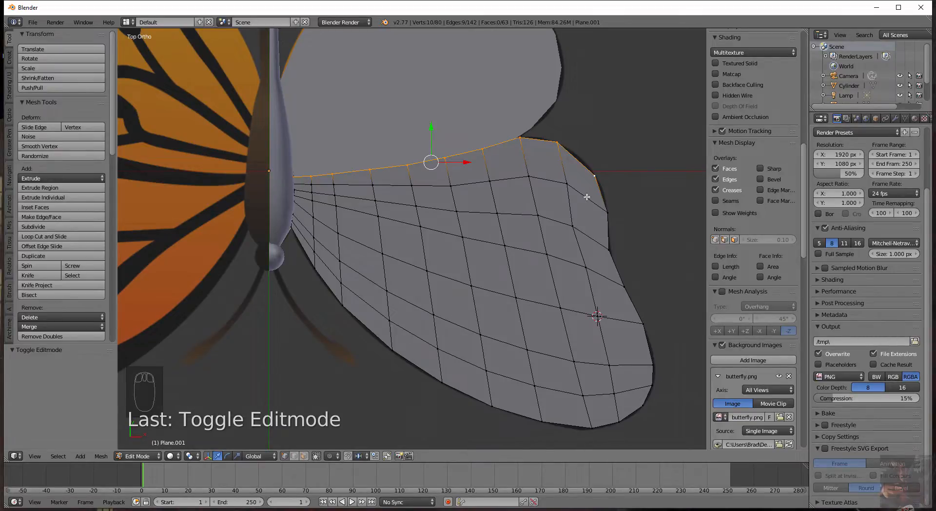
key(ctrl+r)
click(586, 198)
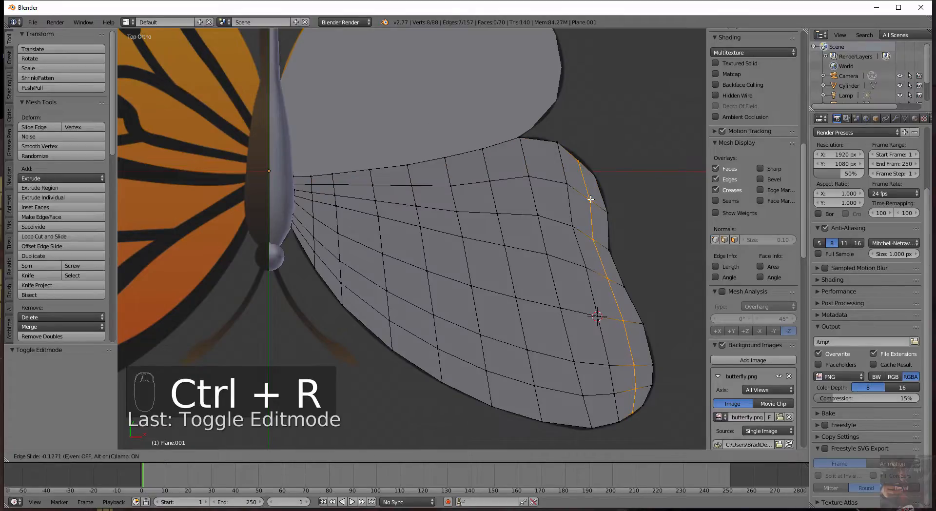
click(591, 199)
Raise the new loop's top vertex 0.051 along Y and lower its bottom vertex 0.006 to fit the wing outline.
right_click(578, 160)
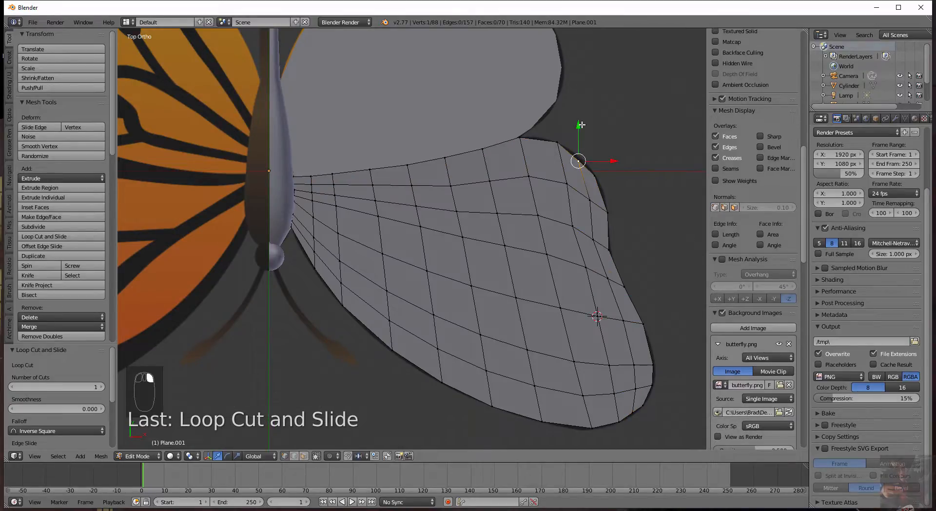
drag(579, 125, 591, 172)
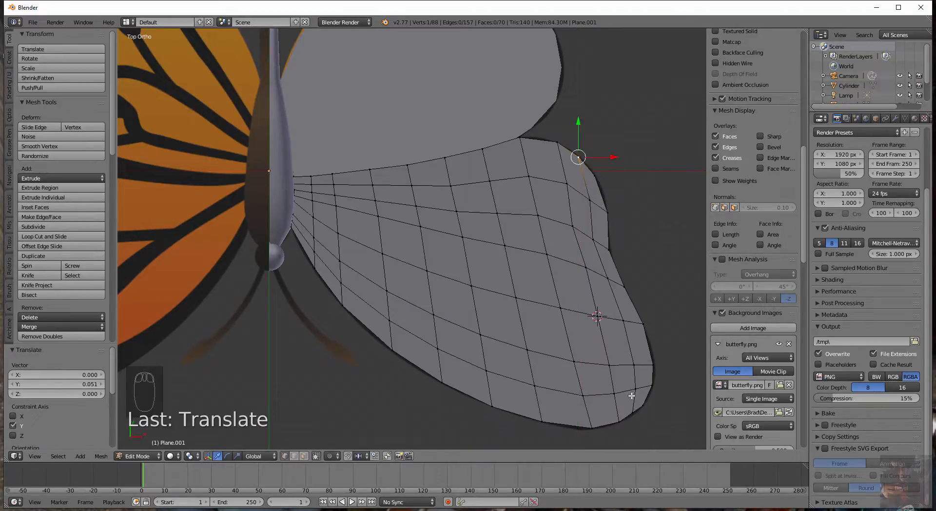
right_click(632, 412)
key(g)
key(y)
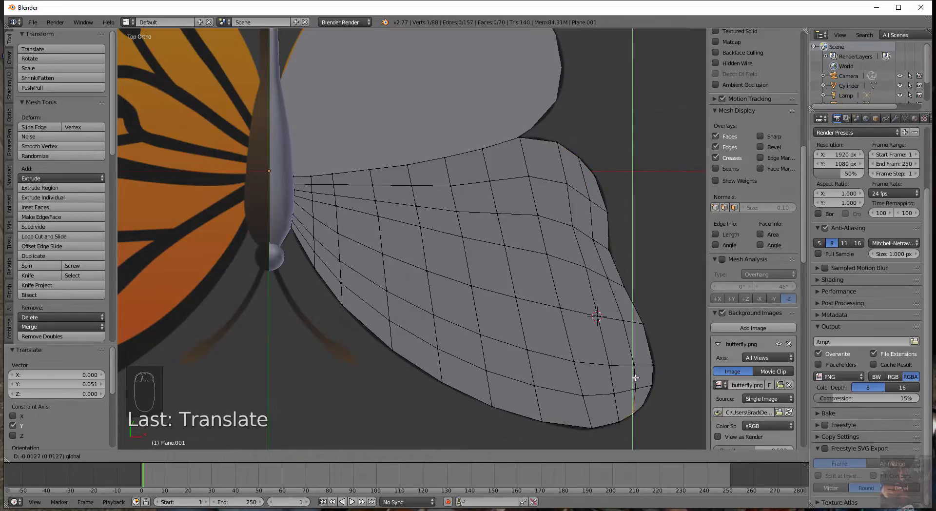
click(633, 378)
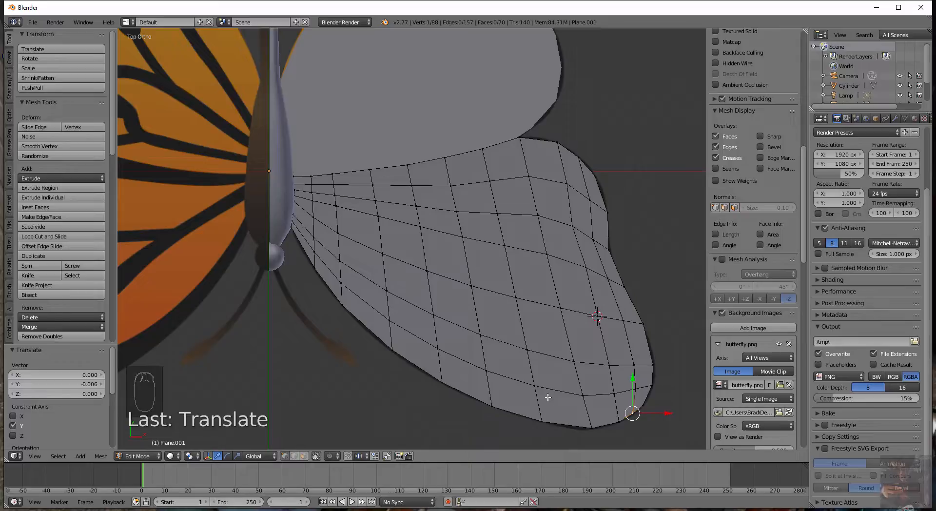
Add a centred crosswise loop cut in the outer third of the hindwing, just inside the bottom tip.
key(ctrl+r)
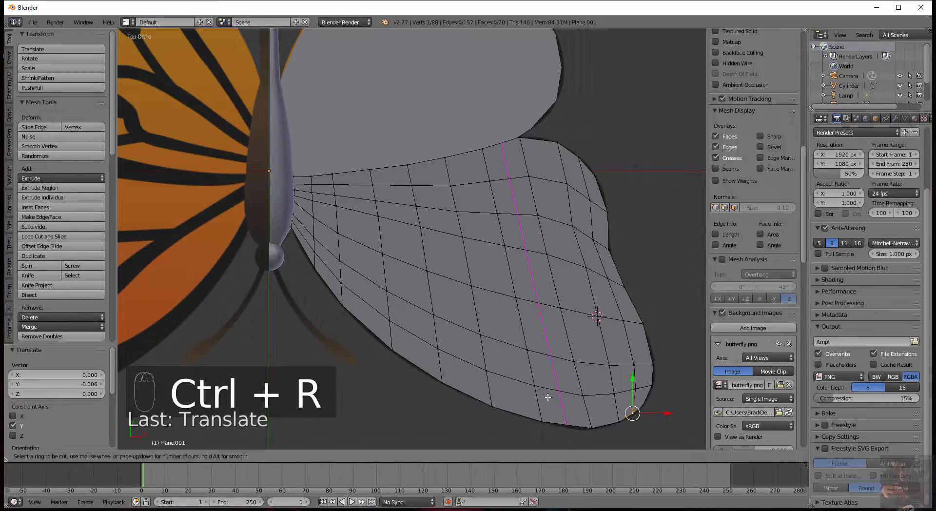
click(548, 397)
click(548, 397)
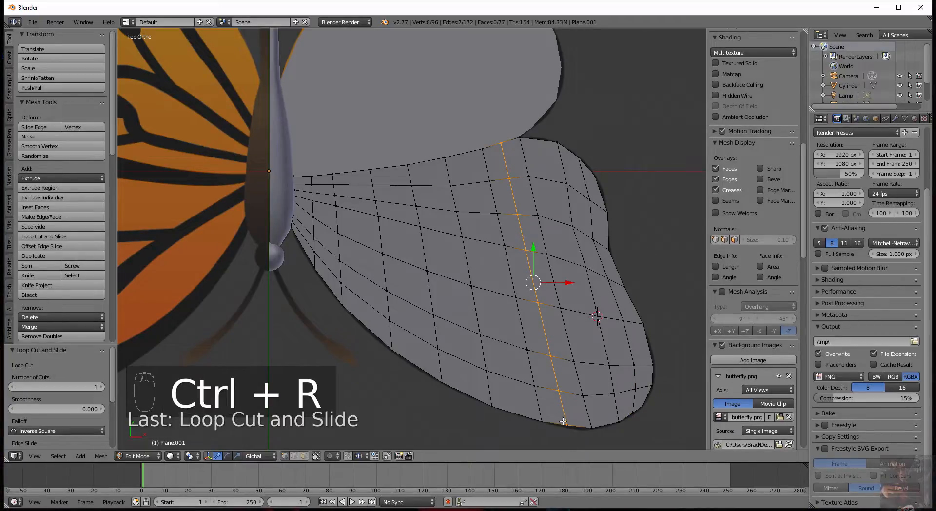
Lower the bottom vertex of the new loop 0.025 along Y and shift the whole loop 0.051 outward along X.
right_click(566, 424)
key(g)
key(y)
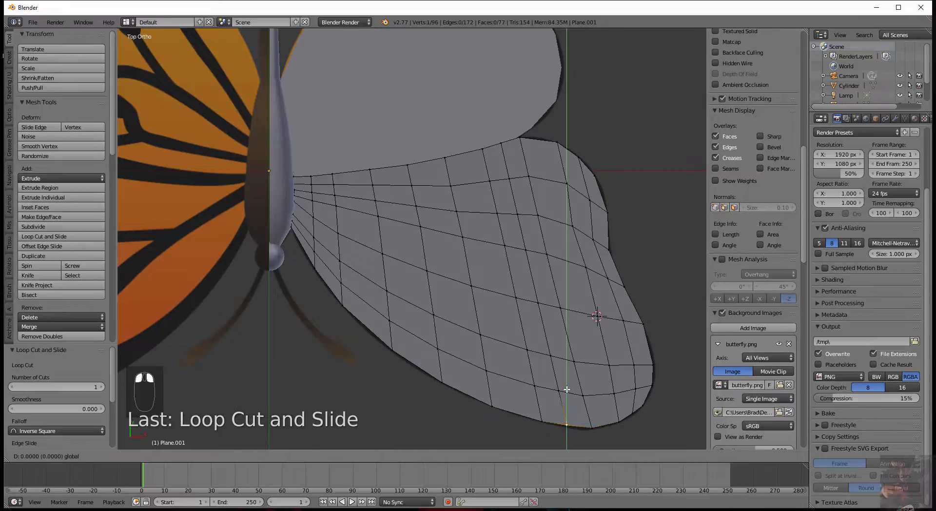
click(567, 391)
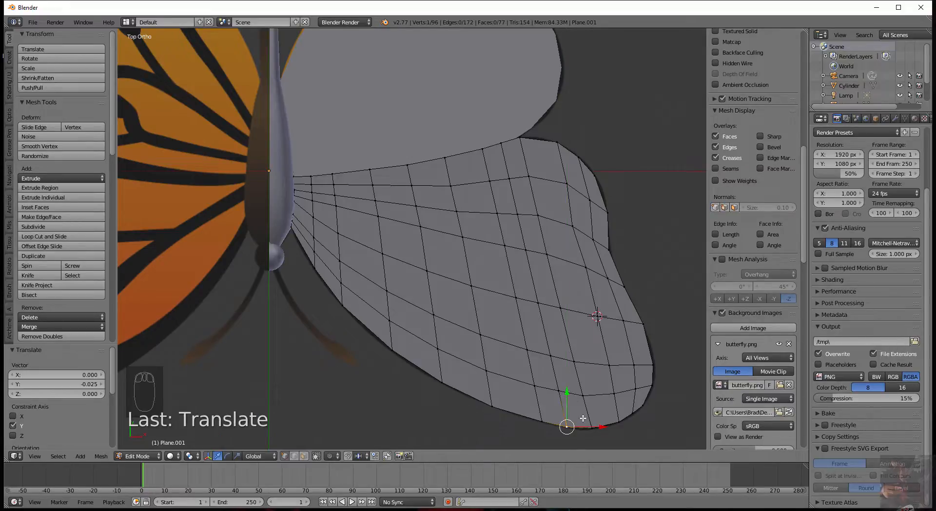
alt+right_click(547, 341)
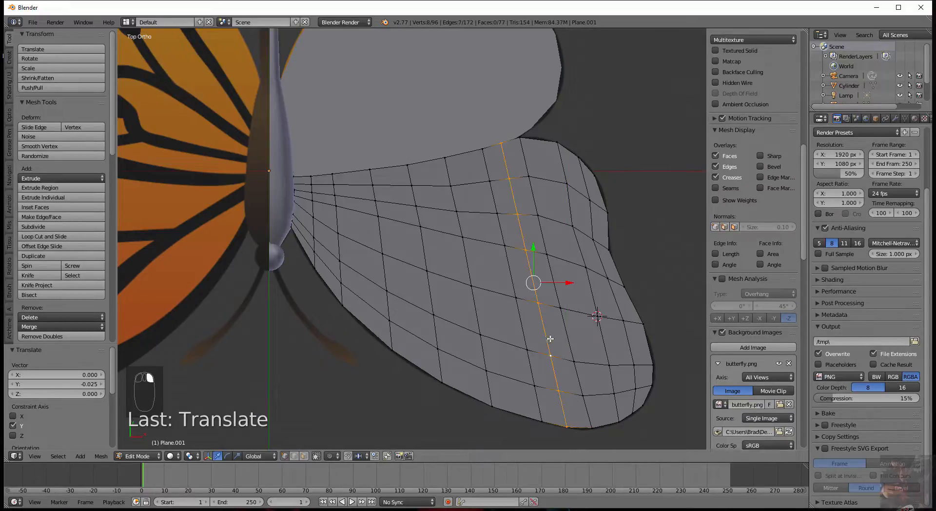
drag(570, 282, 576, 281)
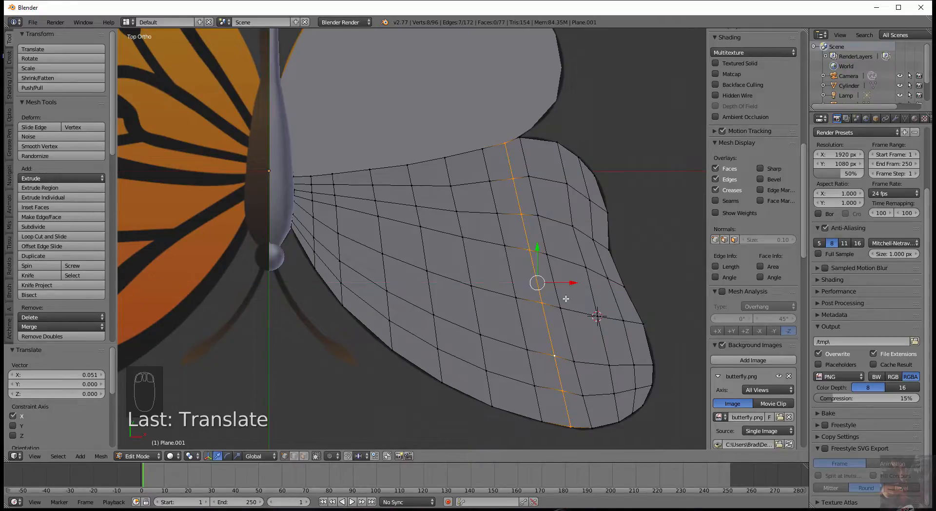
Lower that loop's bottom vertex another 0.013 along Y and move the lower outer-edge vertex 0.019 toward the body along X.
right_click(569, 426)
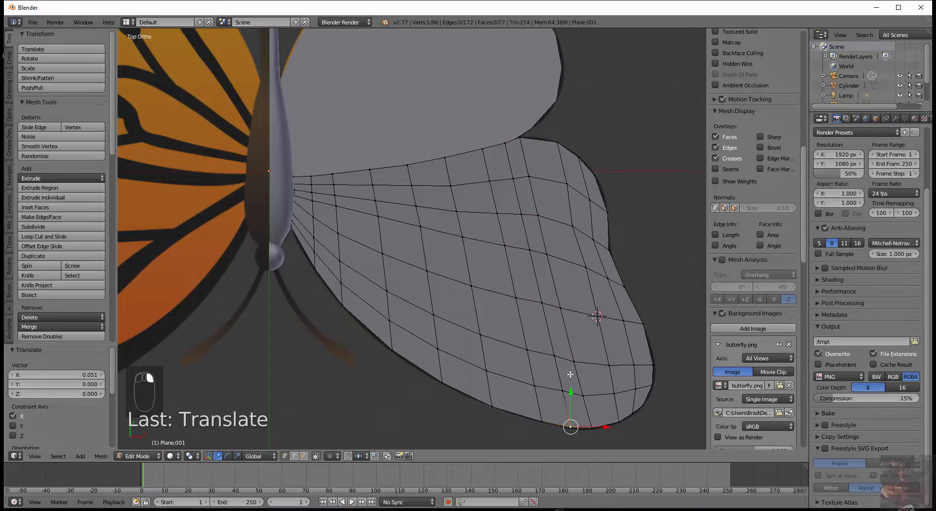
drag(572, 389, 572, 391)
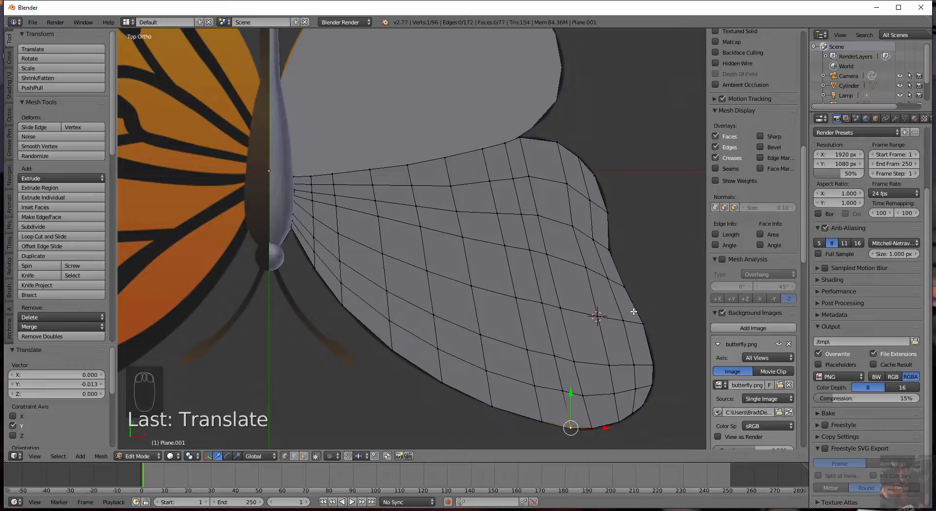
right_click(643, 323)
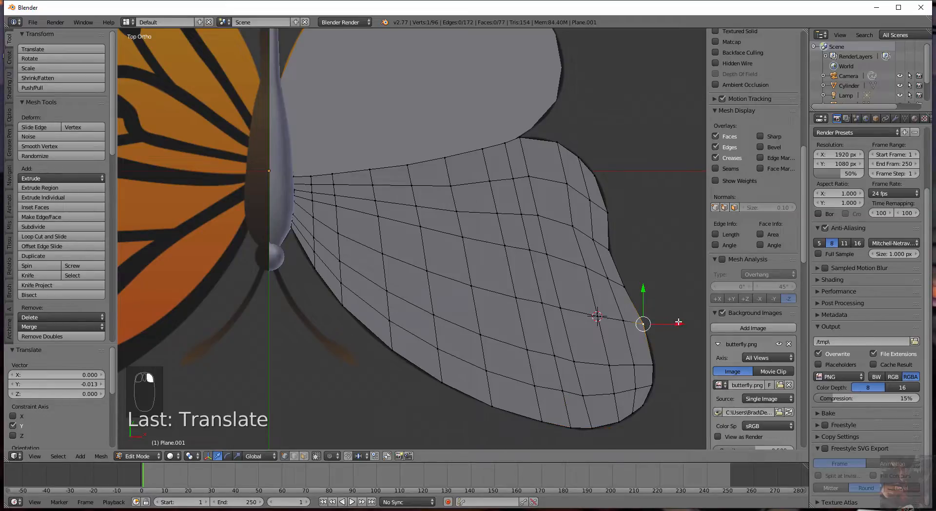
drag(678, 323, 678, 323)
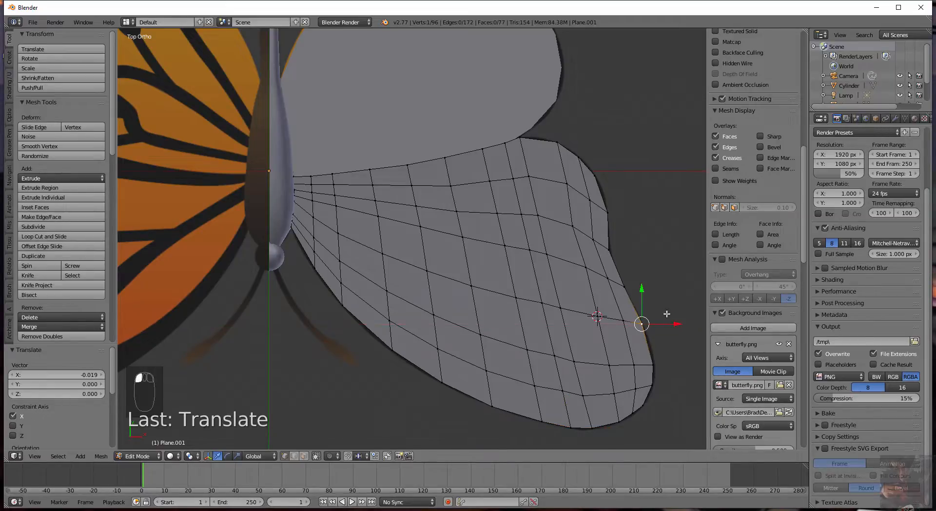
Add a lengthwise loop cut across the lower half of the hindwing and move its outer-edge vertex 0.019 outward along X.
key(ctrl+r)
click(567, 336)
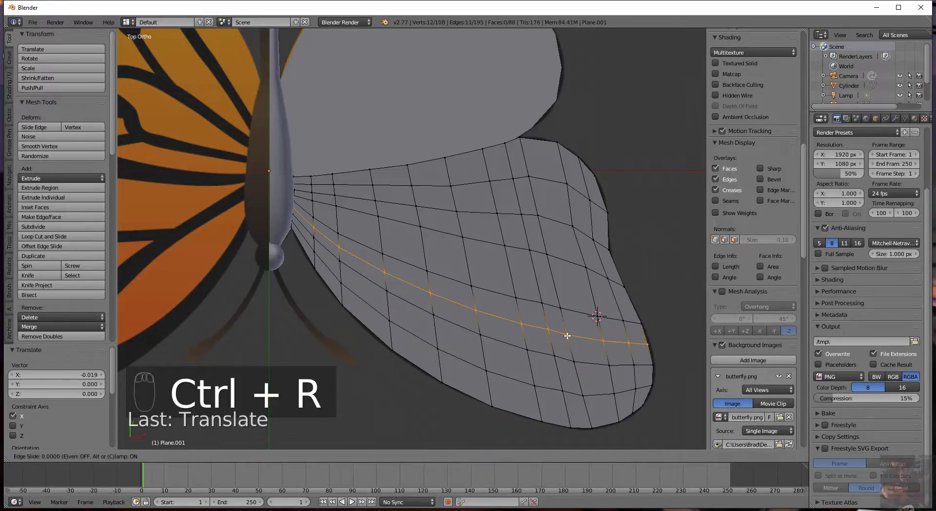
click(567, 335)
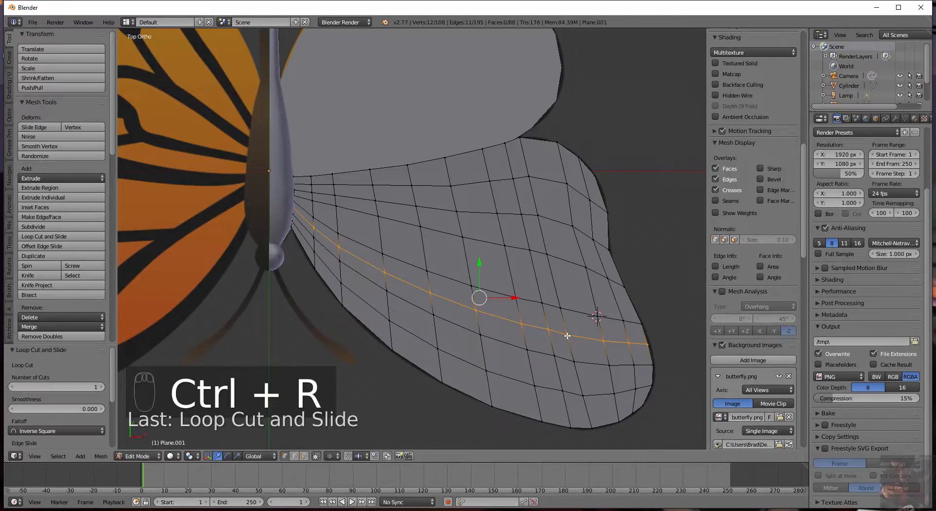
right_click(648, 343)
drag(685, 344, 686, 344)
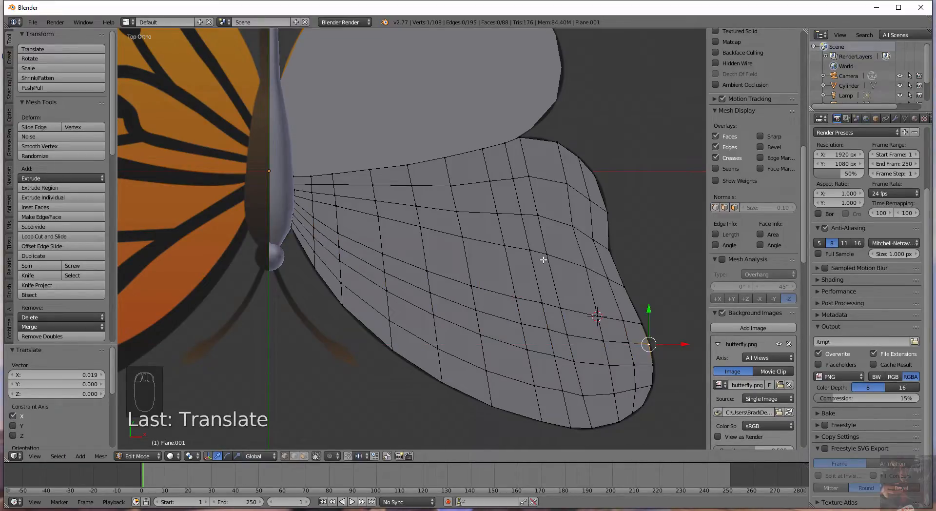
Snap the 3D cursor midway between two vertices of an outer crosswise loop, and snap the vertex between them to the grid.
right_click(539, 217)
shift+right_click(554, 304)
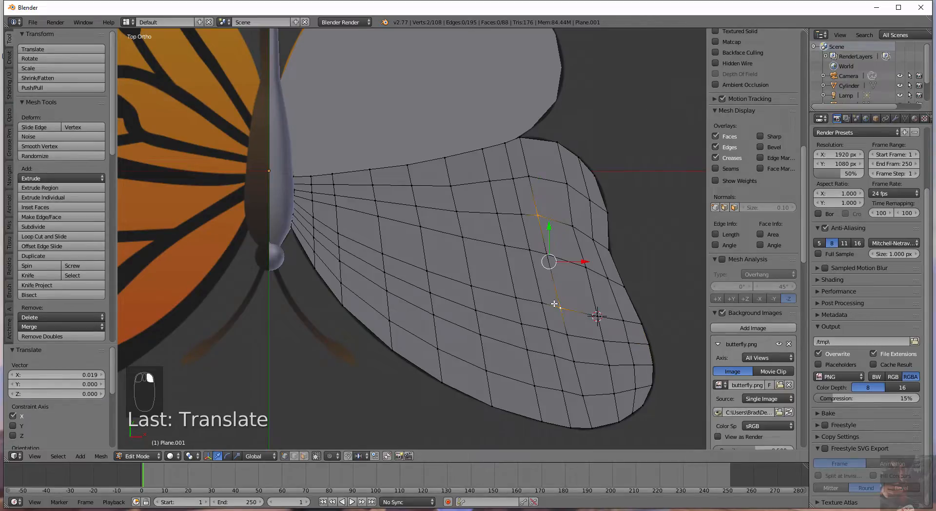
key(shift+s)
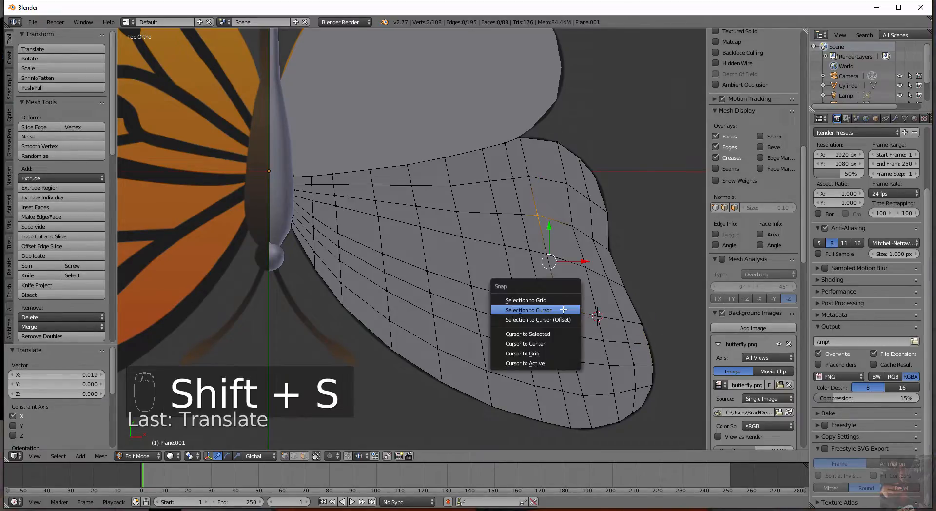
click(563, 333)
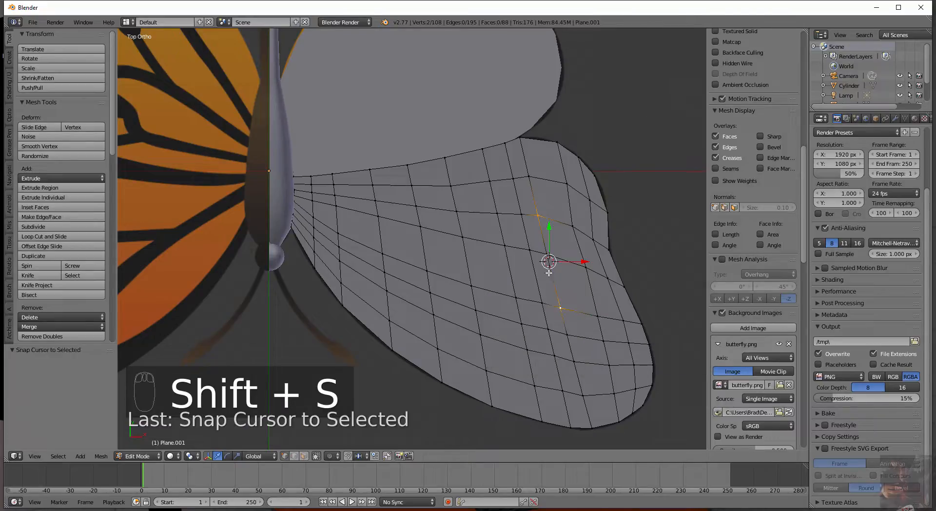
right_click(546, 255)
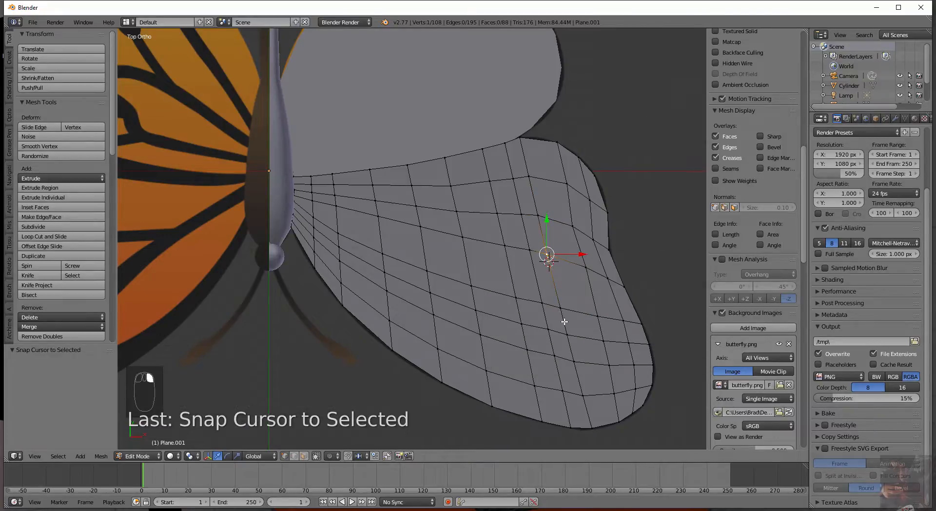
key(shift+s)
click(555, 289)
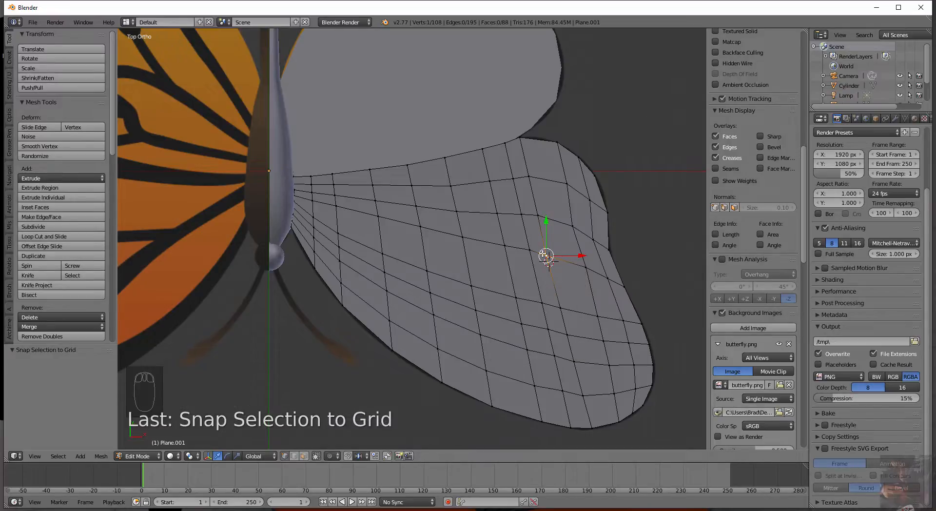
On the adjacent inner loop, snap the 3D cursor midway between two vertices and snap the vertex between them to the cursor.
right_click(521, 214)
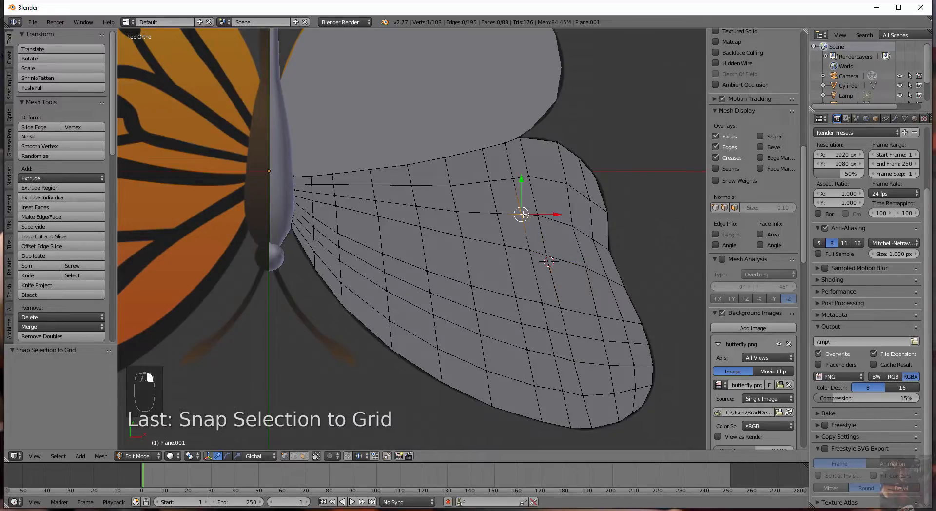
shift+right_click(540, 300)
key(shift+s)
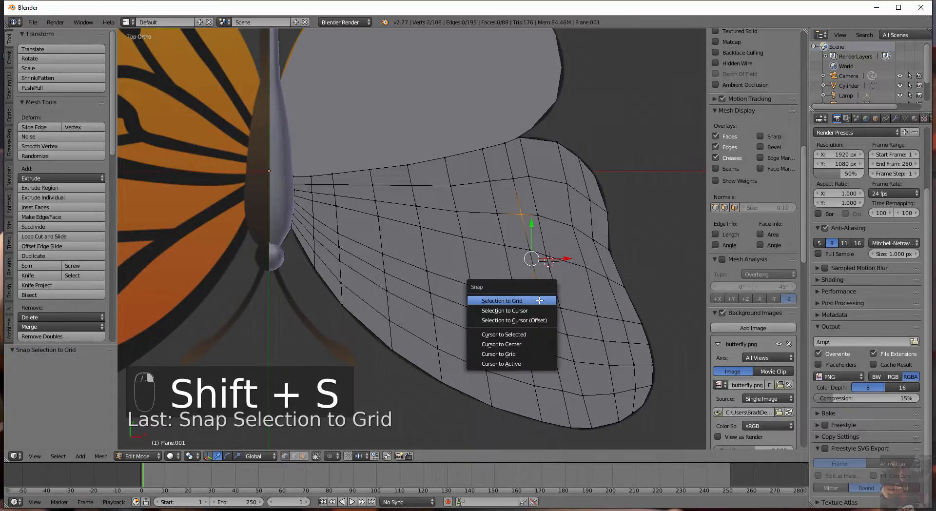
click(531, 334)
right_click(531, 253)
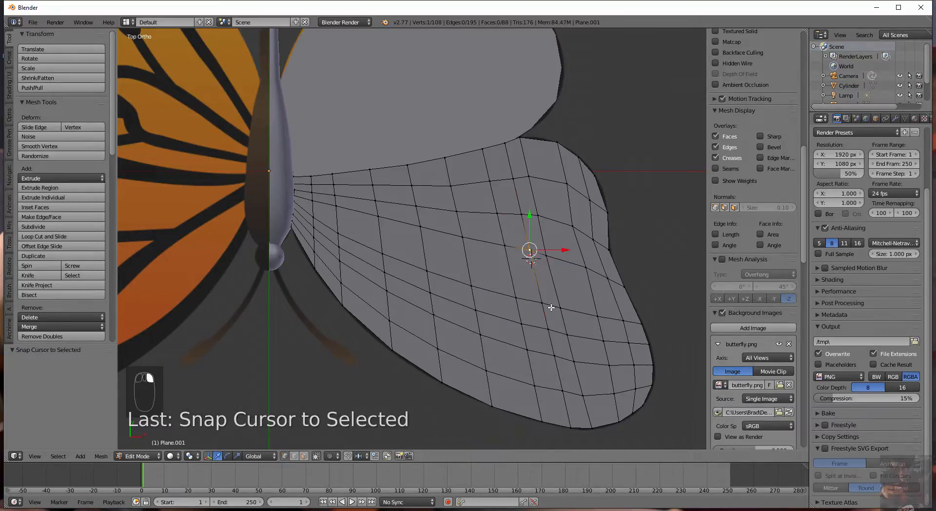
key(shift+s)
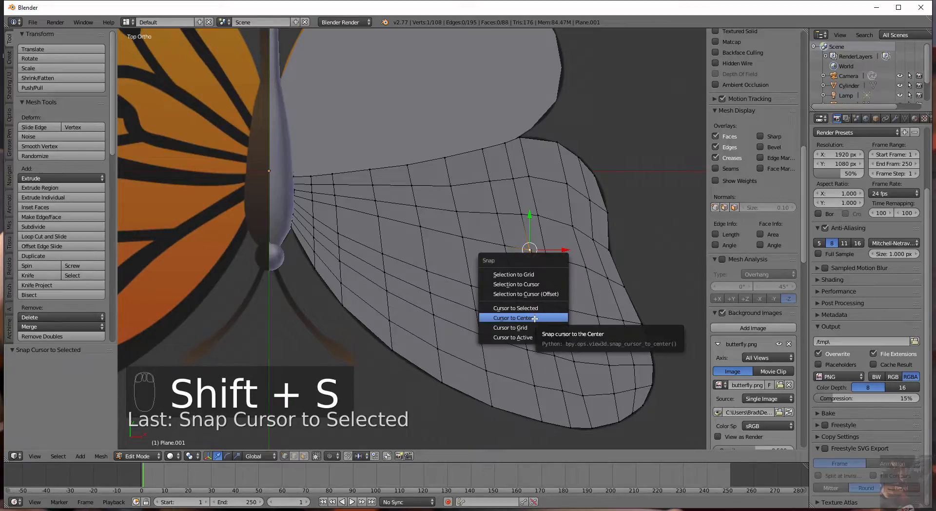
click(530, 282)
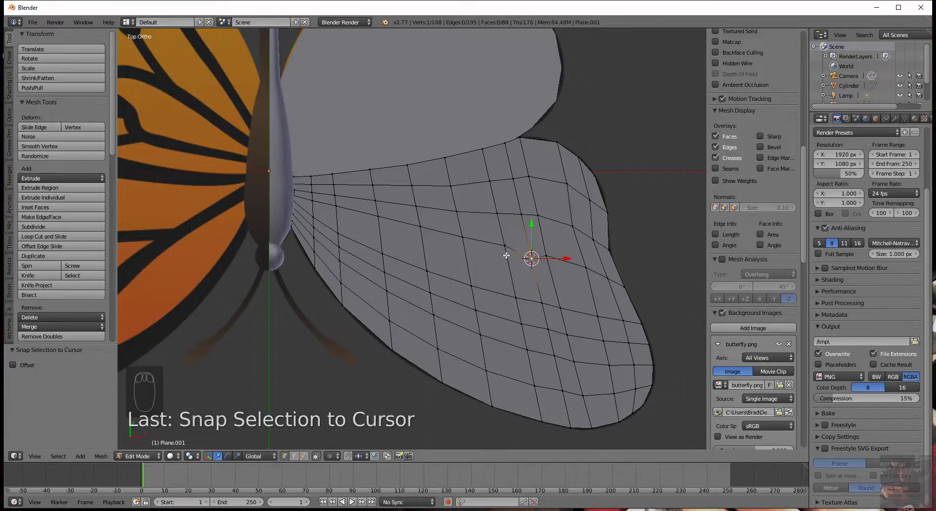
Snap the 3D cursor midway between the vertices above and below the uneven lengthwise row on the next outer crosswise loop.
right_click(502, 215)
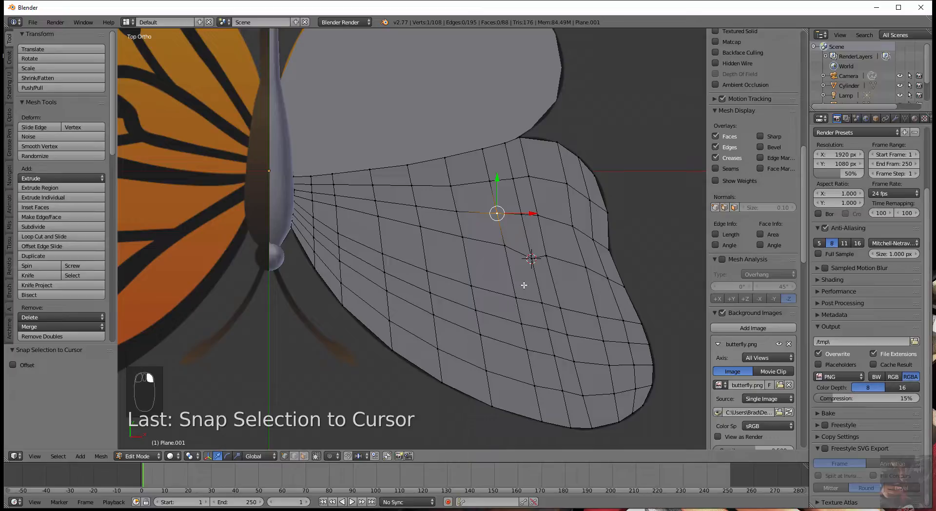
right_click(537, 215)
shift+right_click(559, 306)
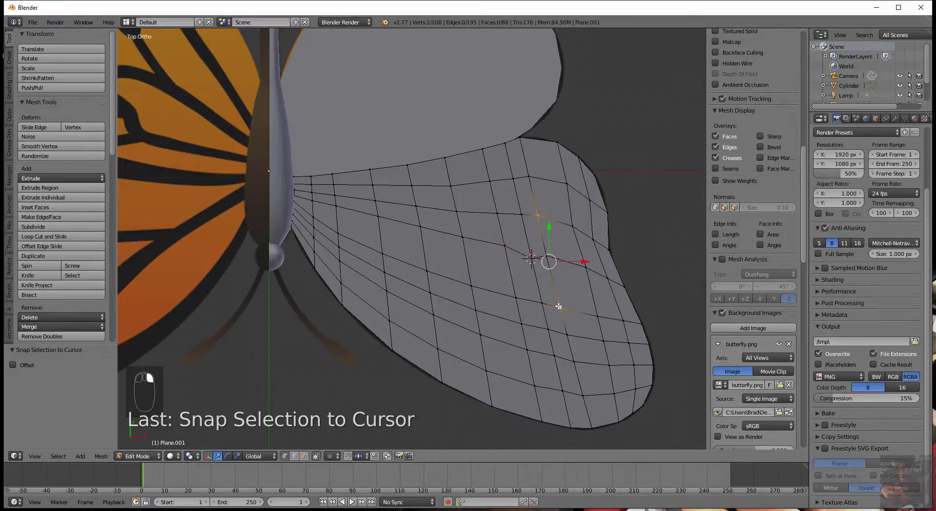
key(shift+s)
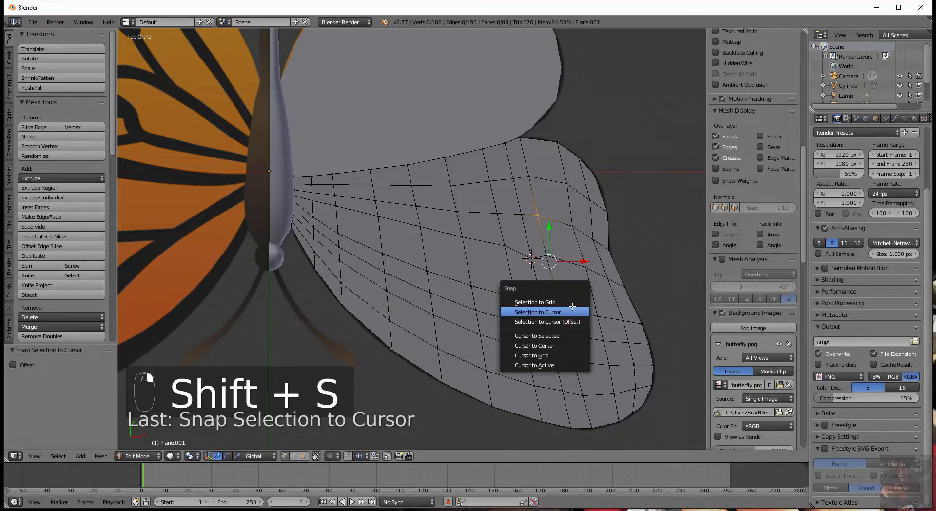
click(571, 335)
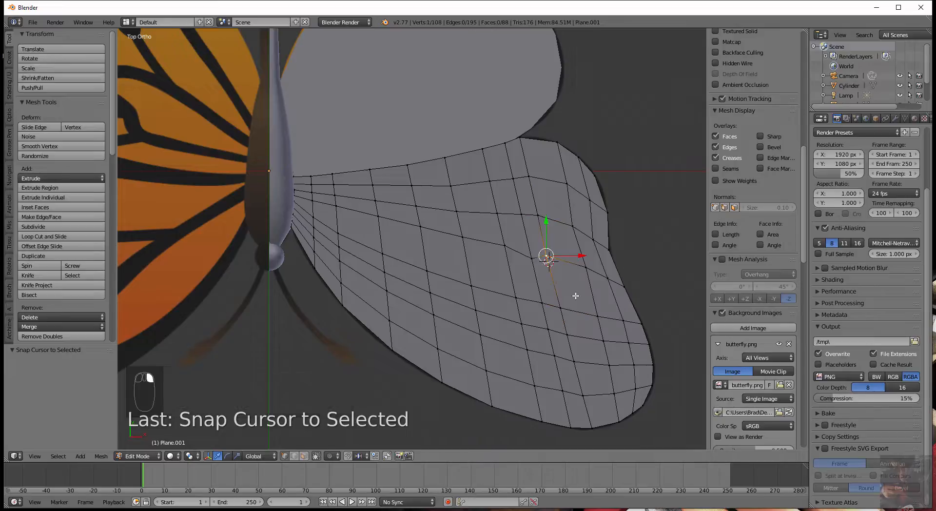
key(ctrl+s)
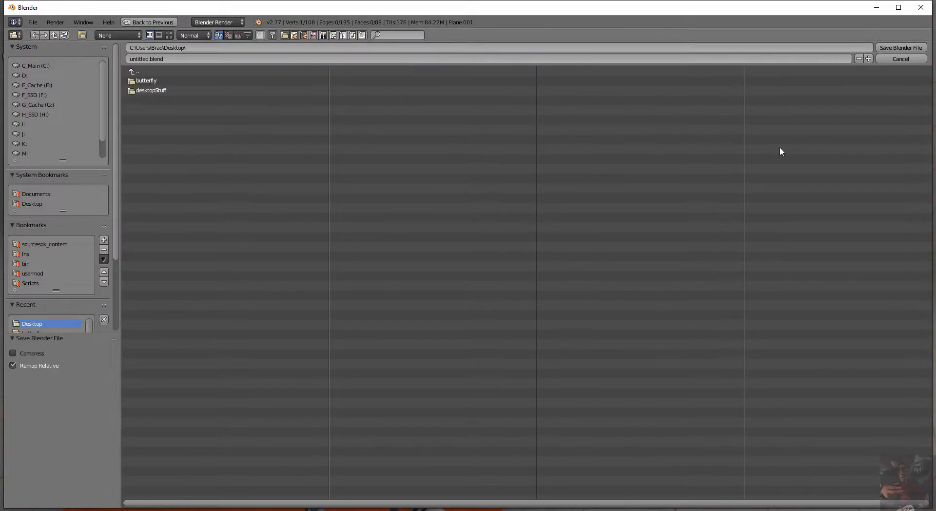
click(893, 60)
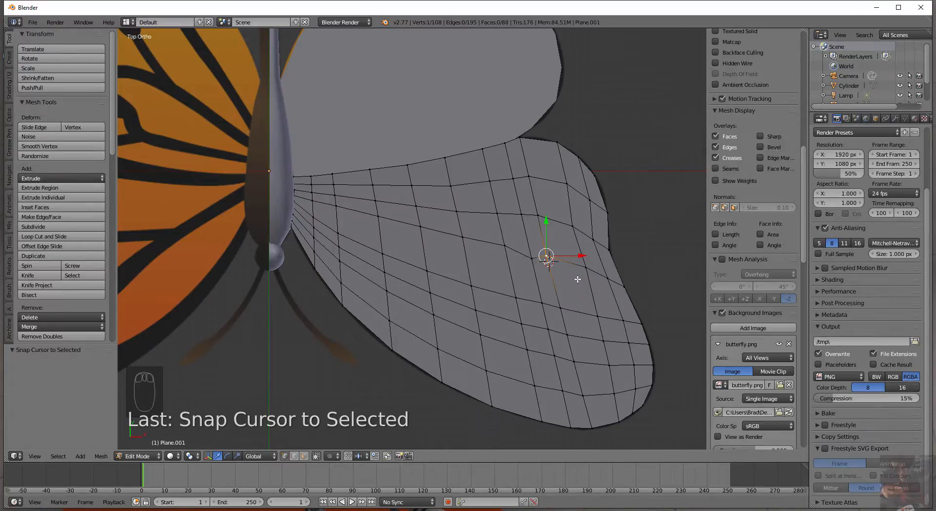
key(ctrl+s)
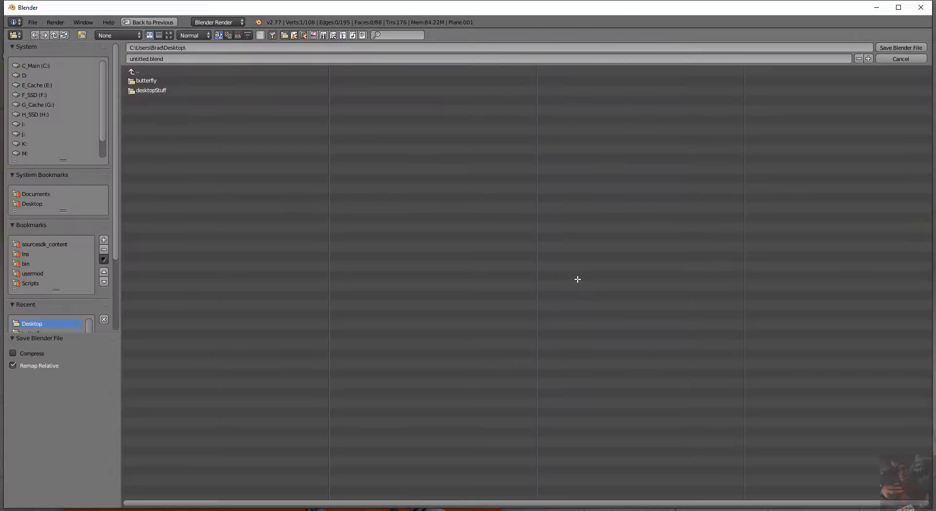
click(898, 60)
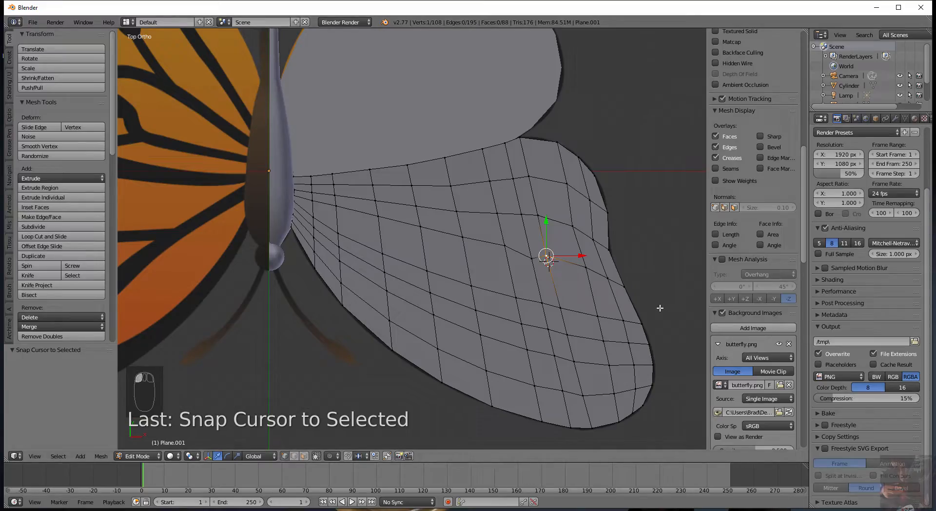
Snap the selected vertex between those two to the 3D cursor.
key(shift+s)
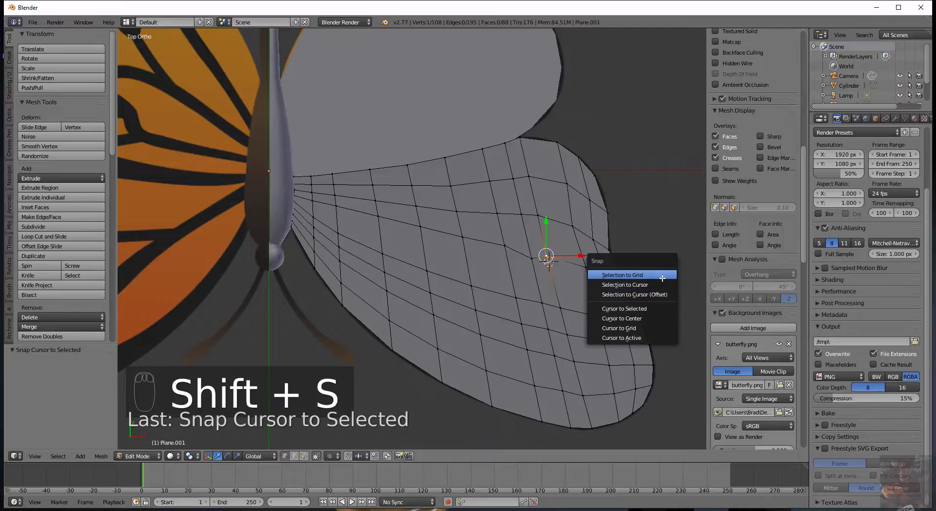
click(661, 284)
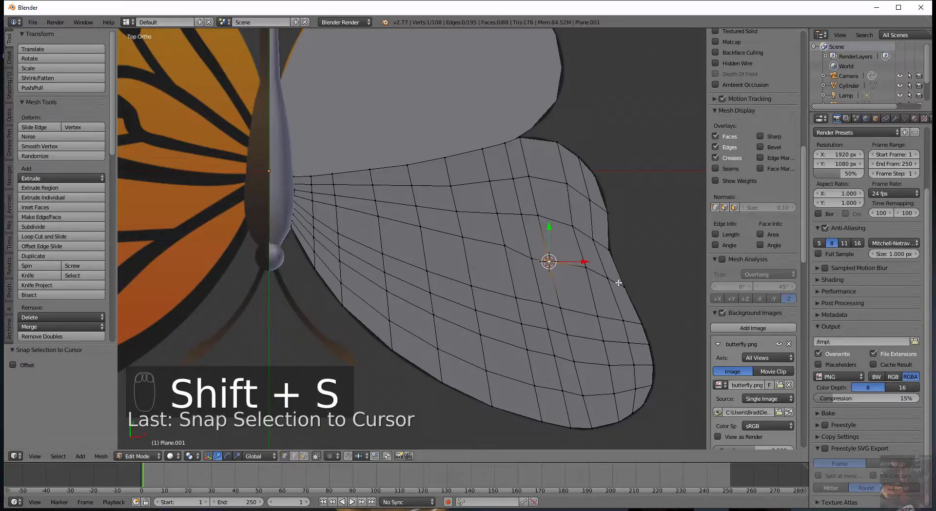
On the next crosswise loop toward the body, snap the 3D cursor midway between two vertices and snap the vertex between them to it.
right_click(496, 212)
shift+right_click(510, 290)
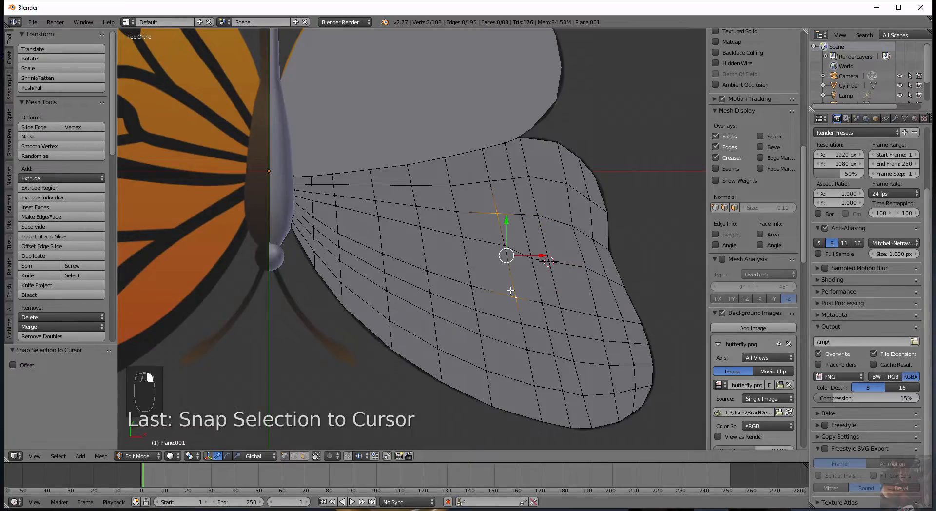
key(shift+s)
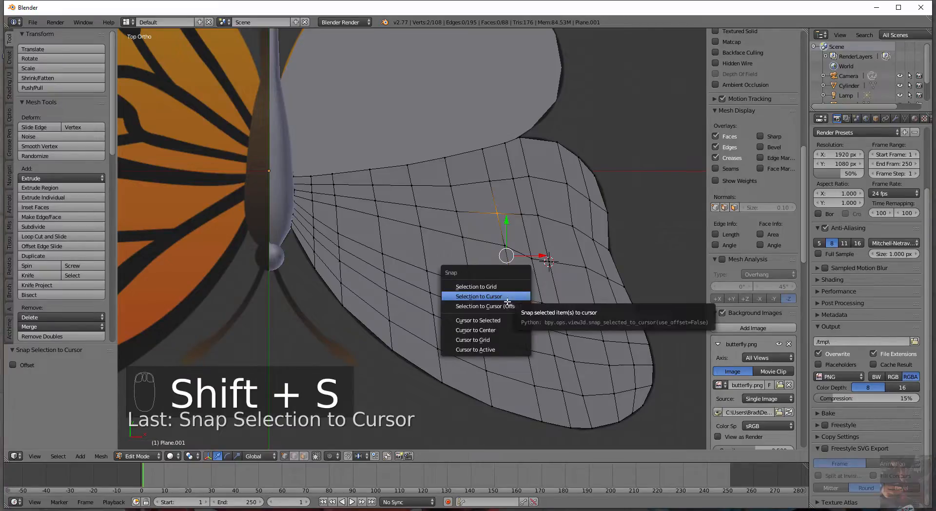
click(503, 317)
right_click(505, 244)
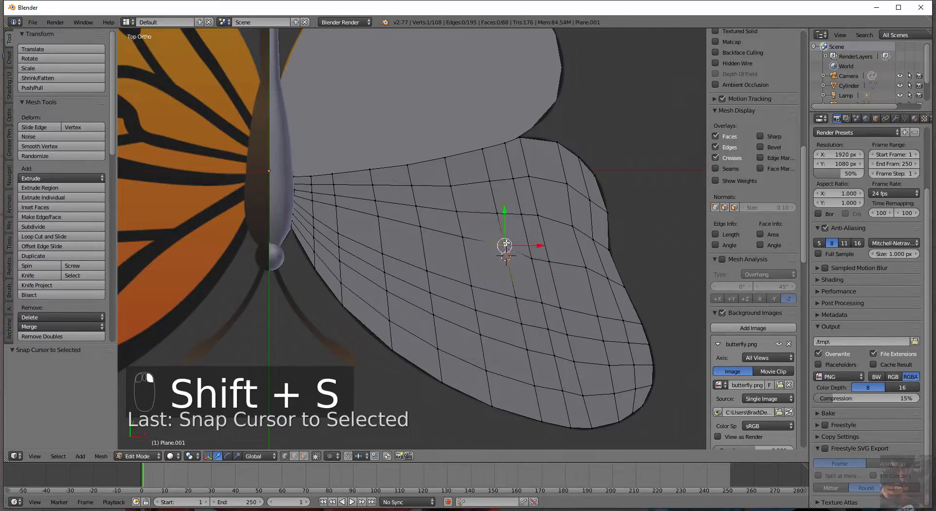
key(shift+s)
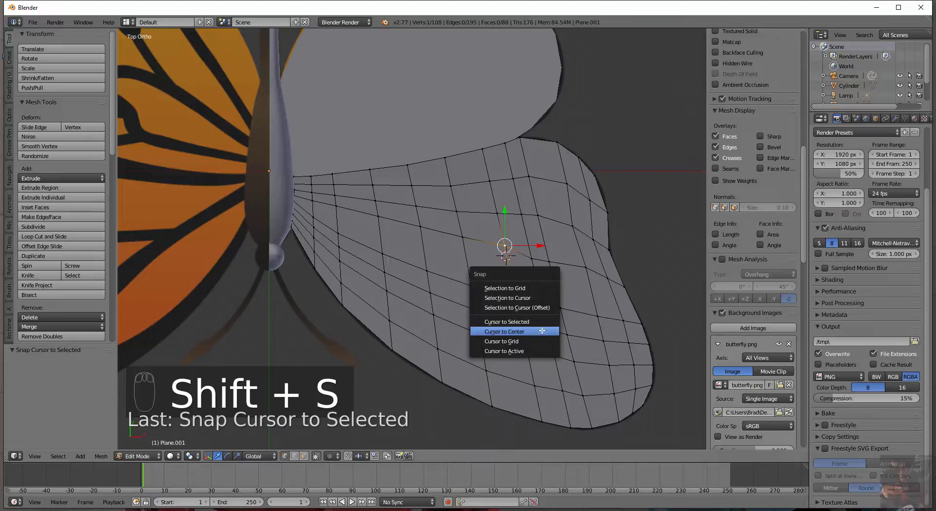
click(534, 297)
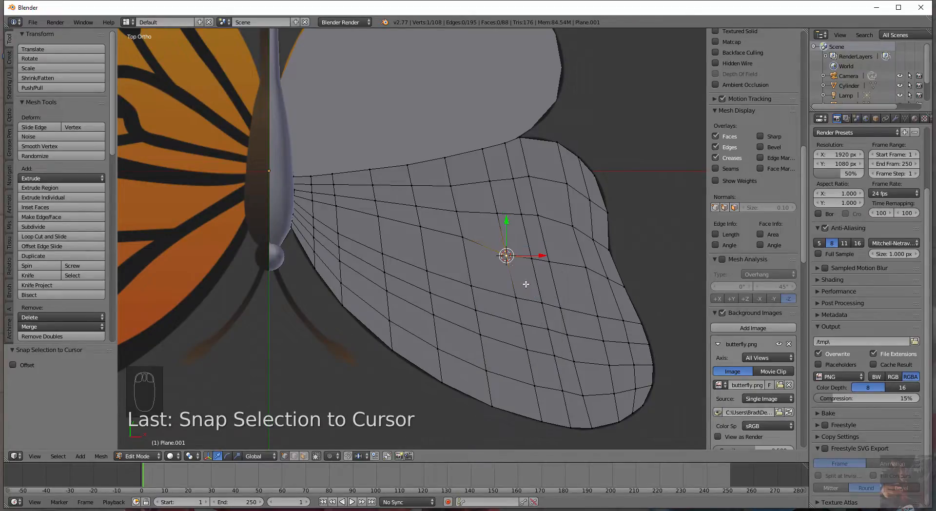
Lower the next two vertices of that lengthwise row toward the body along Y, by 0.063 and 0.070.
right_click(461, 238)
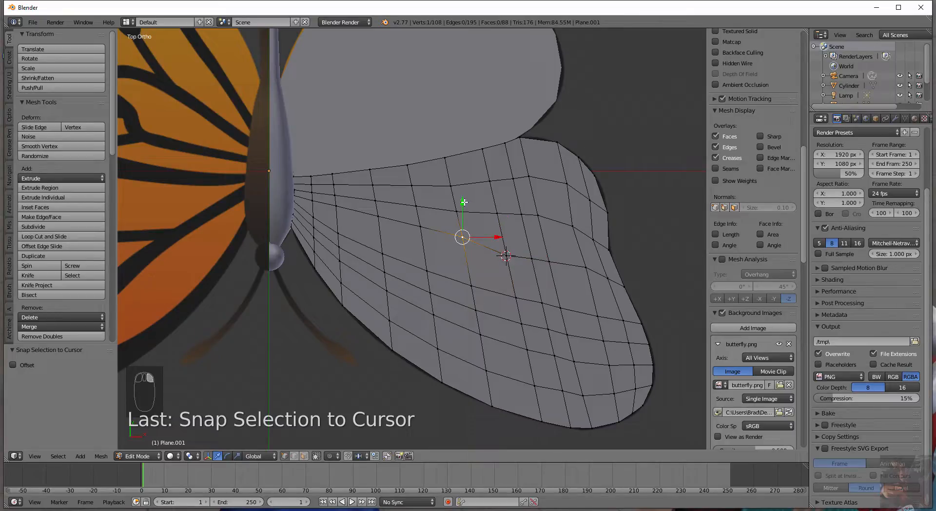
drag(465, 202, 465, 208)
right_click(426, 213)
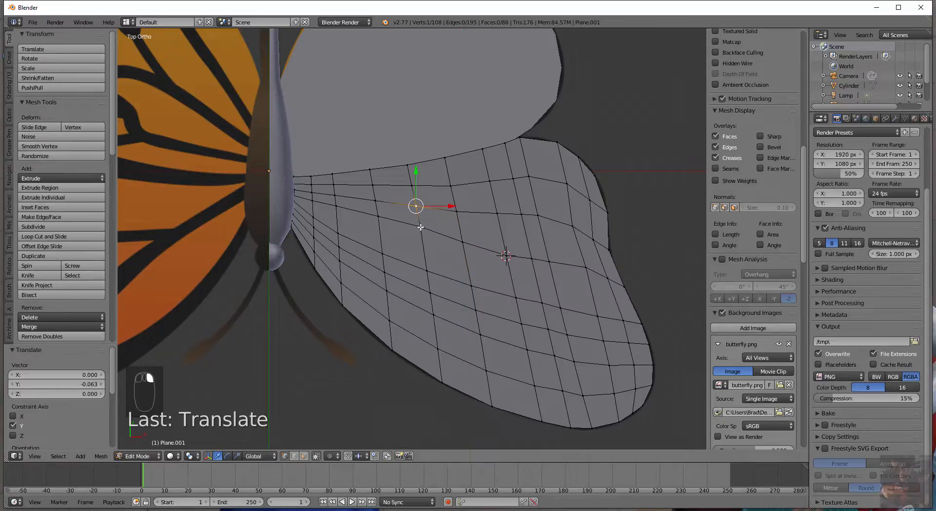
right_click(420, 226)
drag(420, 195, 420, 200)
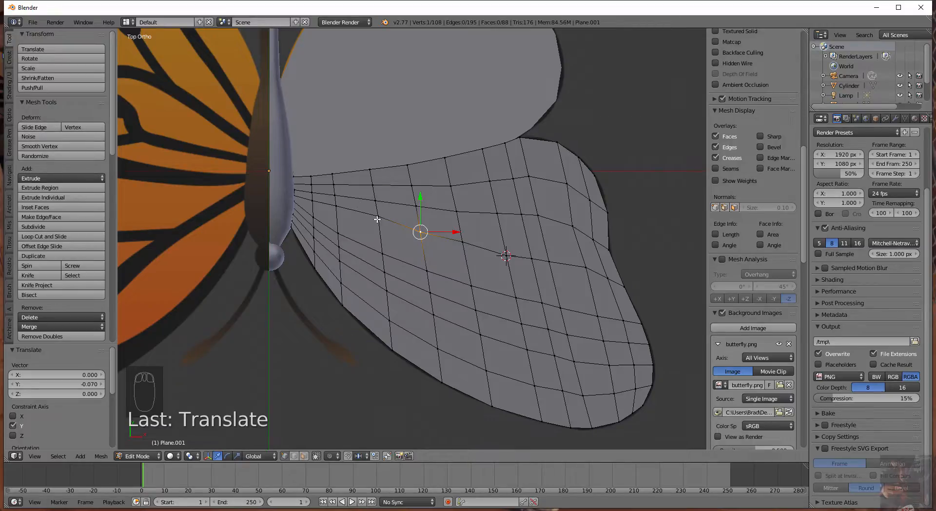
Vertex-slide the row's three remaining inner vertices, working toward the wing root, by factors 0.102, 0.135 and 0.056.
click(82, 128)
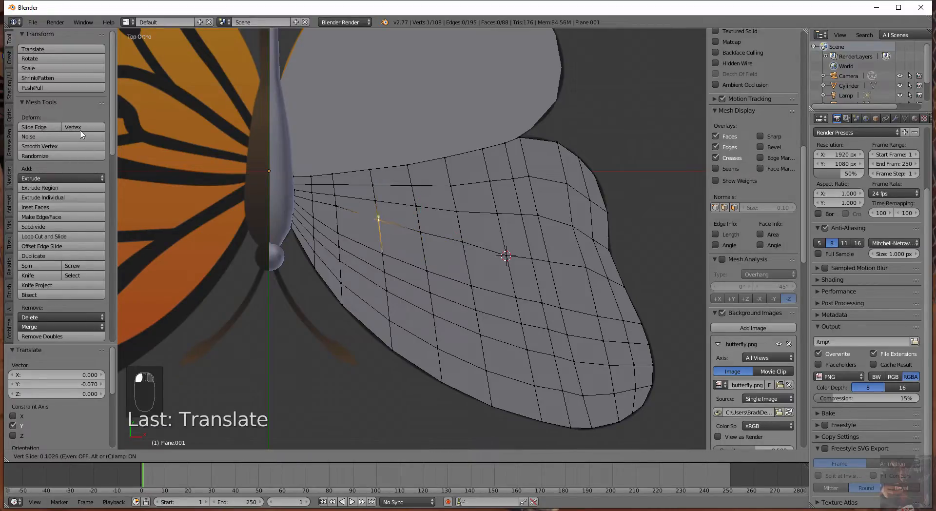
click(81, 133)
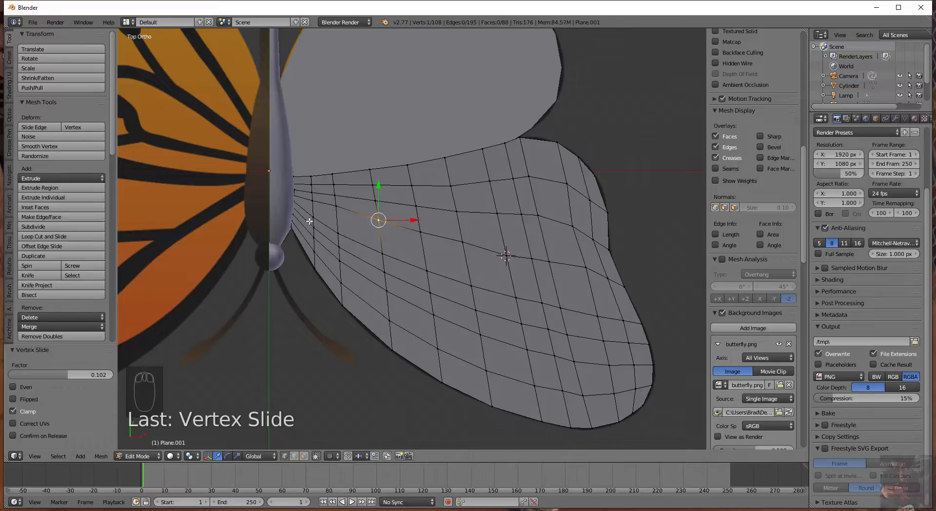
right_click(335, 206)
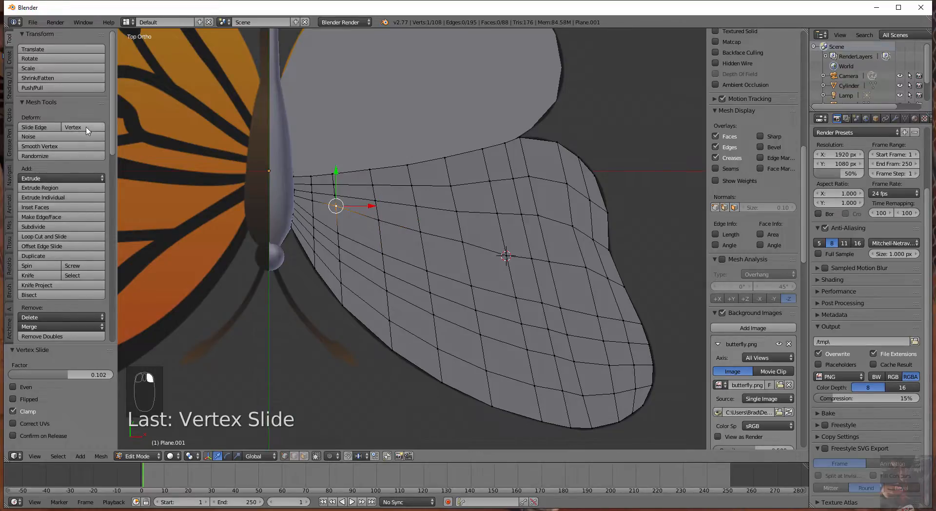
click(87, 129)
click(87, 132)
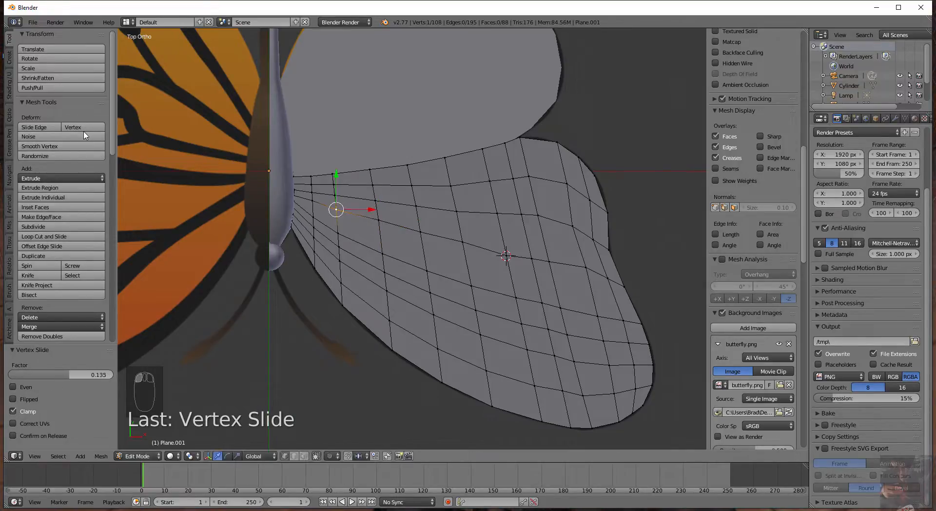
right_click(312, 200)
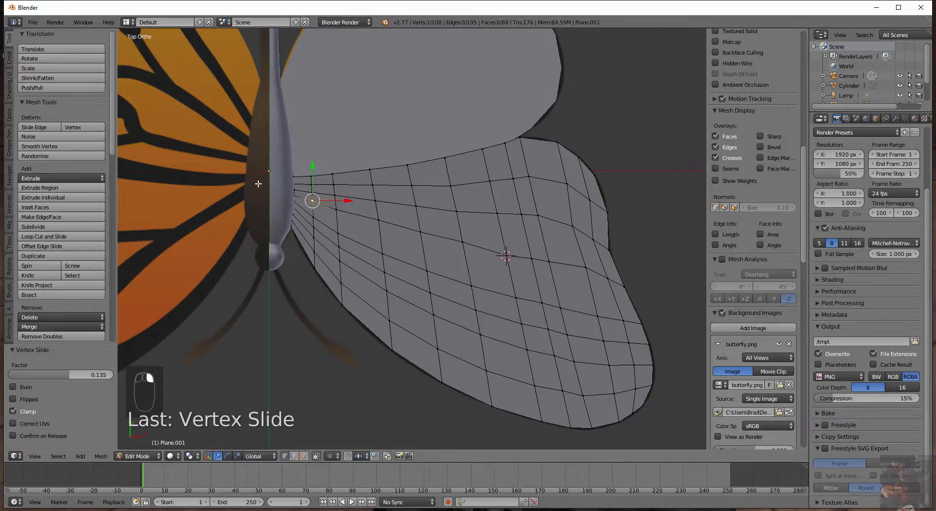
click(84, 129)
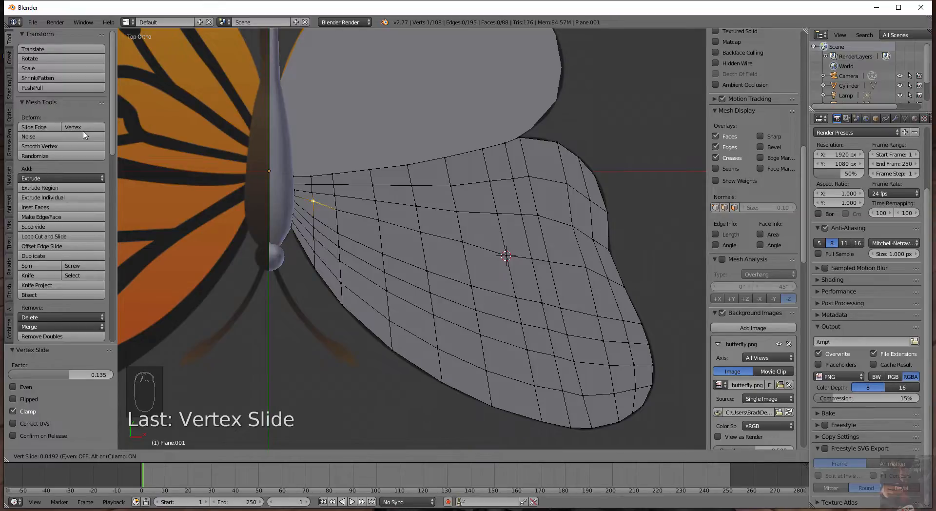
click(84, 135)
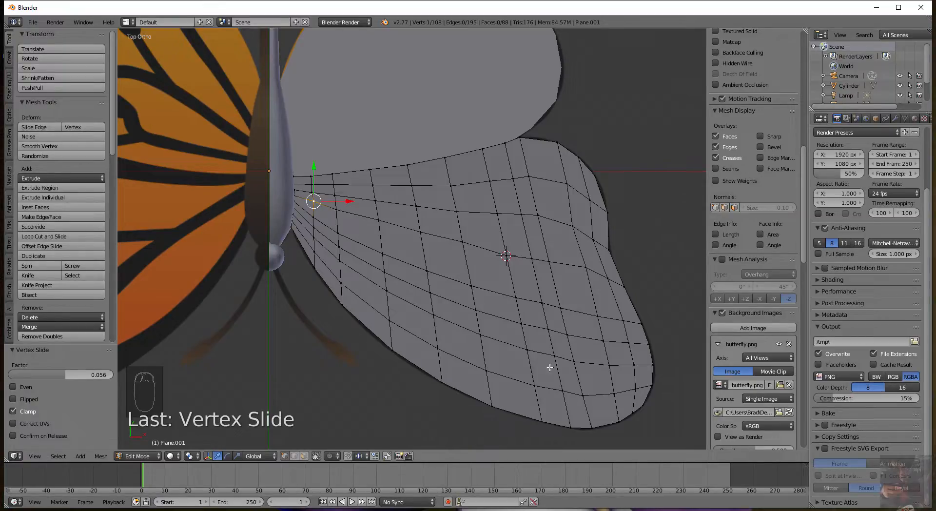
Vertex-slide the row's vertex near the hindwing's outer edge downward by a factor of 0.107.
right_click(585, 267)
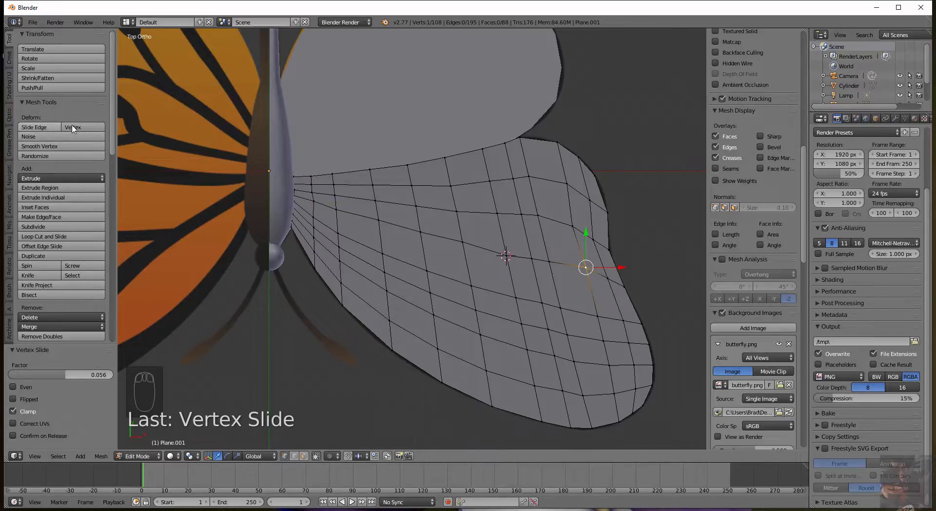
click(77, 128)
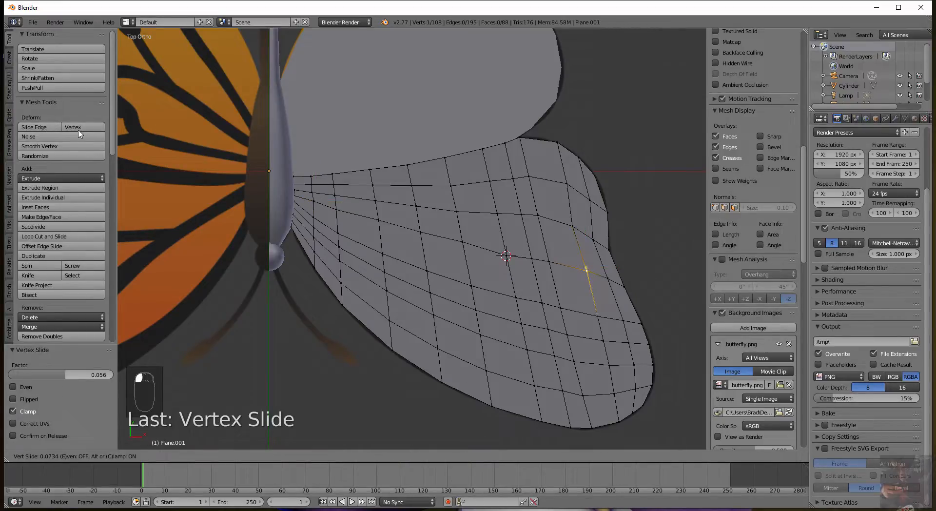
click(78, 135)
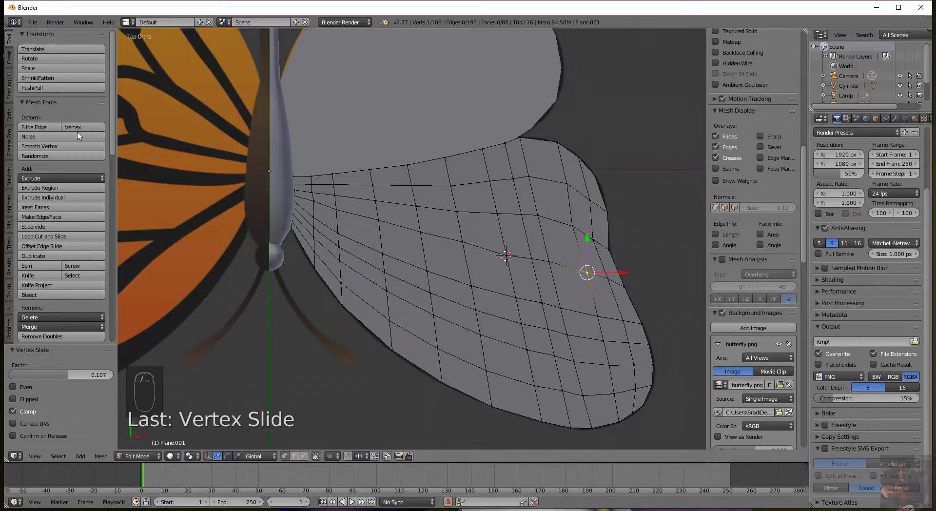
Select the whole lengthwise edge loop through those vertices and edge-slide it by a factor of -0.083.
alt+right_click(483, 251)
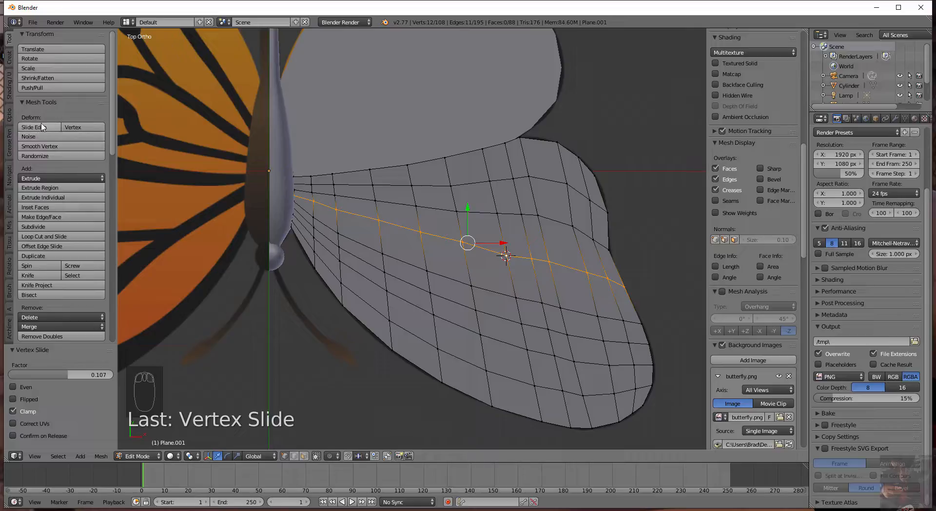
click(42, 128)
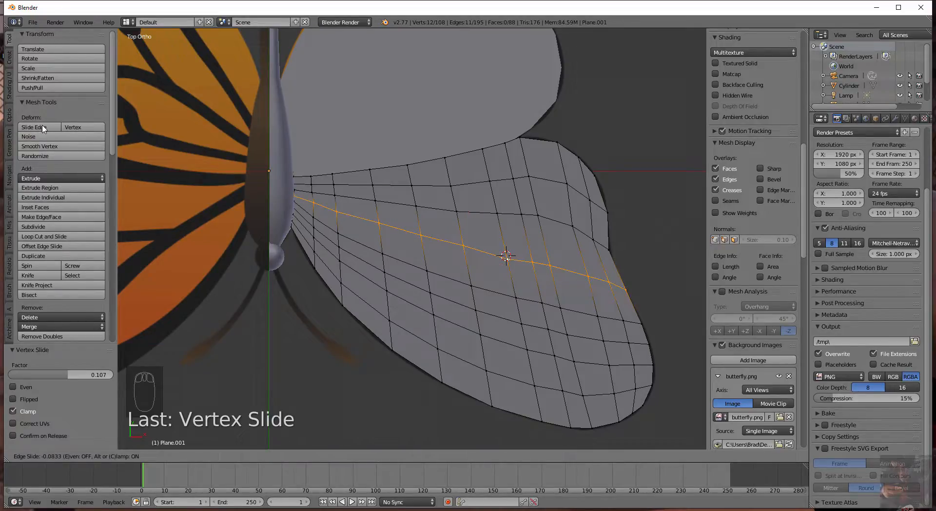
click(44, 128)
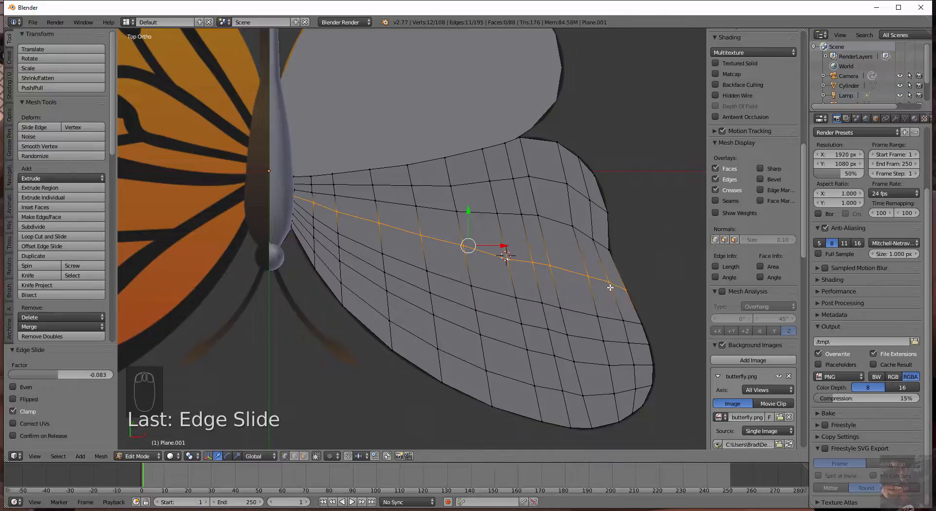
Return to Object Mode, apply smooth shading to the hindwing, and view it from another angle.
scroll(609, 288, down, 4)
middle_drag(610, 288, 516, 309)
key(Tab)
right_click(482, 284)
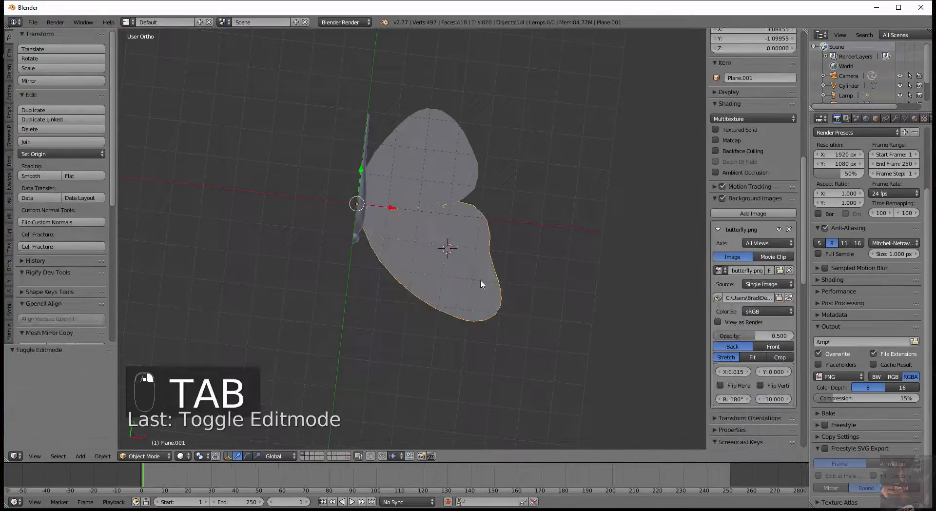
click(46, 176)
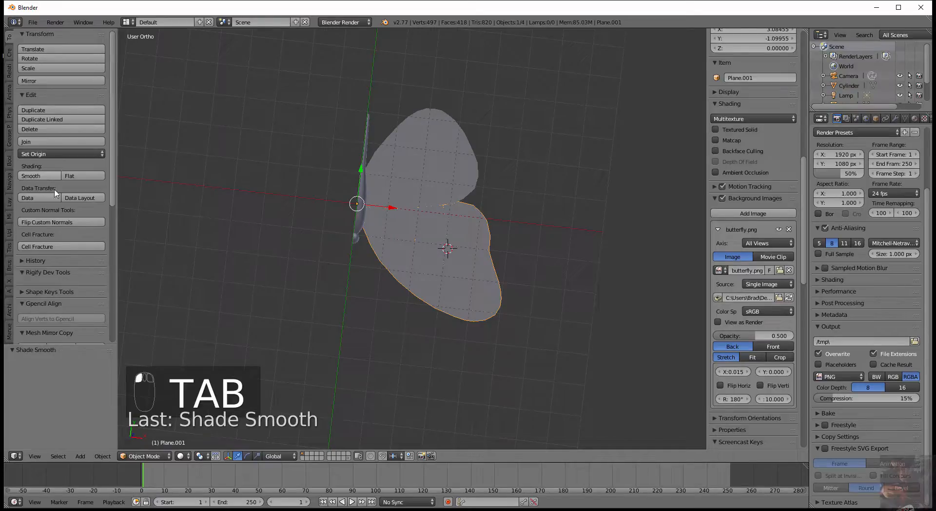
middle_drag(512, 365, 403, 253)
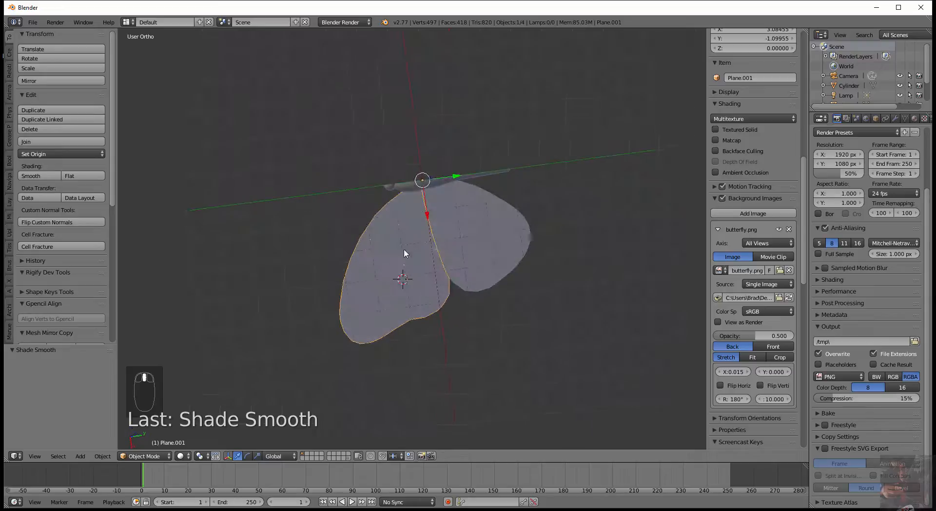